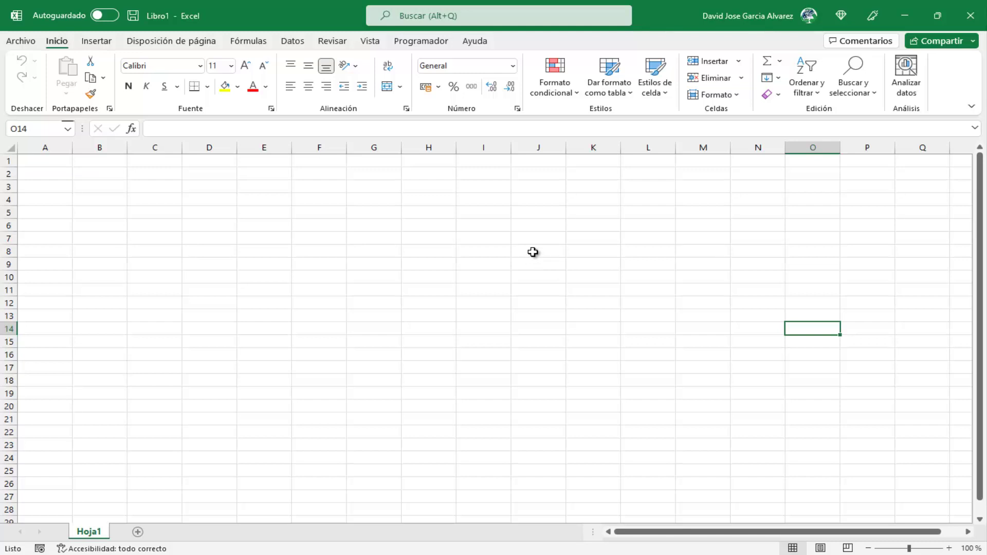
# Select columns A to O and set their column width to 7
pyautogui.click(558, 249)
pyautogui.click(418, 240)
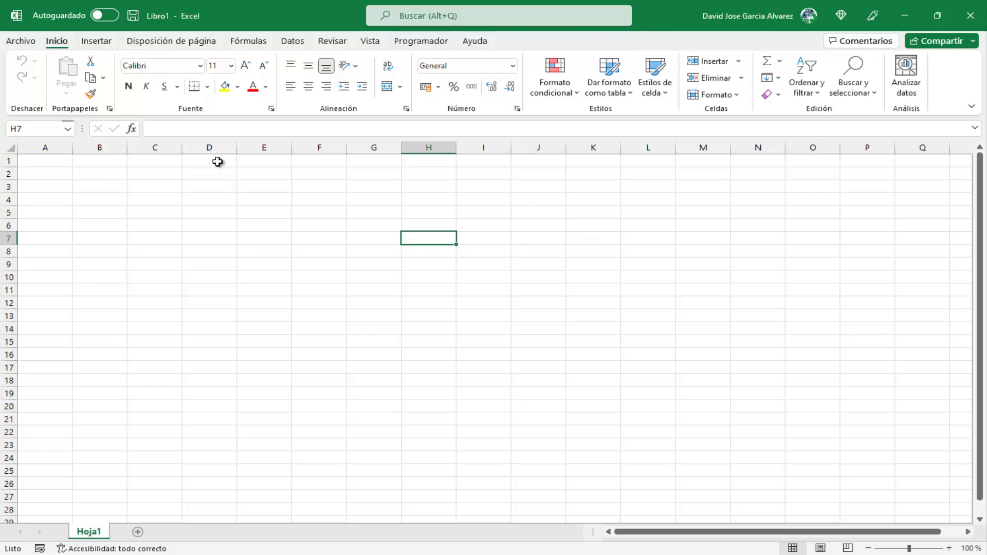
pyautogui.moveTo(46, 148)
pyautogui.mouseDown()
pyautogui.moveTo(839, 146)
pyautogui.moveTo(820, 144)
pyautogui.mouseUp()
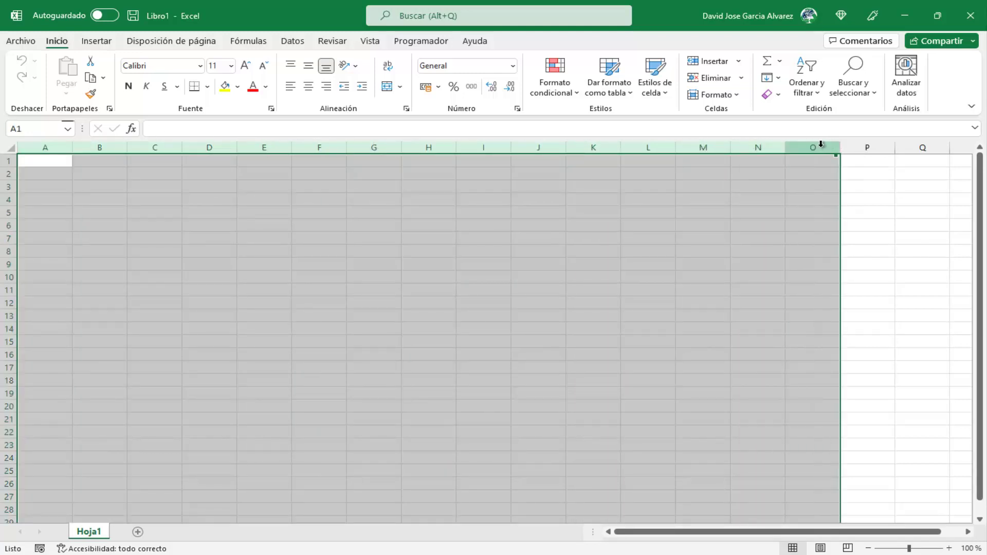
pyautogui.rightClick(818, 146)
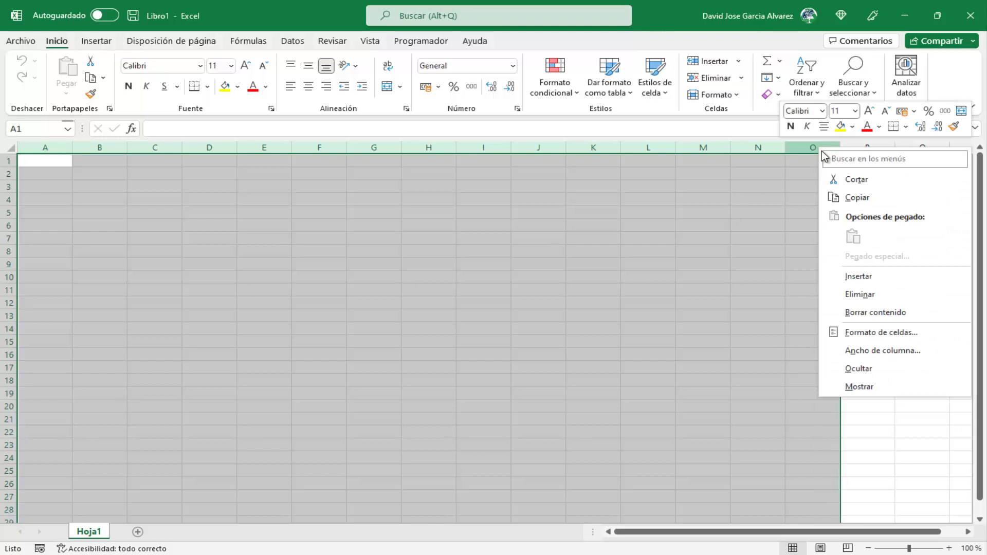
pyautogui.click(879, 349)
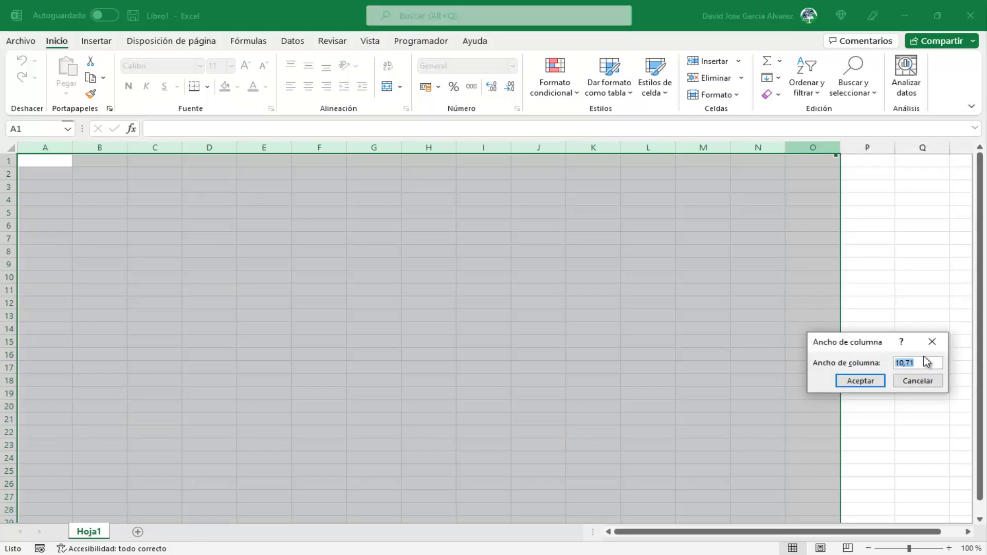
pyautogui.write('7')
pyautogui.press('Return')
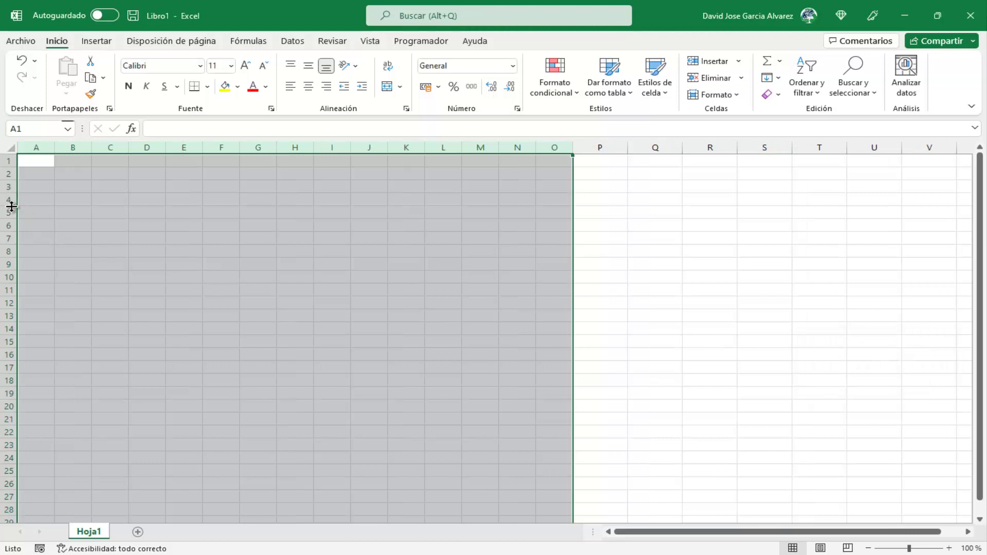
# Resize rows 1–20 to 18 points high, undoing one wrong attempt
pyautogui.moveTo(35, 160)
pyautogui.mouseDown()
pyautogui.moveTo(456, 328)
pyautogui.moveTo(613, 491)
pyautogui.moveTo(631, 410)
pyautogui.mouseUp()
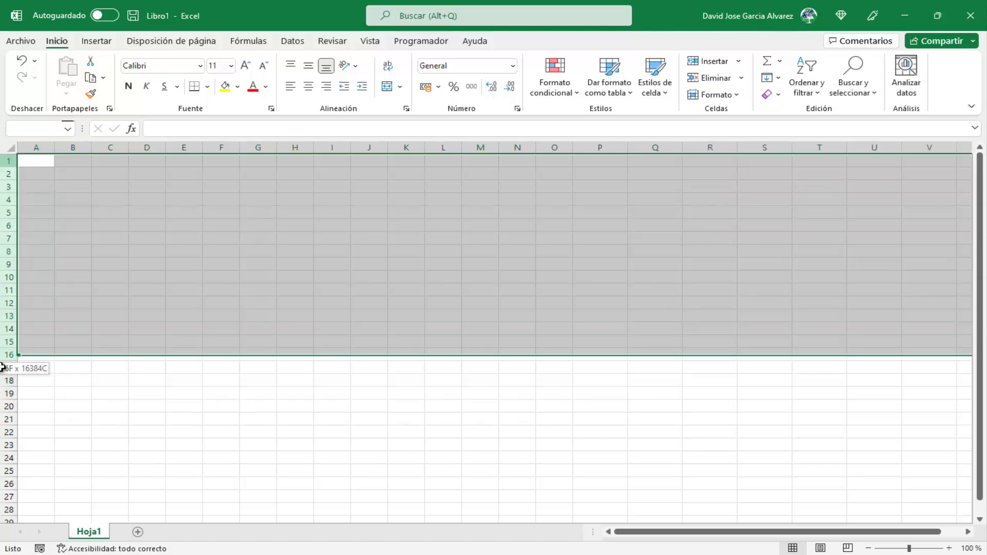
pyautogui.moveTo(6, 161)
pyautogui.mouseDown()
pyautogui.moveTo(7, 406)
pyautogui.moveTo(6, 161)
pyautogui.mouseUp()
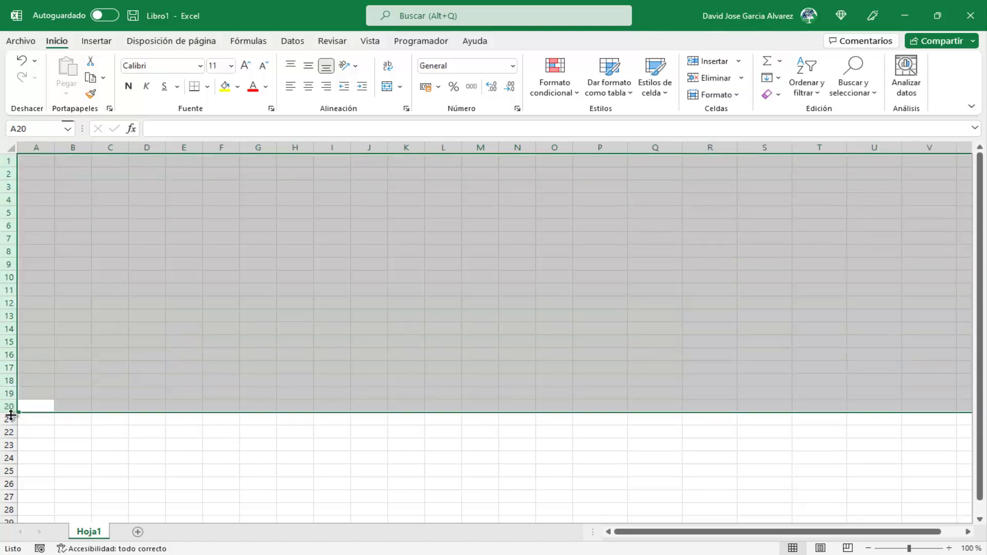
pyautogui.moveTo(7, 412); pyautogui.dragTo(6, 432)
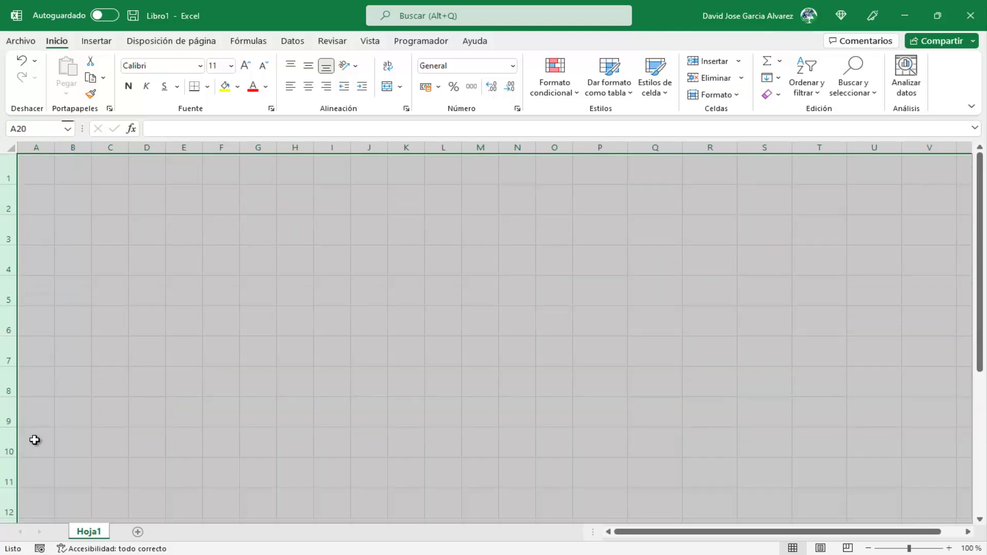
pyautogui.hotkey('ctrl', 'z')
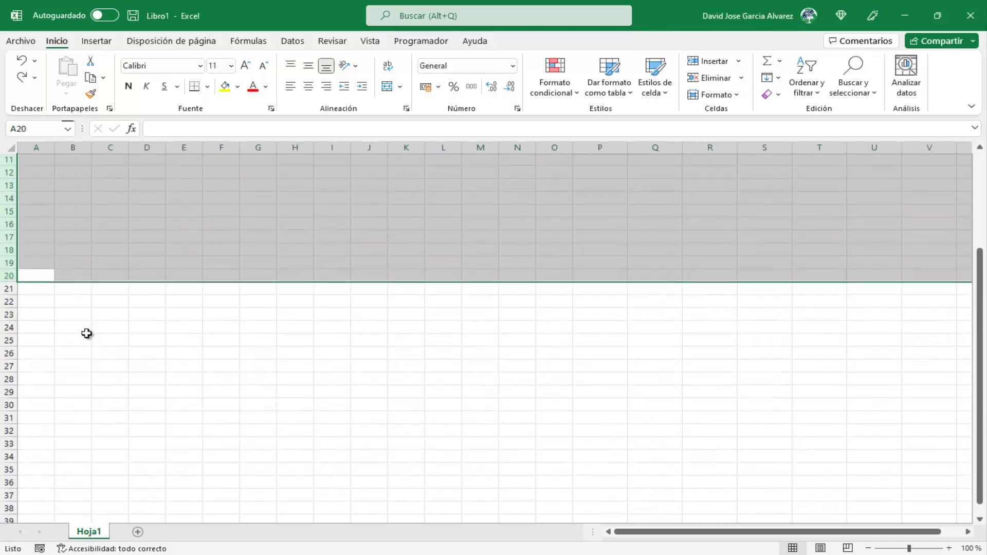
pyautogui.scroll(3, 87, 334)
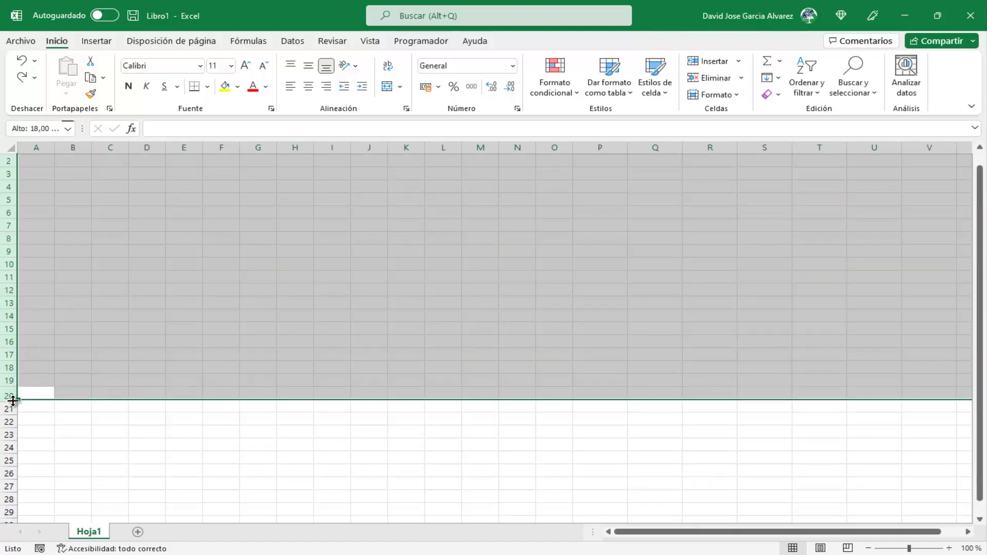
pyautogui.moveTo(14, 398); pyautogui.dragTo(13, 401)
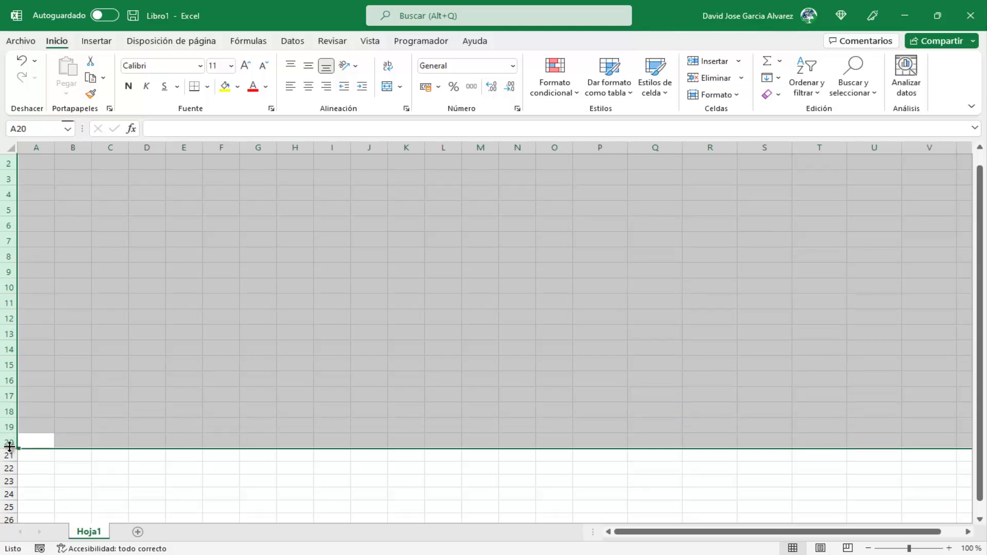
pyautogui.moveTo(10, 450); pyautogui.dragTo(8, 448)
pyautogui.click(185, 429)
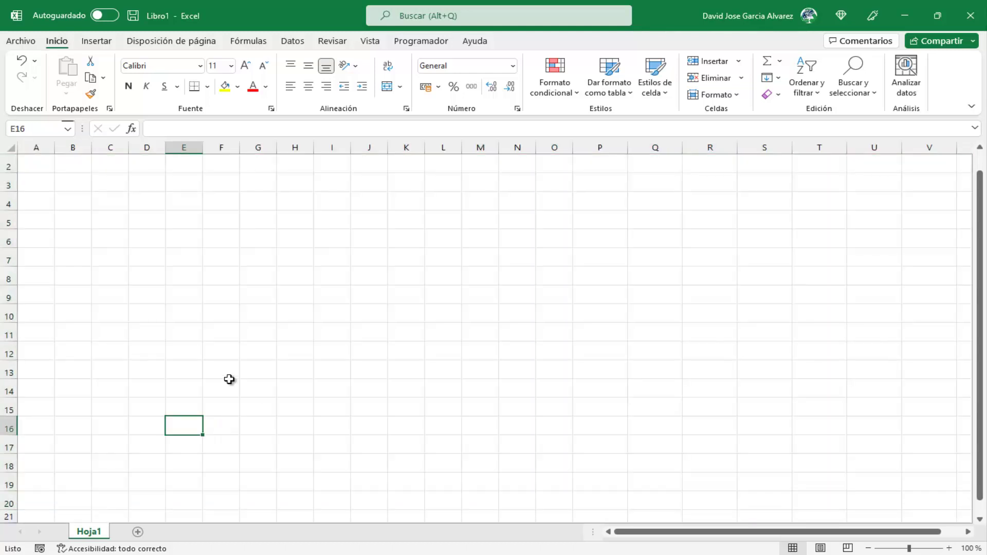
# Give the range B3:O18 a pale gold fill colour
pyautogui.moveTo(78, 183)
pyautogui.mouseDown()
pyautogui.moveTo(514, 470)
pyautogui.moveTo(538, 462)
pyautogui.mouseUp()
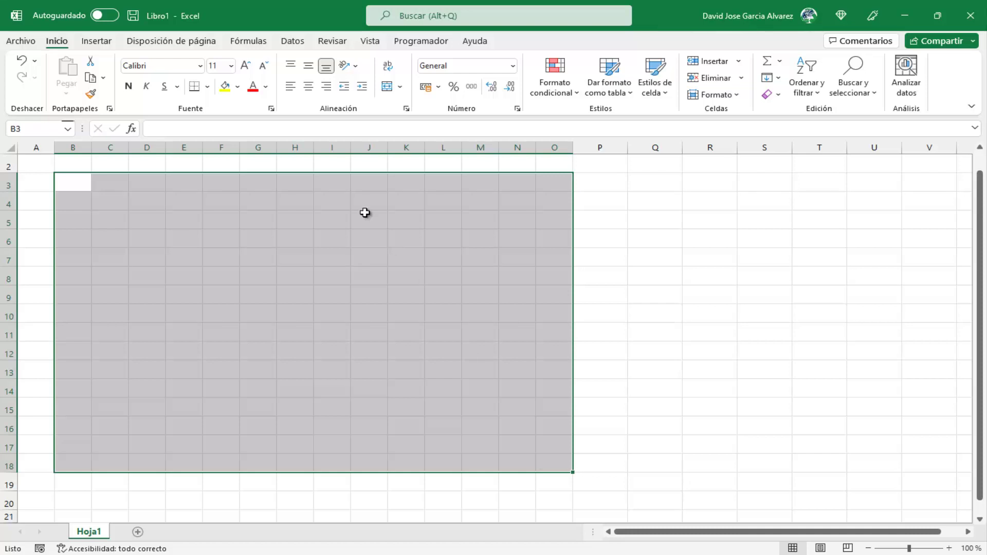
pyautogui.click(237, 87)
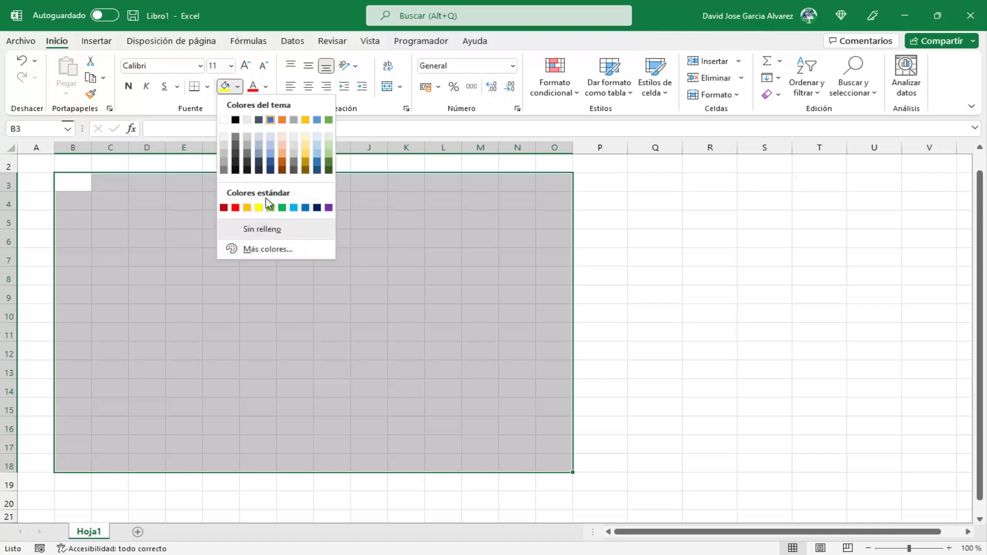
pyautogui.click(305, 137)
# Check the filled block's extent by reselecting it and clicking cells B18, B3, C3 and J3
pyautogui.click(110, 183)
pyautogui.moveTo(68, 180)
pyautogui.mouseDown()
pyautogui.moveTo(540, 444)
pyautogui.moveTo(544, 458)
pyautogui.mouseUp()
pyautogui.click(633, 362)
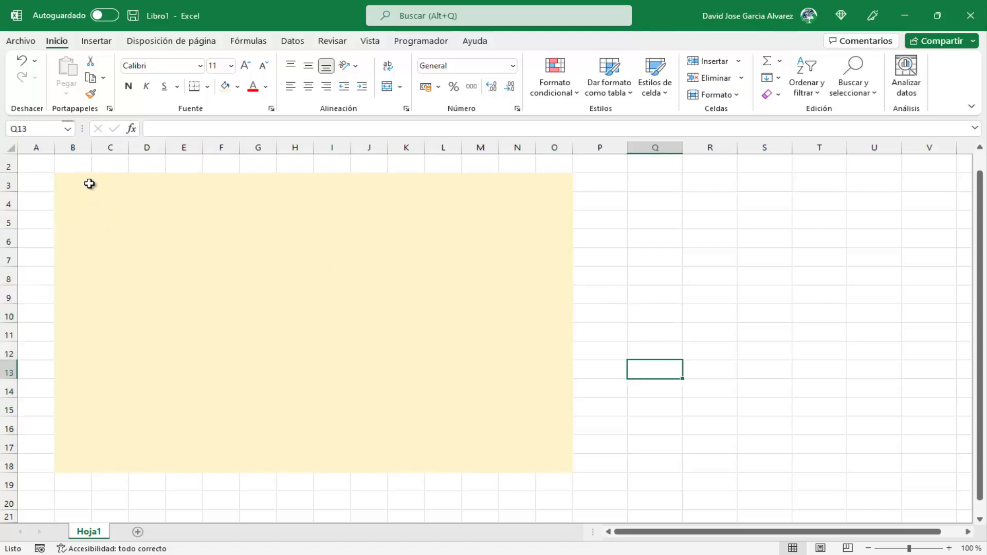
pyautogui.moveTo(81, 186); pyautogui.dragTo(81, 462)
pyautogui.click(82, 463)
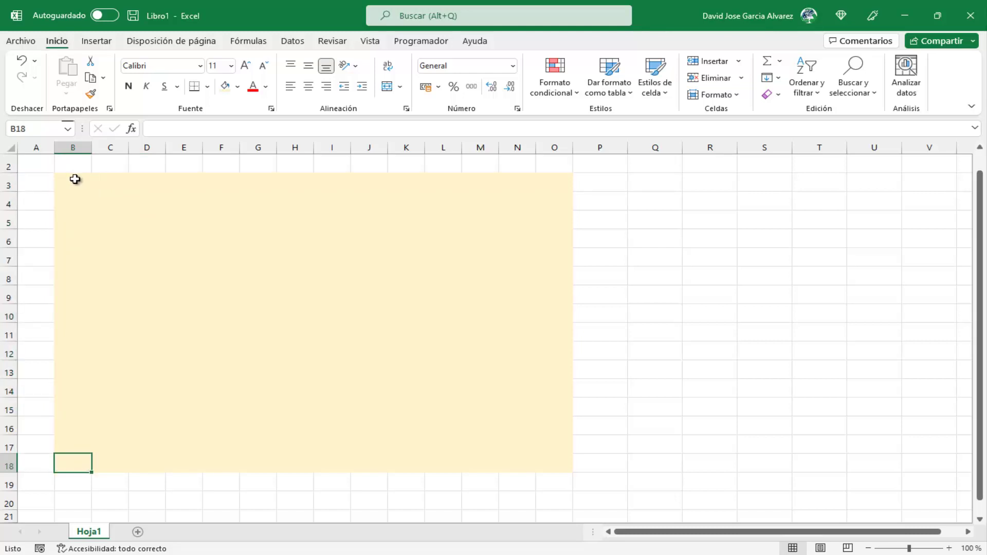
pyautogui.click(71, 179)
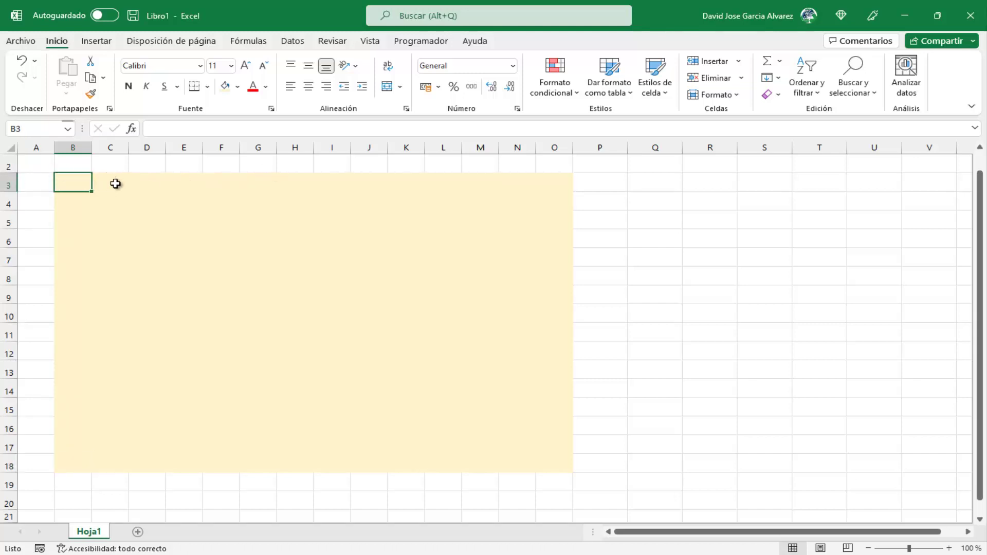
pyautogui.click(115, 183)
pyautogui.click(215, 184)
pyautogui.click(370, 182)
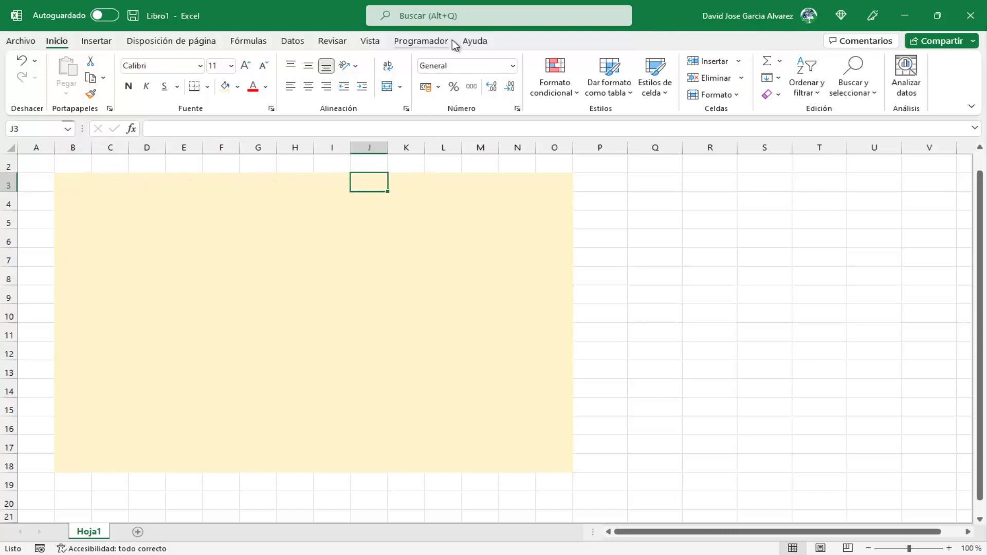
# Insert an ActiveX command button from the Programador tab, drawn beside the grid at R3
pyautogui.click(434, 41)
pyautogui.click(405, 82)
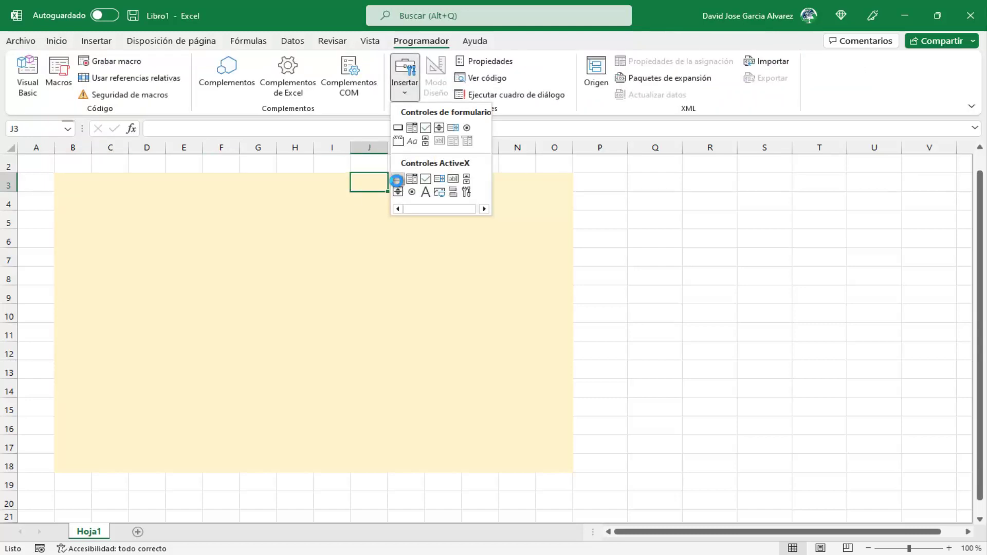
pyautogui.click(397, 180)
pyautogui.moveTo(710, 165)
pyautogui.mouseDown()
pyautogui.moveTo(784, 197)
pyautogui.moveTo(841, 194)
pyautogui.mouseUp()
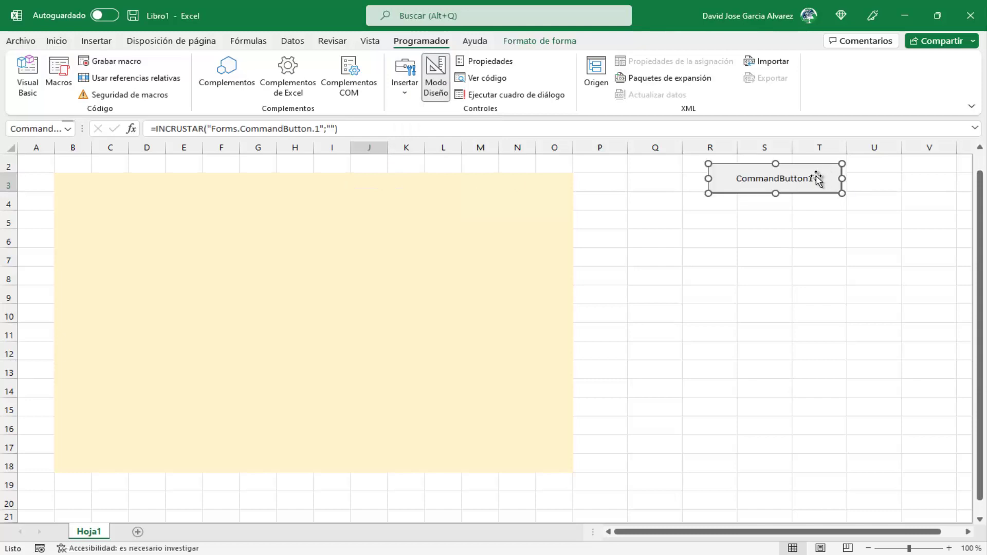
# In the button's properties, set (Name) to BtnLaberinto and Caption to 'Crear Laberinto'
pyautogui.rightClick(816, 178)
pyautogui.click(896, 252)
pyautogui.click(154, 136)
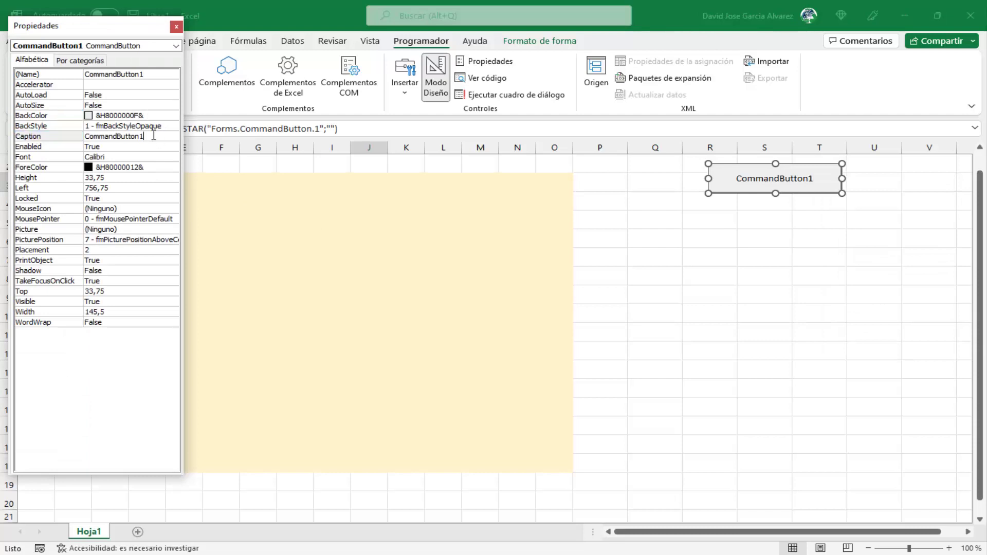
pyautogui.doubleClick(154, 136)
pyautogui.click(156, 75)
pyautogui.doubleClick(156, 74)
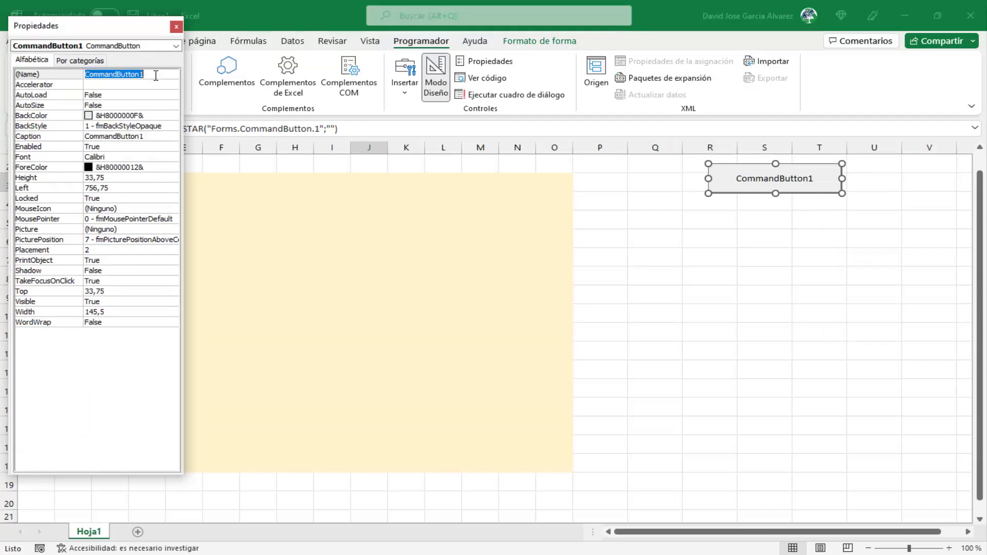
pyautogui.write('BtnLaberinto')
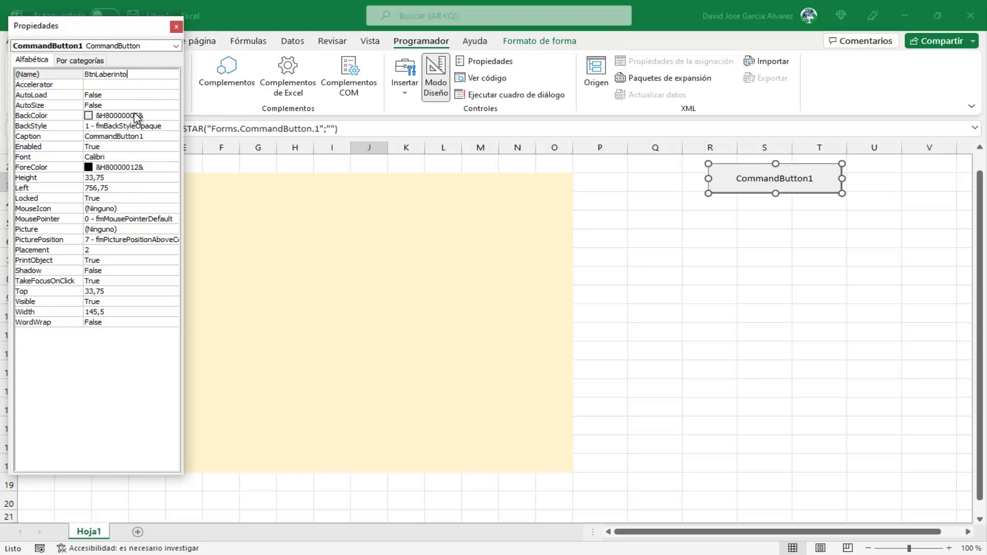
pyautogui.click(152, 136)
pyautogui.doubleClick(152, 136)
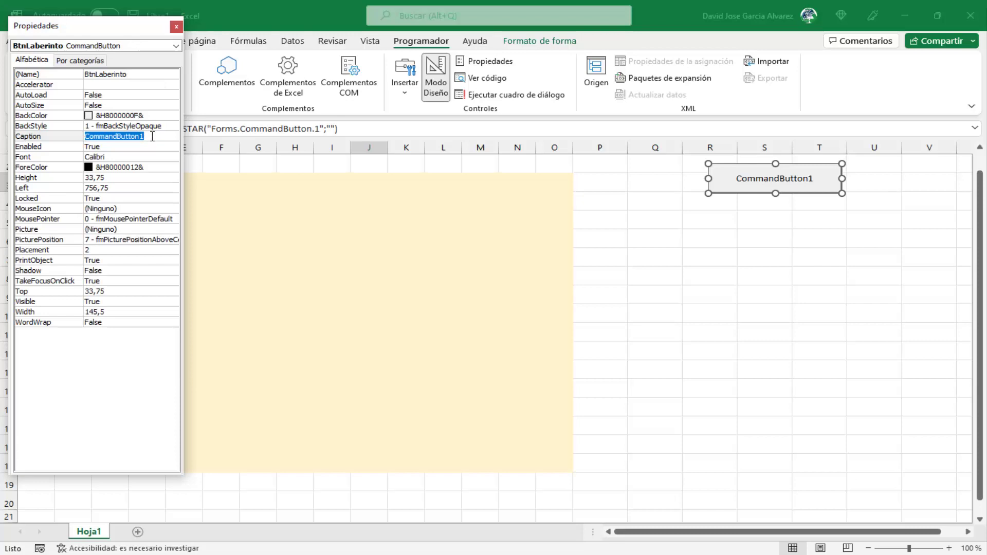
pyautogui.write('Crear La')
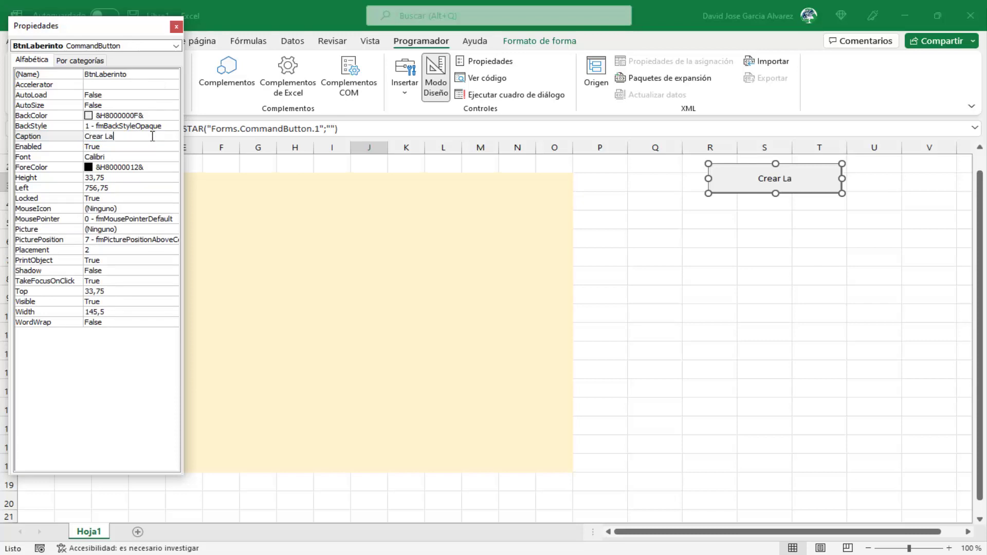
pyautogui.write('berinto')
pyautogui.press('Return')
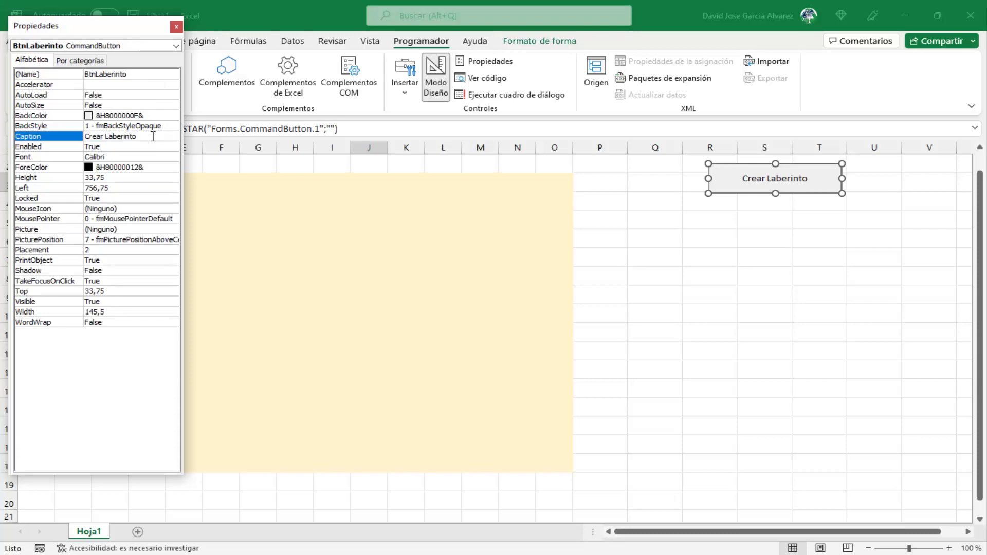
# Format the Crear Laberinto button so it doesn't move or resize with cells and isn't printed
pyautogui.click(176, 26)
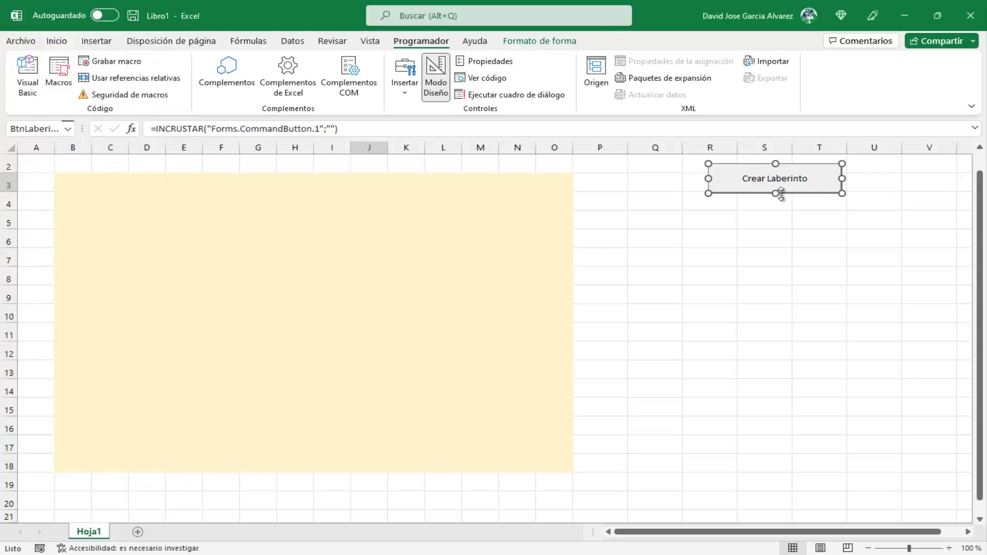
pyautogui.rightClick(762, 178)
pyautogui.click(846, 339)
pyautogui.click(296, 209)
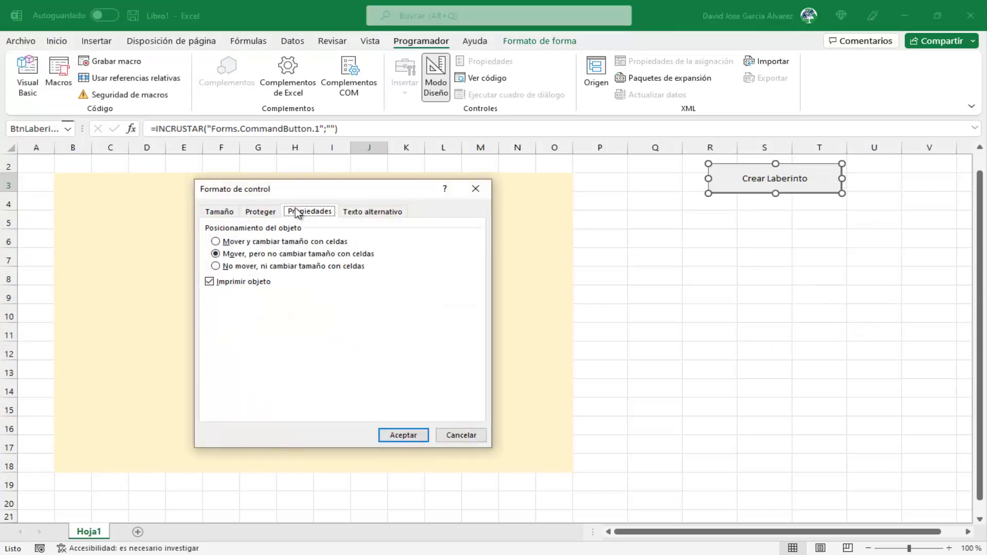
pyautogui.click(236, 266)
pyautogui.click(226, 282)
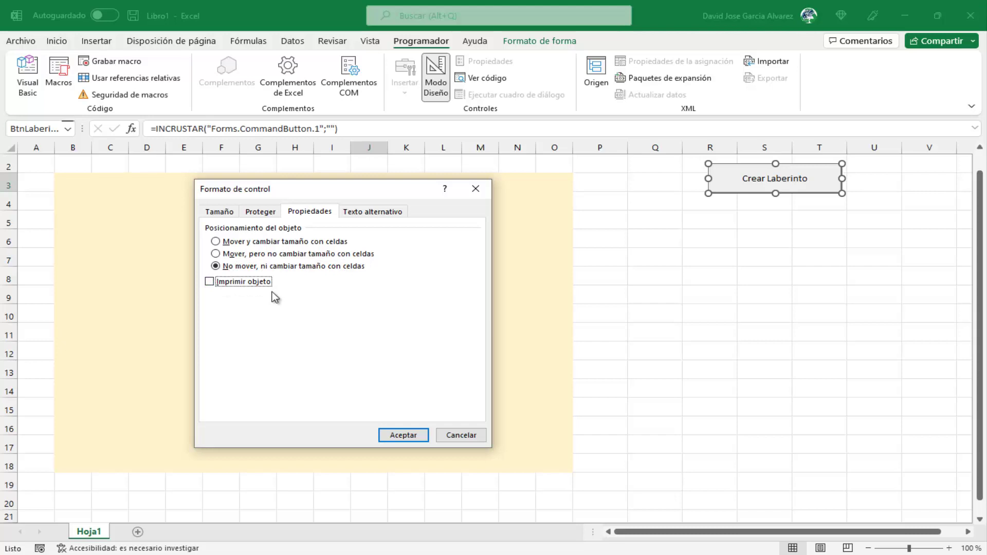
pyautogui.click(403, 435)
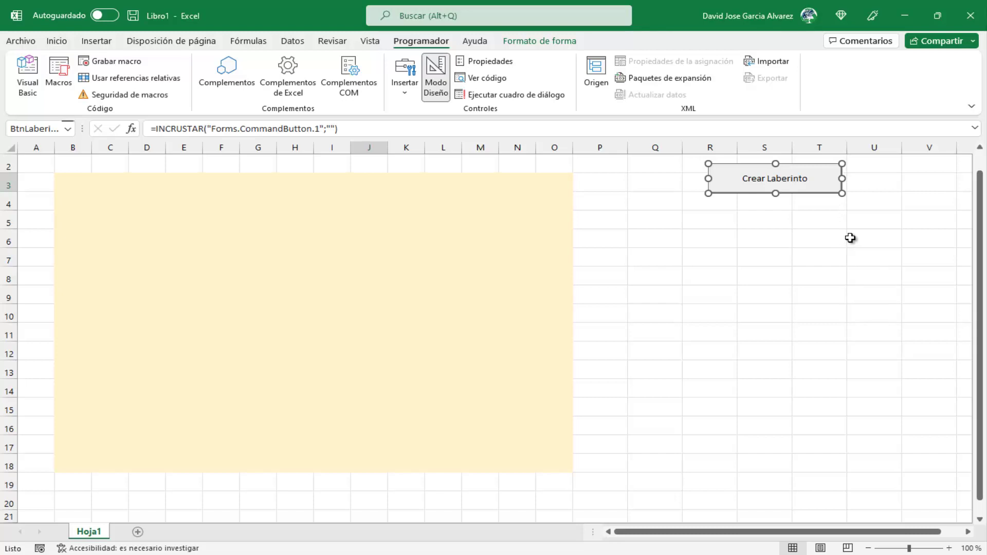
# Deselect the button and select the maze block B3:O18 again
pyautogui.click(762, 253)
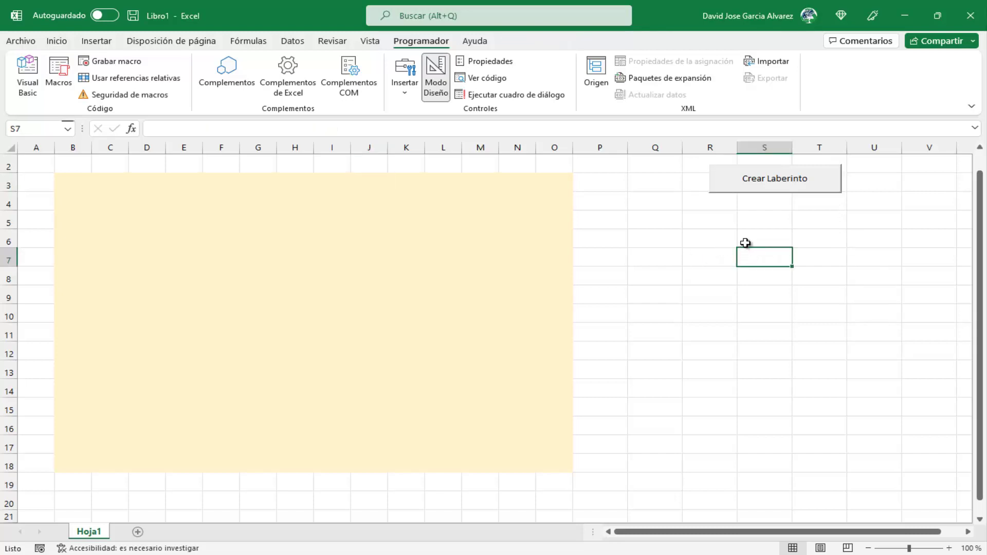
pyautogui.click(715, 267)
pyautogui.moveTo(72, 183)
pyautogui.mouseDown()
pyautogui.moveTo(157, 251)
pyautogui.moveTo(549, 459)
pyautogui.mouseUp()
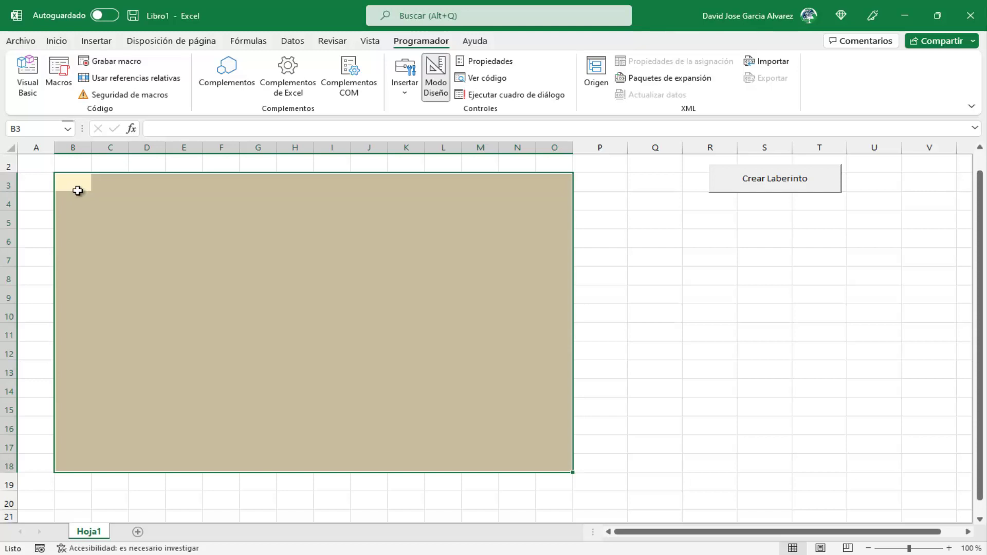
# Open the button's click procedure and declare Dim I As Integer, J As Integer
pyautogui.click(652, 238)
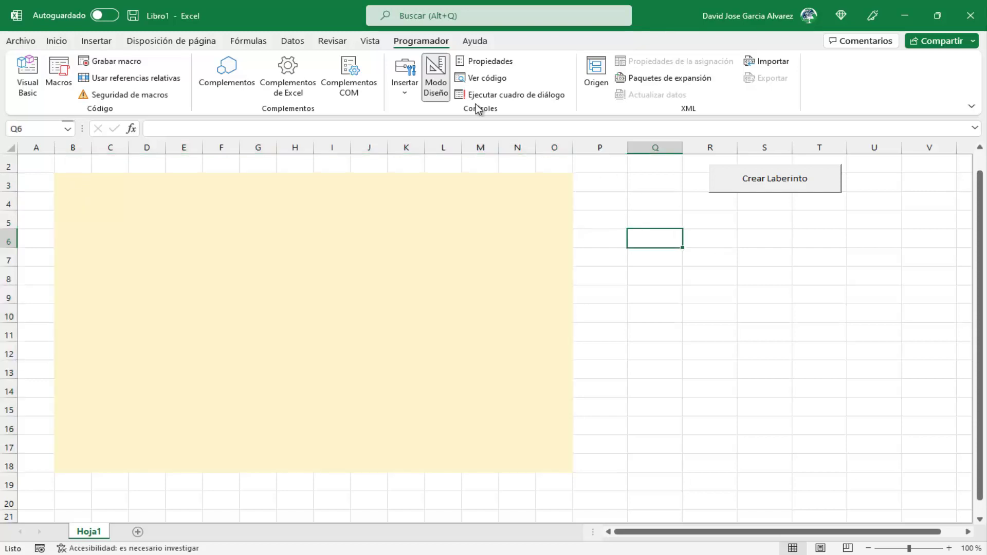
pyautogui.doubleClick(760, 177)
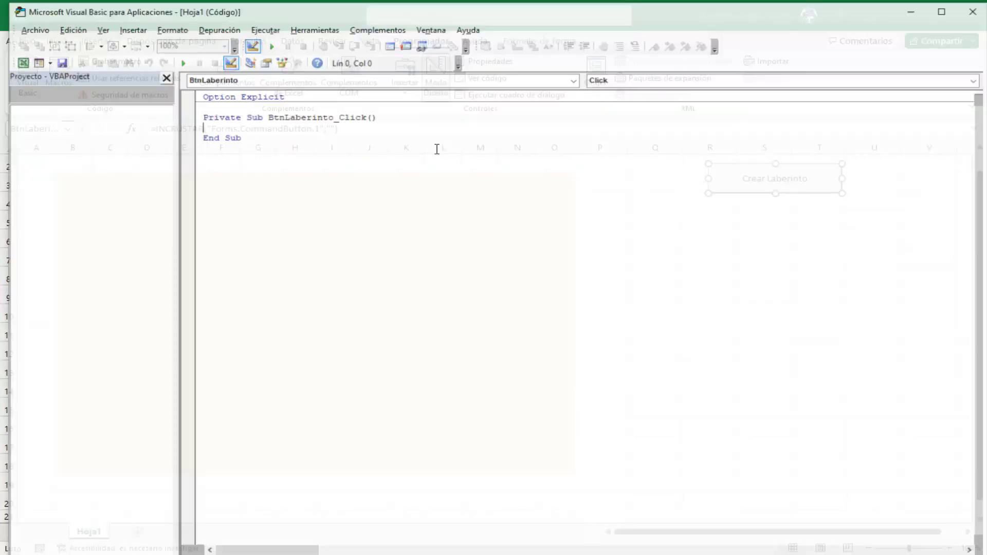
pyautogui.press('Delete')
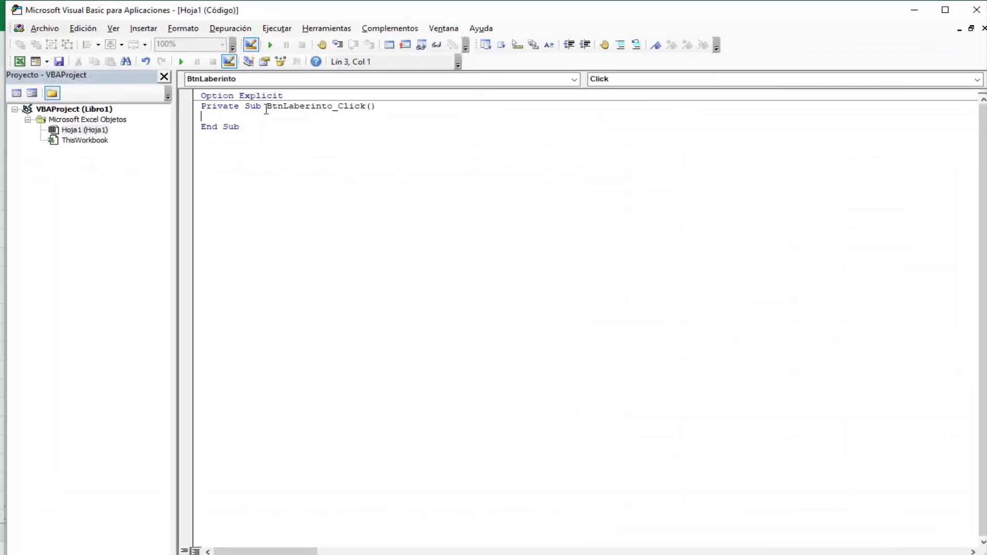
pyautogui.press('Return')
pyautogui.press('Return')
pyautogui.write('s Integer')
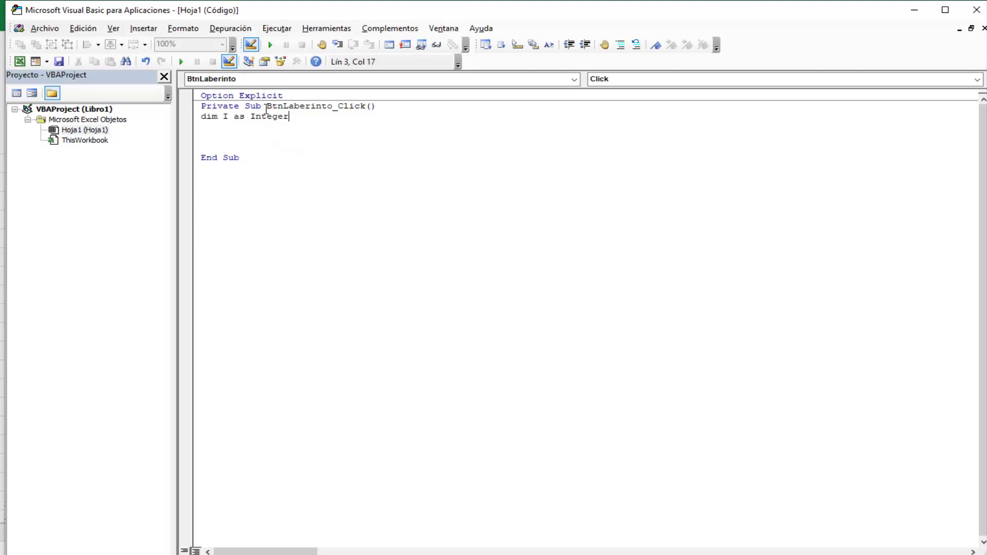
pyautogui.write(', J as ')
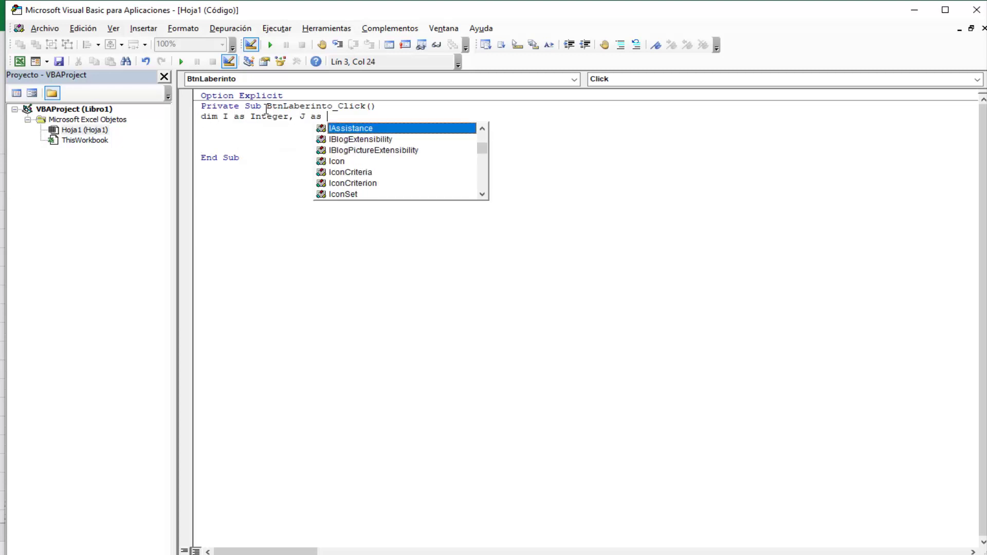
pyautogui.write('Integer')
pyautogui.press('Return')
pyautogui.press('Return')
pyautogui.press('Return')
pyautogui.press('Return')
pyautogui.press('Up')
pyautogui.press('Up')
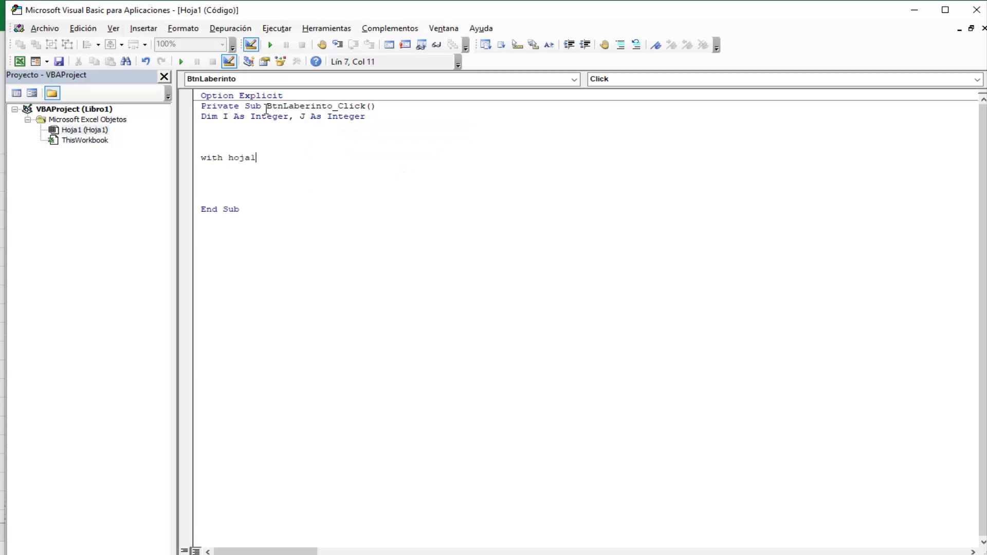
# Add an empty With...End With block, then return to the Excel sheet at cell B3
pyautogui.press('Return')
pyautogui.press('Down')
pyautogui.press('Down')
pyautogui.press('Return')
pyautogui.press('Return')
pyautogui.press('Return')
pyautogui.write('end')
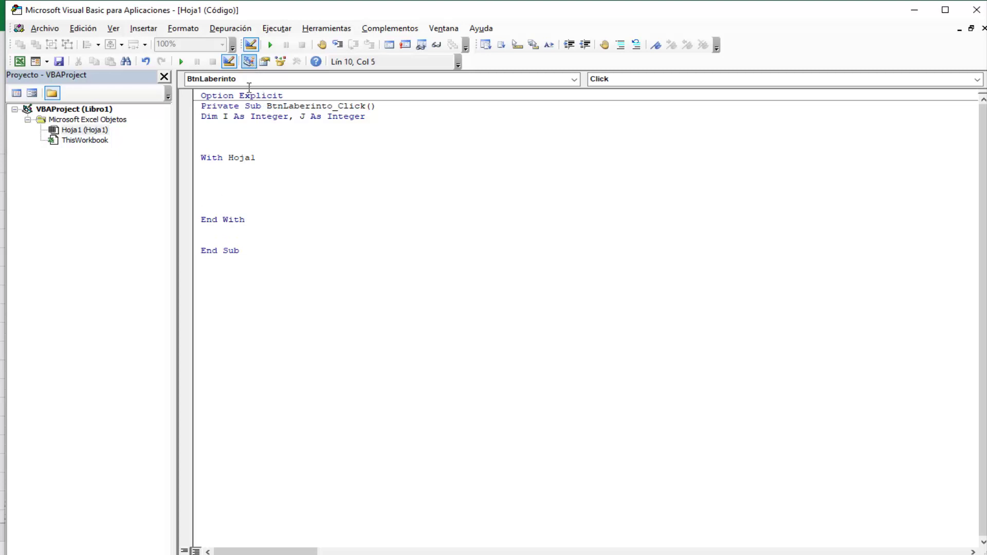
pyautogui.click(940, 16)
pyautogui.write('for i=')
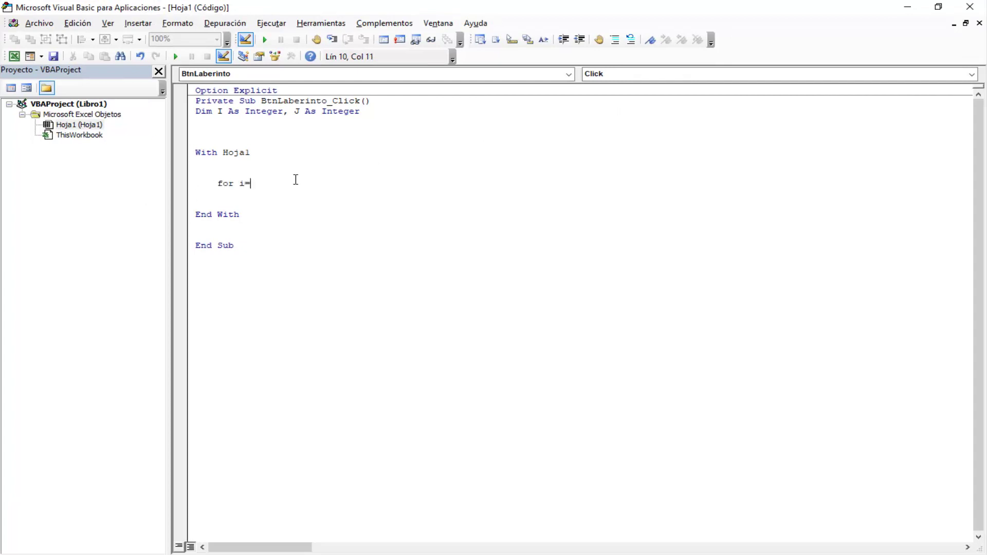
pyautogui.click(14, 56)
pyautogui.click(69, 188)
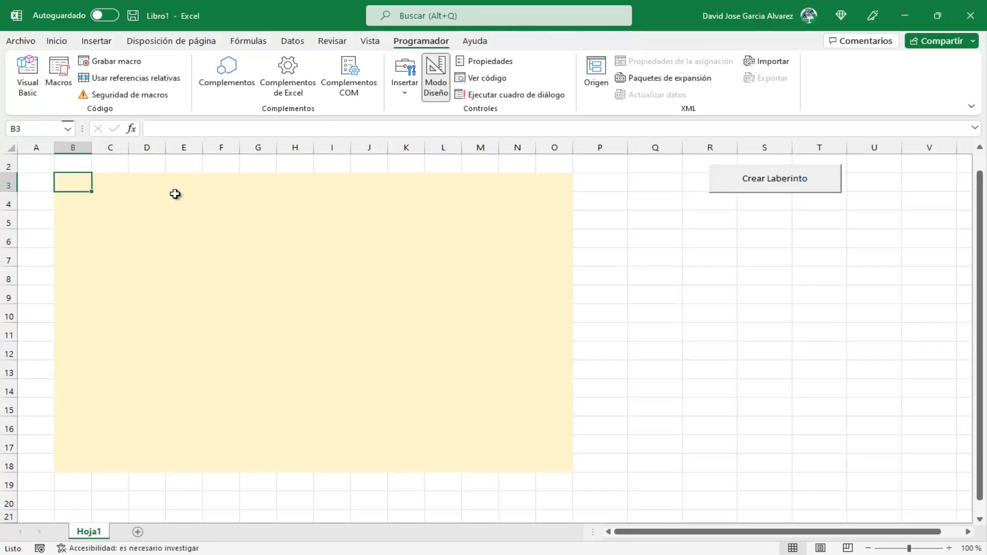
# Enter 1 in B18 and copy it across row 18 to O18
pyautogui.press('Down')
pyautogui.press('Down')
pyautogui.press('Down')
pyautogui.press('Down')
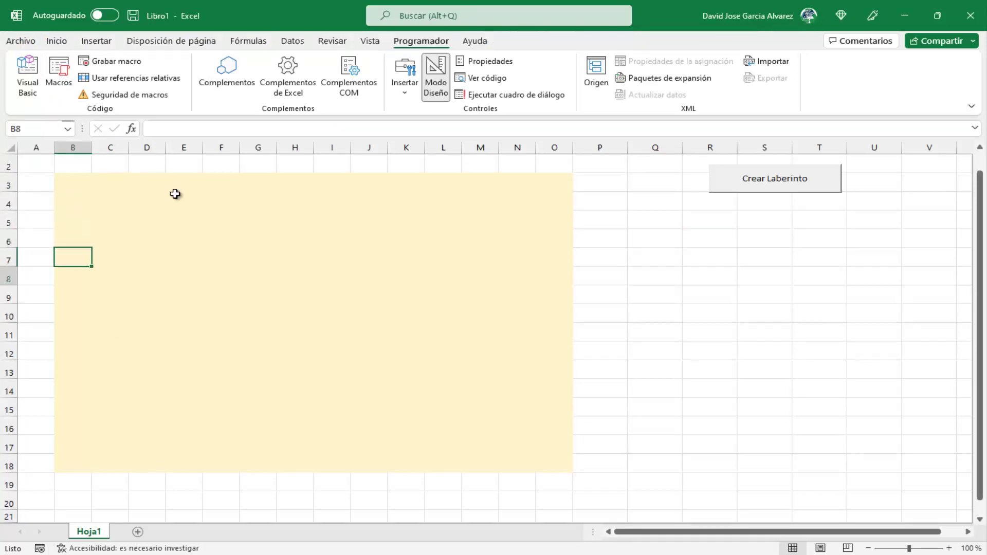
pyautogui.press('Down')
pyautogui.press('Down')
pyautogui.press('Down')
pyautogui.press('Down')
pyautogui.press('Down')
pyautogui.press('Down')
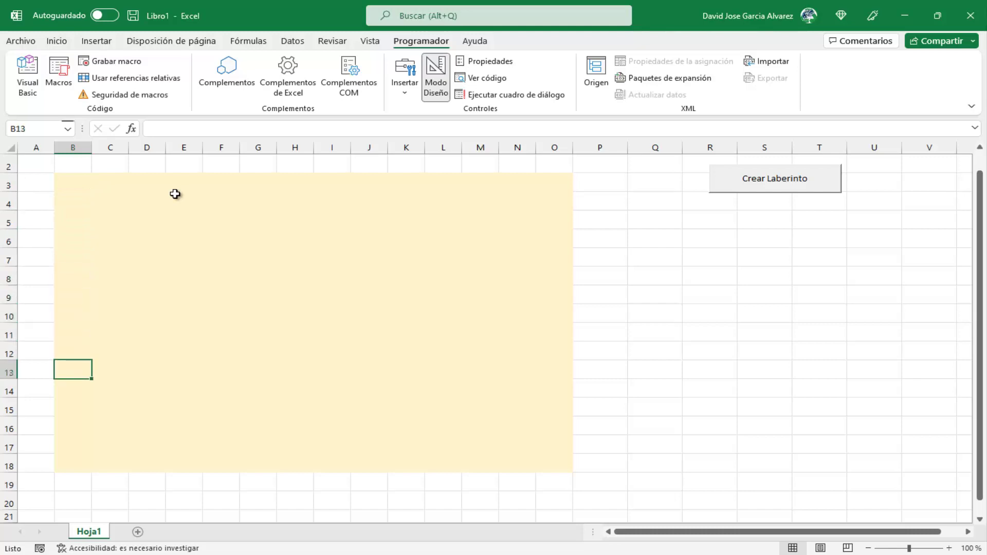
pyautogui.press('Down')
pyautogui.press('Down')
pyautogui.press('Down')
pyautogui.press('Down')
pyautogui.press('Down')
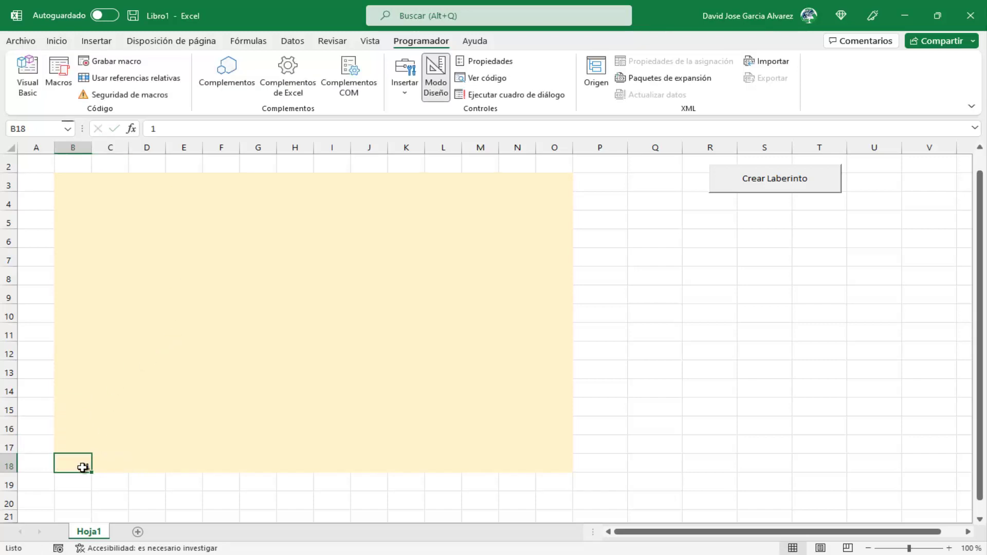
pyautogui.moveTo(90, 472); pyautogui.dragTo(574, 473)
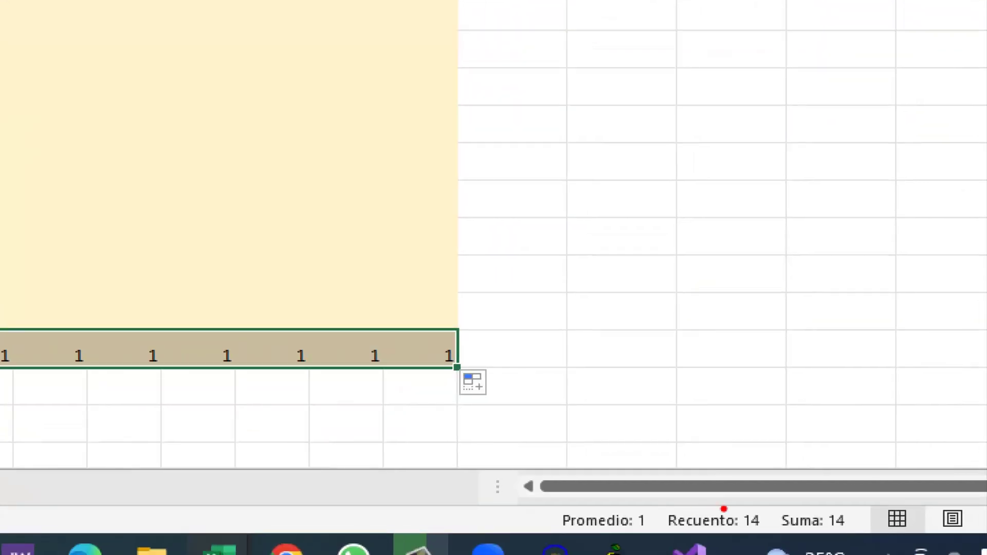
# Copy the 1 from B18 up column B to B3, check the count, and return to VBA
pyautogui.moveTo(724, 509); pyautogui.dragTo(804, 407)
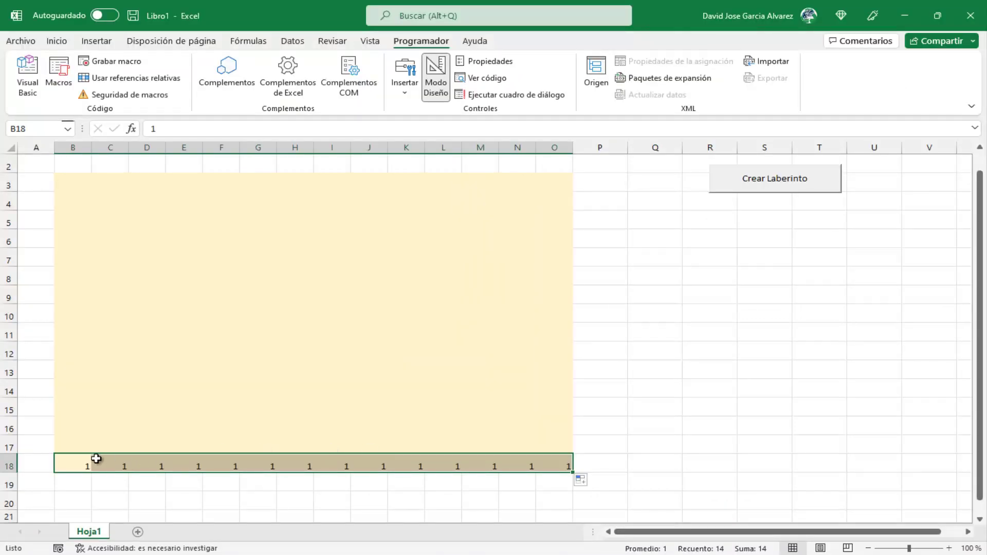
pyautogui.click(79, 465)
pyautogui.moveTo(92, 470); pyautogui.dragTo(79, 182)
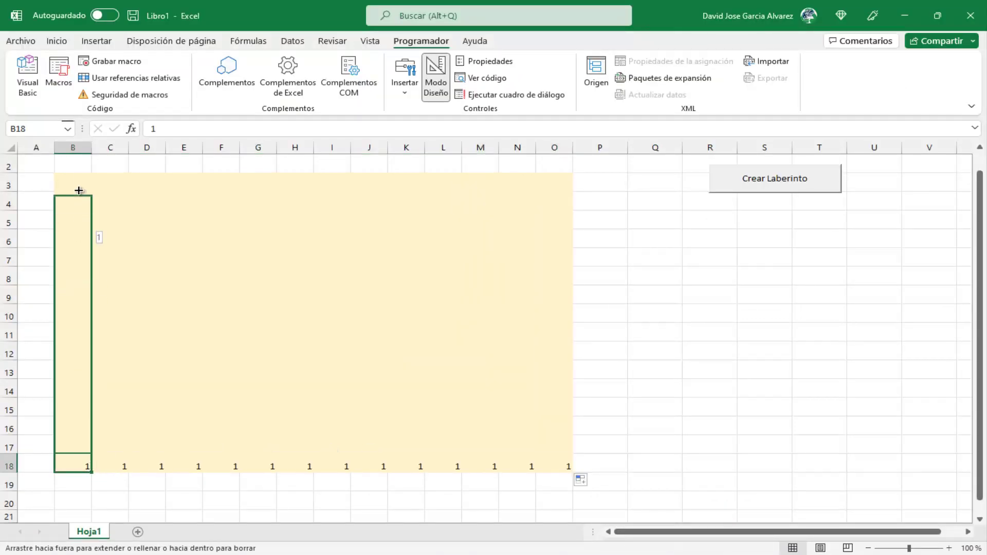
pyautogui.click(342, 294)
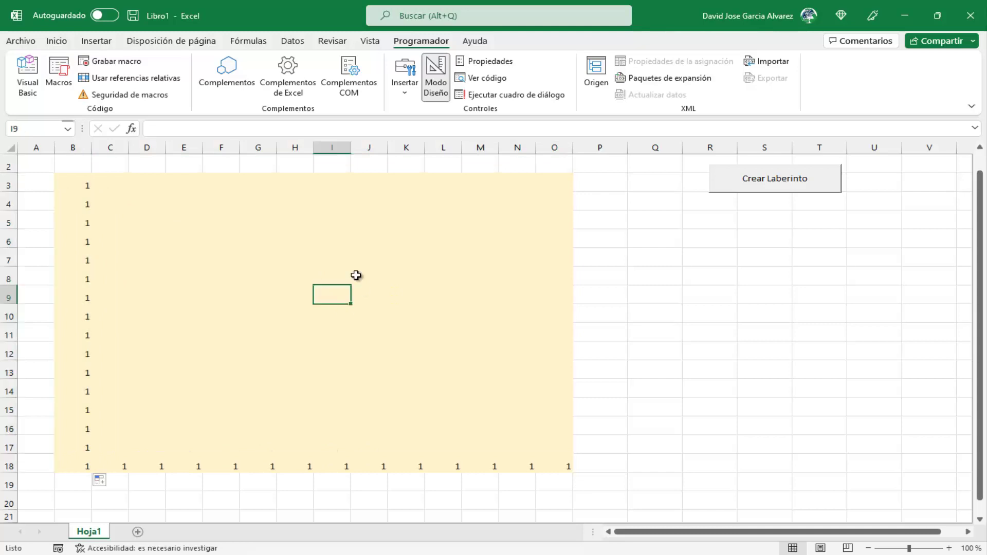
pyautogui.moveTo(66, 186)
pyautogui.mouseDown()
pyautogui.moveTo(95, 467)
pyautogui.moveTo(560, 465)
pyautogui.mouseUp()
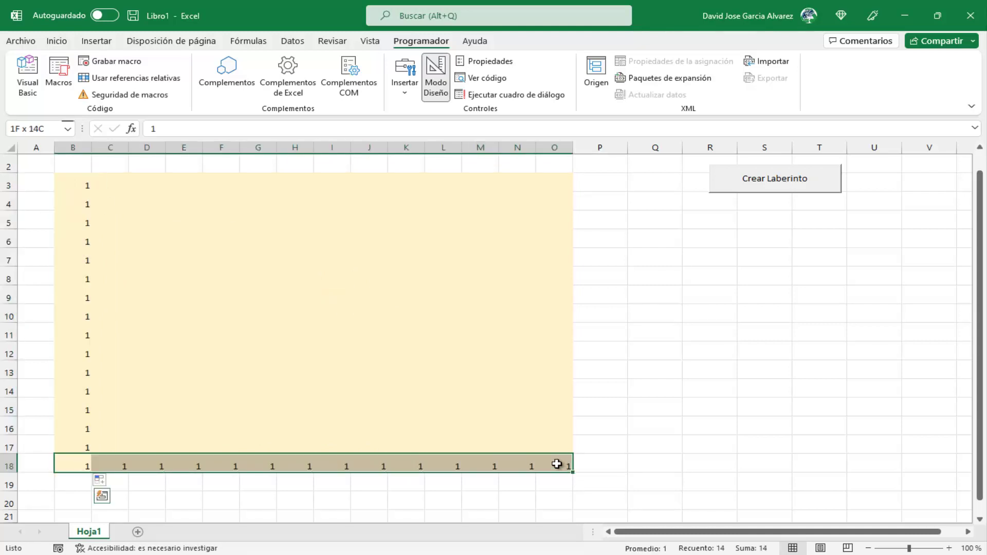
pyautogui.click(560, 349)
pyautogui.click(27, 77)
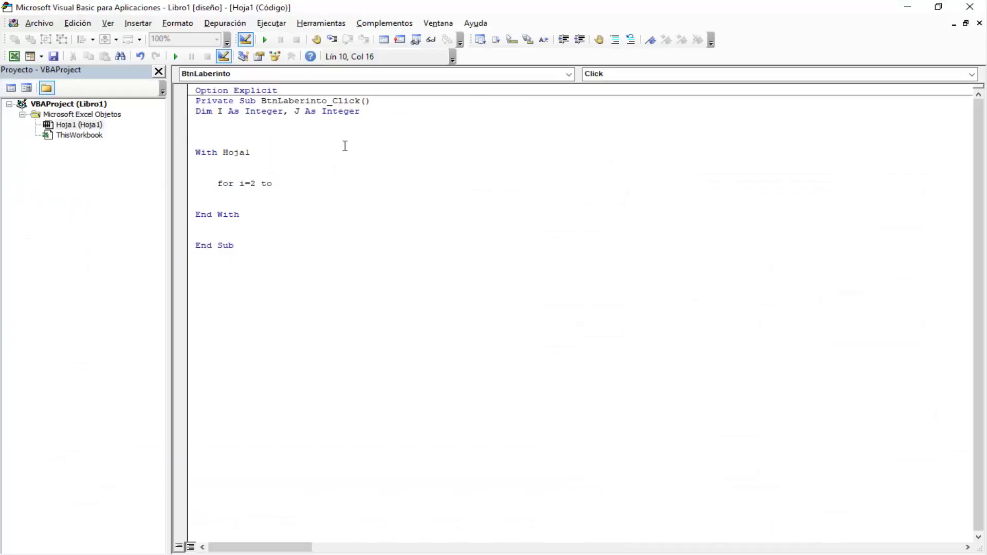
# Delete row 1 so the maze block shifts up to B2:O17, verifying B2 and B17
pyautogui.click(14, 57)
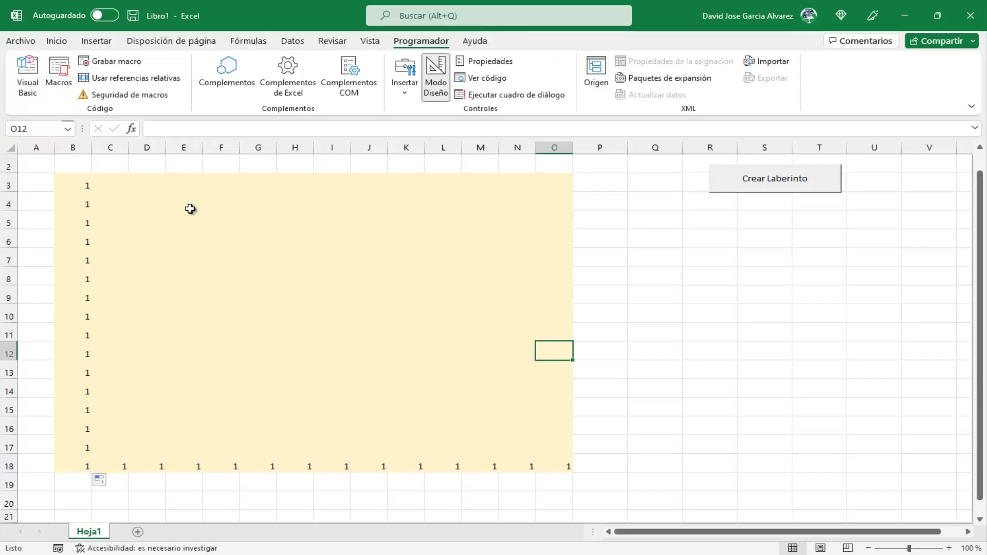
pyautogui.click(68, 181)
pyautogui.scroll(1, 78, 181)
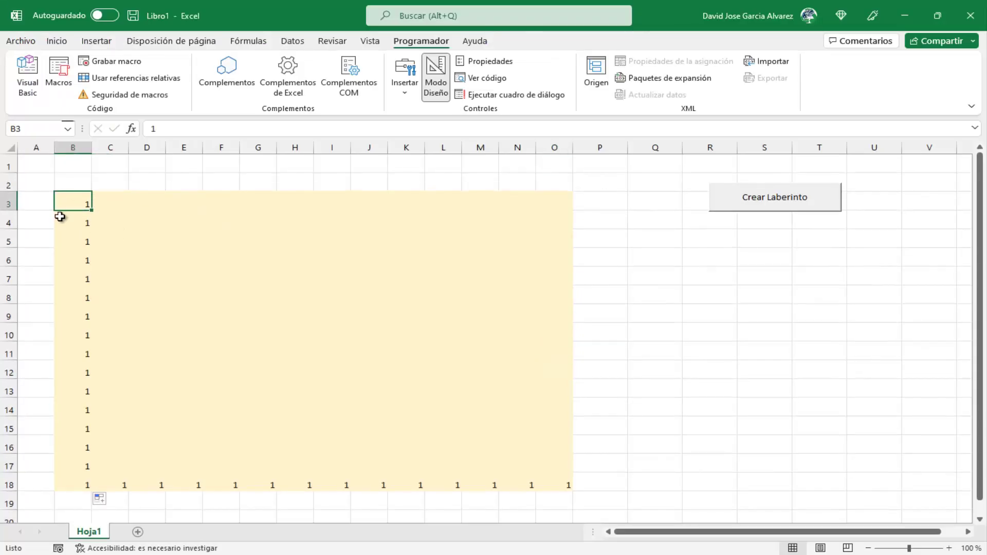
pyautogui.click(13, 167)
pyautogui.rightClick(16, 169)
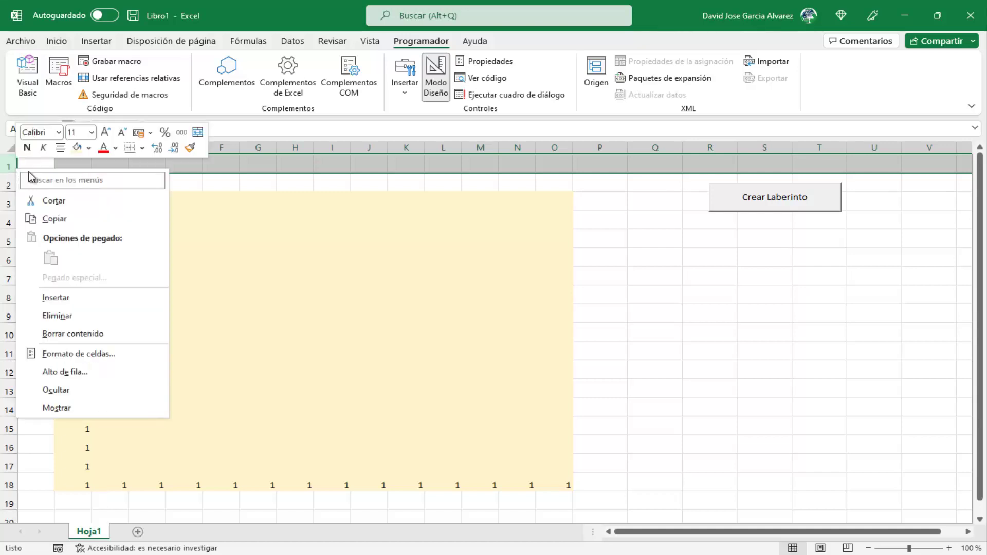
pyautogui.click(64, 315)
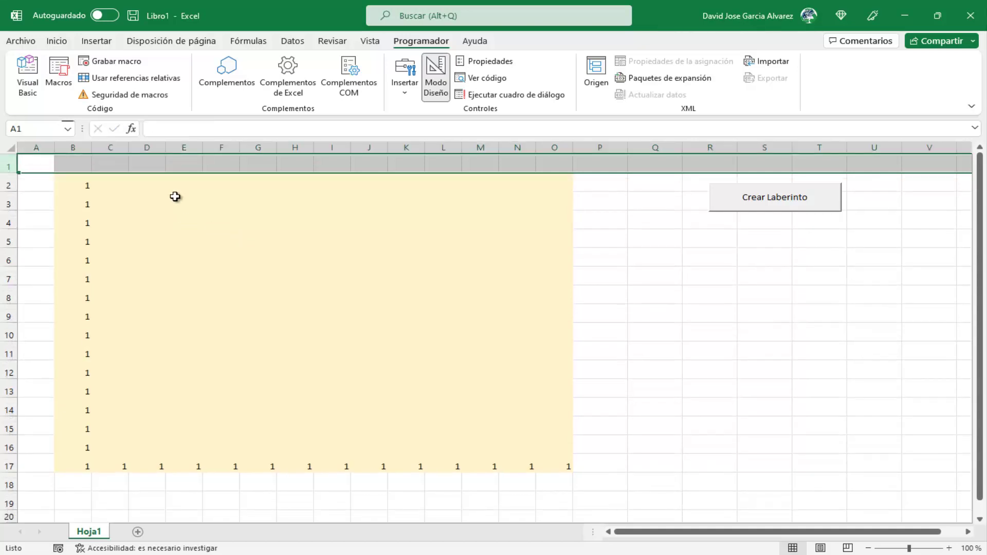
pyautogui.click(612, 221)
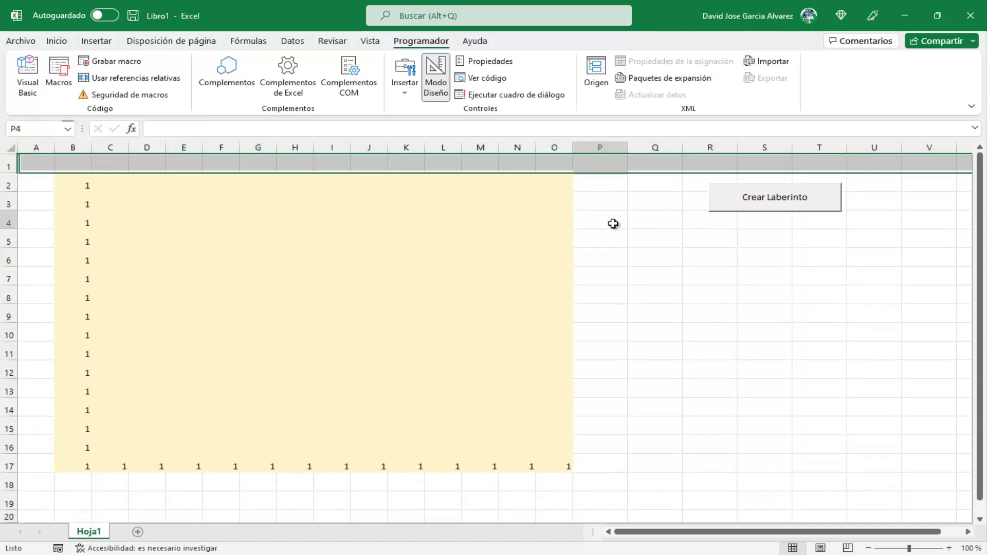
pyautogui.click(80, 181)
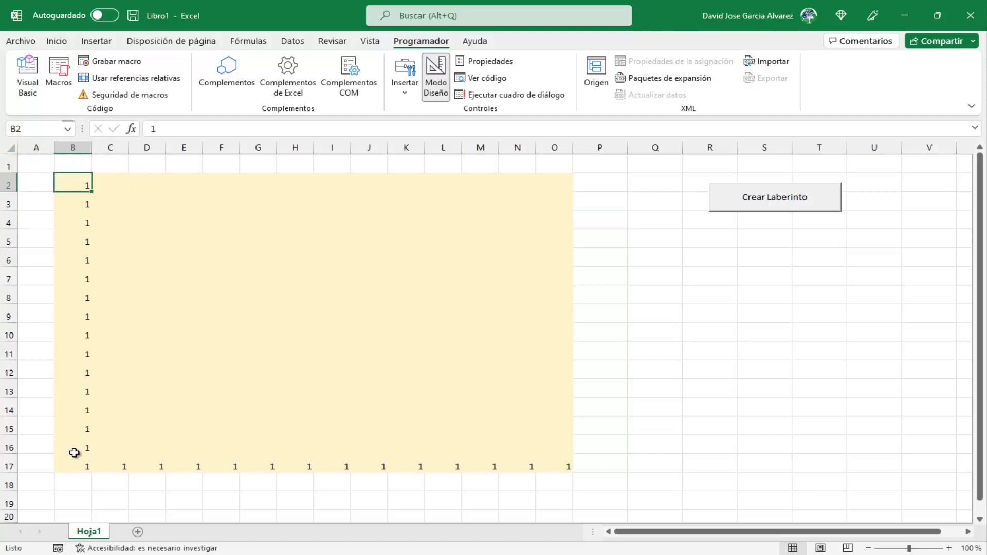
pyautogui.click(83, 468)
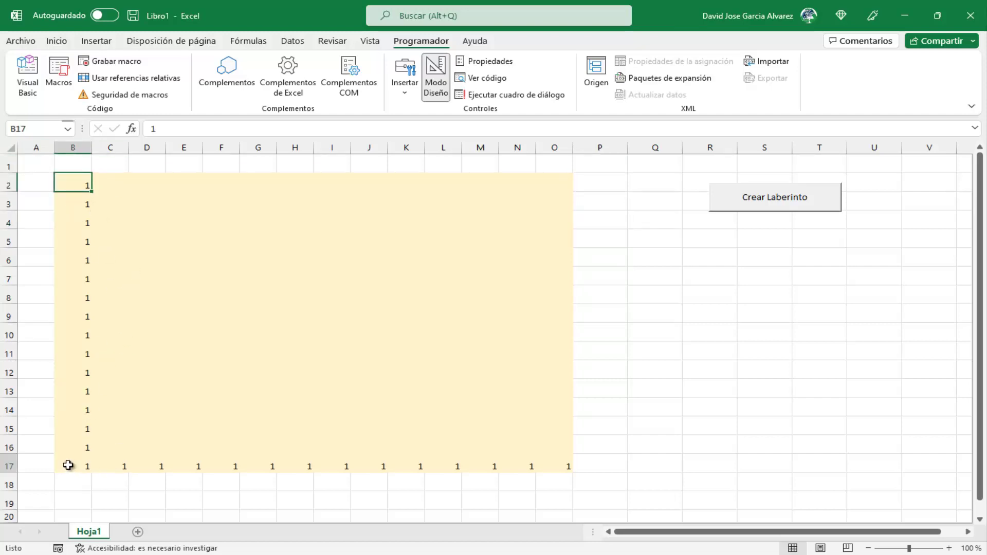
pyautogui.click(27, 72)
pyautogui.write('for i=2 to 17')
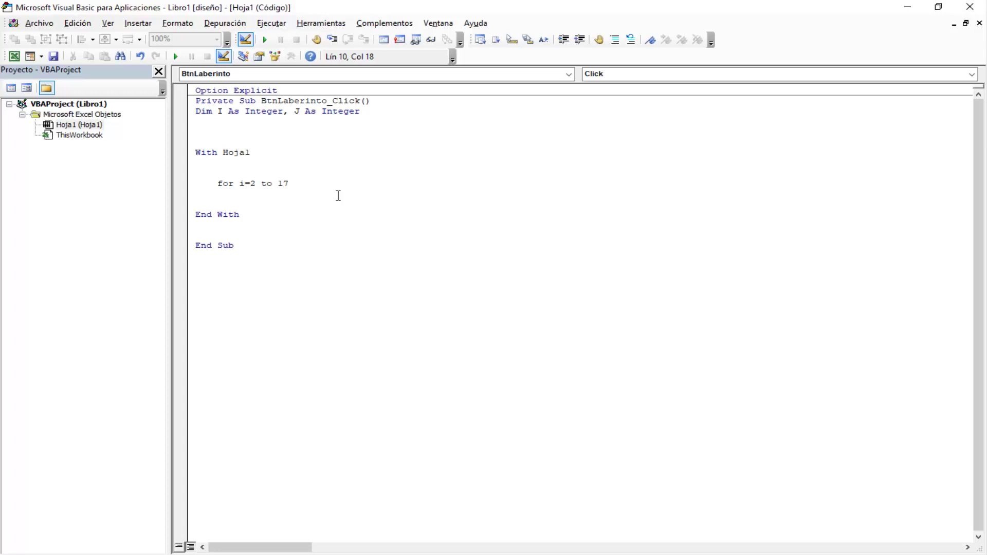
# Inside the For I = 2 To 17 loop, write .Cells(I, 1) = "Hola"
pyautogui.press('Return')
pyautogui.press('Return')
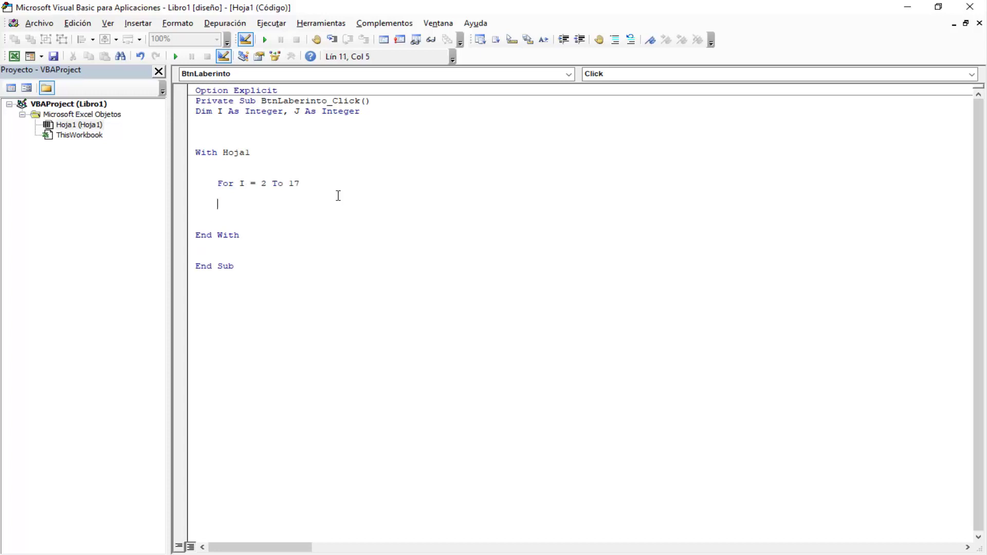
pyautogui.press('Return')
pyautogui.press('Return')
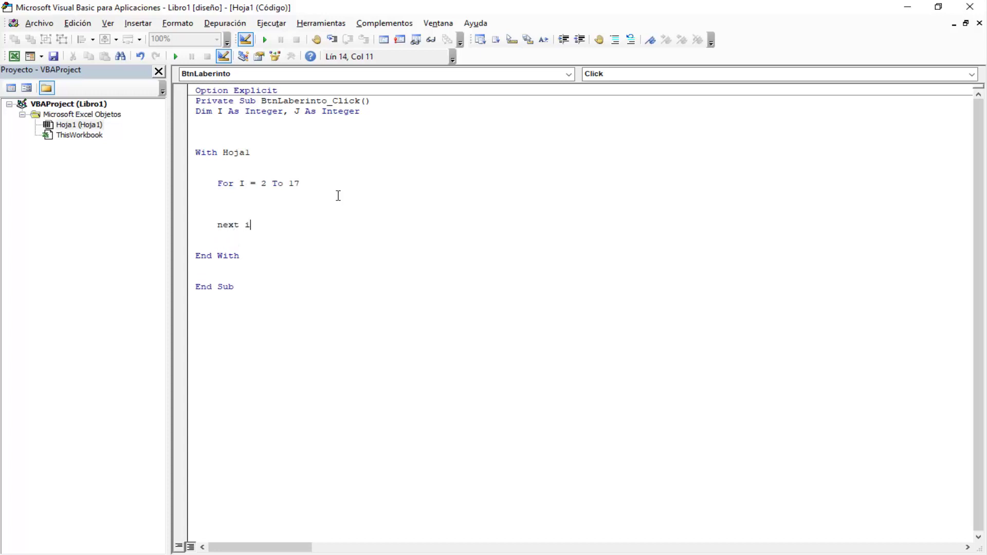
pyautogui.press('Return')
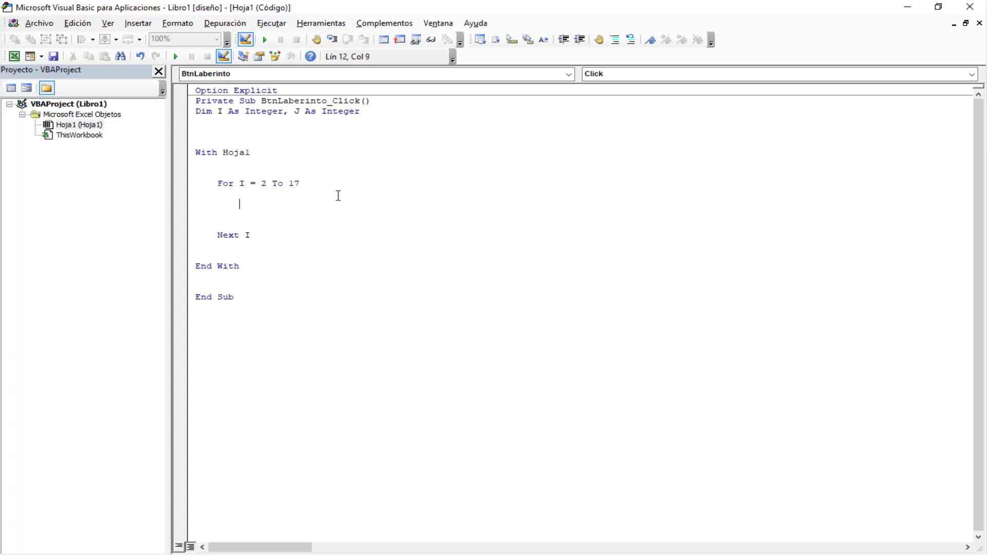
pyautogui.write('.Cells(')
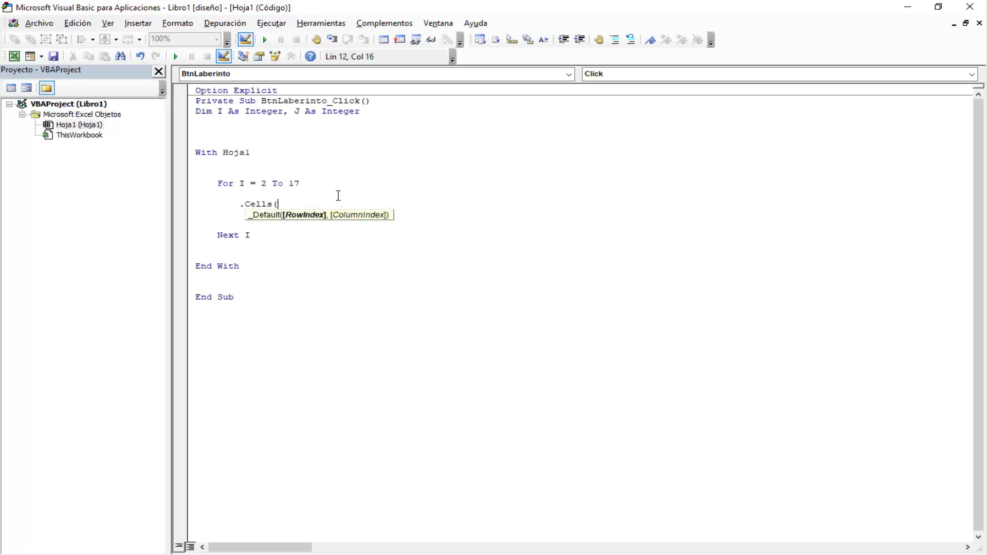
pyautogui.write(')')
pyautogui.press('Left')
pyautogui.write(',')
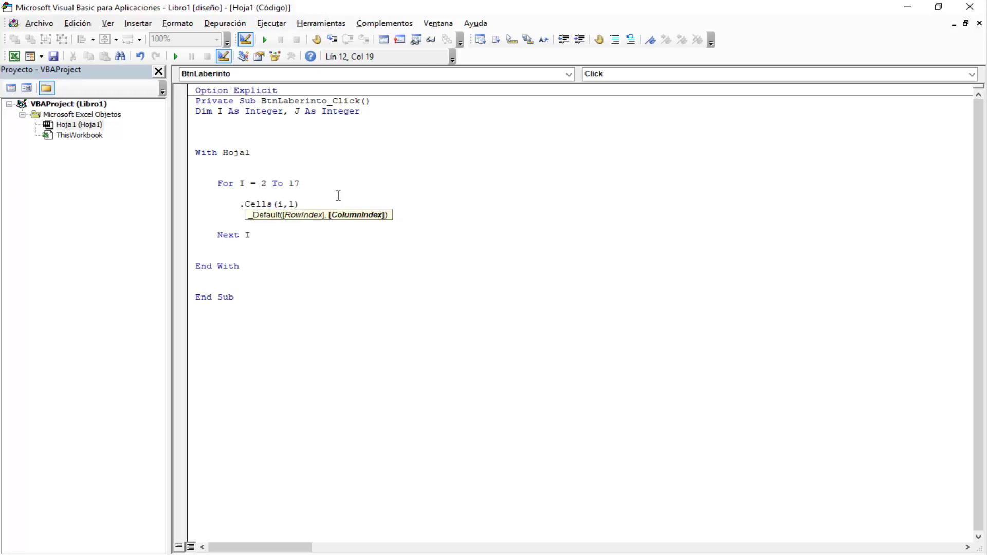
pyautogui.press('Return')
pyautogui.write('="Hola"')
pyautogui.press('Return')
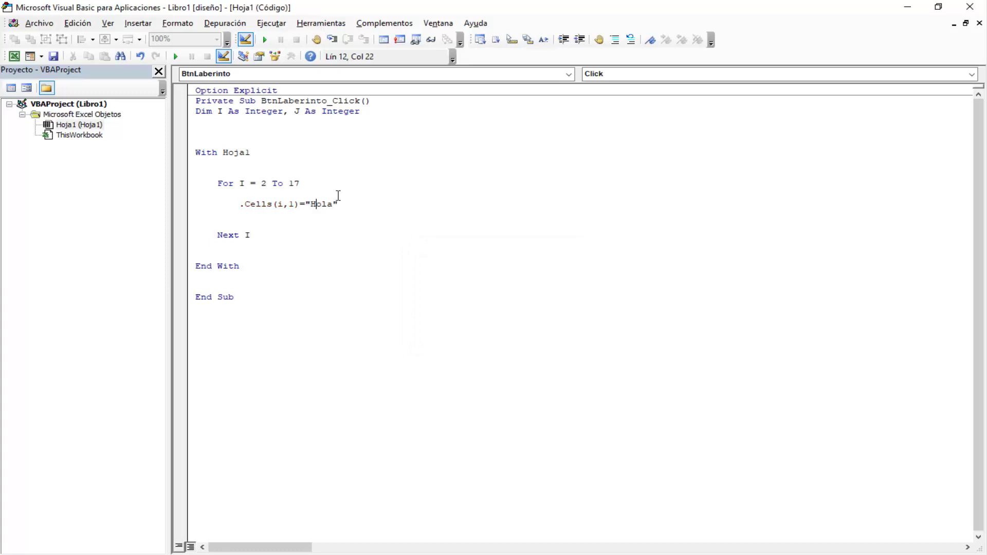
pyautogui.press('Down')
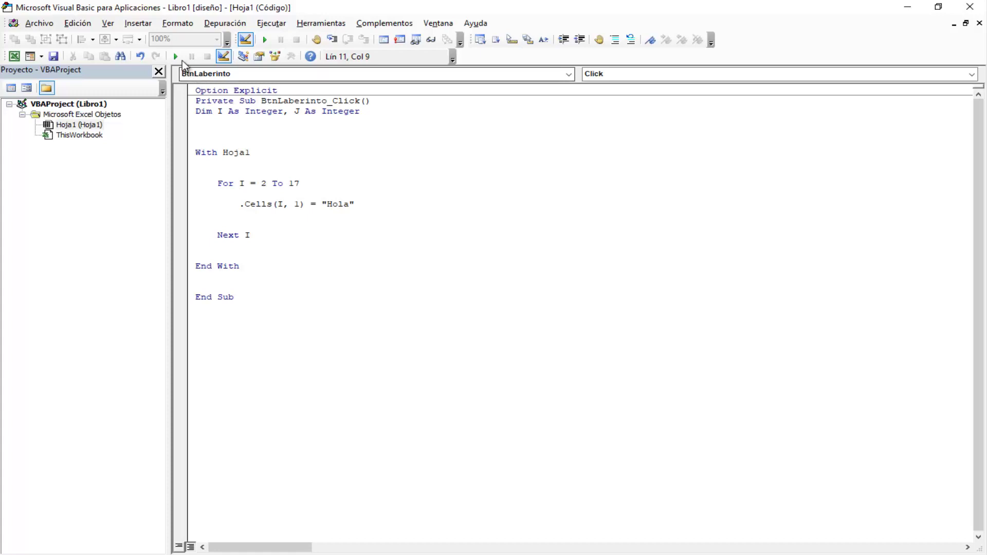
# Run the macro and check cell A2 on the worksheet
pyautogui.click(176, 57)
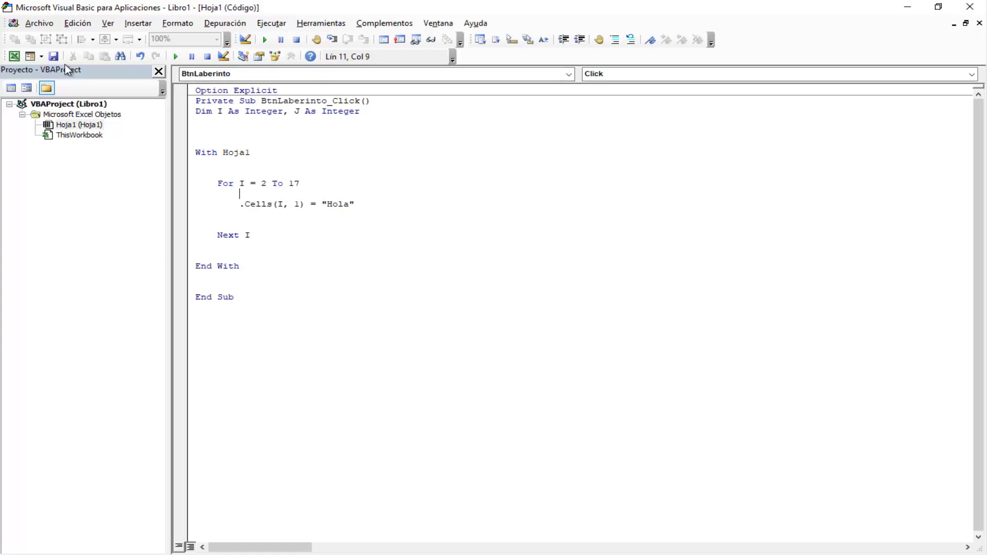
pyautogui.click(12, 57)
pyautogui.click(41, 186)
# After checking column A, change the loop's .Cells(I, 1) to .Cells(I, 2)
pyautogui.moveTo(40, 203); pyautogui.dragTo(39, 461)
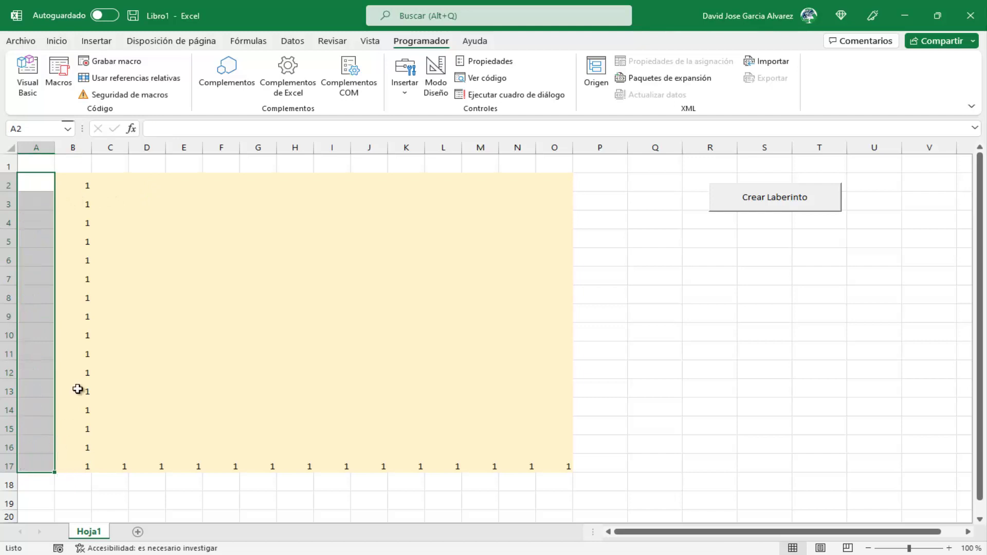
pyautogui.click(111, 184)
pyautogui.click(30, 87)
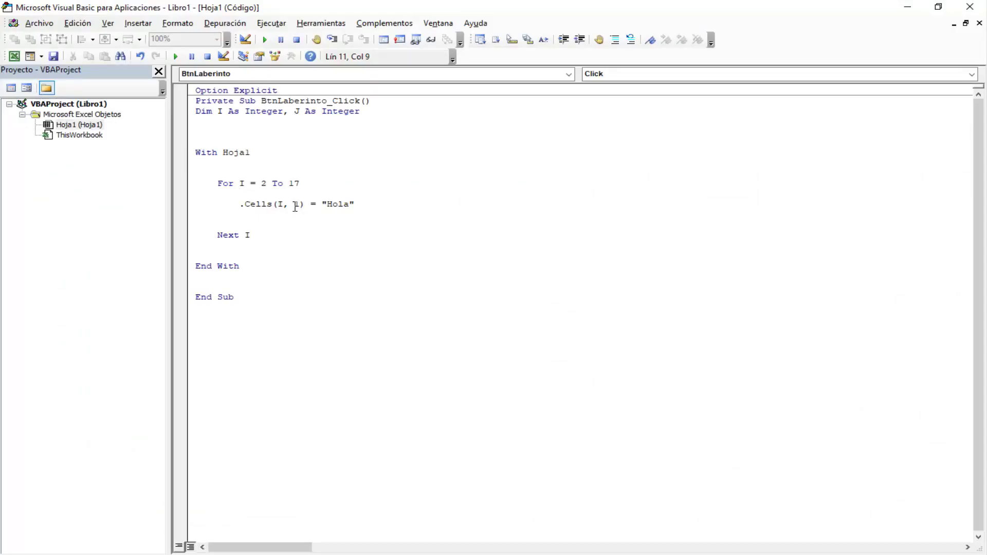
pyautogui.doubleClick(297, 205)
pyautogui.write('2')
# Confirm that B2:B17 now shows Hola, then return to the macro code
pyautogui.click(12, 57)
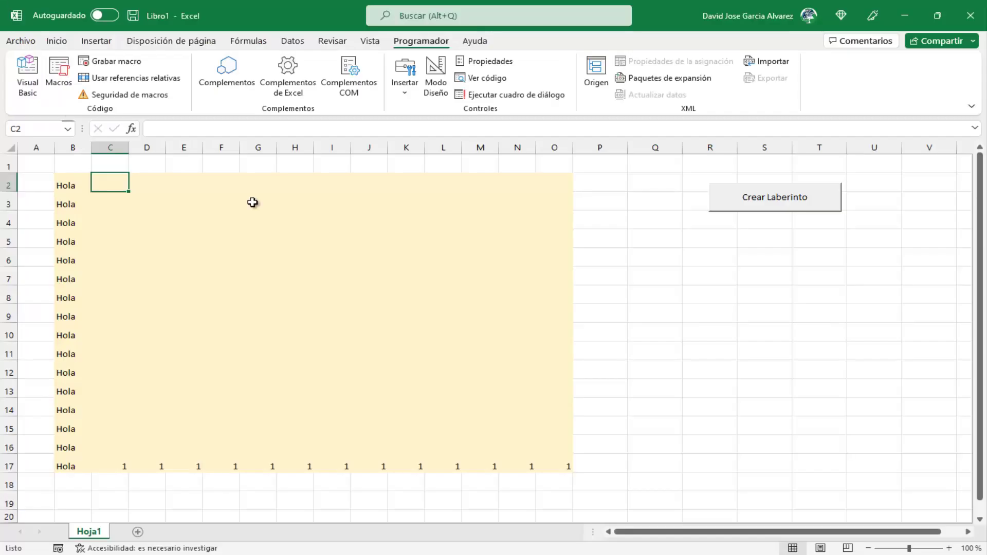
pyautogui.moveTo(74, 186); pyautogui.dragTo(78, 463)
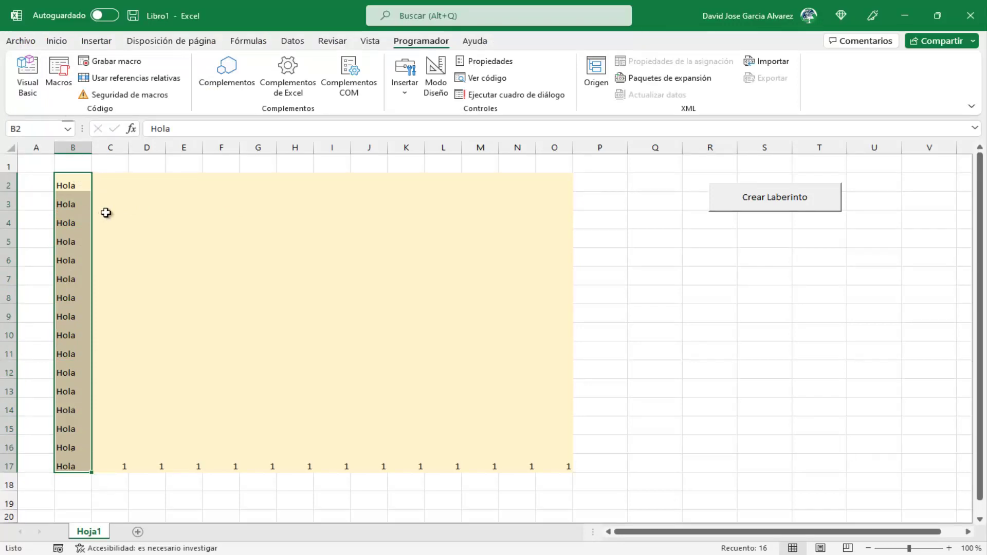
pyautogui.moveTo(73, 186); pyautogui.dragTo(78, 460)
pyautogui.click(161, 408)
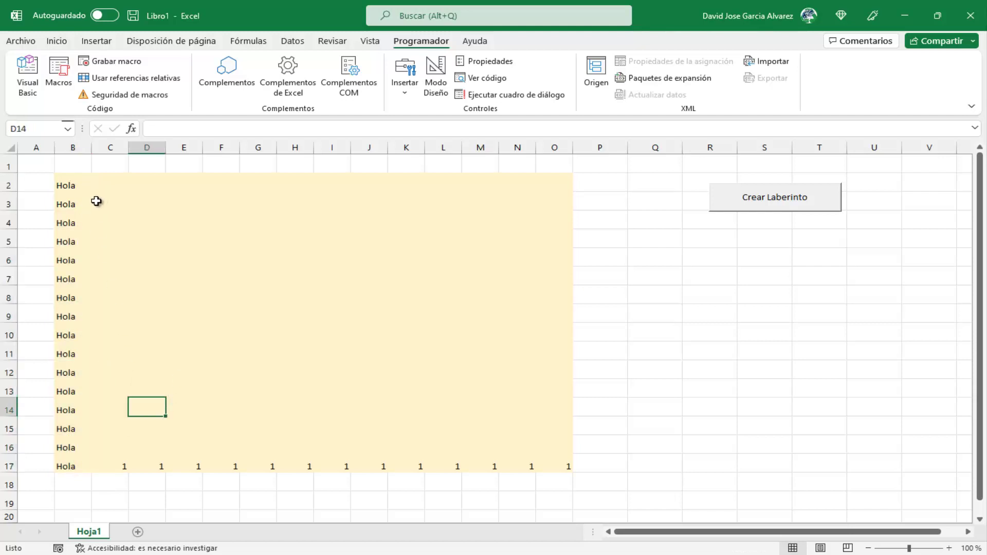
pyautogui.click(32, 95)
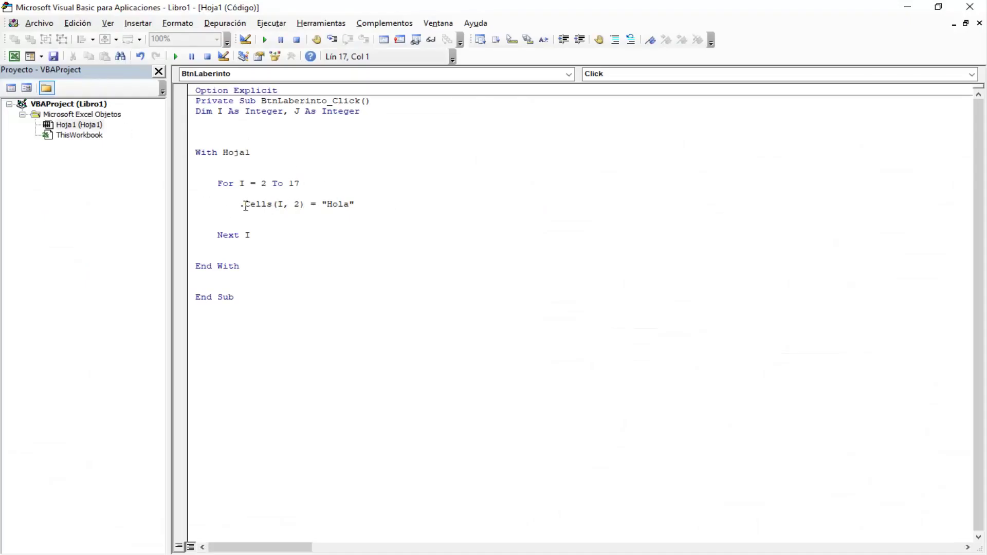
# Delete the .Cells(I, 2) = "Hola" statement from the loop
pyautogui.moveTo(246, 205); pyautogui.dragTo(400, 205)
pyautogui.press('BackSpace')
pyautogui.press('BackSpace')
pyautogui.click(20, 62)
pyautogui.click(85, 185)
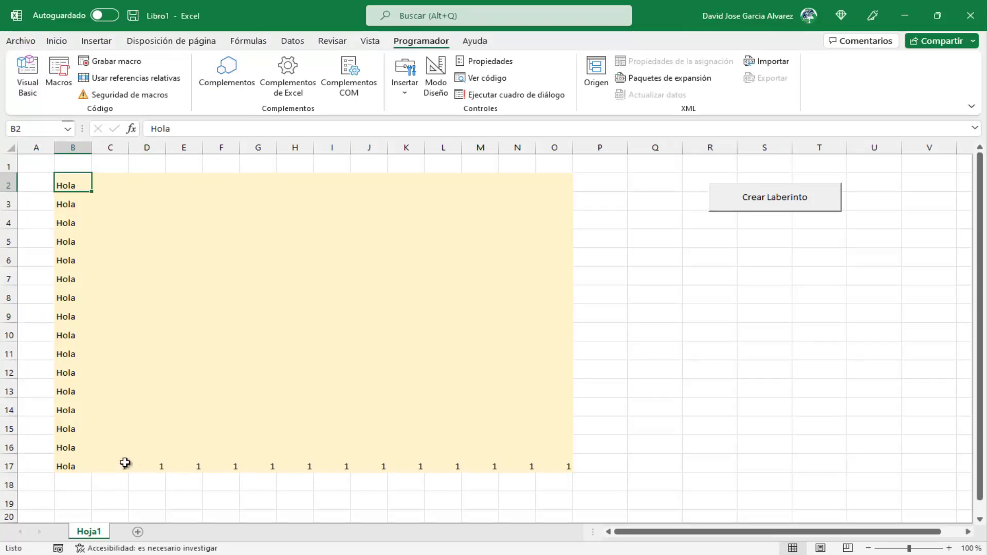
# Inspect the values along row 17 of the worksheet cell by cell
pyautogui.moveTo(64, 466)
pyautogui.mouseDown()
pyautogui.moveTo(574, 472)
pyautogui.moveTo(565, 466)
pyautogui.mouseUp()
pyautogui.click(31, 463)
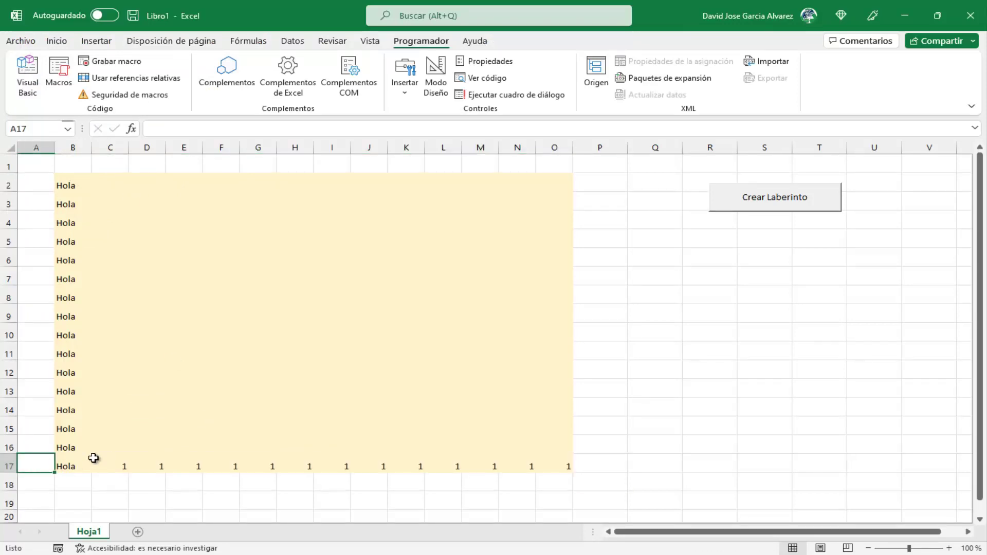
pyautogui.press('Right')
pyautogui.press('Right')
pyautogui.press('Right')
pyautogui.press('Right')
pyautogui.press('Right')
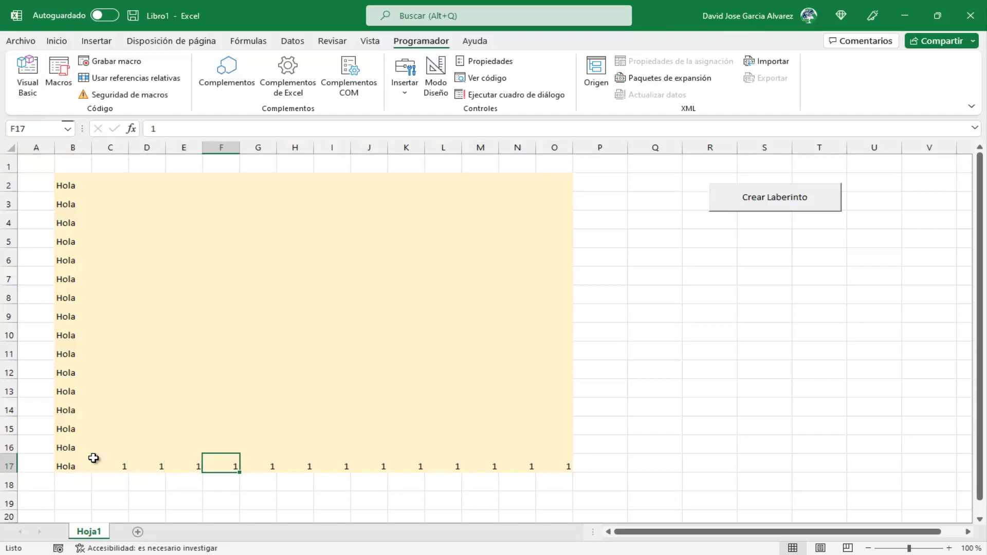
pyautogui.press('Right')
pyautogui.press('Right')
pyautogui.press('Right')
pyautogui.press('Right')
pyautogui.press('Right')
pyautogui.press('Right')
pyautogui.press('Right')
pyautogui.press('Right')
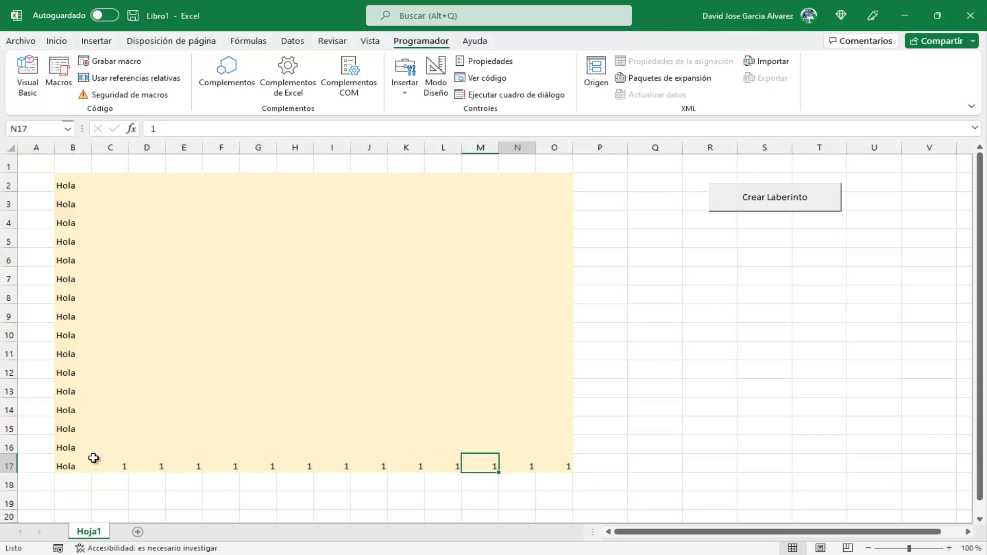
pyautogui.press('Right')
pyautogui.click(227, 419)
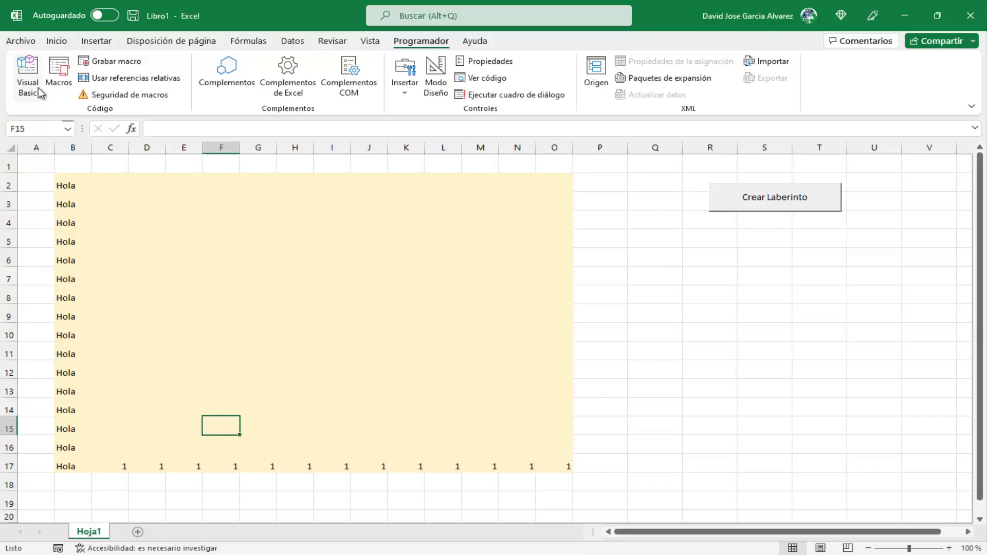
pyautogui.click(40, 92)
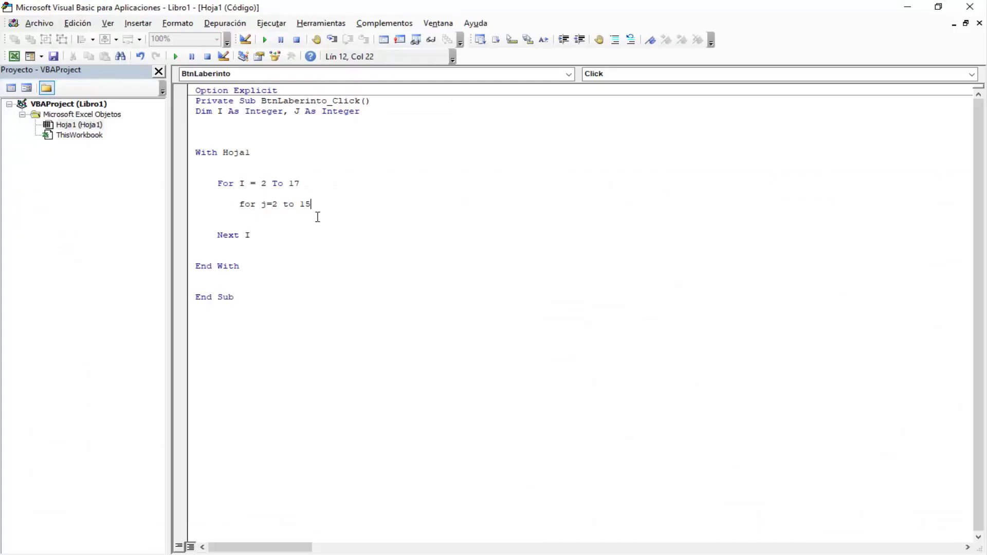
# Open up the inner For J = 2 To 15 loop and write .Cells(I, J) = "Hola" inside it
pyautogui.press('Return')
pyautogui.press('Return')
pyautogui.press('Return')
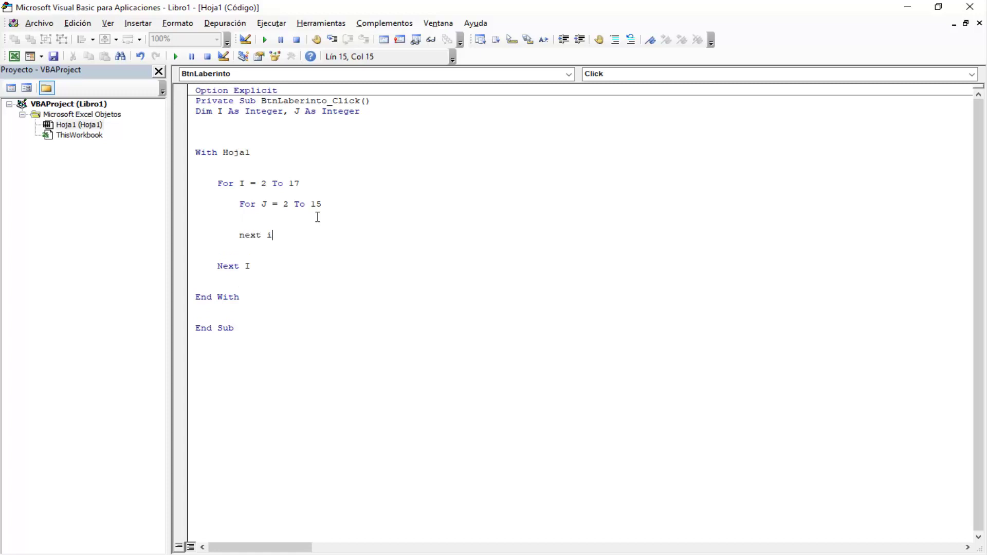
pyautogui.press('Return')
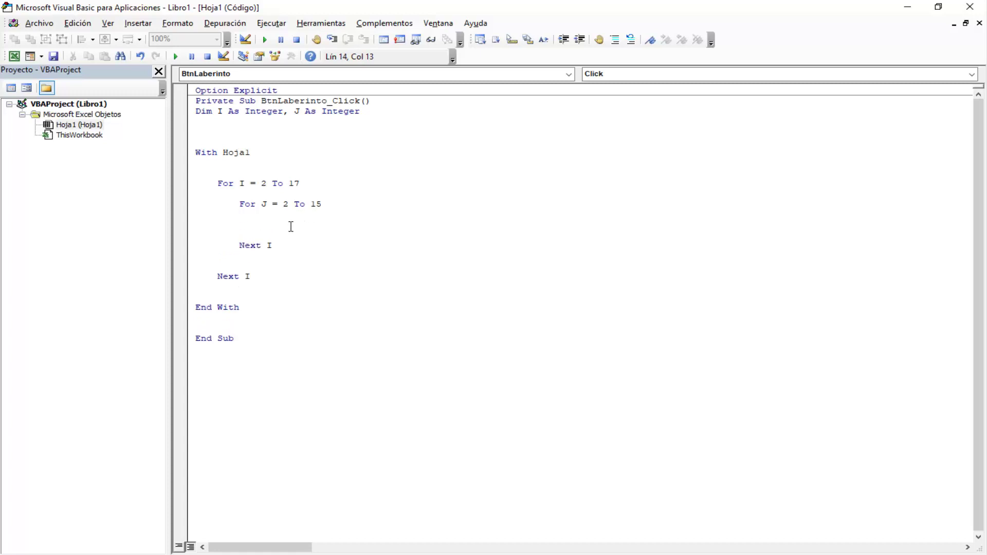
pyautogui.moveTo(242, 206); pyautogui.dragTo(284, 231)
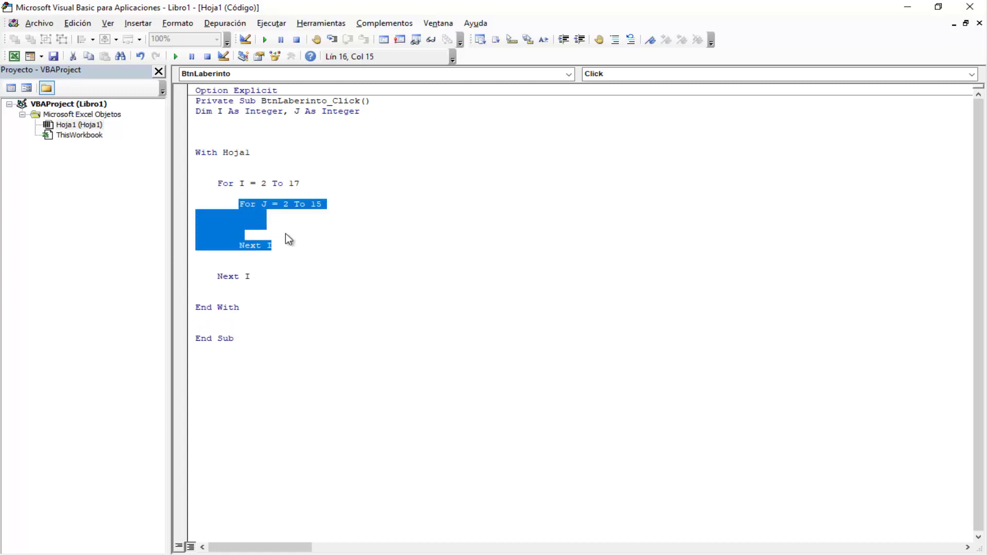
pyautogui.click(283, 224)
pyautogui.write('.cel')
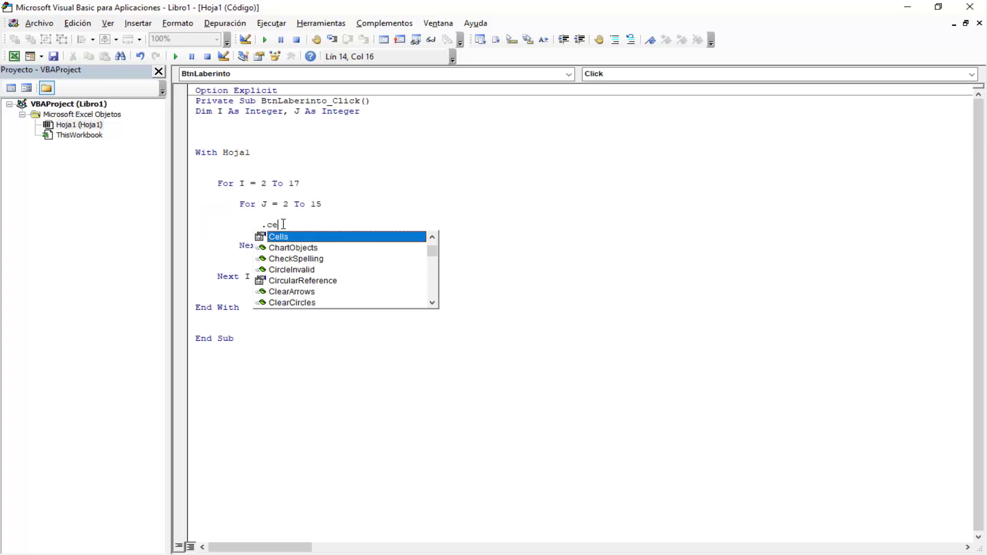
pyautogui.press('Tab')
pyautogui.write('(')
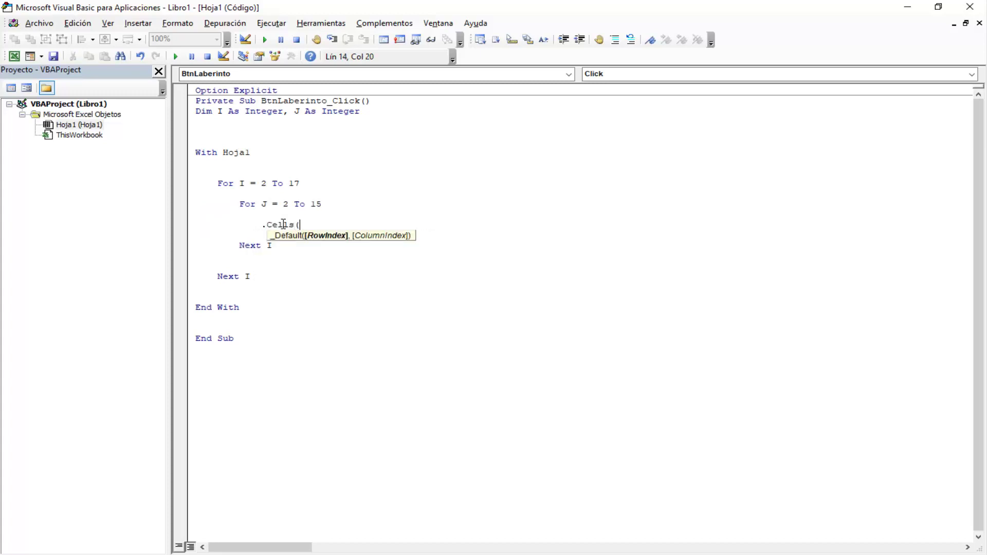
pyautogui.write('I, J) = ')
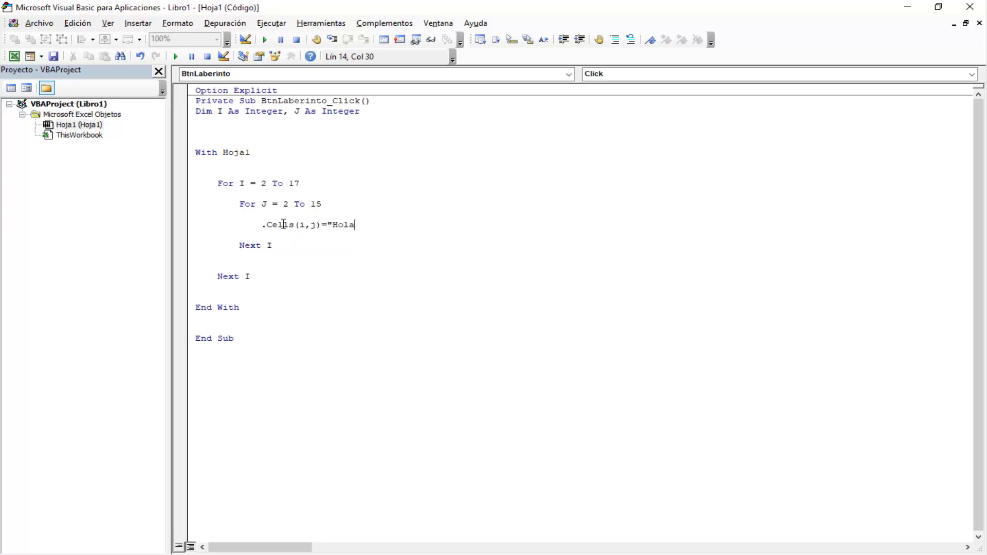
pyautogui.write('"')
pyautogui.press('Return')
# Dock the VBA window beside the worksheet and enlarge it to show all the code
pyautogui.moveTo(495, 7)
pyautogui.mouseDown()
pyautogui.moveTo(505, 398)
pyautogui.moveTo(984, 16)
pyautogui.mouseUp()
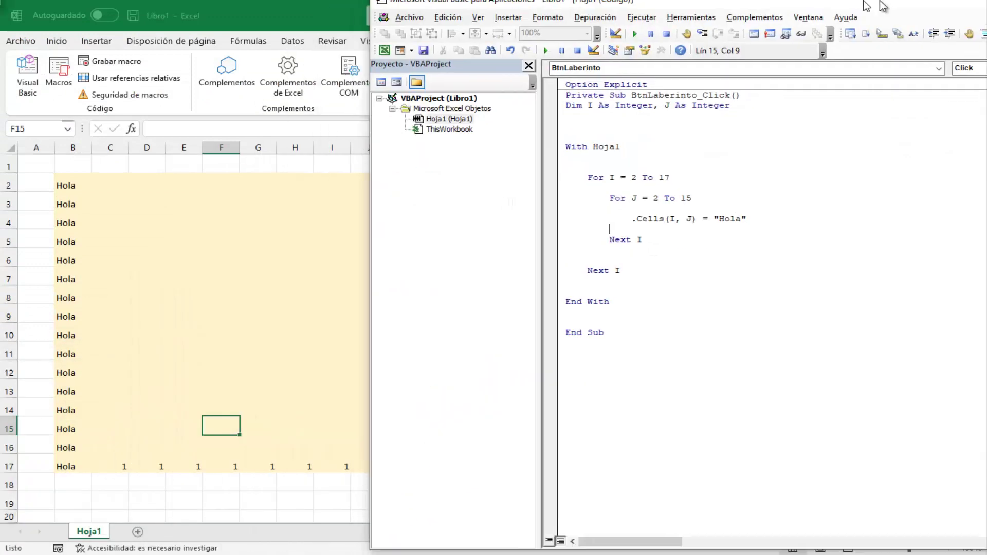
pyautogui.press('super+Up')
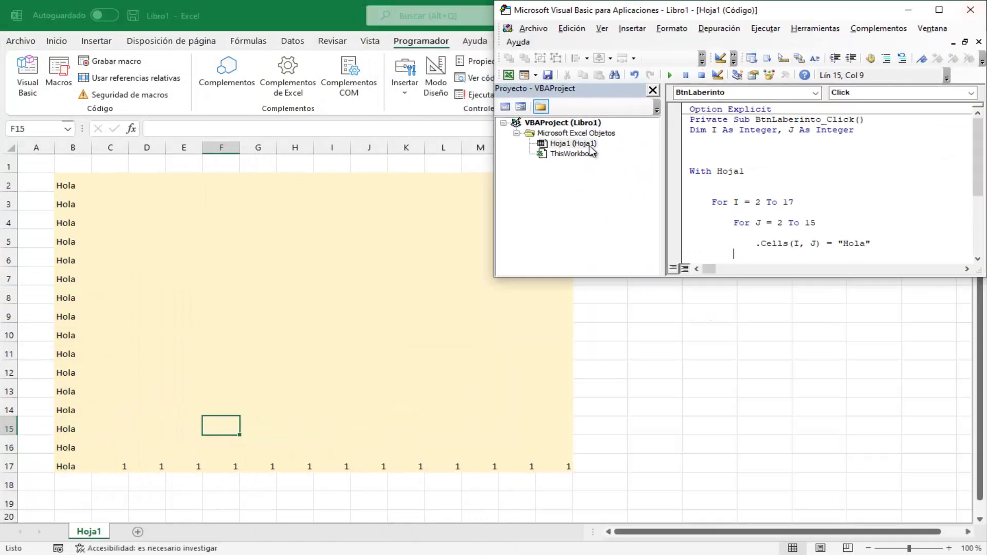
pyautogui.moveTo(760, 276); pyautogui.dragTo(774, 553)
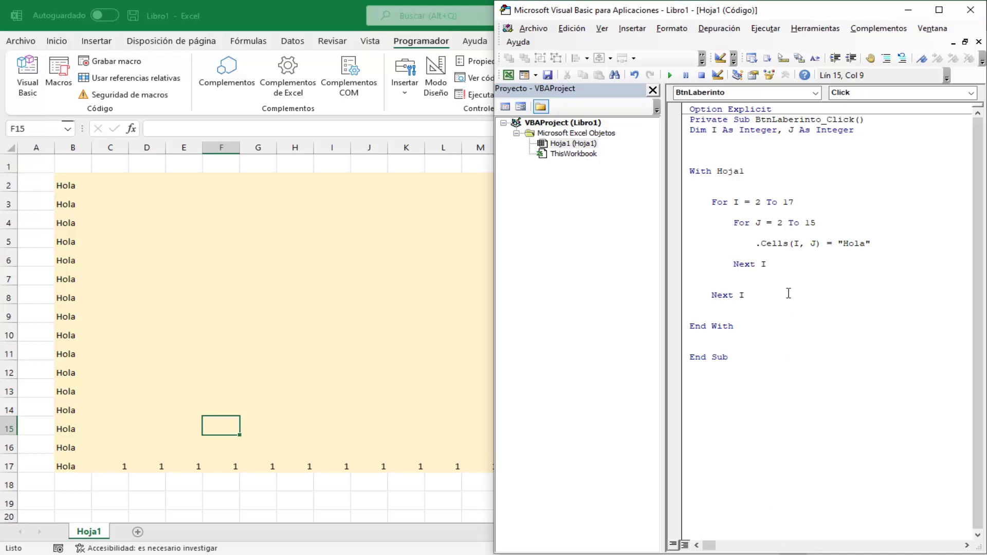
# Run with F5, change Next I to Next J after the compile error, reset, and step with F8
pyautogui.press('F5')
pyautogui.press('Return')
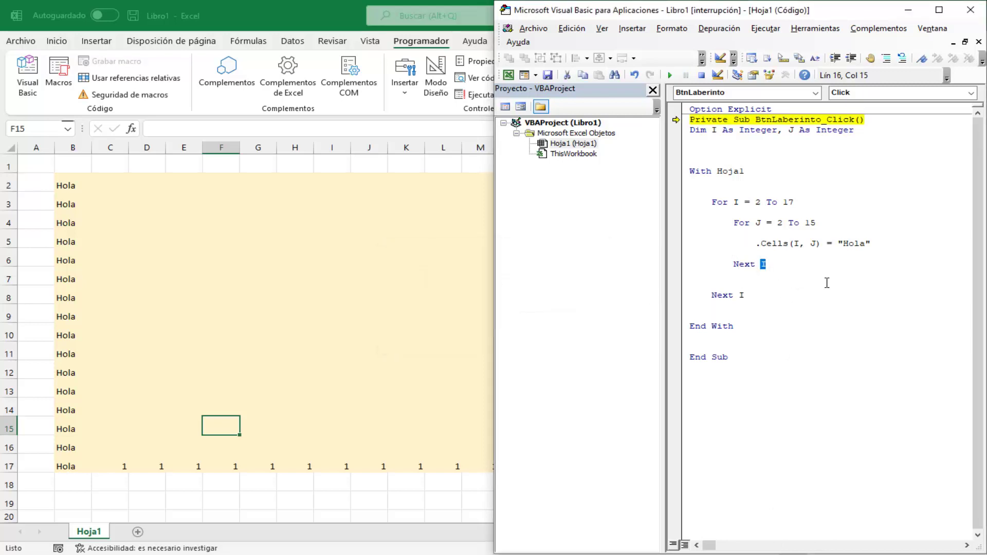
pyautogui.write('j')
pyautogui.click(701, 75)
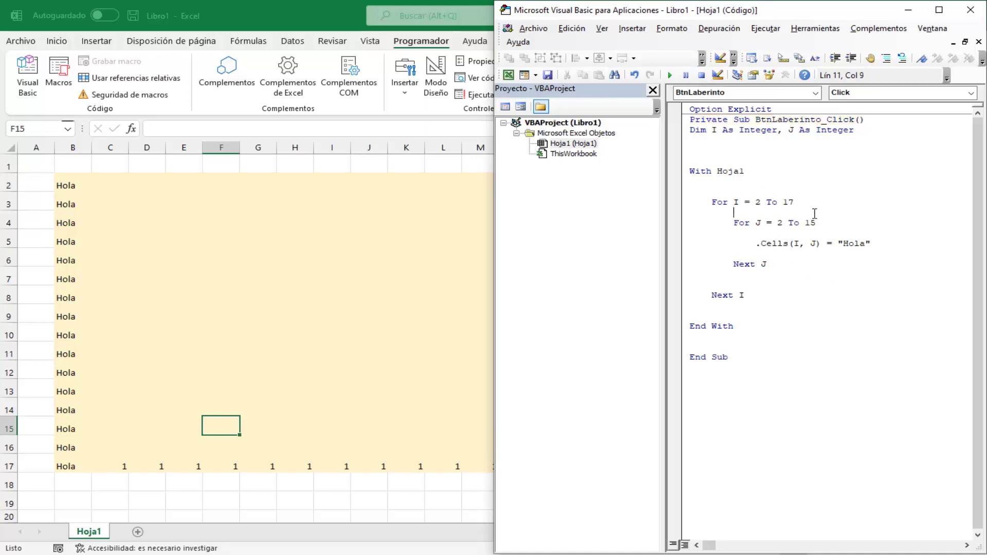
pyautogui.press('F8')
pyautogui.press('F8')
pyautogui.press('F8')
pyautogui.press('F8')
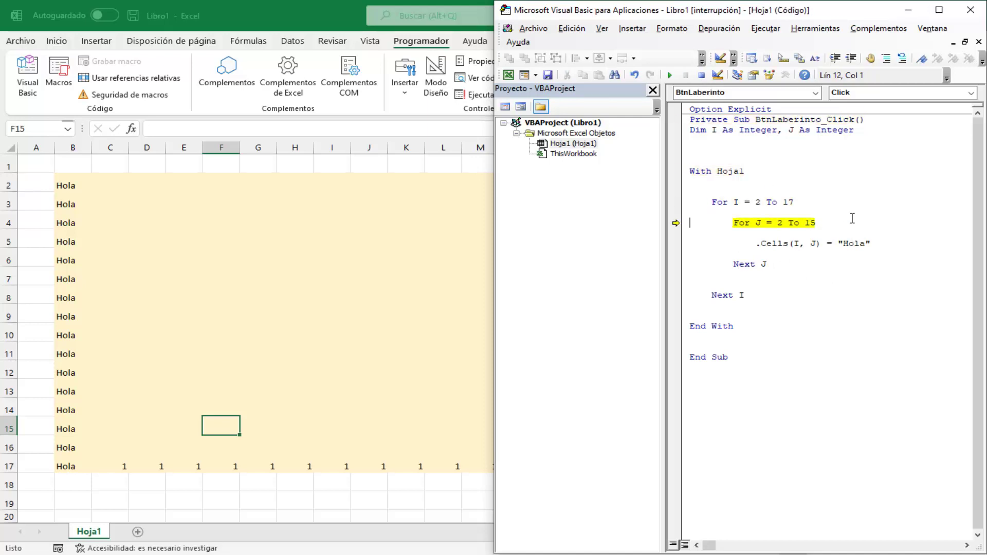
pyautogui.press('F8')
# Step with F8 until rows 2 and 3 fill with Hola, then continue to fill all of B2:O17
pyautogui.press('F8')
pyautogui.press('F8')
pyautogui.press('F8')
pyautogui.press('F8')
pyautogui.press('F8')
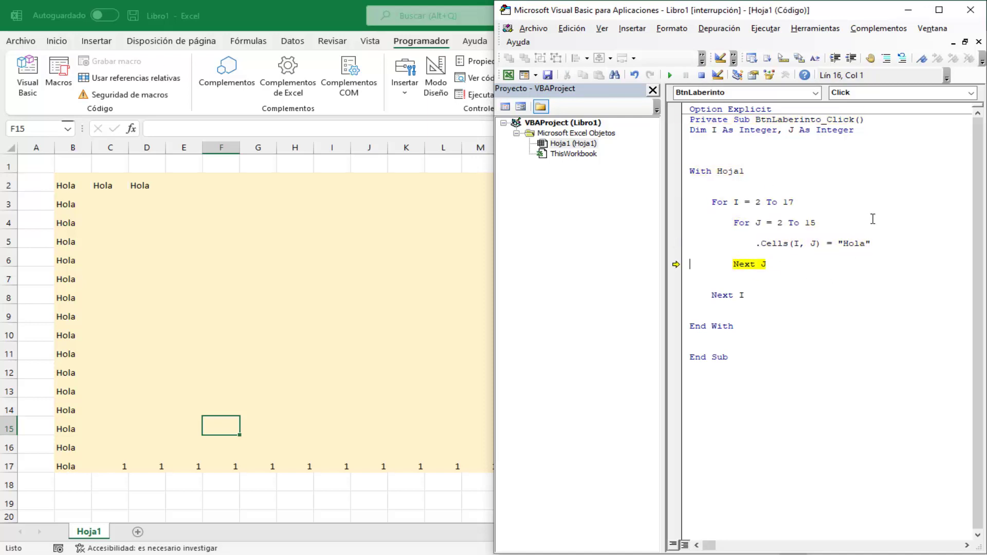
pyautogui.press('F8')
pyautogui.press('F8')
pyautogui.press('F8')
pyautogui.press('F8')
pyautogui.moveTo(700, 202); pyautogui.dragTo(842, 207)
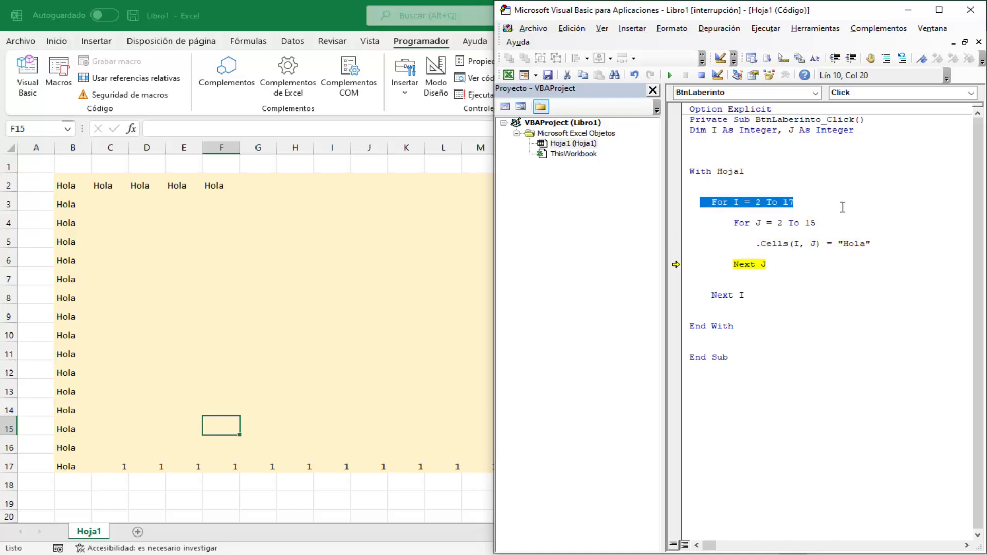
pyautogui.moveTo(728, 222); pyautogui.dragTo(779, 259)
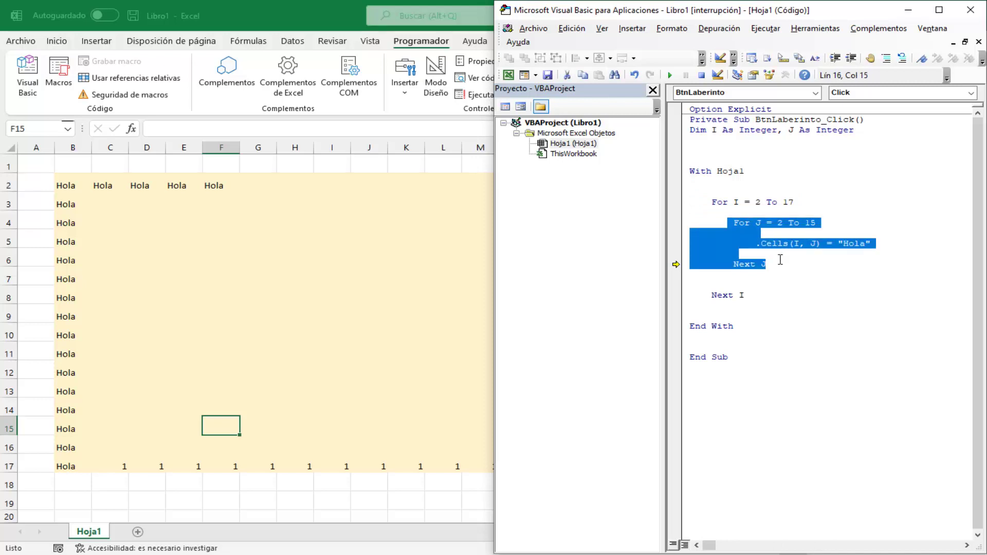
pyautogui.press('F8')
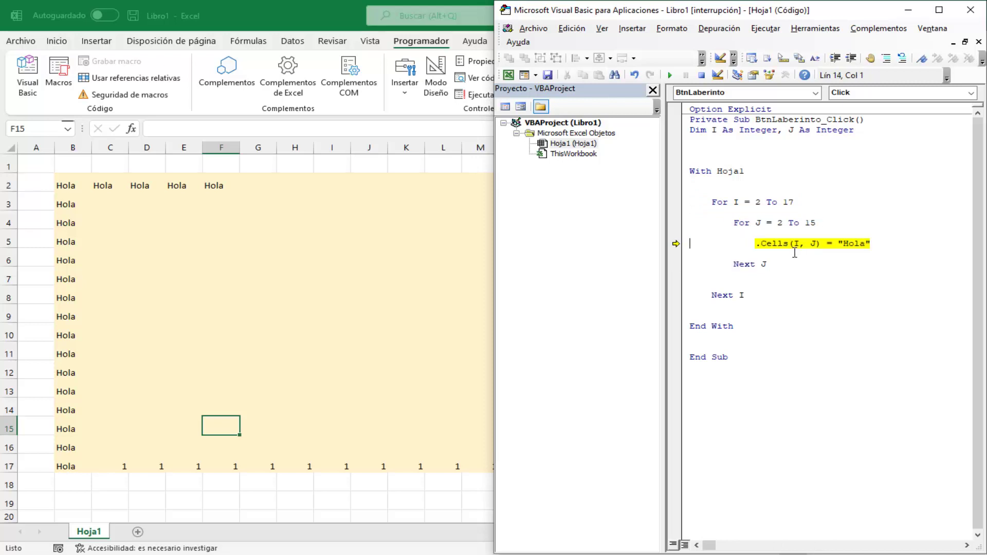
pyautogui.press('F8')
pyautogui.press('F8')
pyautogui.press('F8')
pyautogui.press('F8')
pyautogui.press('F8')
pyautogui.press('F8')
pyautogui.press('F8')
pyautogui.press('F8')
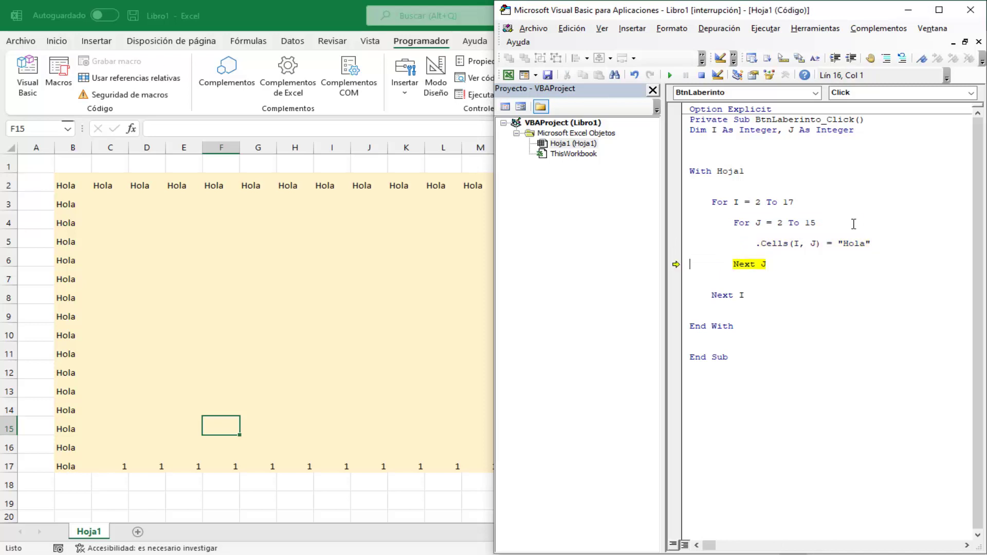
pyautogui.press('F8')
pyautogui.press('F8')
pyautogui.press('F8')
pyautogui.press('F8')
pyautogui.press('F8')
pyautogui.press('F8')
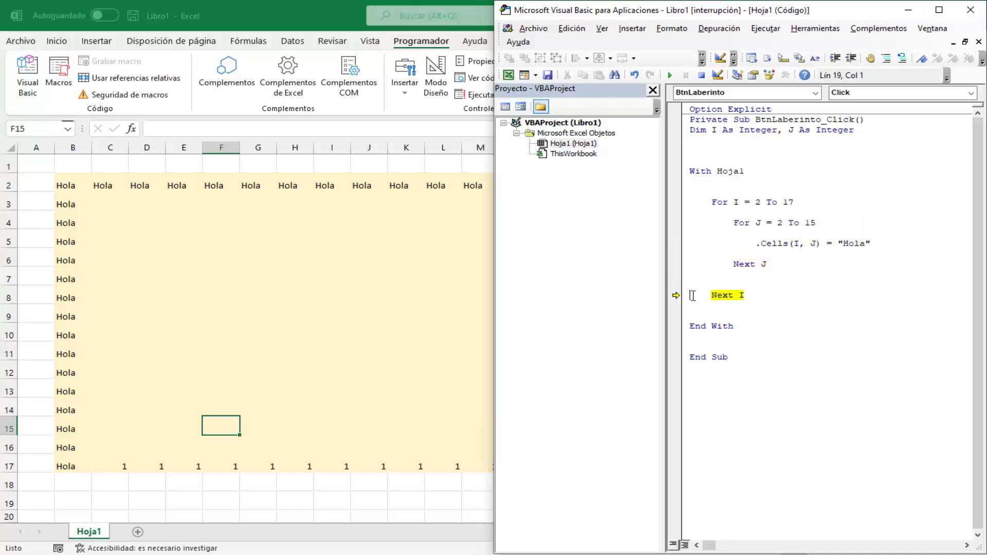
pyautogui.press('F8')
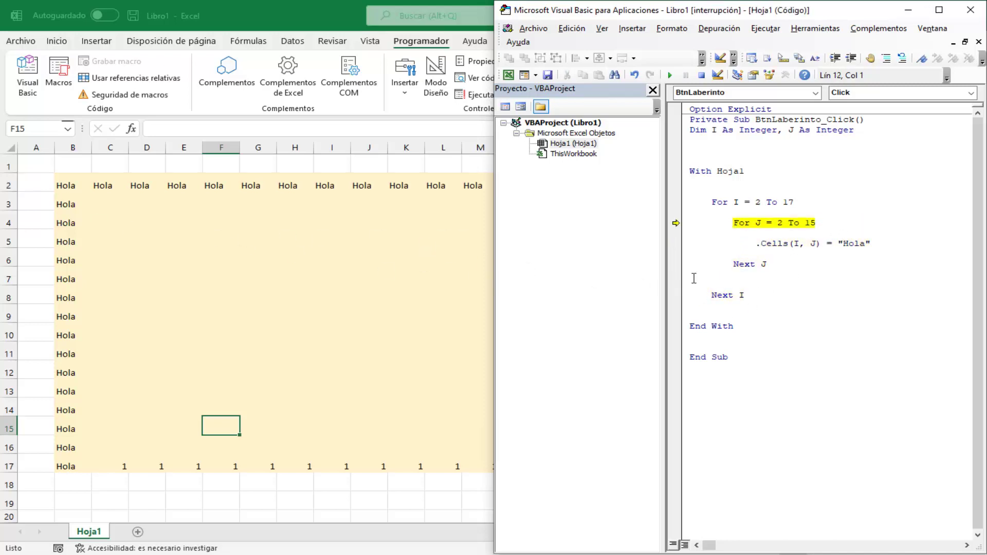
pyautogui.press('F8')
pyautogui.press('F8')
pyautogui.press('F8')
pyautogui.press('F8')
pyautogui.press('F8')
pyautogui.press('F8')
pyautogui.press('F8')
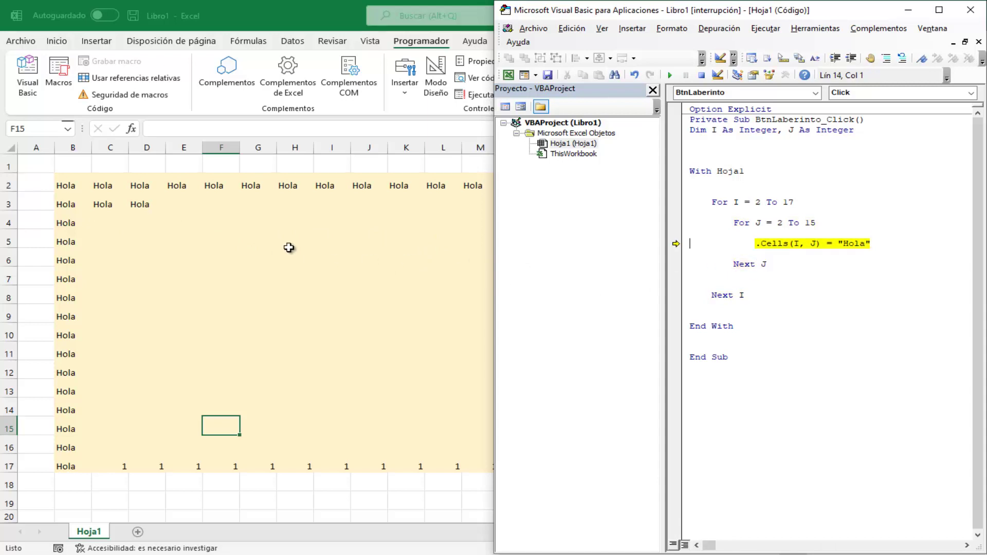
pyautogui.press('F8')
pyautogui.press('F8')
pyautogui.press('F8')
pyautogui.press('F8')
pyautogui.press('F8')
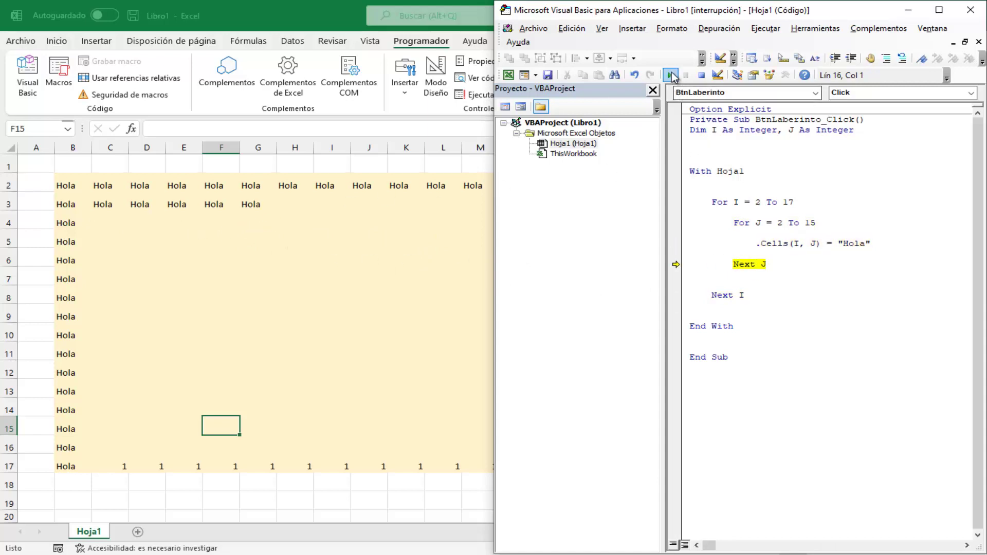
pyautogui.press('F8')
pyautogui.press('F8')
pyautogui.press('F8')
pyautogui.press('F8')
pyautogui.press('F8')
pyautogui.press('F8')
pyautogui.press('F8')
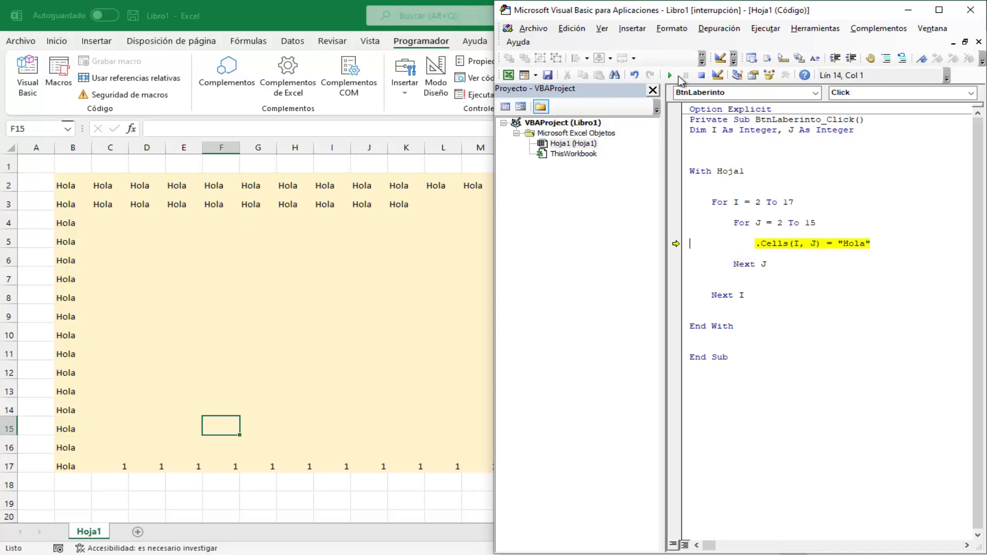
pyautogui.click(669, 75)
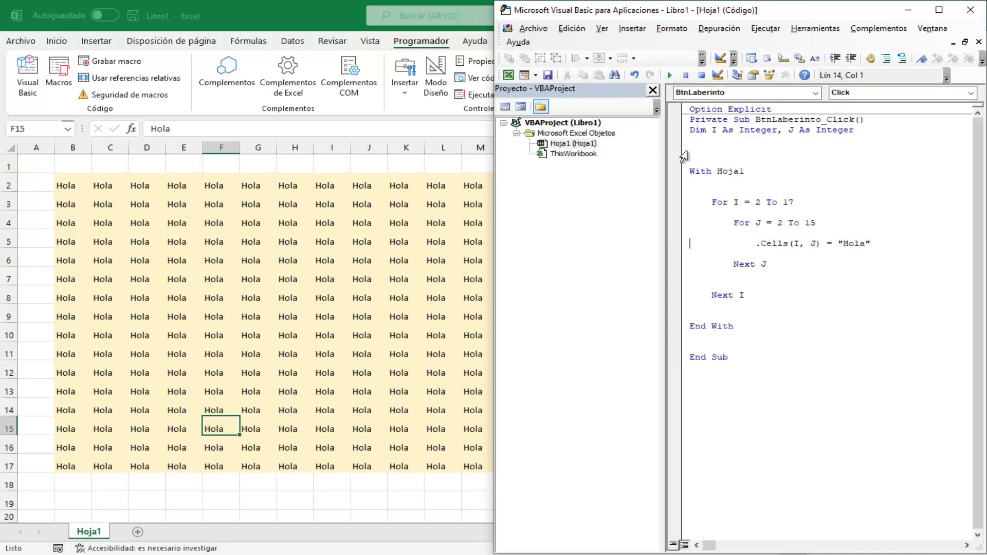
# Minimize the VBA editor and look over the Hola-filled block B2:O17
pyautogui.click(928, 12)
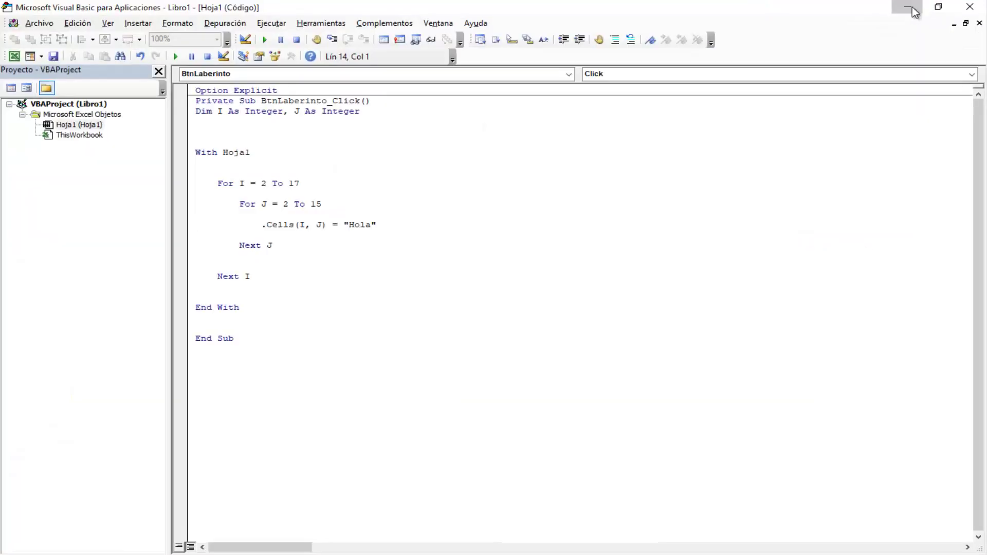
pyautogui.click(907, 7)
pyautogui.moveTo(63, 180); pyautogui.dragTo(579, 451)
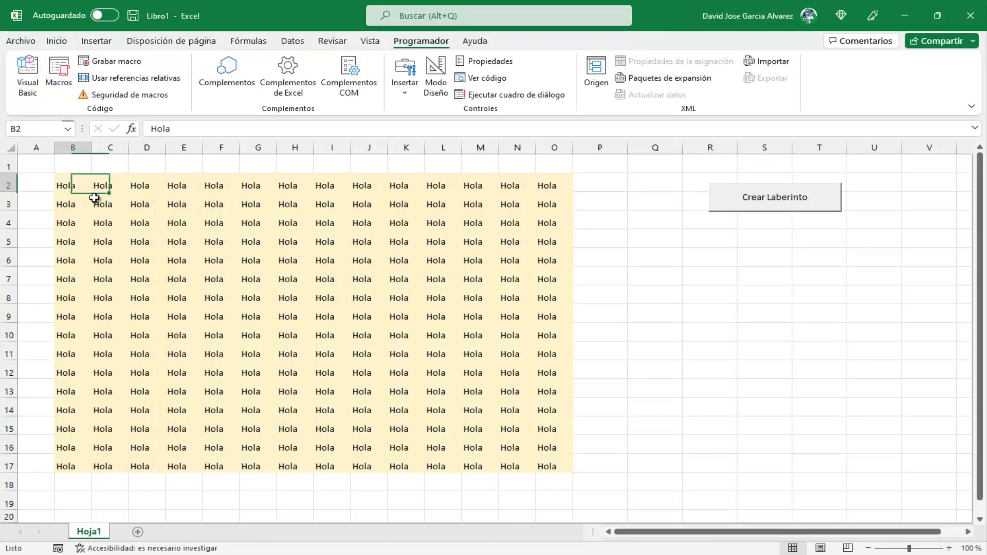
pyautogui.click(655, 444)
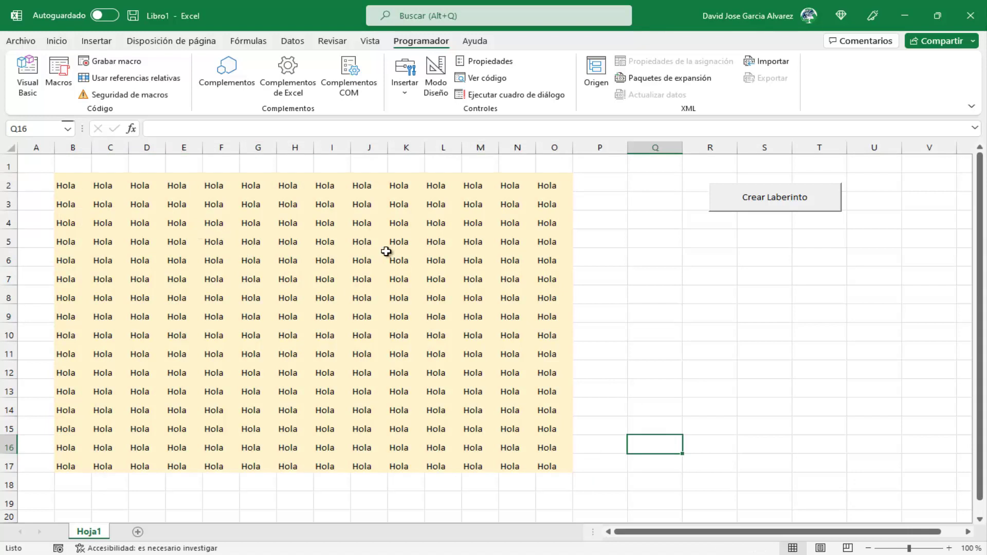
# Enter 1 in Q6 and 6 in R6, then reopen the Visual Basic editor
pyautogui.click(644, 256)
pyautogui.write('1')
pyautogui.press('Tab')
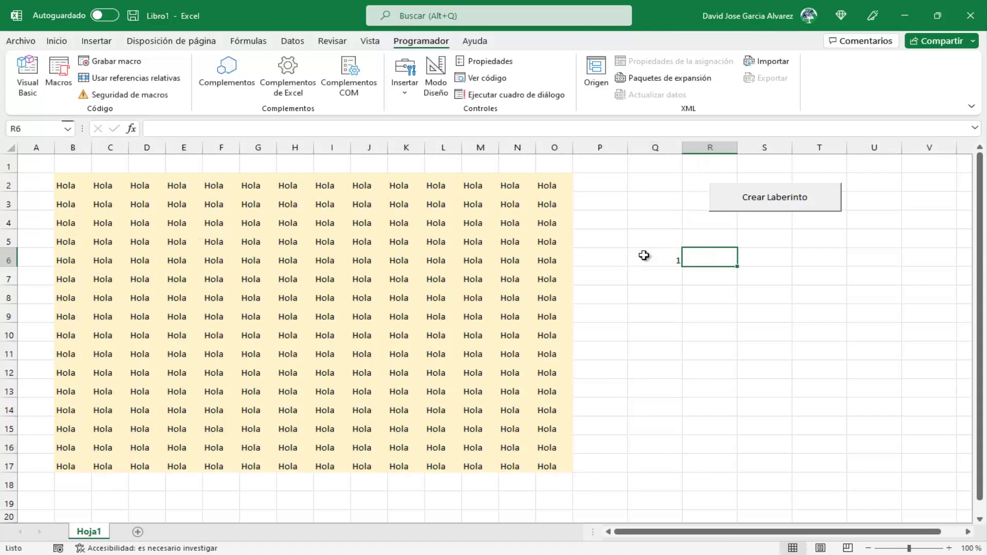
pyautogui.write('6')
pyautogui.press('Tab')
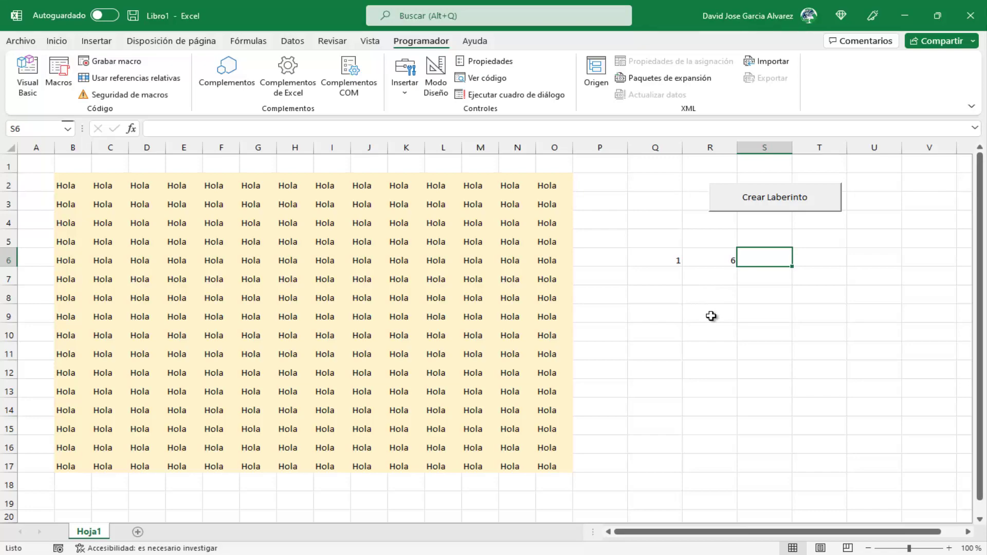
pyautogui.click(21, 82)
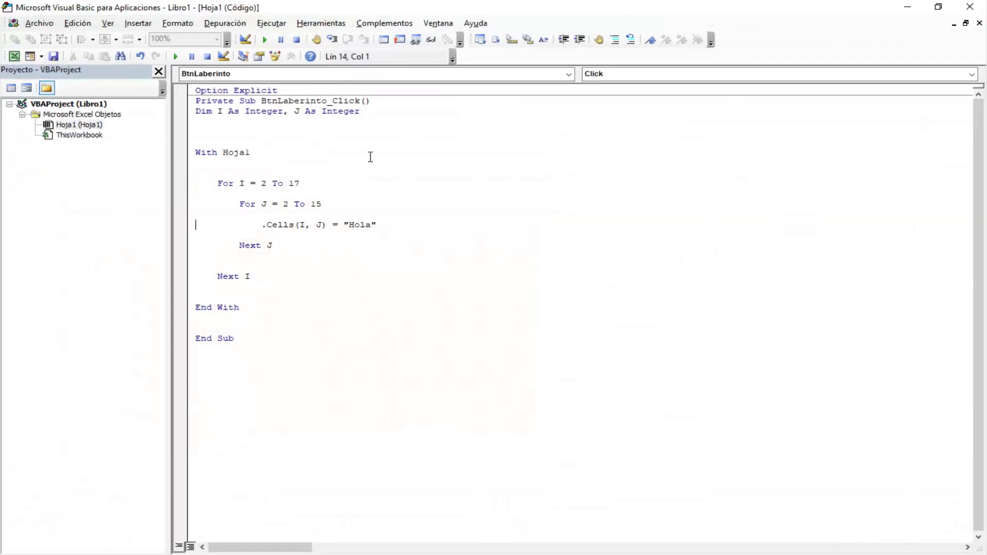
# Replace "Hola" with Application.WorksheetFunction.RandBetween(1, 6) on the inner loop's .Cells line
pyautogui.moveTo(352, 225); pyautogui.dragTo(421, 226)
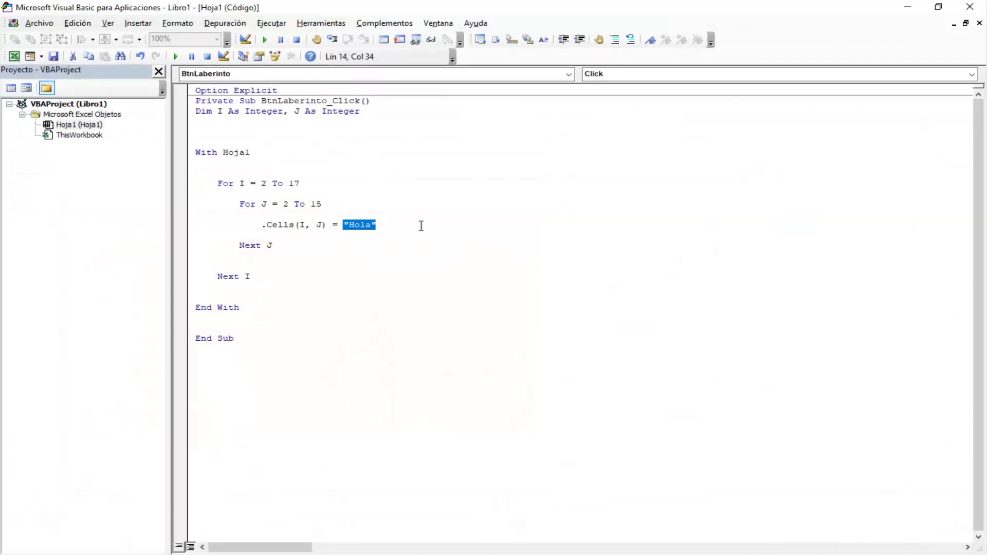
pyautogui.press('BackSpace')
pyautogui.press('BackSpace')
pyautogui.press('BackSpace')
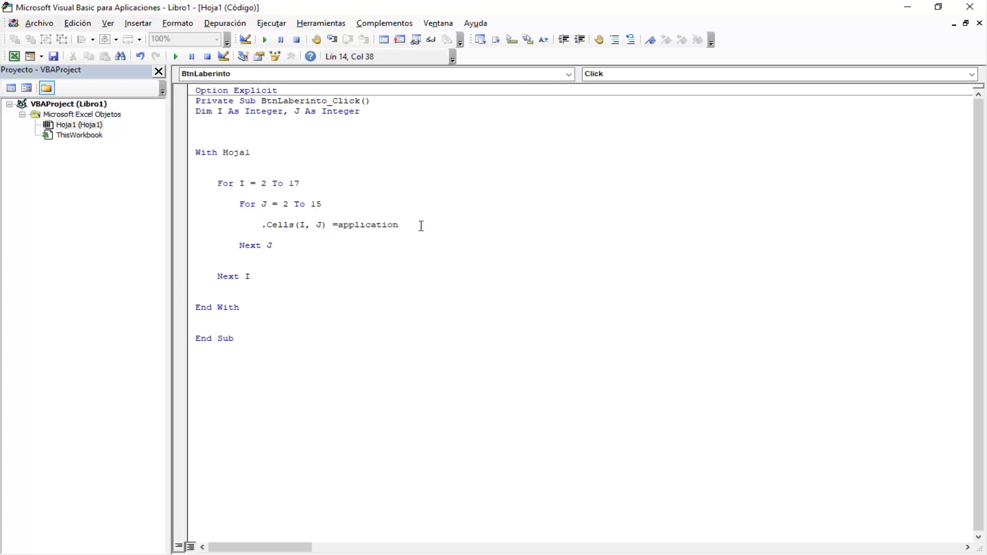
pyautogui.write('.wo')
pyautogui.press('Tab')
pyautogui.write('.ran')
pyautogui.press('Down')
pyautogui.press('Tab')
pyautogui.write('(I')
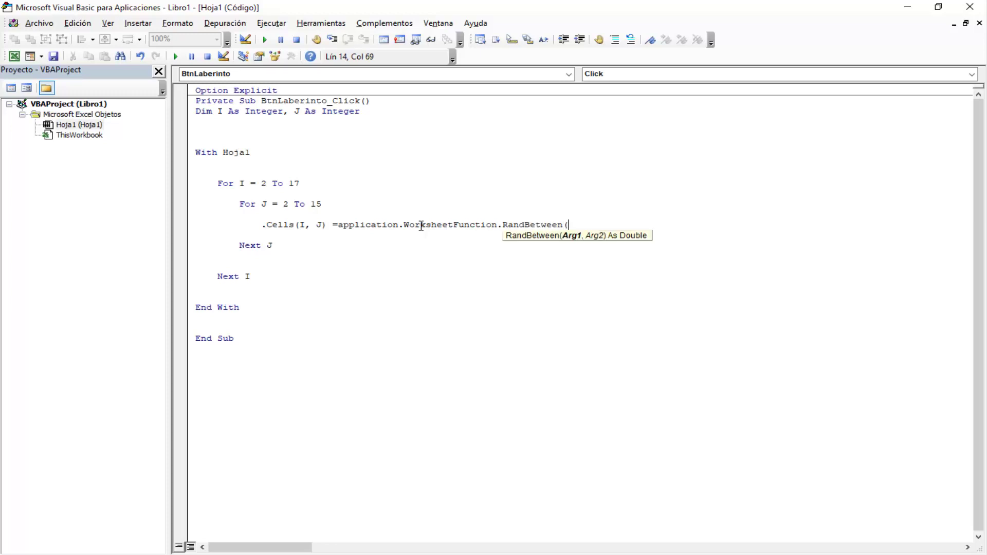
pyautogui.write(',6')
pyautogui.press('Return')
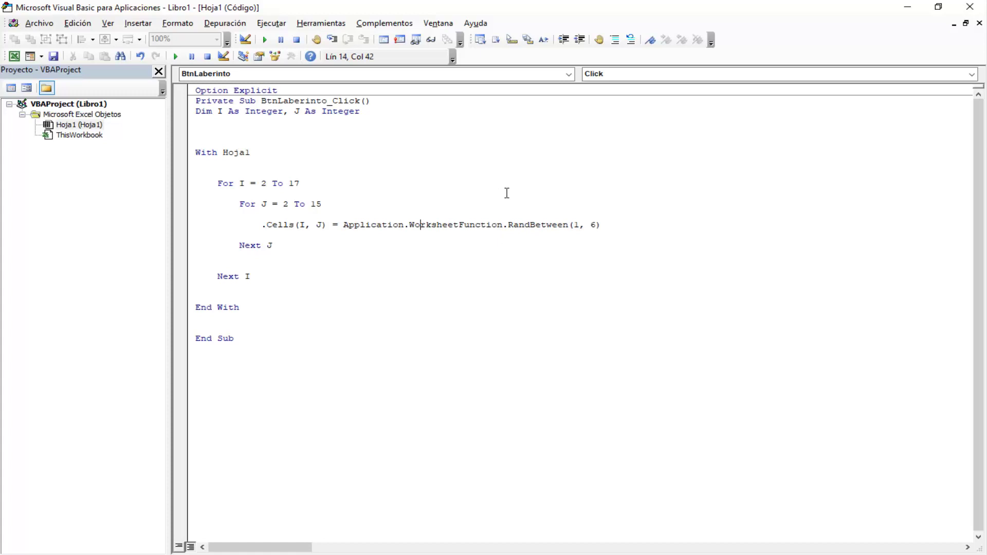
pyautogui.click(916, 10)
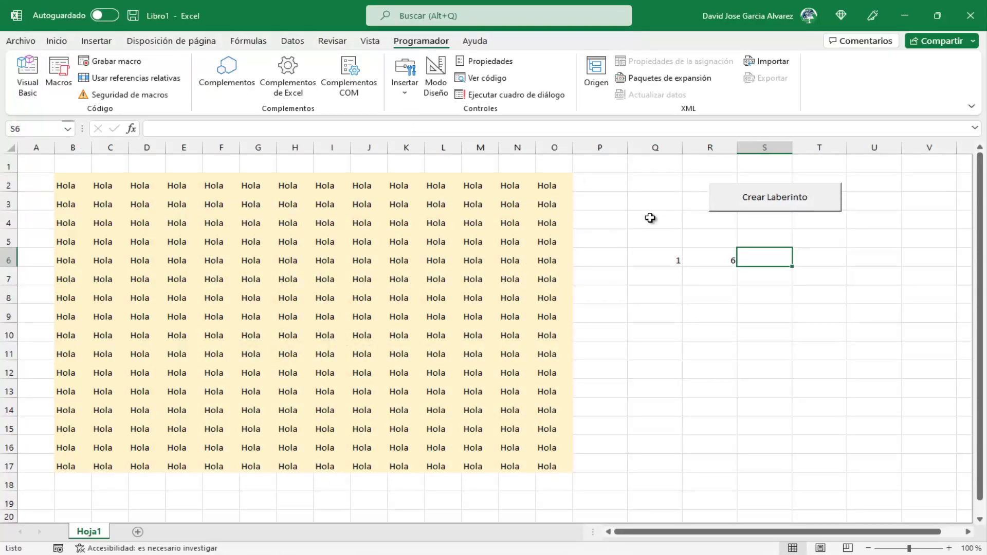
# Press Crear Laberinto repeatedly to refill B2:O17 with random 1–6 values, then review the grid
pyautogui.click(650, 220)
pyautogui.click(799, 204)
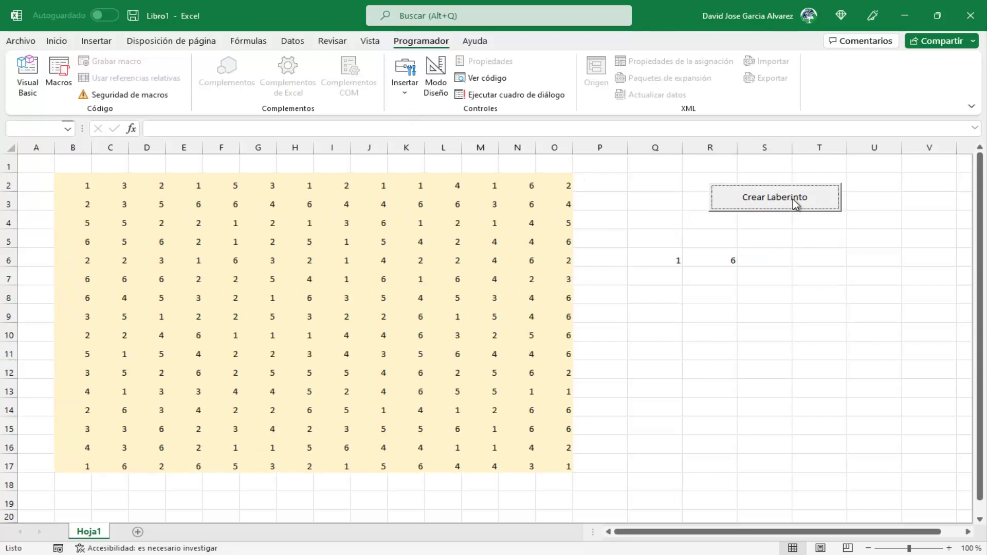
pyautogui.click(794, 202)
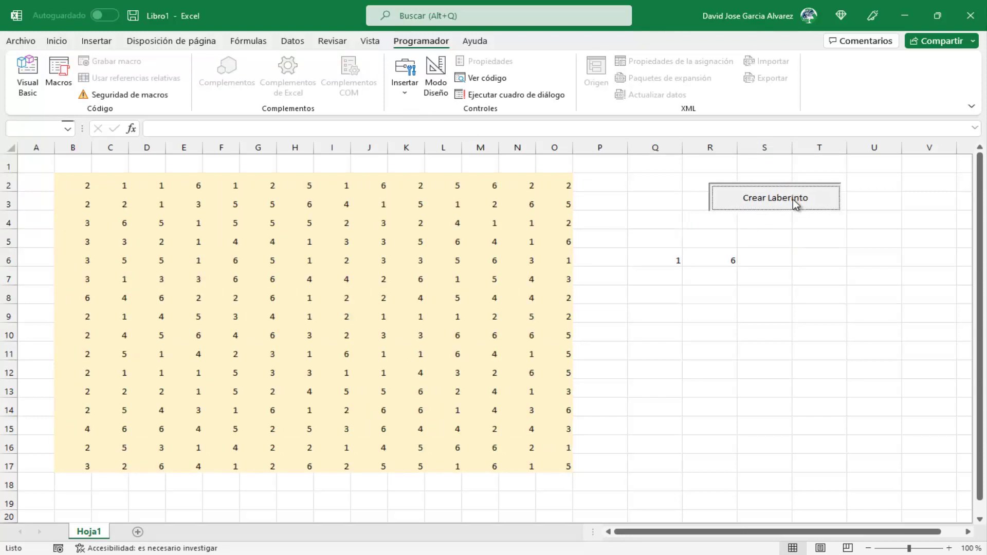
pyautogui.click(794, 202)
pyautogui.click(794, 202)
pyautogui.click(794, 202)
pyautogui.click(793, 200)
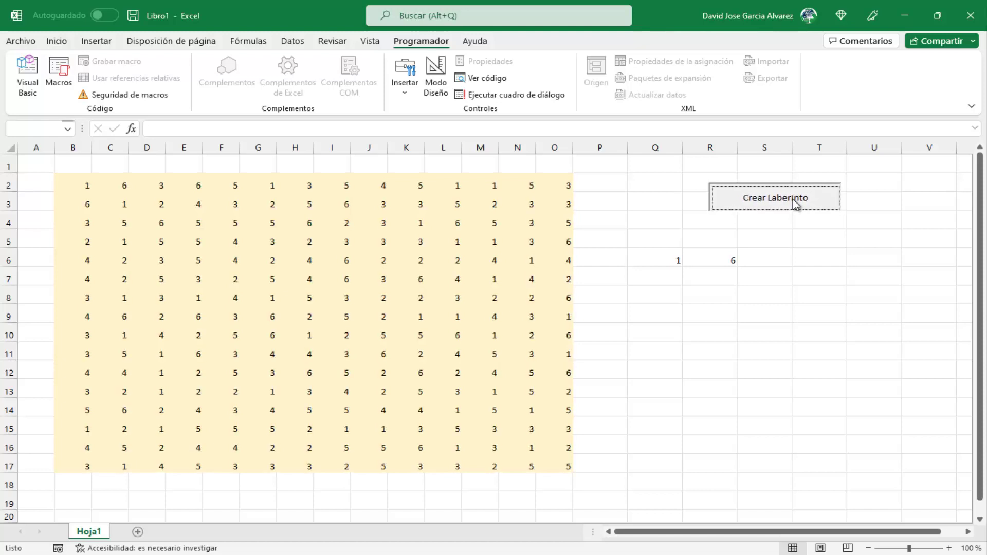
pyautogui.click(793, 199)
pyautogui.click(793, 200)
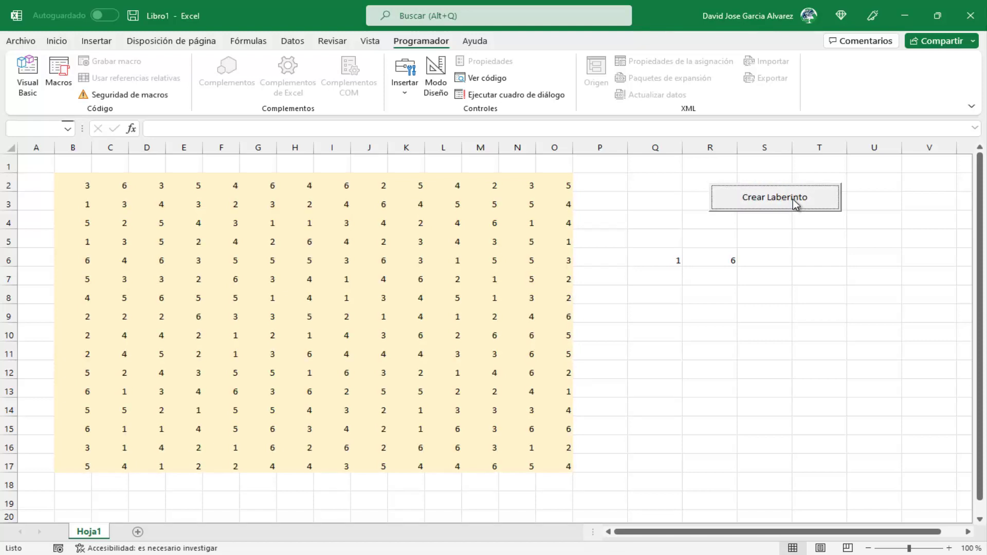
pyautogui.click(794, 201)
pyautogui.click(794, 201)
pyautogui.click(794, 201)
pyautogui.click(792, 199)
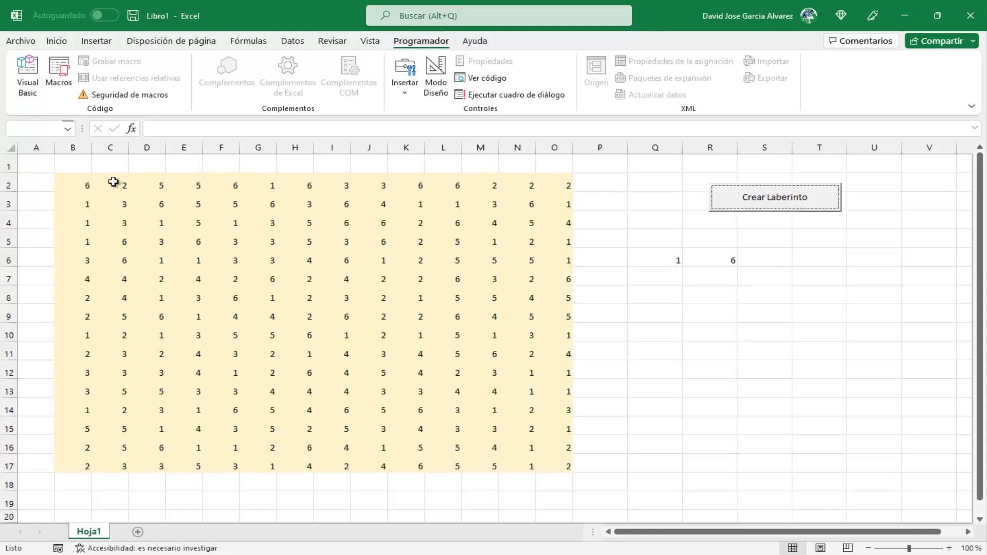
pyautogui.moveTo(88, 185); pyautogui.dragTo(559, 464)
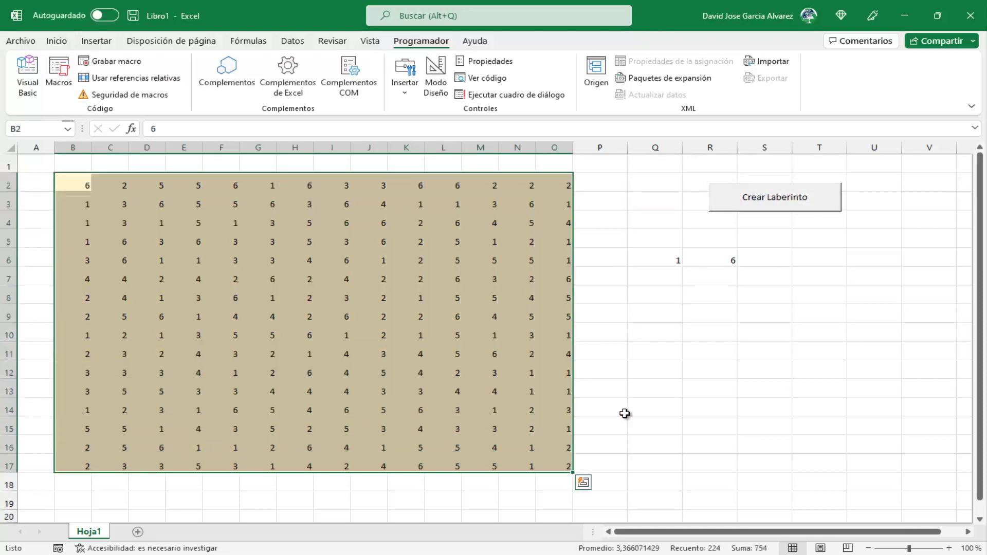
pyautogui.click(624, 413)
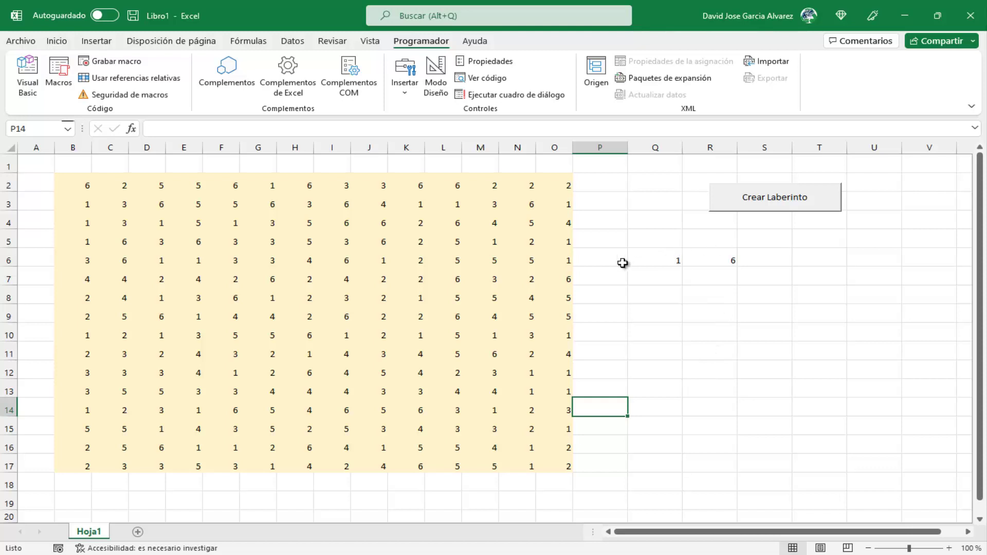
# Enter 2 in R6, 3 and 4 in Q7:R7, and 5 and 6 in Q8:R8
pyautogui.click(648, 260)
pyautogui.click(708, 260)
pyautogui.write('2')
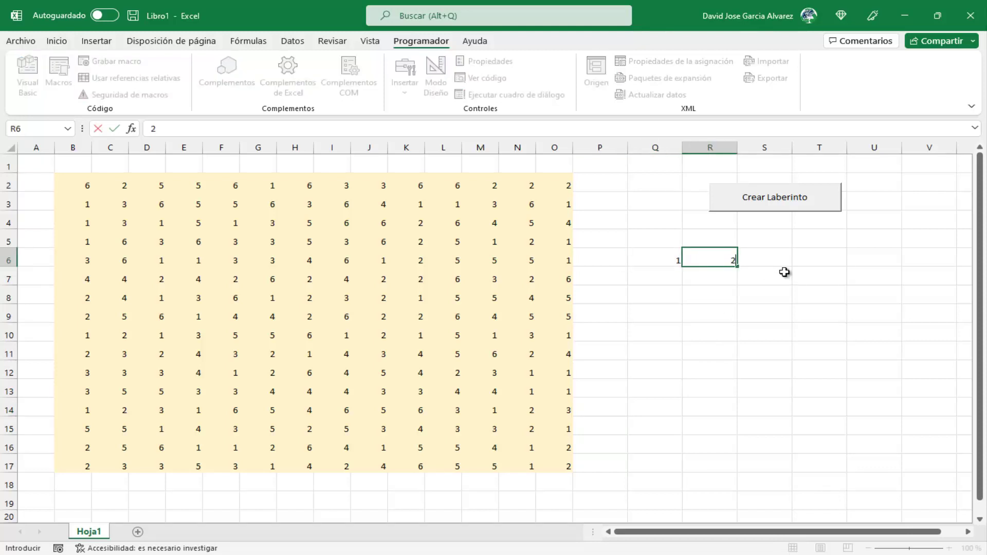
pyautogui.press('Return')
pyautogui.write('3')
pyautogui.press('Tab')
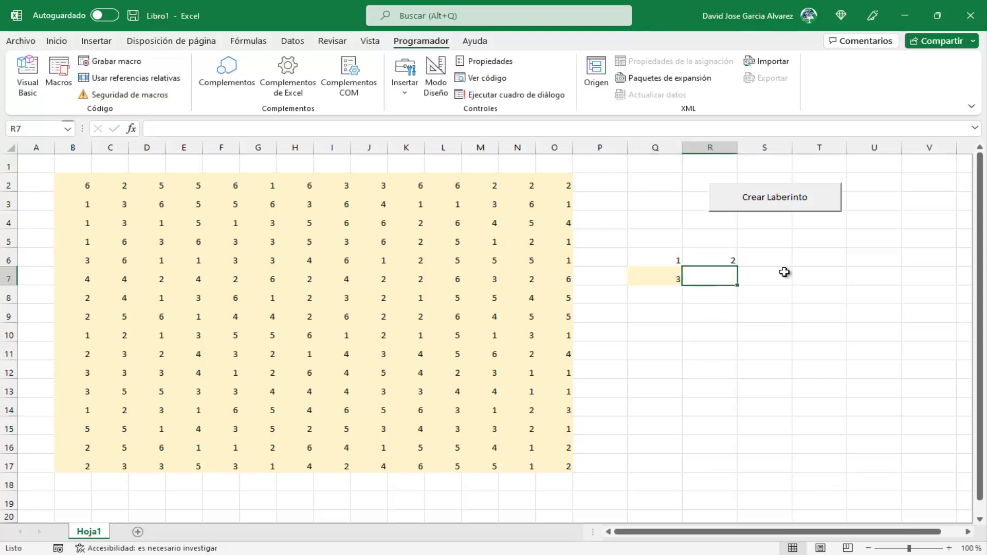
pyautogui.write('4')
pyautogui.press('Return')
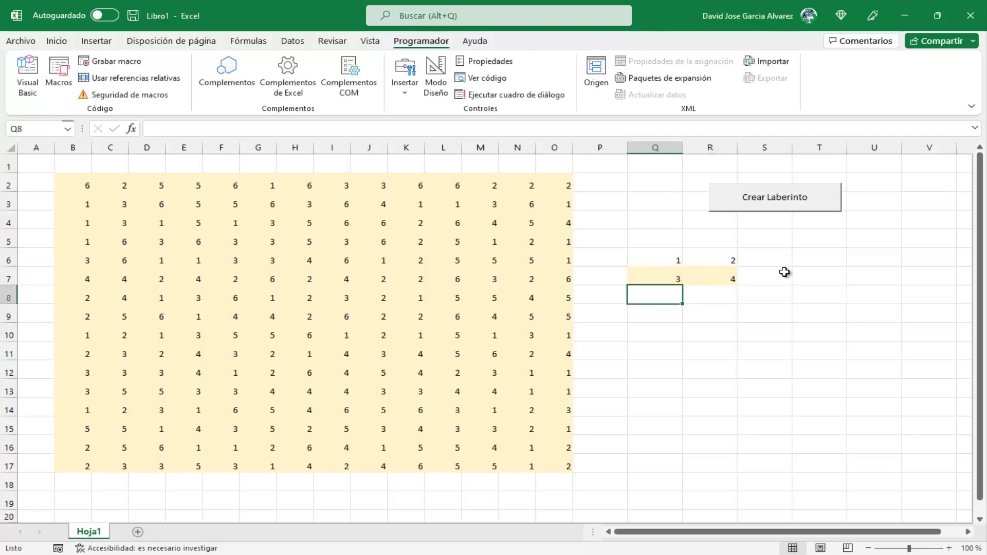
pyautogui.write('5')
pyautogui.press('Tab')
pyautogui.write('6')
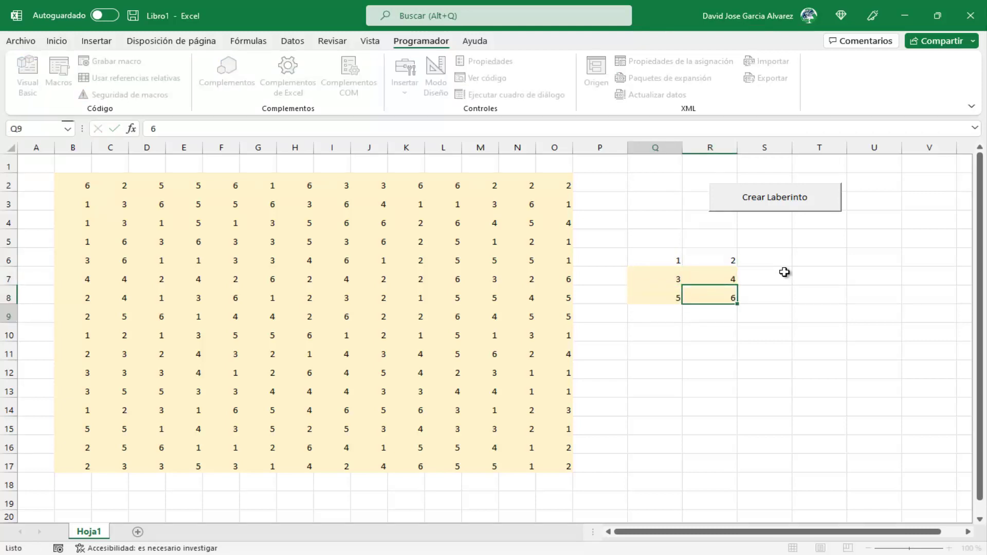
pyautogui.press('Return')
pyautogui.write('7')
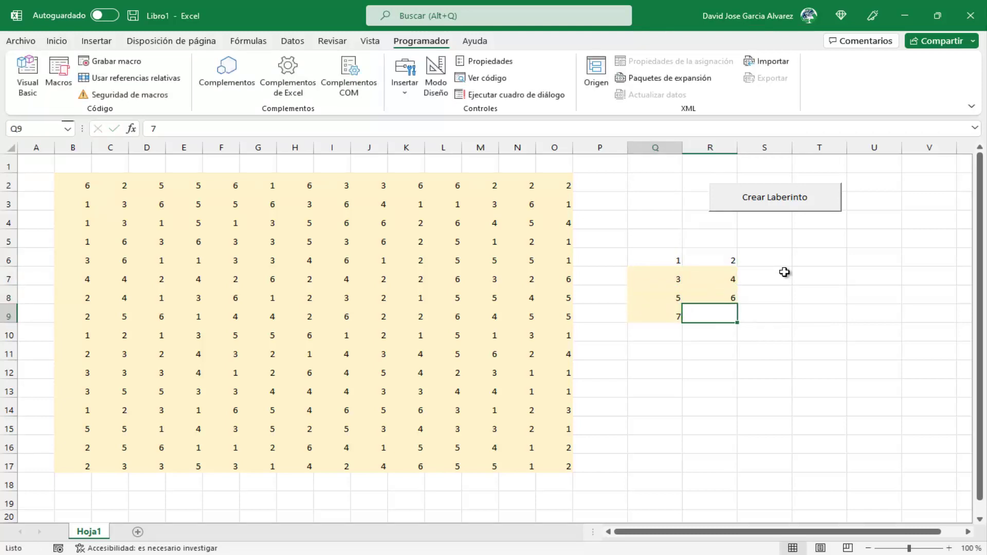
# Clear the stray 7 from Q9 and select the pair table Q6:R8
pyautogui.press('Up')
pyautogui.press('Down')
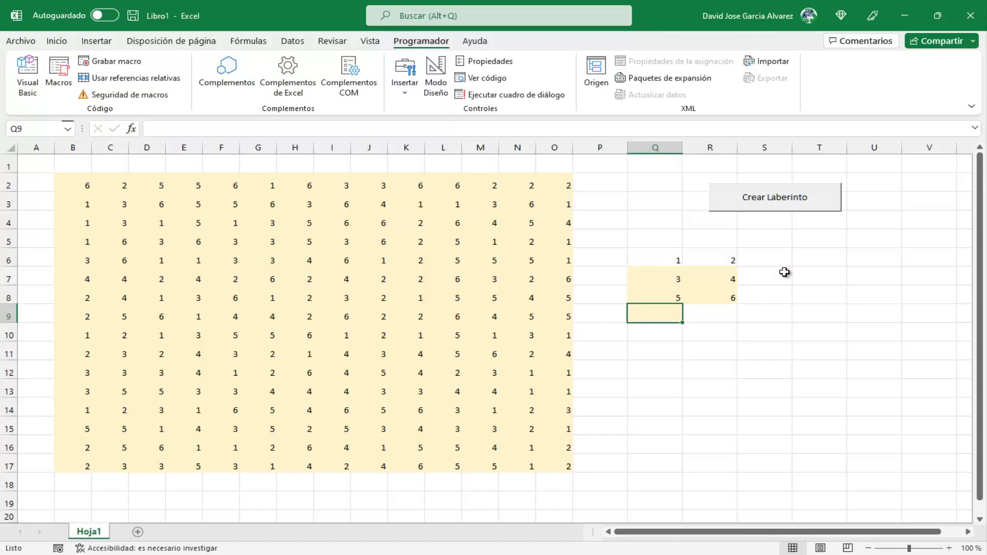
pyautogui.press('Delete')
pyautogui.press('Up')
pyautogui.press('Up')
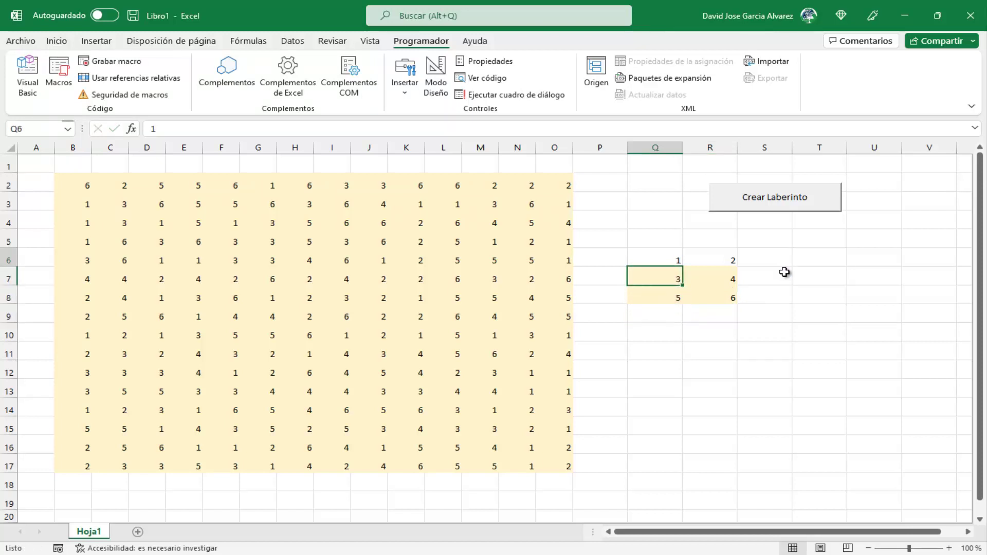
pyautogui.press('Up')
pyautogui.press('Right')
pyautogui.press('Left')
pyautogui.hotkey('shift', 'Right')
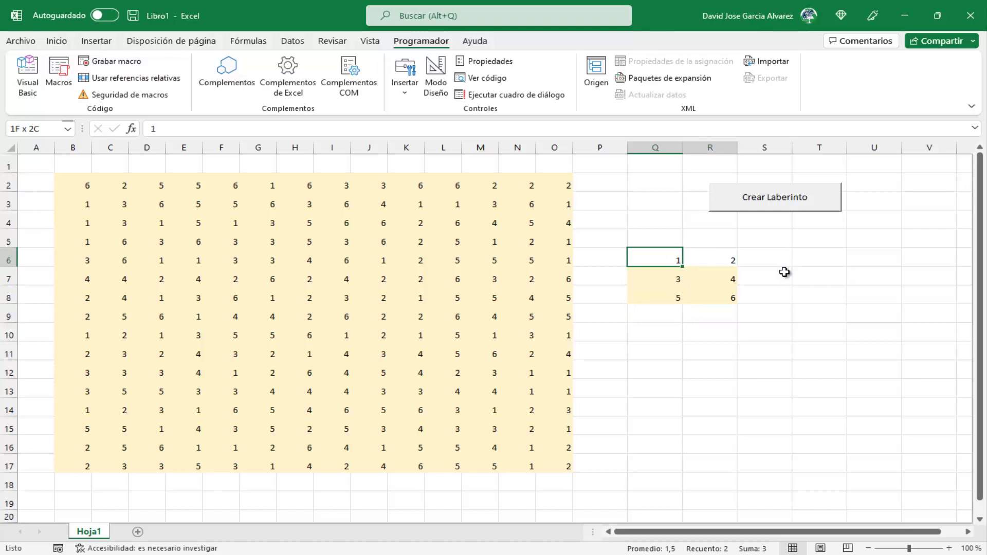
pyautogui.hotkey('shift', 'Down')
pyautogui.hotkey('shift', 'Down')
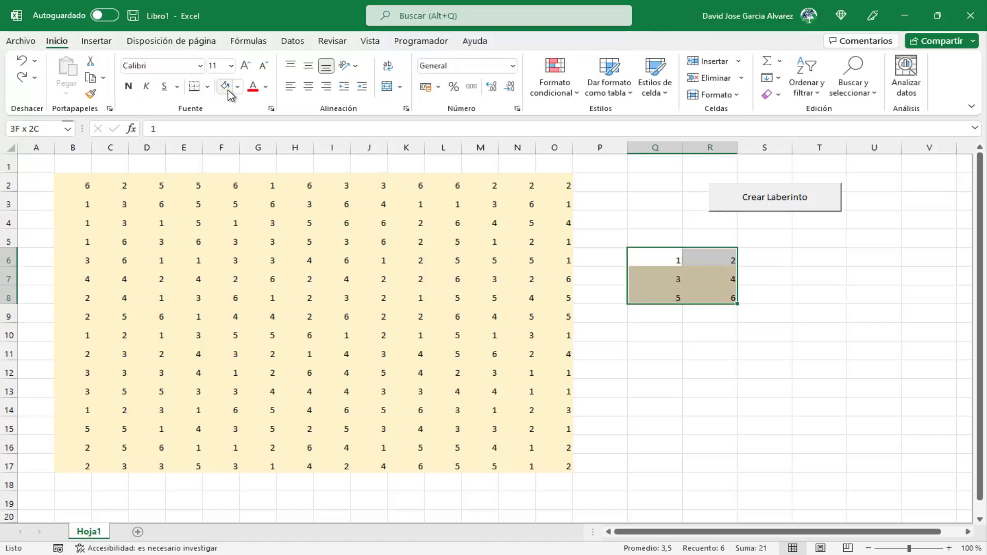
# Set the fill of Q6:R8 to No Fill
pyautogui.click(238, 88)
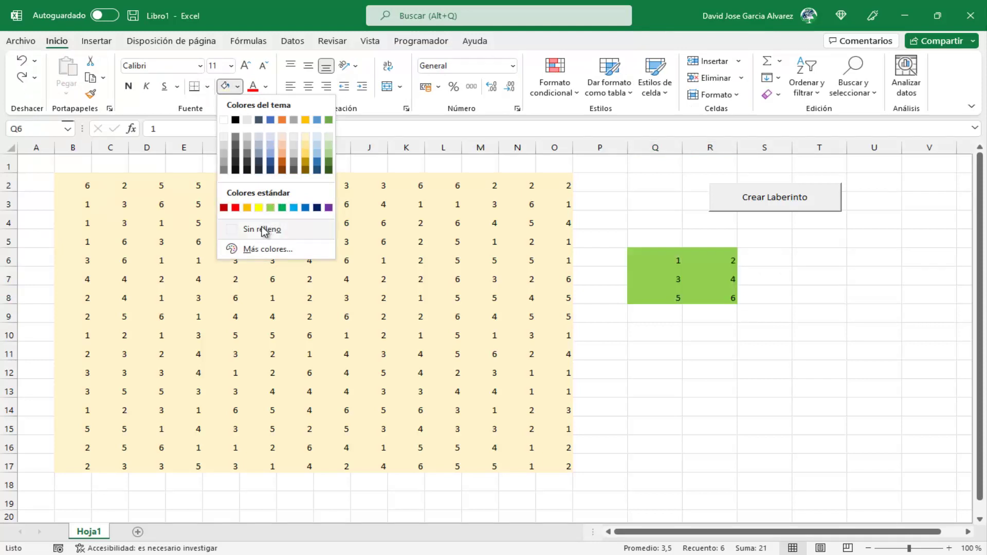
pyautogui.click(768, 285)
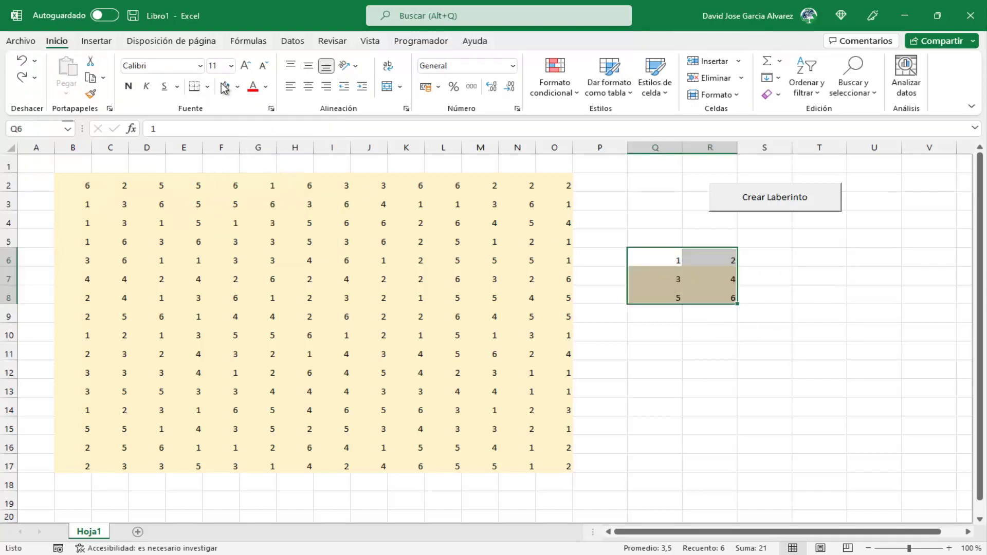
pyautogui.click(239, 91)
pyautogui.click(252, 227)
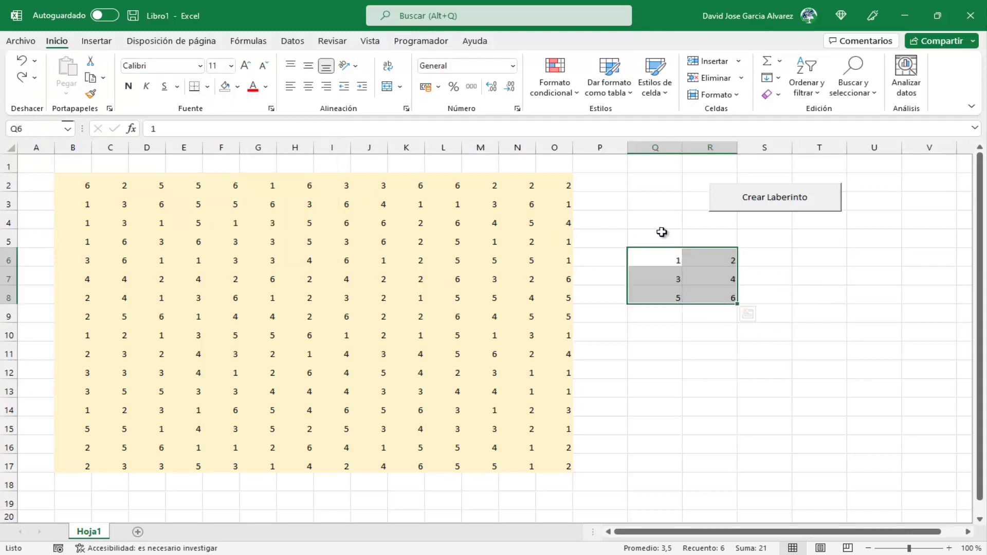
pyautogui.click(732, 302)
# Give Q6 a bottom border and R6 a top border
pyautogui.click(652, 259)
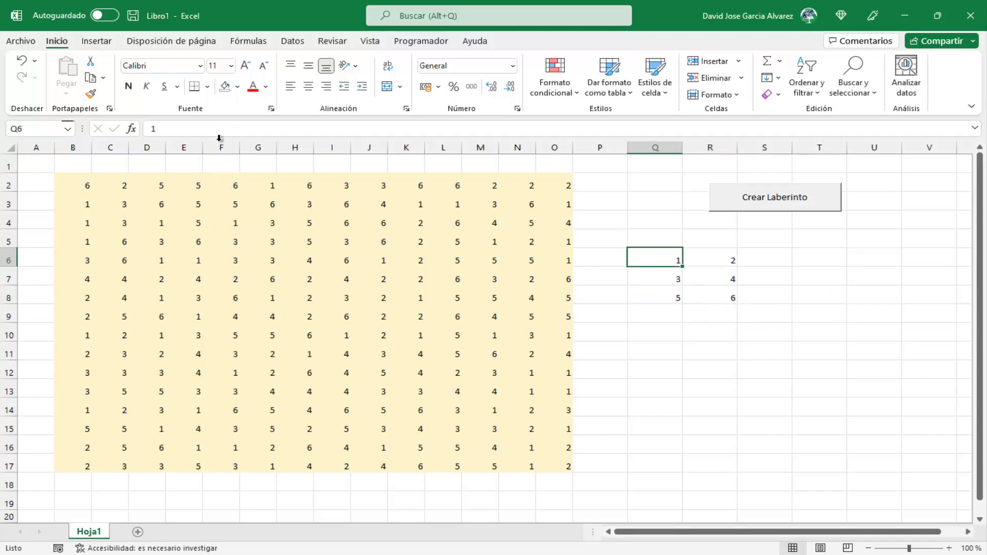
pyautogui.click(195, 90)
pyautogui.click(787, 335)
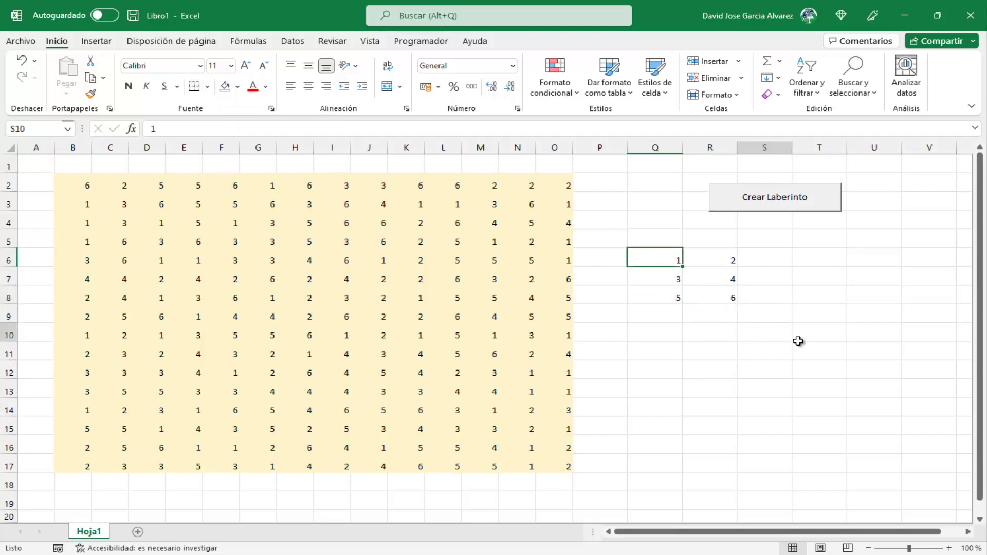
pyautogui.click(711, 259)
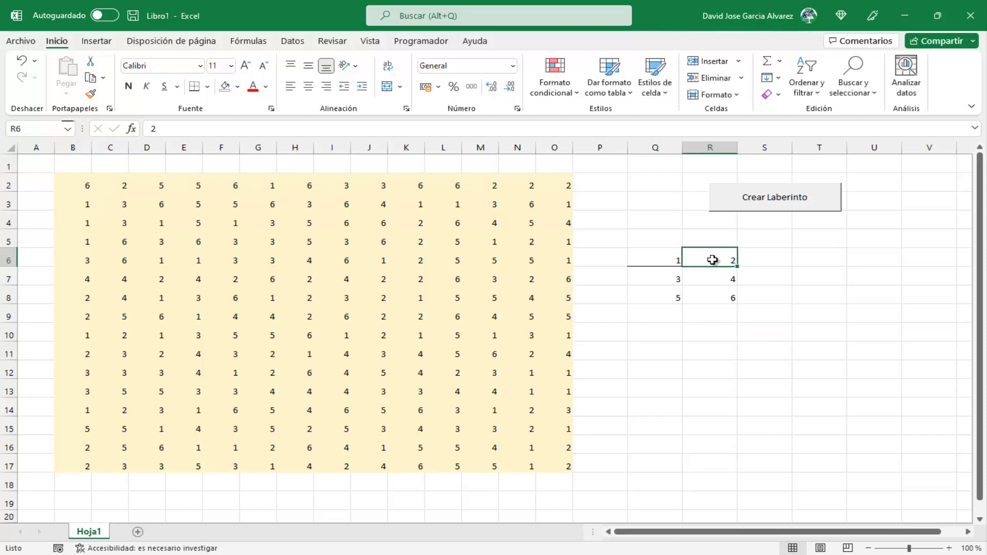
pyautogui.click(207, 88)
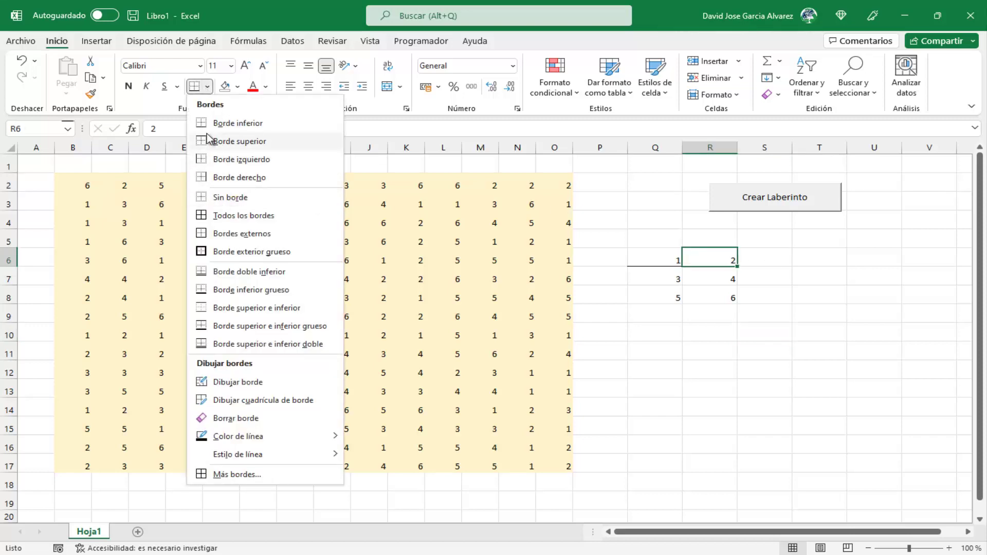
pyautogui.click(205, 142)
pyautogui.click(732, 374)
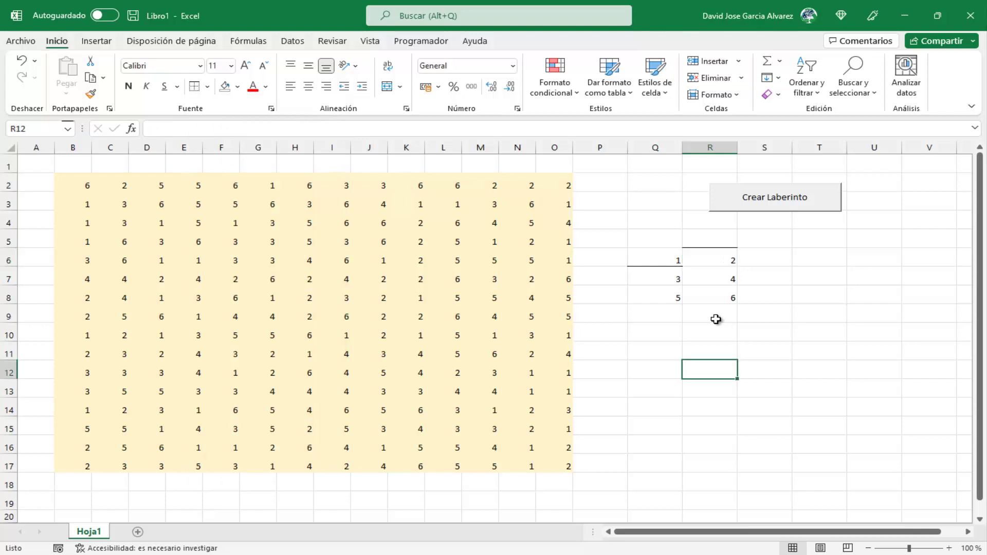
# Give Q7 a left border and R7 a right border, then select Q8 for the next border
pyautogui.click(661, 277)
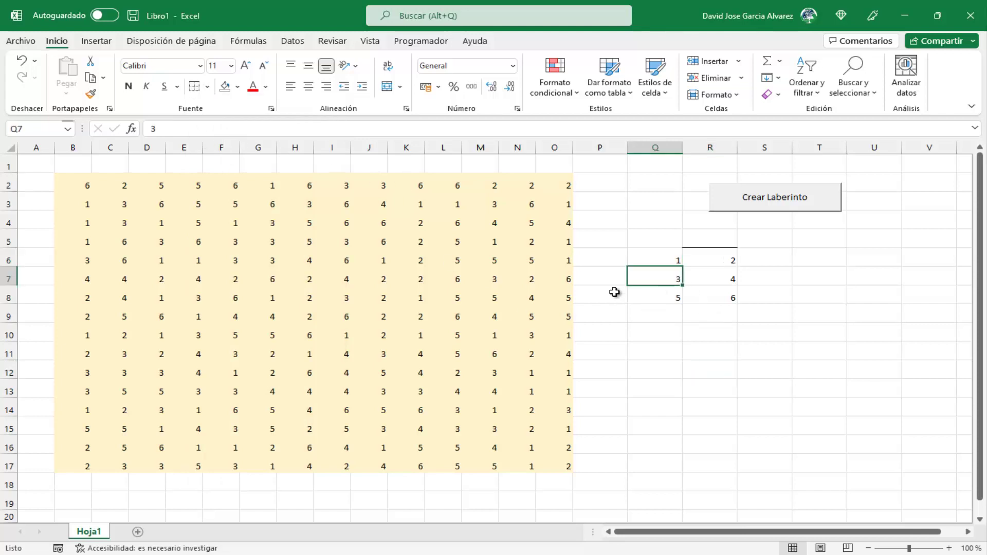
pyautogui.click(207, 87)
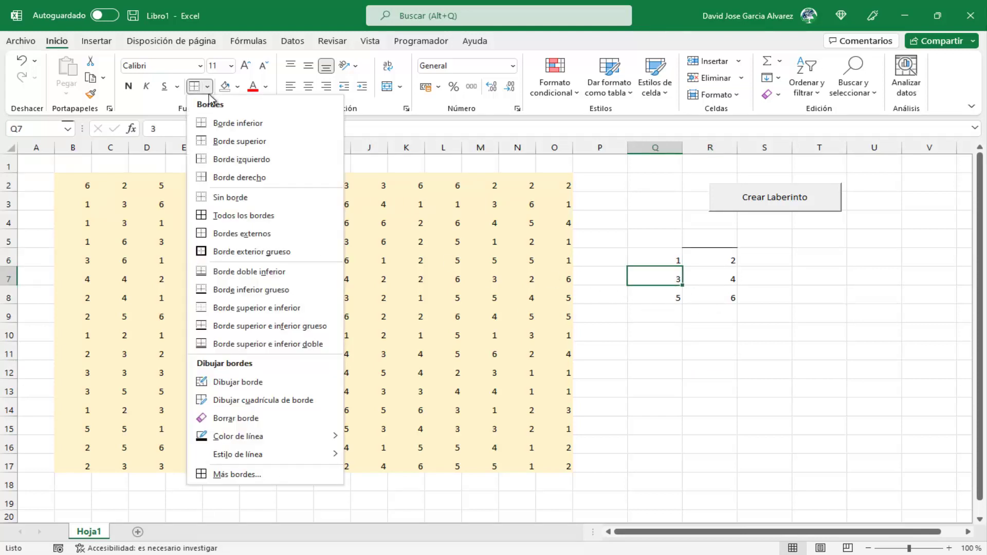
pyautogui.click(269, 164)
pyautogui.click(797, 318)
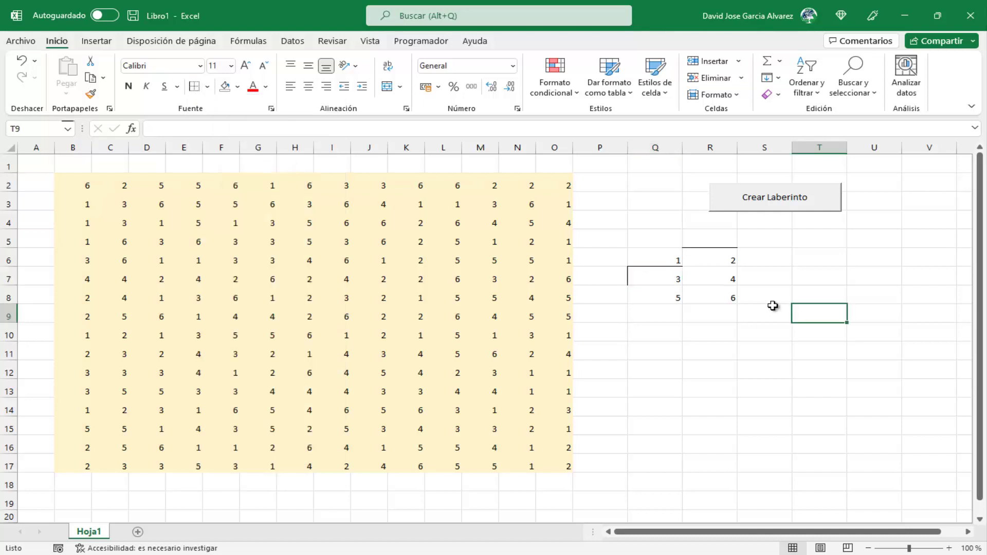
pyautogui.click(735, 277)
pyautogui.click(206, 86)
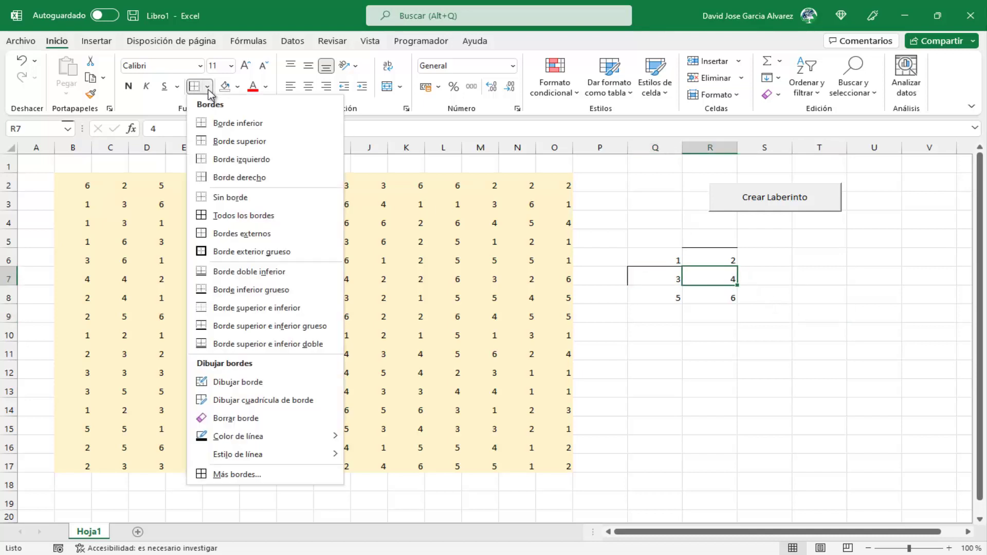
pyautogui.click(256, 176)
pyautogui.click(746, 366)
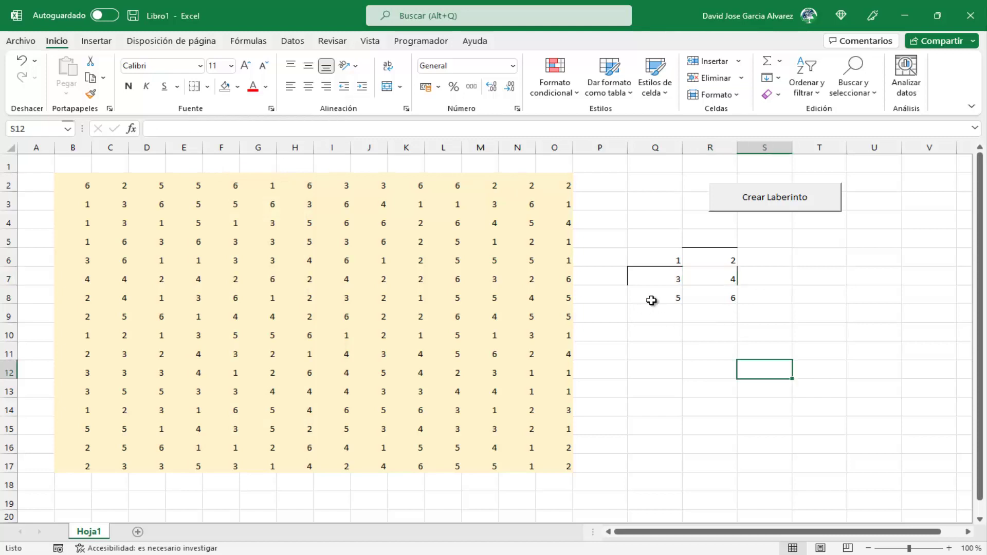
pyautogui.click(653, 300)
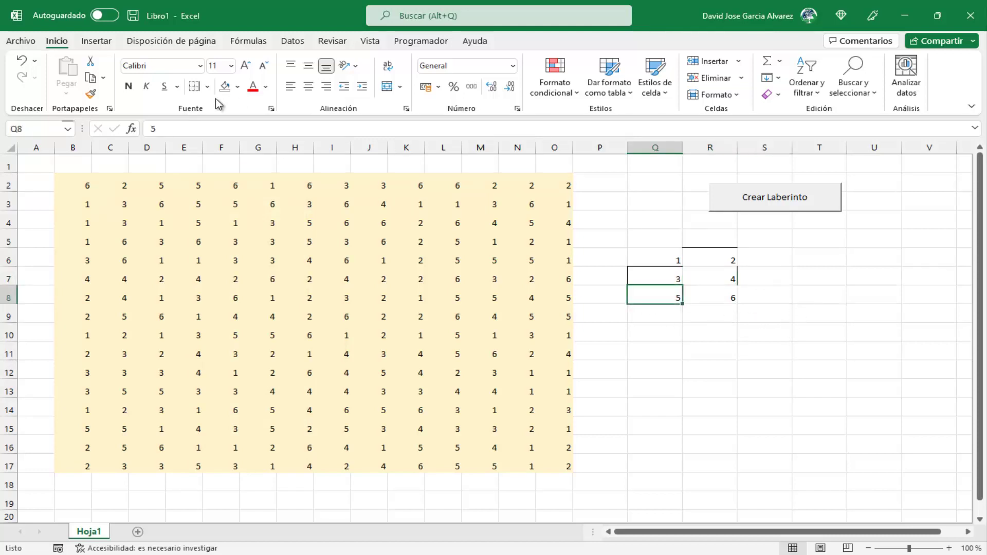
pyautogui.click(207, 88)
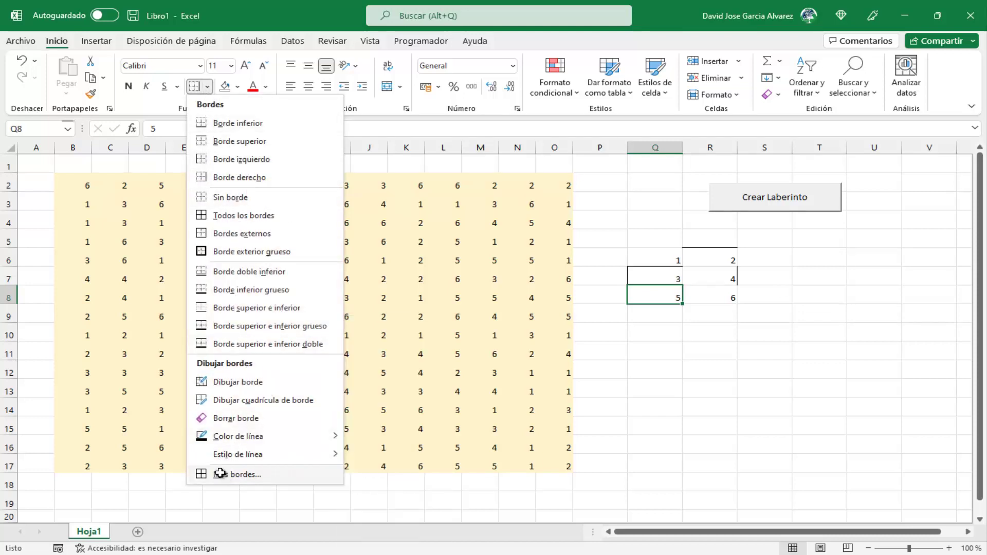
# Give cell Q8 a right and a bottom border through More Borders in Format Cells
pyautogui.click(236, 474)
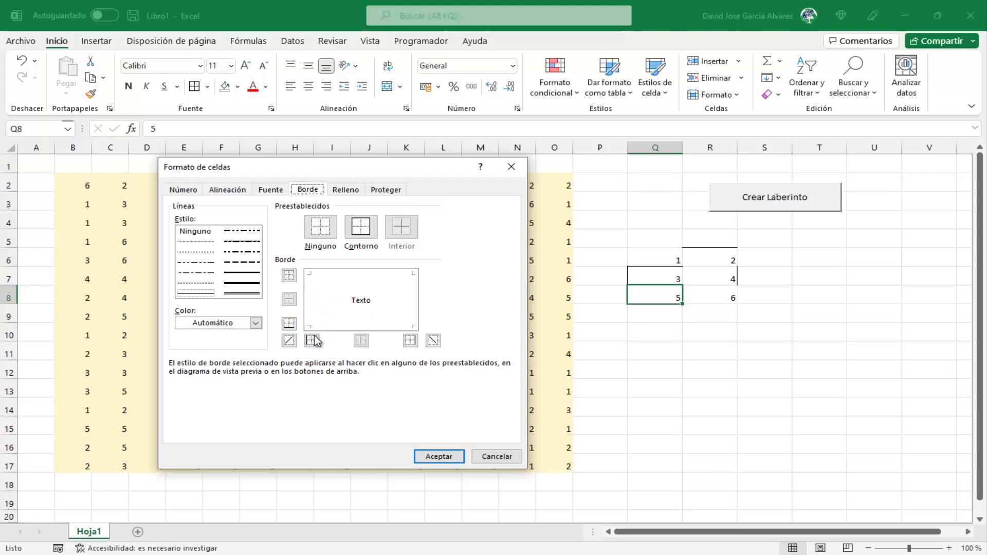
pyautogui.click(410, 341)
pyautogui.click(289, 323)
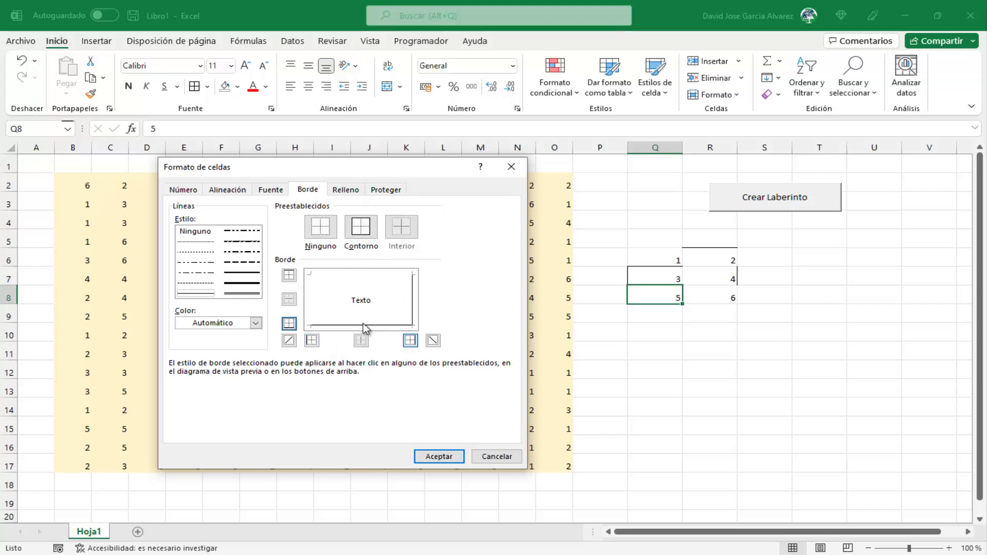
pyautogui.click(439, 456)
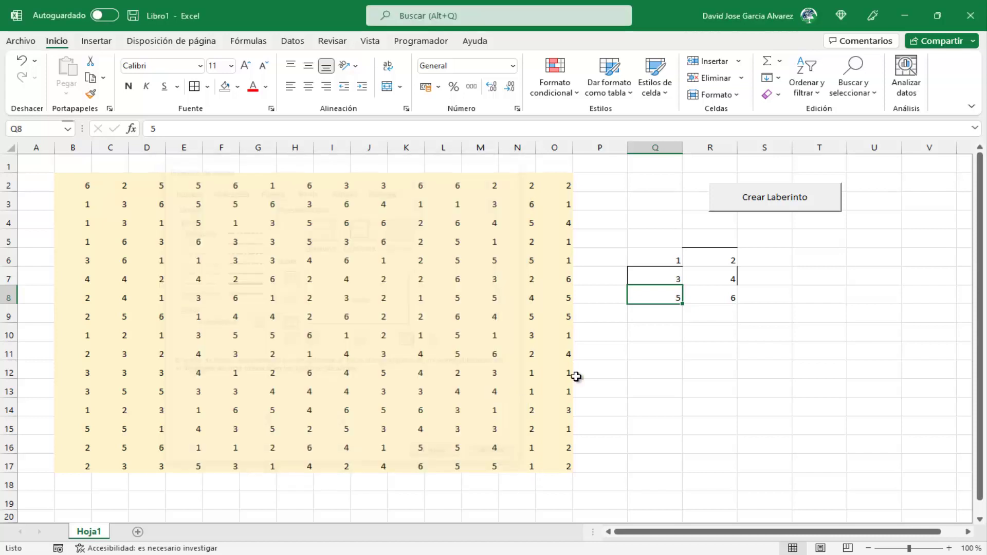
pyautogui.click(710, 369)
pyautogui.click(708, 292)
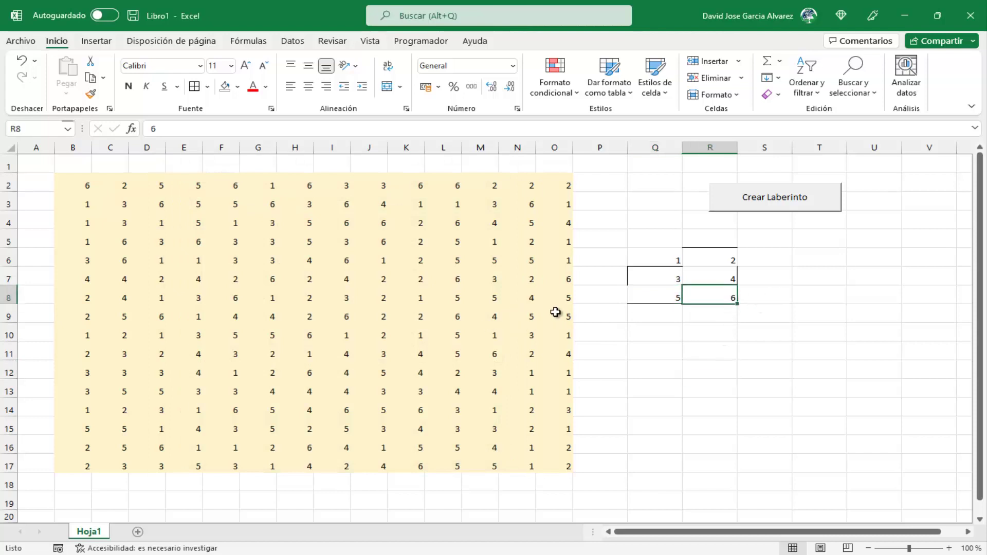
pyautogui.click(691, 330)
# Give cell R8, holding 6, the same right and bottom borders
pyautogui.click(711, 298)
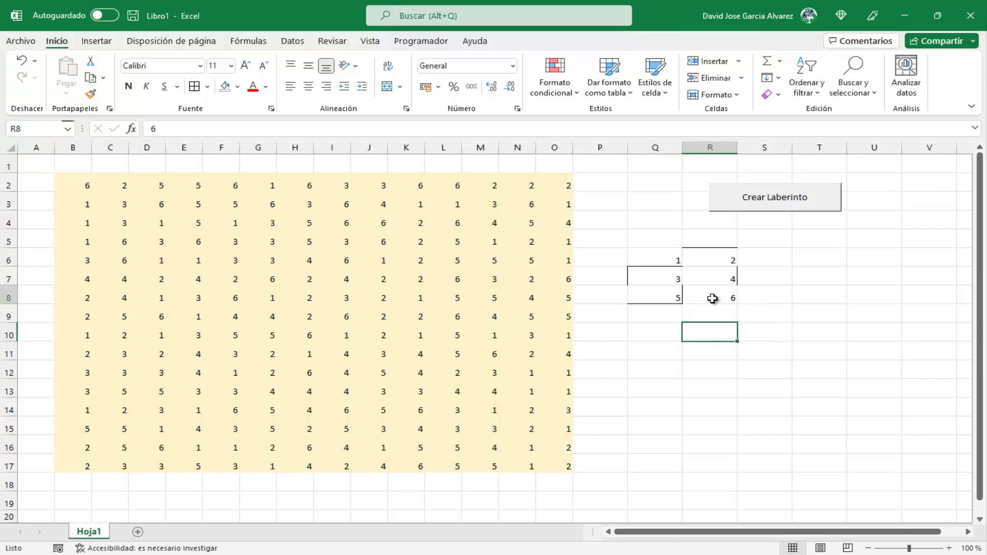
pyautogui.click(206, 86)
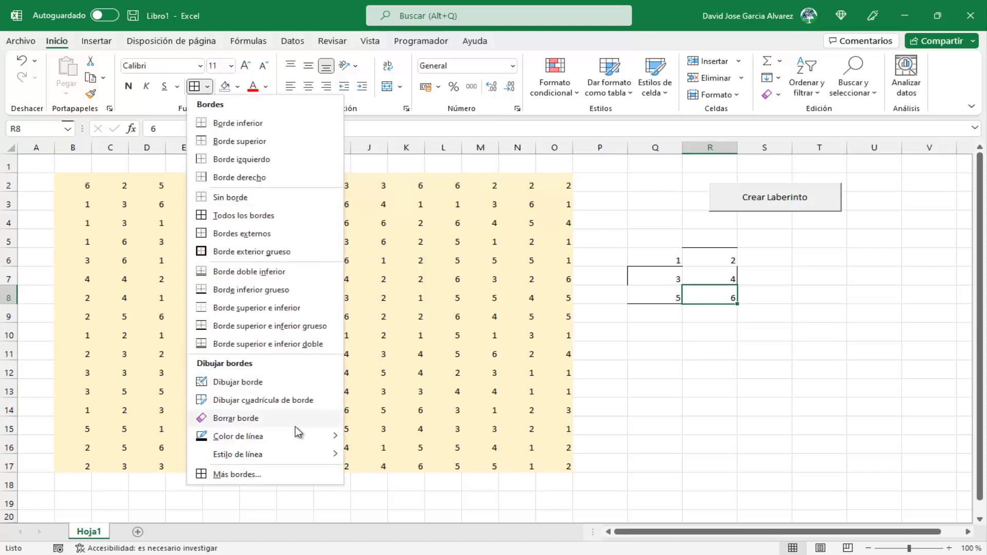
pyautogui.click(238, 473)
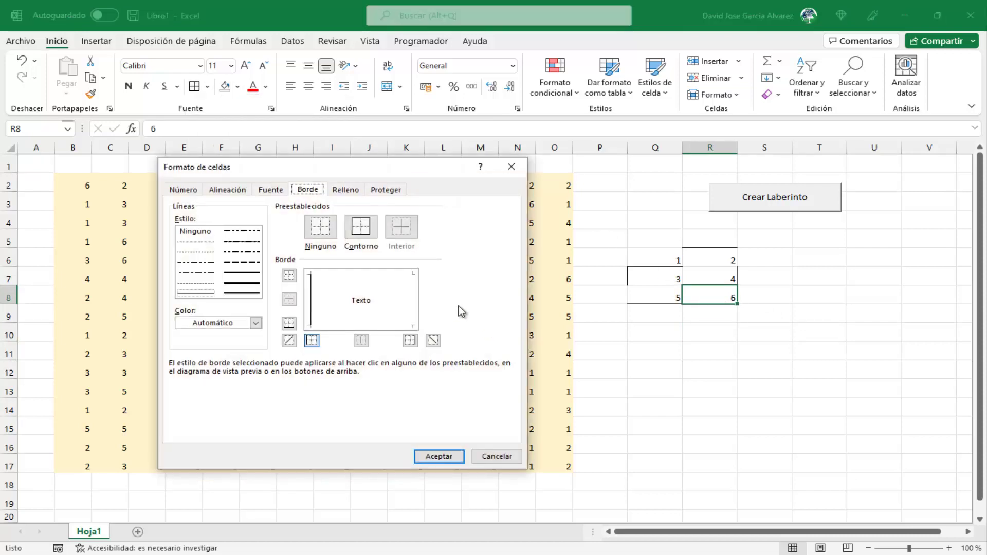
pyautogui.click(409, 299)
pyautogui.click(289, 323)
pyautogui.click(439, 456)
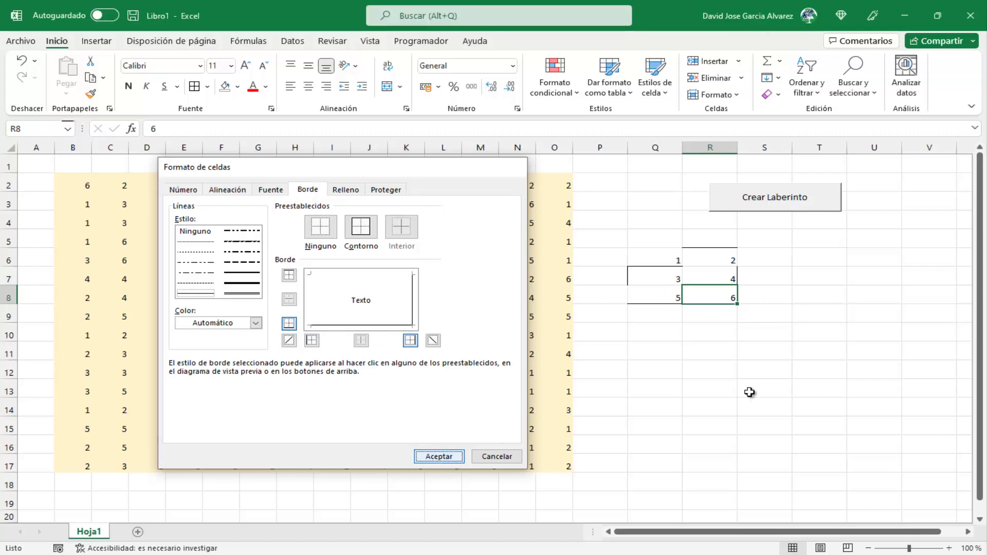
pyautogui.click(750, 392)
pyautogui.click(665, 298)
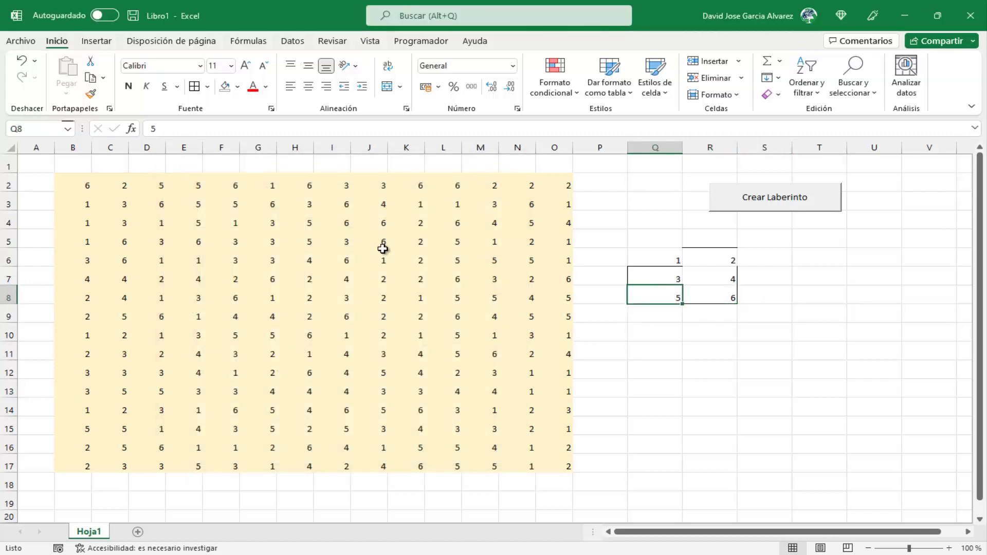
# Open the Borders menu on Q8 twice and close it without changes
pyautogui.click(207, 86)
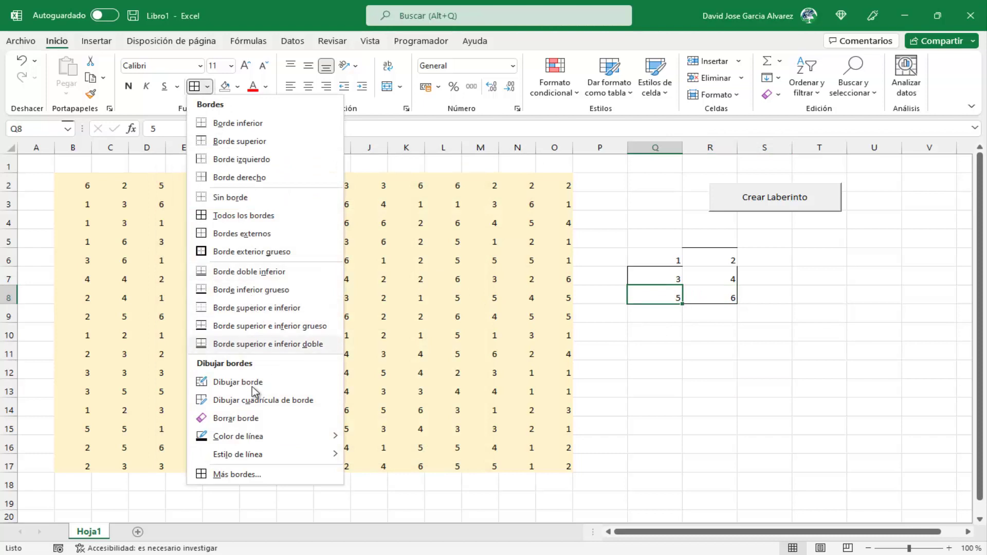
pyautogui.click(261, 195)
pyautogui.click(694, 345)
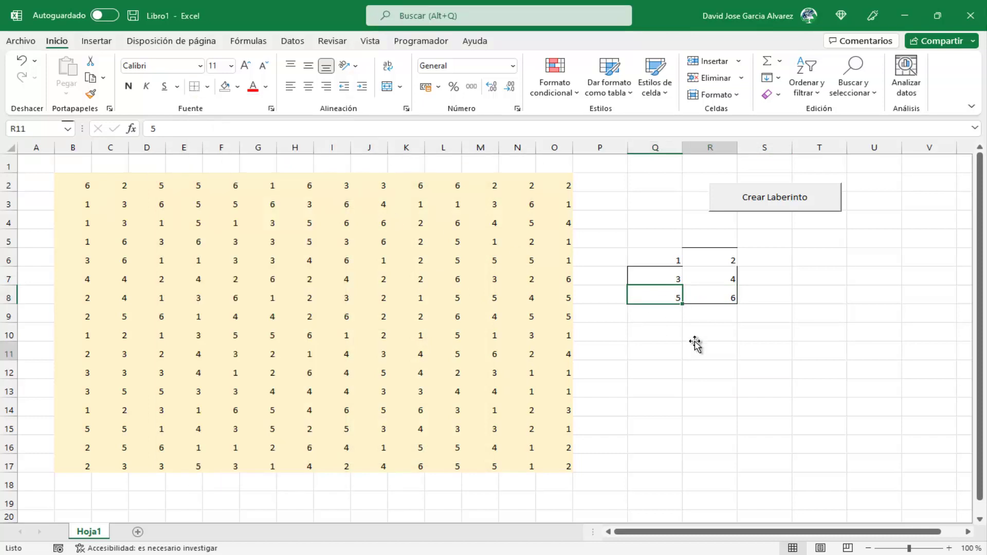
pyautogui.click(663, 291)
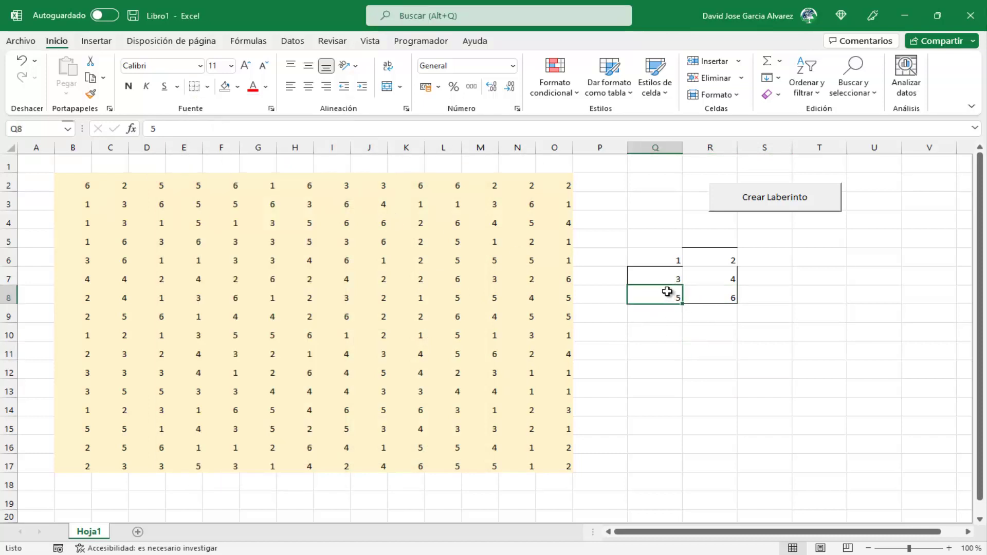
pyautogui.click(208, 87)
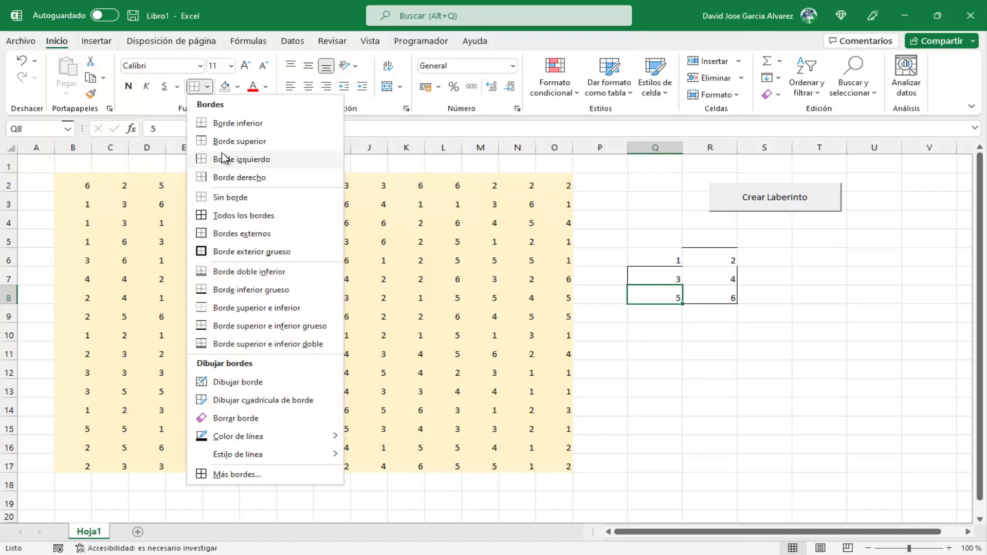
pyautogui.click(238, 128)
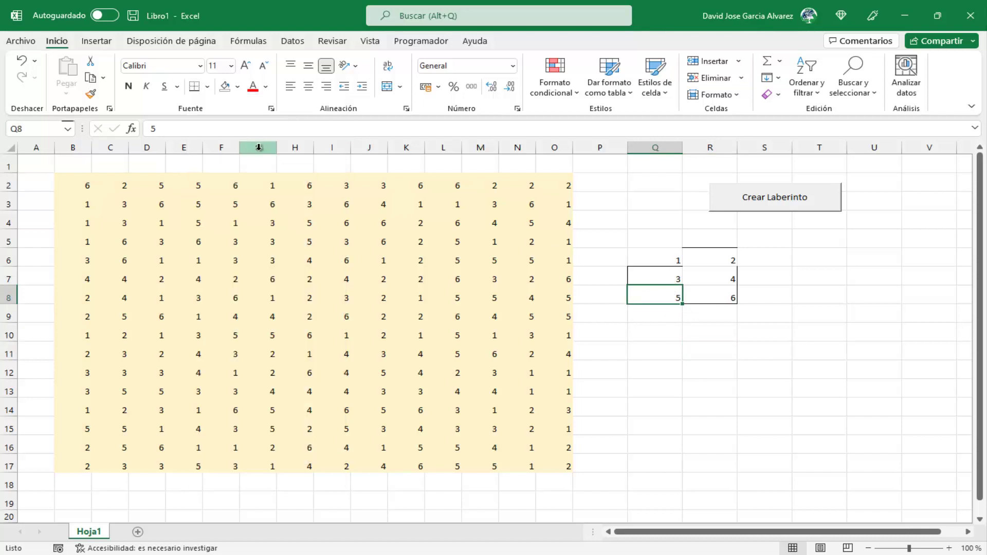
# In More Borders, toggle the left border and apply the setting to the sample cells
pyautogui.click(207, 89)
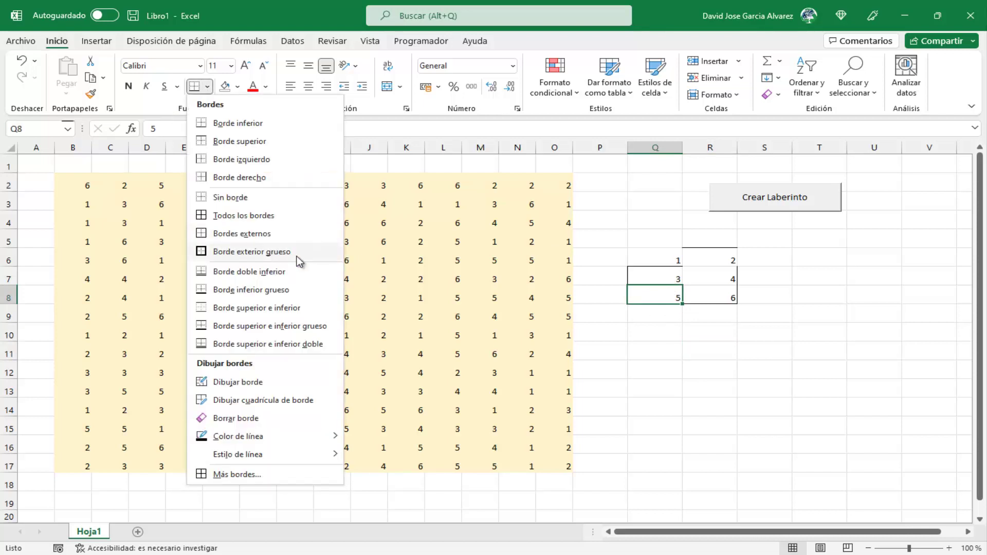
pyautogui.click(230, 467)
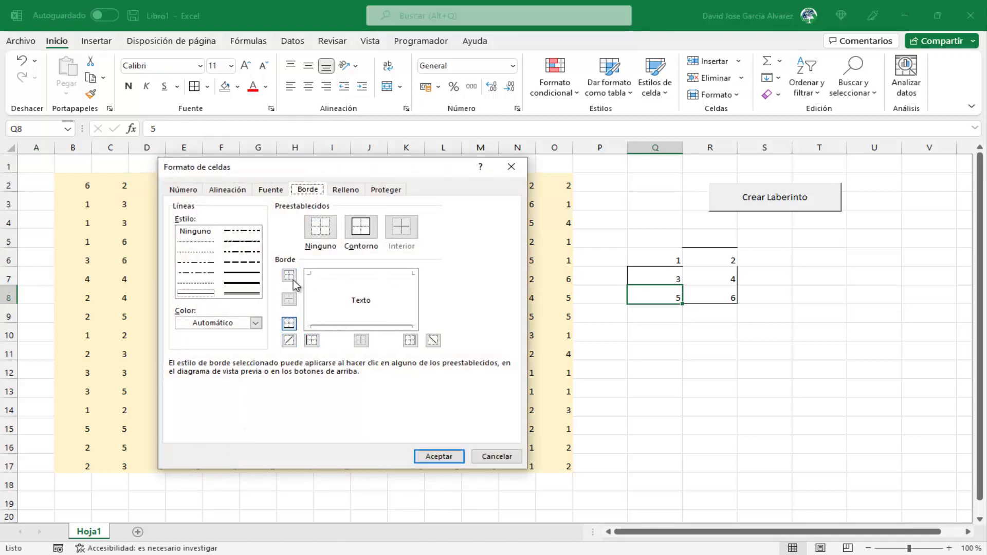
pyautogui.click(312, 340)
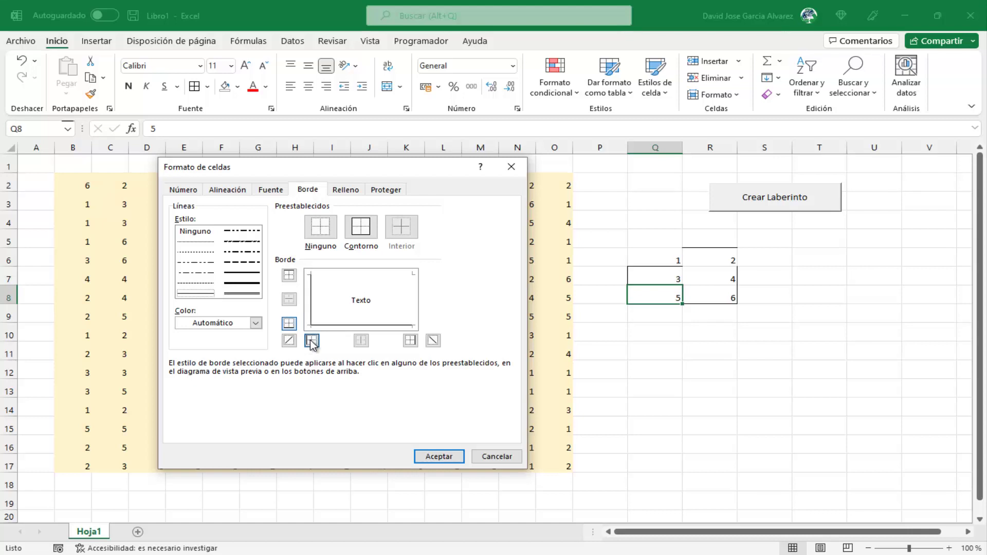
pyautogui.click(437, 456)
pyautogui.click(709, 369)
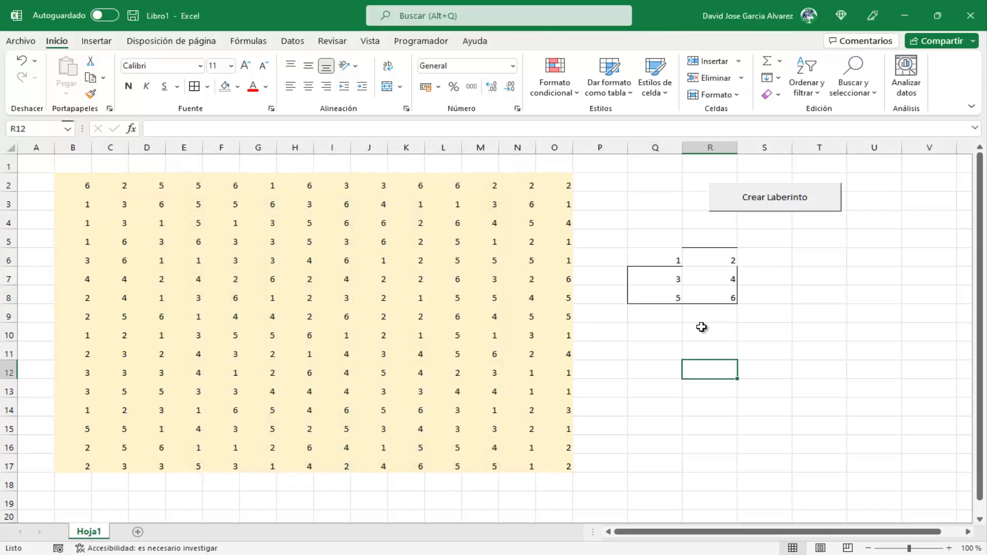
# Reselect Q6:R8 to check the now-unbordered block, then pick cell Q6 holding 1
pyautogui.click(680, 301)
pyautogui.press('Right')
pyautogui.press('Right')
pyautogui.press('Down')
pyautogui.press('Down')
pyautogui.press('Down')
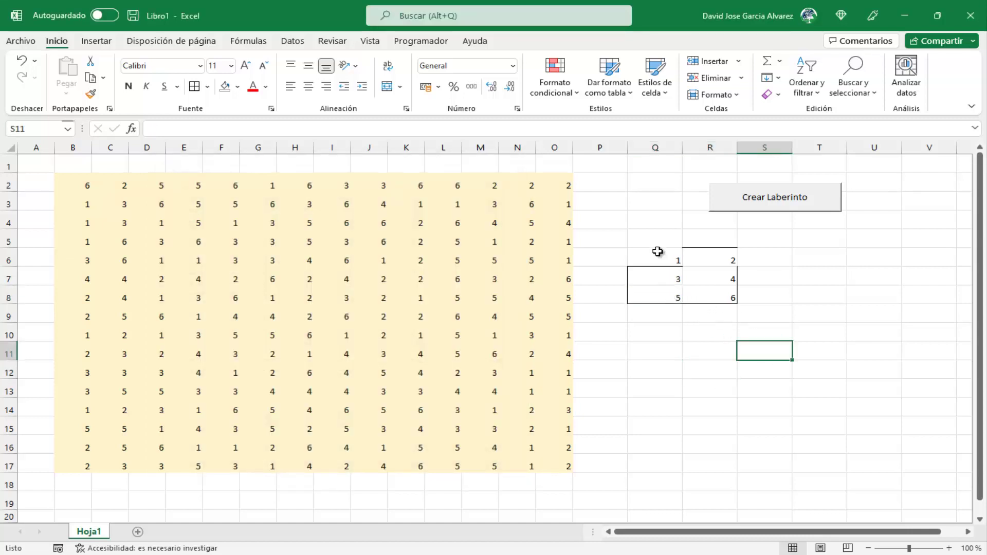
pyautogui.moveTo(657, 252); pyautogui.dragTo(712, 298)
pyautogui.click(817, 369)
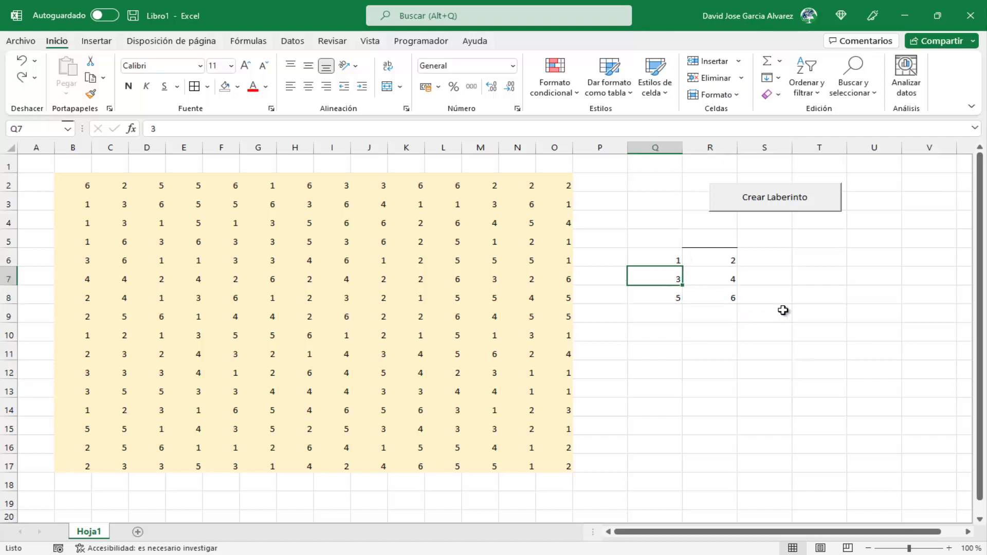
pyautogui.click(655, 260)
# Start recording a new macro, Macro1, from the Developer tab
pyautogui.click(422, 41)
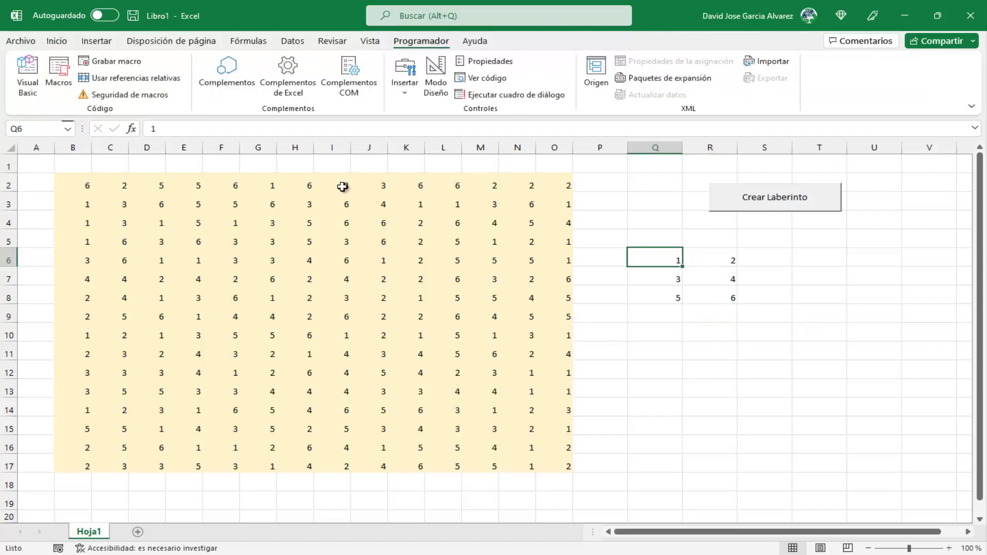
pyautogui.click(123, 65)
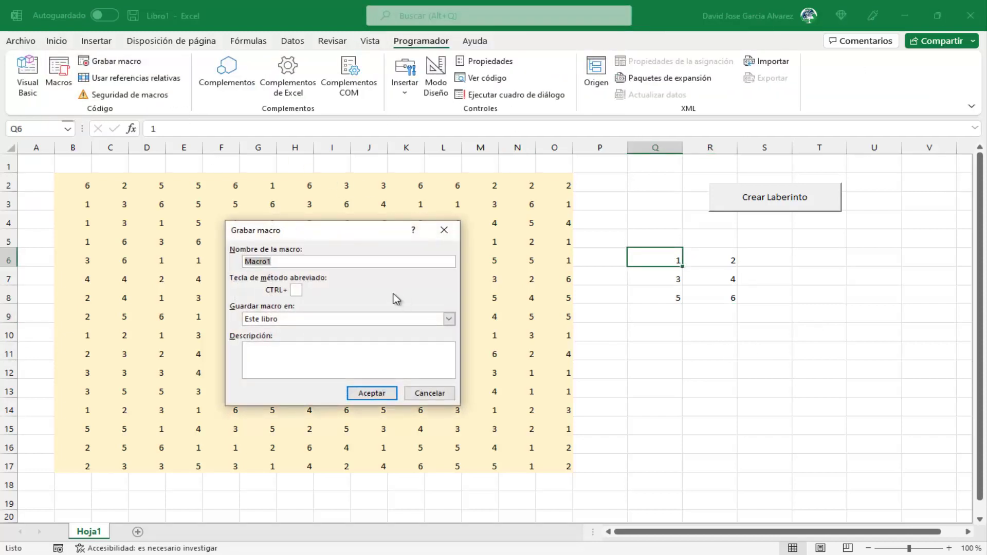
pyautogui.click(378, 393)
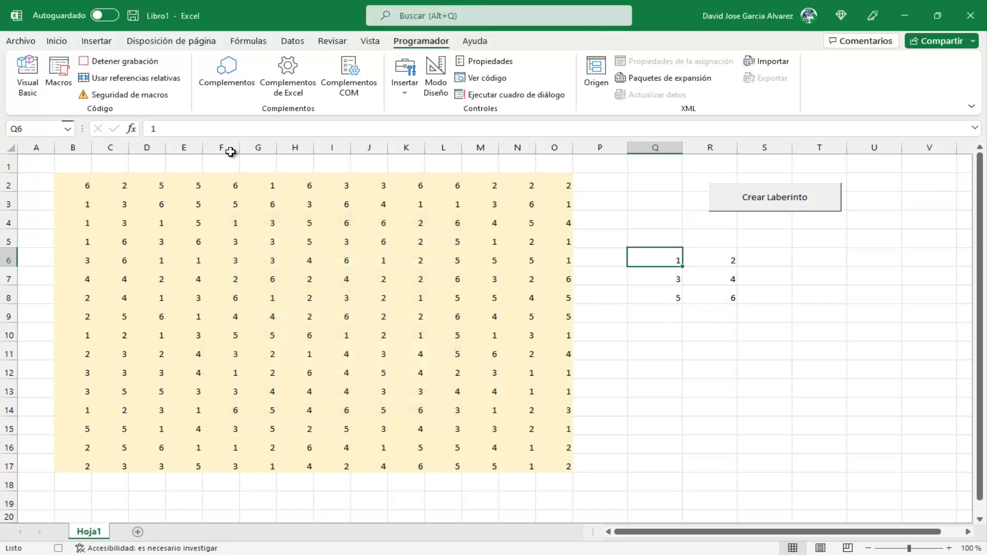
# Apply a Bottom Border to cell Q6 while the macro records
pyautogui.click(57, 41)
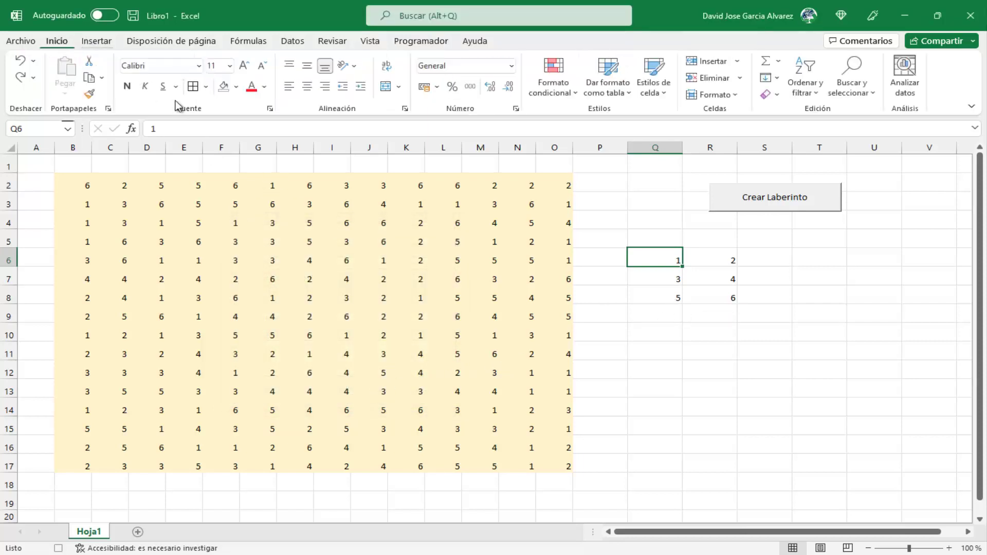
pyautogui.click(207, 87)
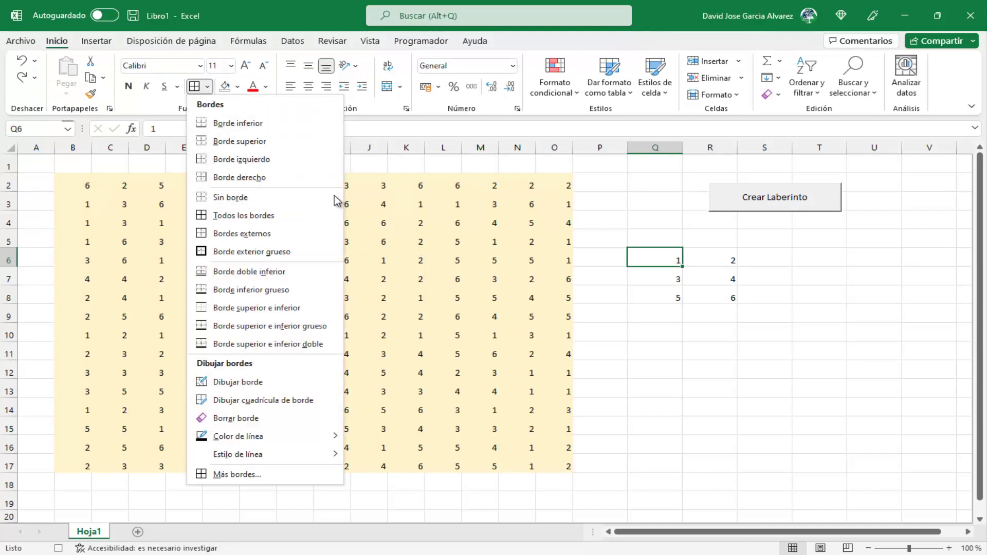
pyautogui.click(237, 124)
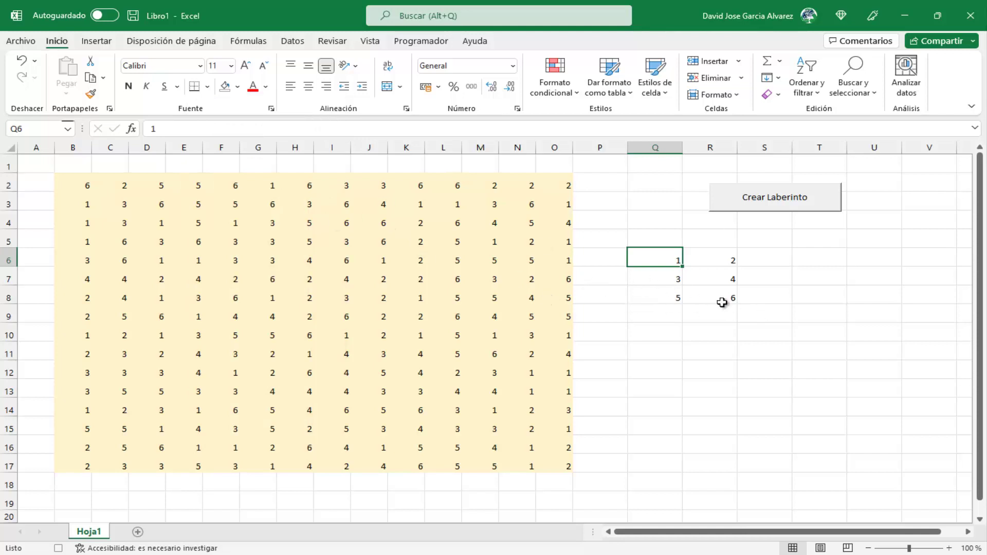
pyautogui.click(773, 255)
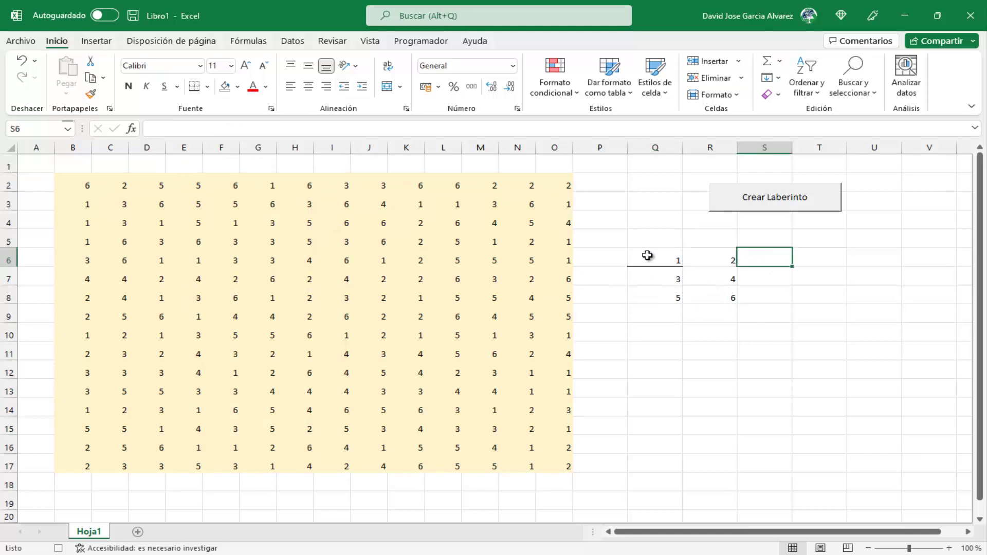
pyautogui.click(420, 43)
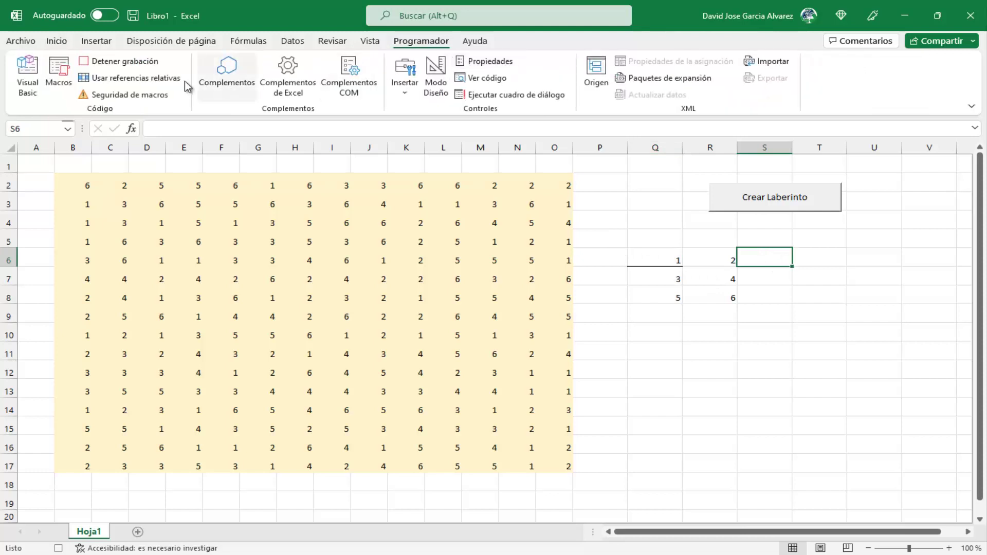
# Open Módulo1 in the VBA editor and copy the xlEdgeBottom constant from Macro1
pyautogui.click(26, 89)
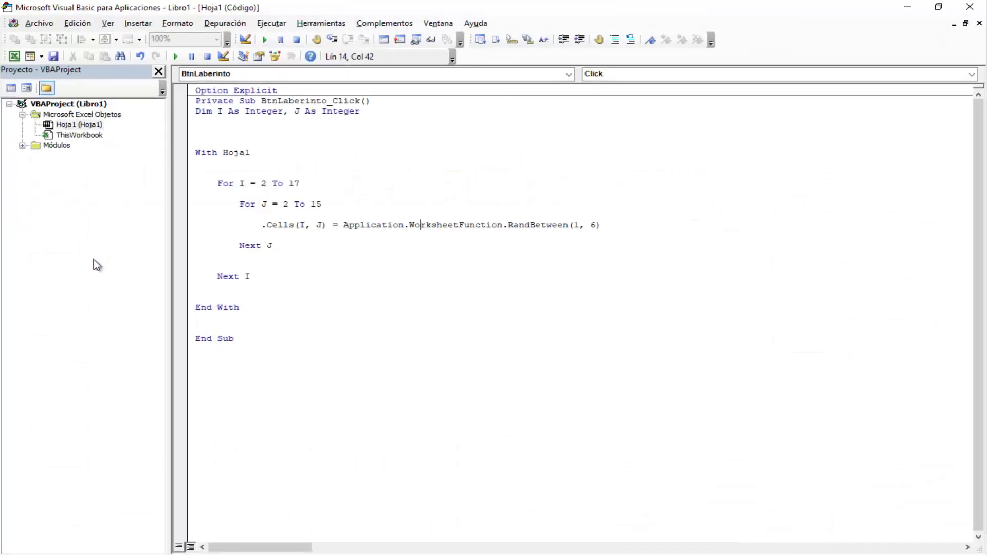
pyautogui.doubleClick(64, 145)
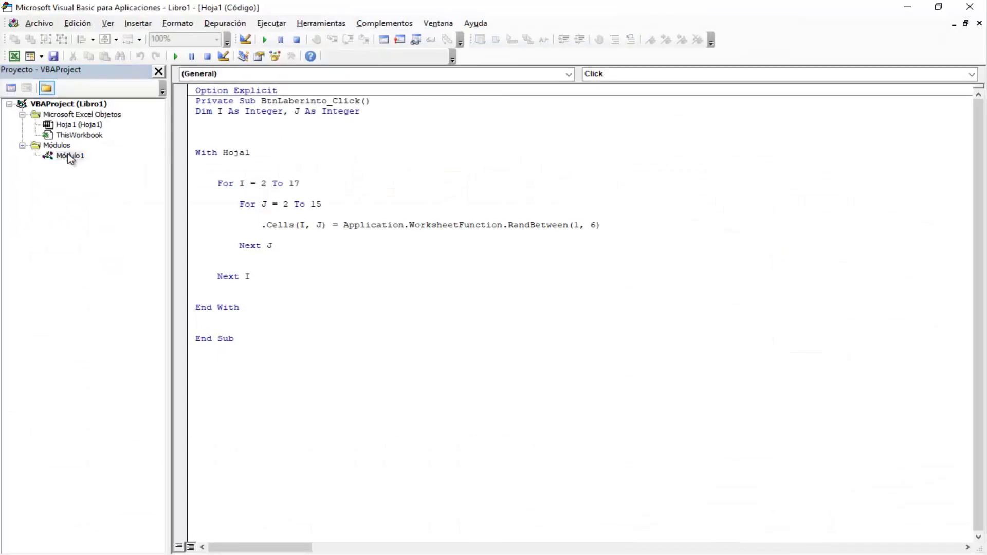
pyautogui.doubleClick(67, 156)
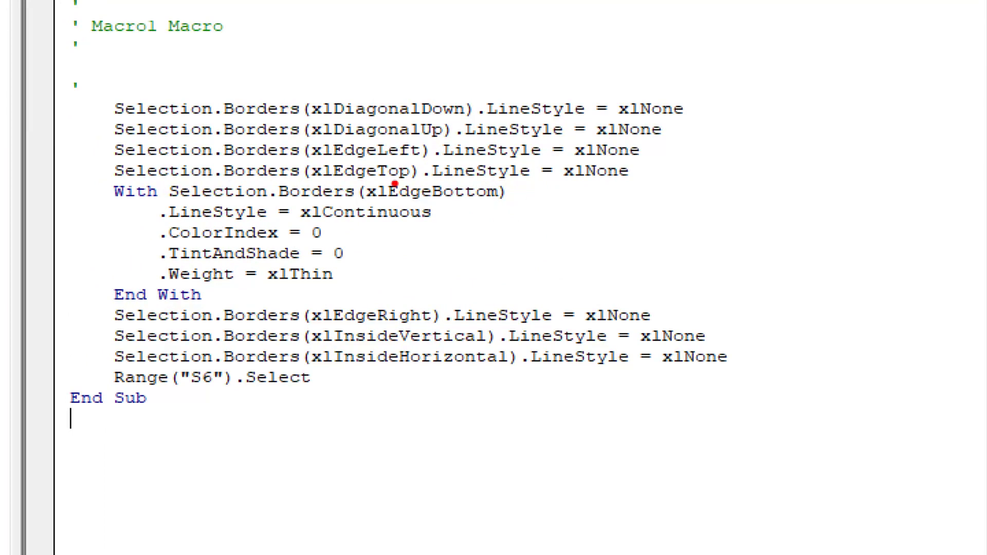
pyautogui.moveTo(348, 178); pyautogui.dragTo(577, 209)
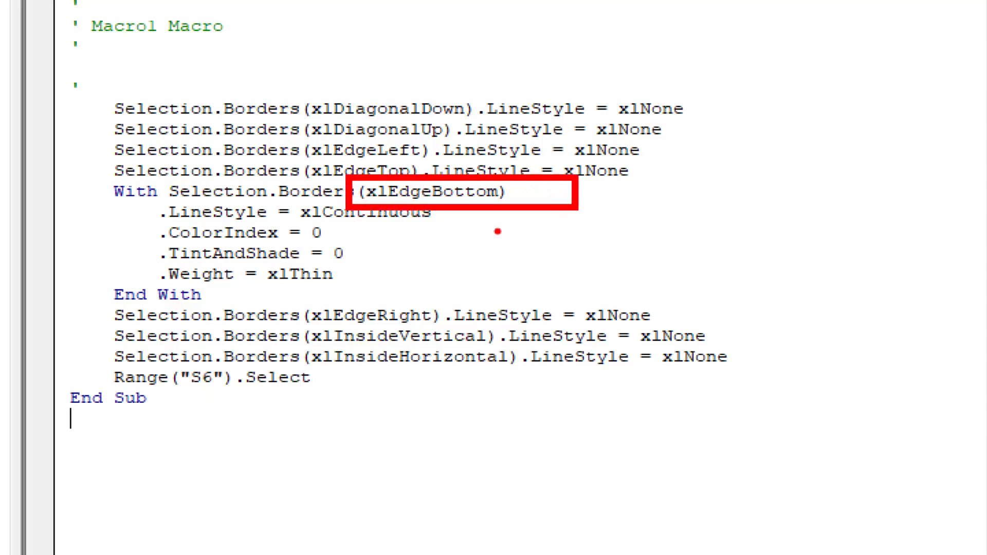
pyautogui.moveTo(484, 225); pyautogui.dragTo(525, 270)
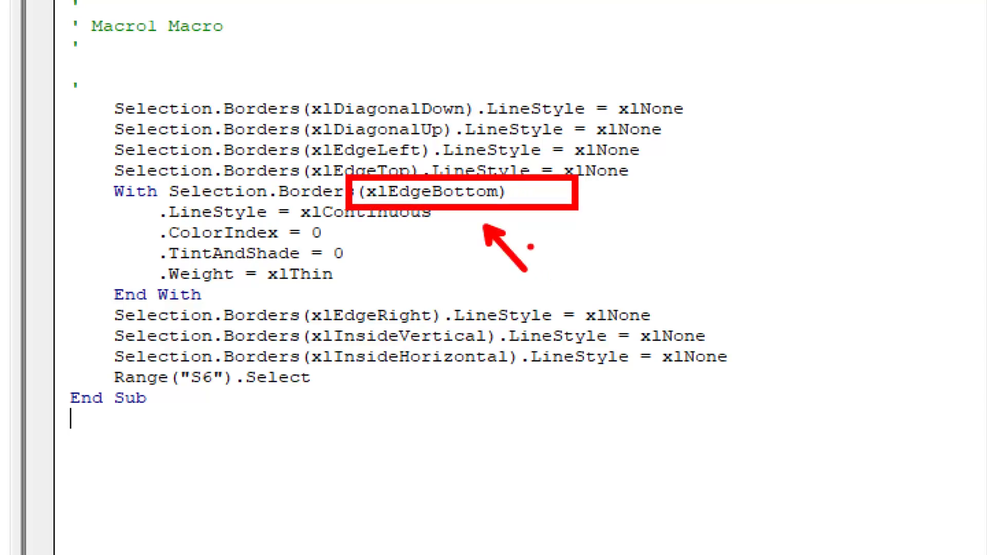
pyautogui.doubleClick(372, 215)
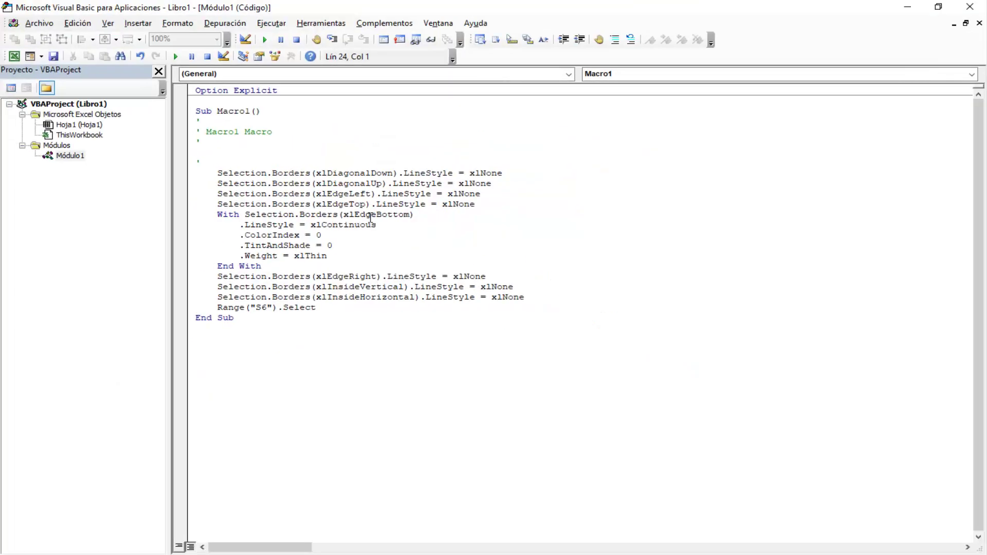
pyautogui.rightClick(371, 214)
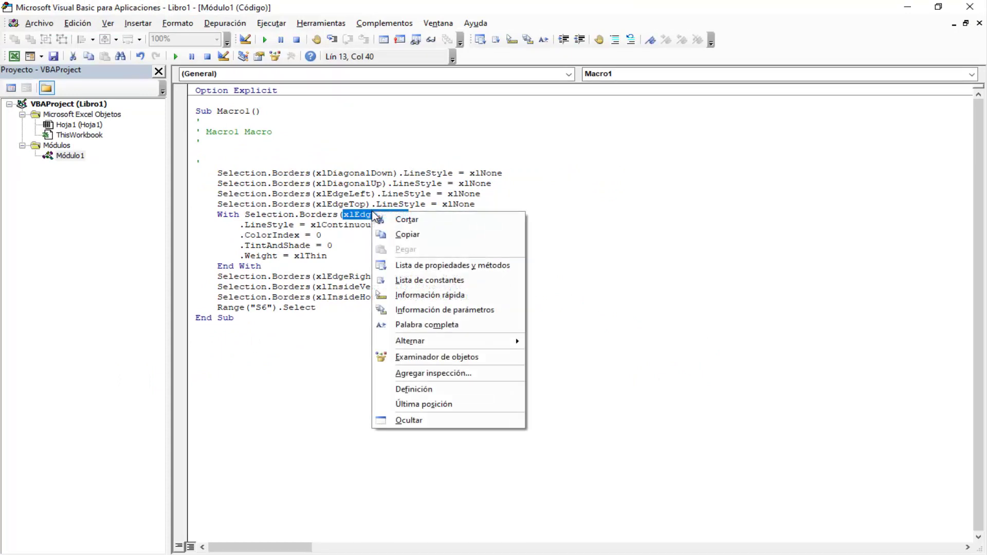
pyautogui.click(406, 231)
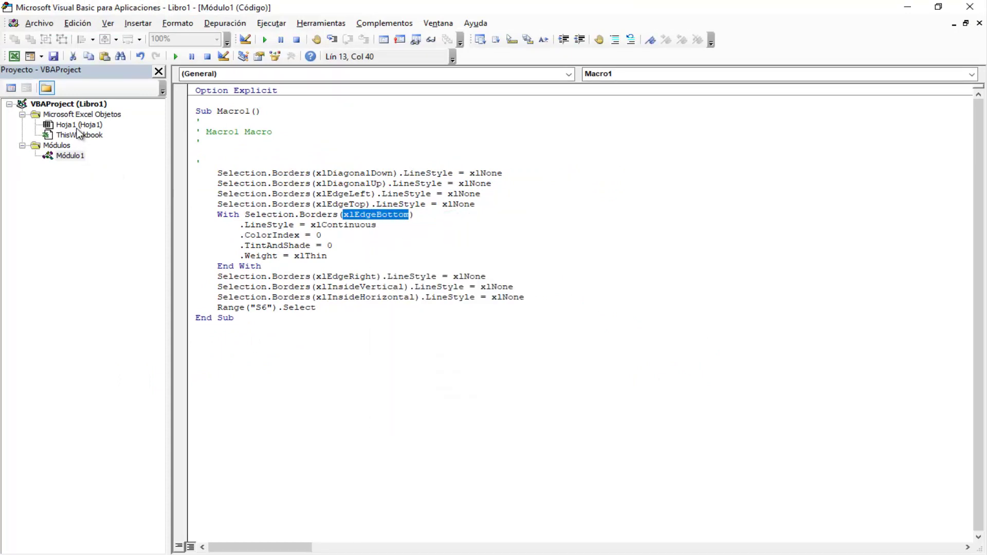
# Return to the Hoja1 code and place the caret at the end of Next I
pyautogui.doubleClick(78, 125)
pyautogui.click(327, 257)
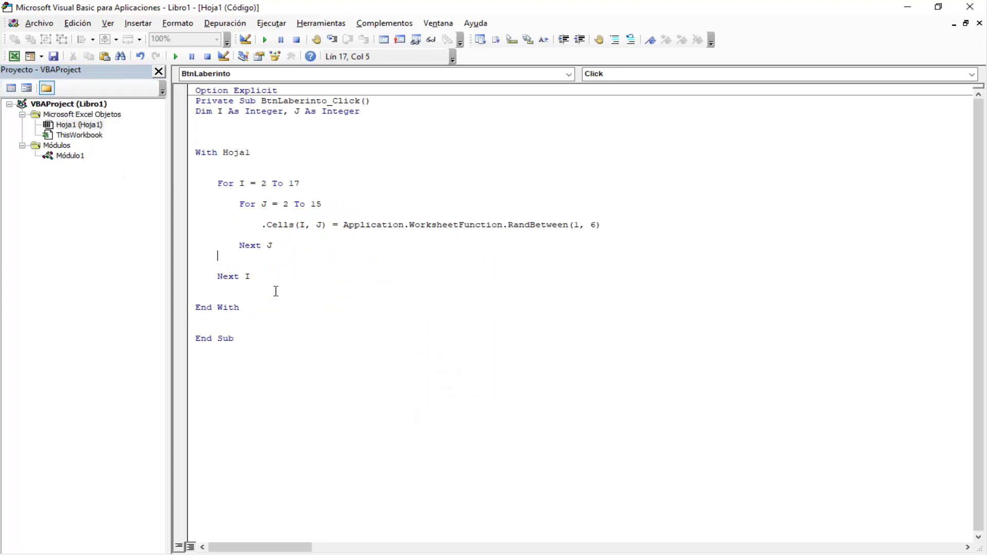
pyautogui.click(289, 277)
# Add a comment line 'xlEdgeBottom below the Next I line
pyautogui.press('Return')
pyautogui.press('Return')
pyautogui.press('Return')
pyautogui.press('Up')
pyautogui.write('xlEdgeBottom')
pyautogui.press('Return')
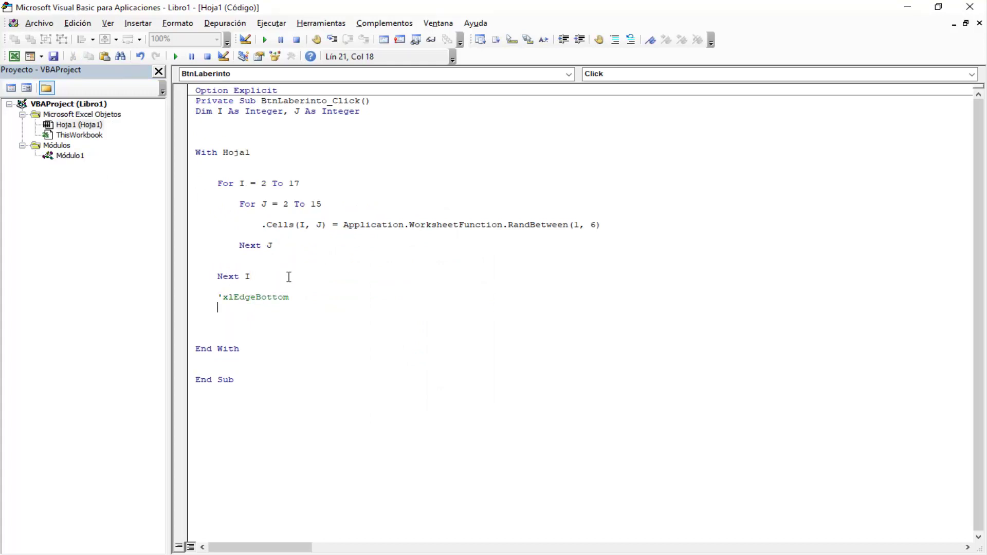
# Paste a copy of the For I/For J loops below and replace RandBetween(1, 6) with ""
pyautogui.press('Up')
pyautogui.press('Up')
pyautogui.press('Up')
pyautogui.press('Up')
pyautogui.press('Up')
pyautogui.press('Up')
pyautogui.press('Up')
pyautogui.press('Up')
pyautogui.press('Up')
pyautogui.hotkey('shift', 'Down')
pyautogui.hotkey('shift', 'Down')
pyautogui.hotkey('shift', 'Down')
pyautogui.hotkey('shift', 'Down')
pyautogui.hotkey('shift', 'Down')
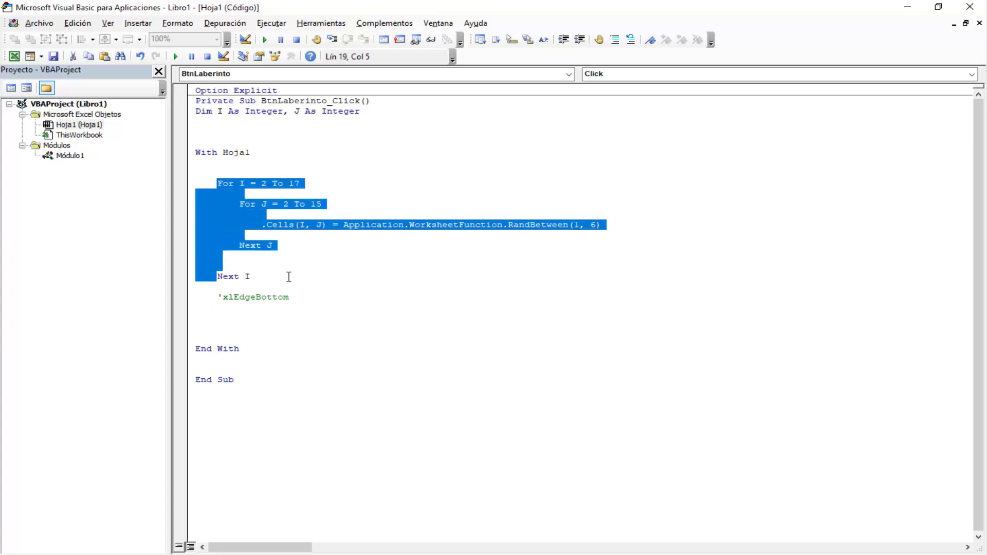
pyautogui.hotkey('shift', 'Down')
pyautogui.press('Down')
pyautogui.press('Down')
pyautogui.press('Down')
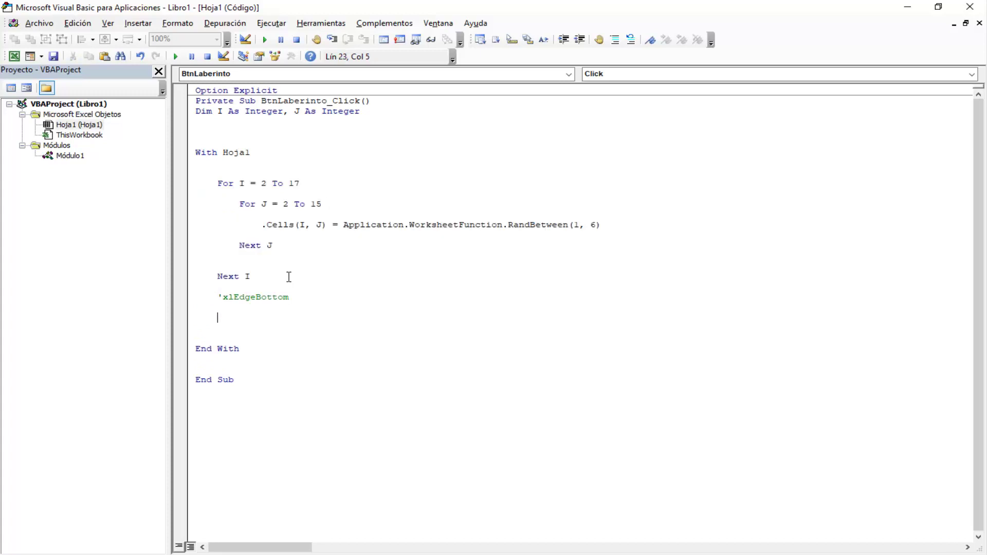
pyautogui.hotkey('ctrl', 'v')
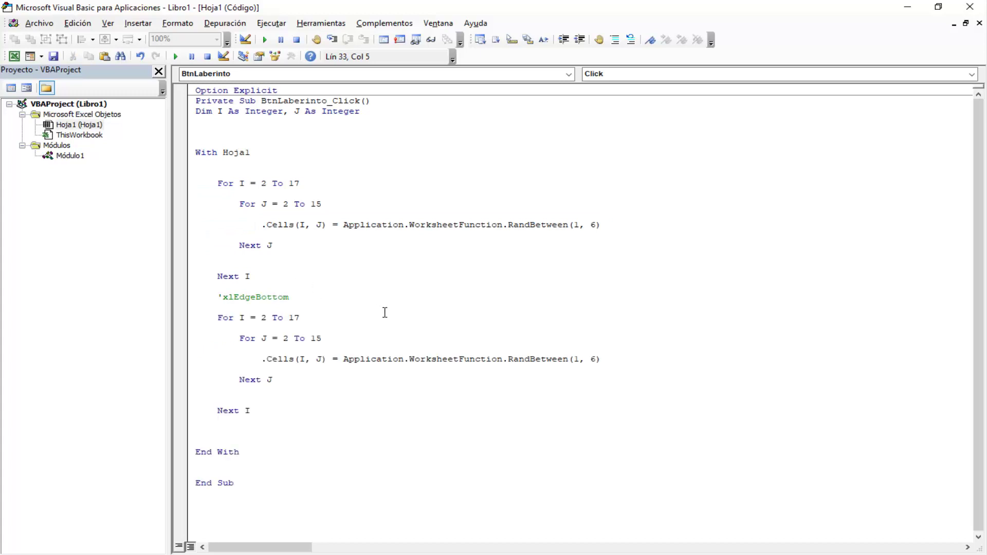
pyautogui.moveTo(342, 359); pyautogui.dragTo(620, 358)
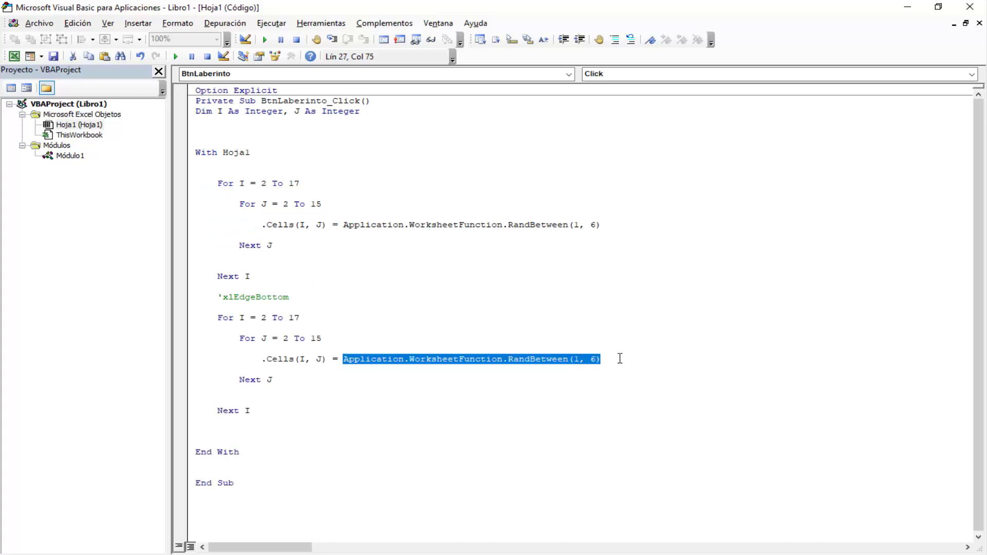
pyautogui.write('""')
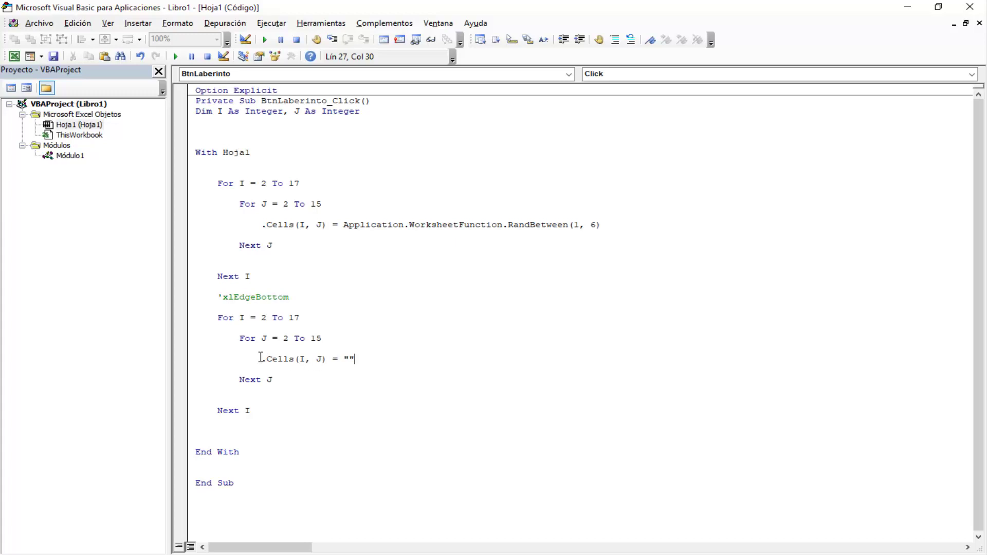
# Review the new .Cells(I, J) = "" line, check cell Q6 on the sheet, and return
pyautogui.moveTo(260, 358); pyautogui.dragTo(338, 363)
pyautogui.moveTo(213, 318); pyautogui.dragTo(335, 410)
pyautogui.click(351, 403)
pyautogui.moveTo(261, 358); pyautogui.dragTo(373, 364)
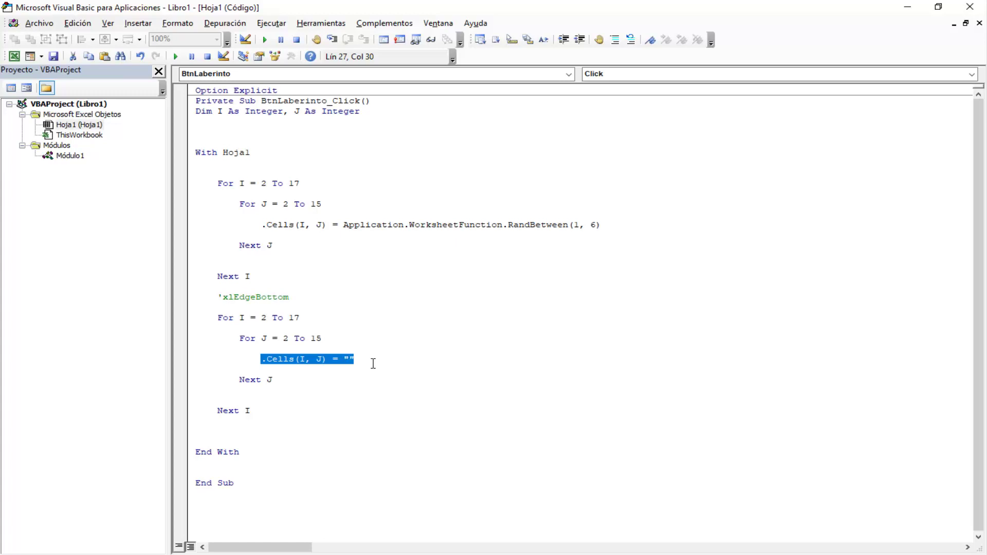
pyautogui.click(373, 363)
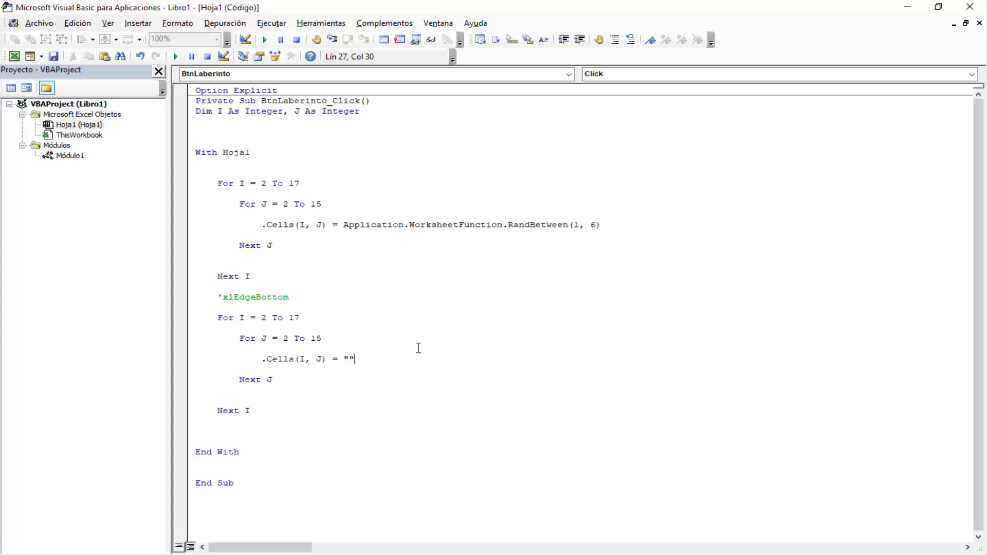
pyautogui.click(907, 7)
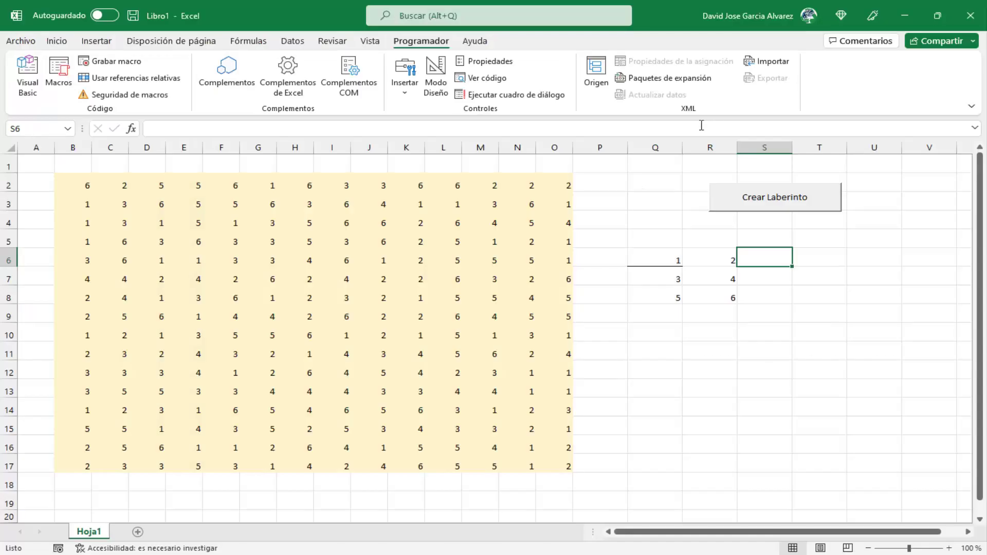
pyautogui.click(657, 259)
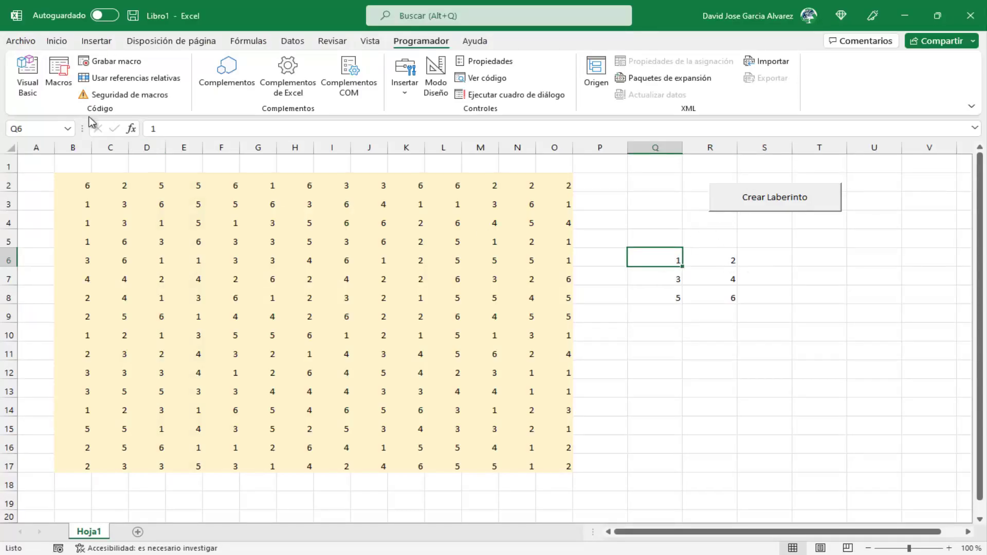
pyautogui.click(27, 77)
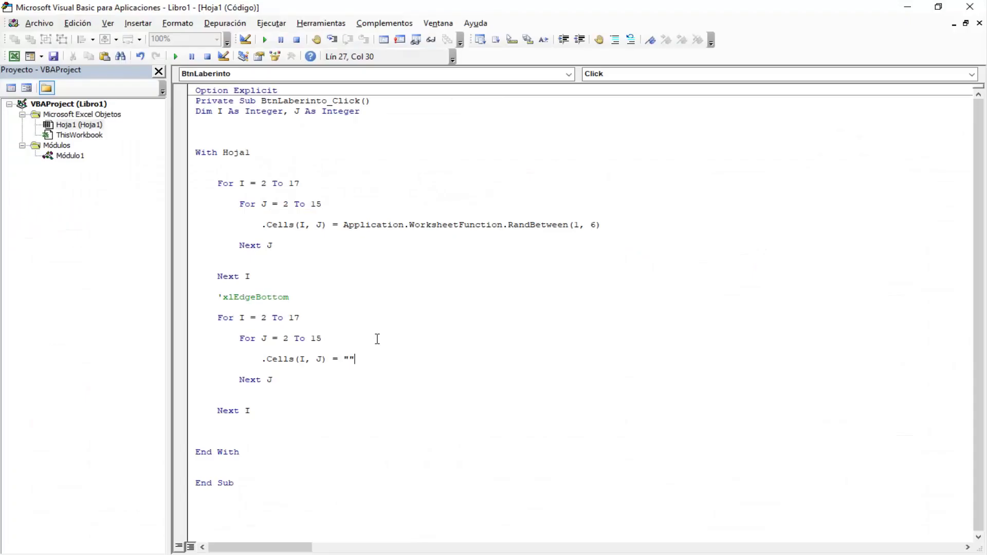
# Below the comment, start a .Range().Borders( line using IntelliSense for Range and Borders
pyautogui.doubleClick(255, 298)
pyautogui.click(267, 298)
pyautogui.click(288, 297)
pyautogui.press('Return')
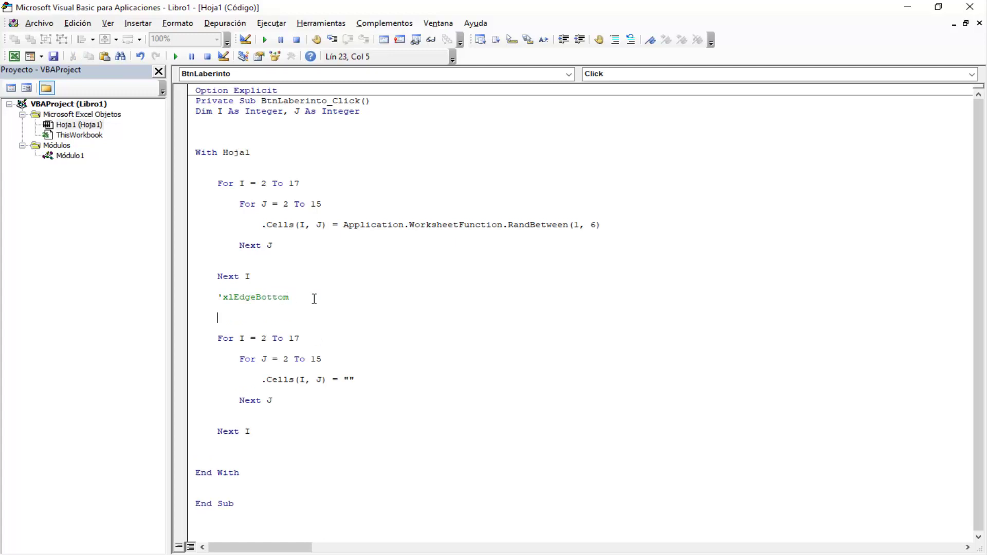
pyautogui.press('Return')
pyautogui.write('.')
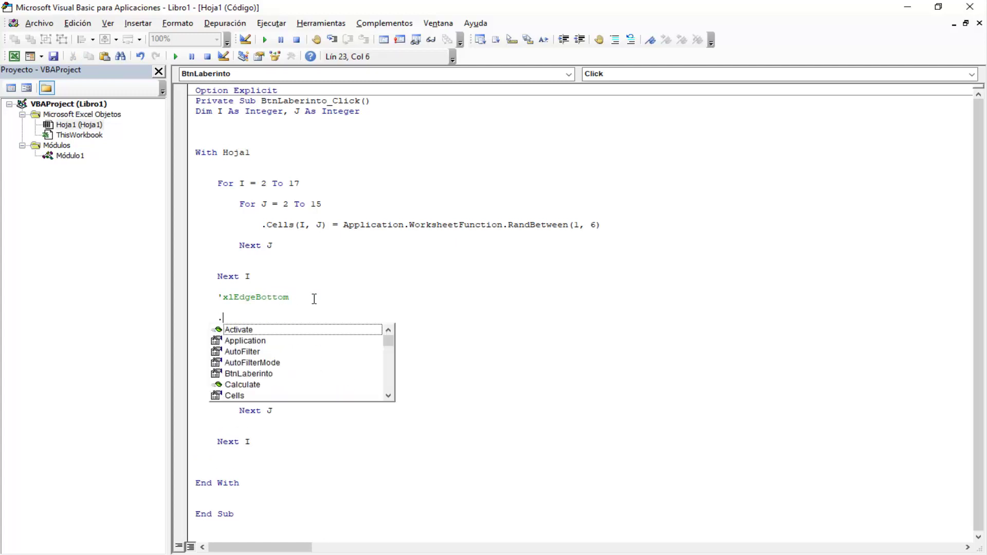
pyautogui.write('r')
pyautogui.press('Tab')
pyautogui.write('()')
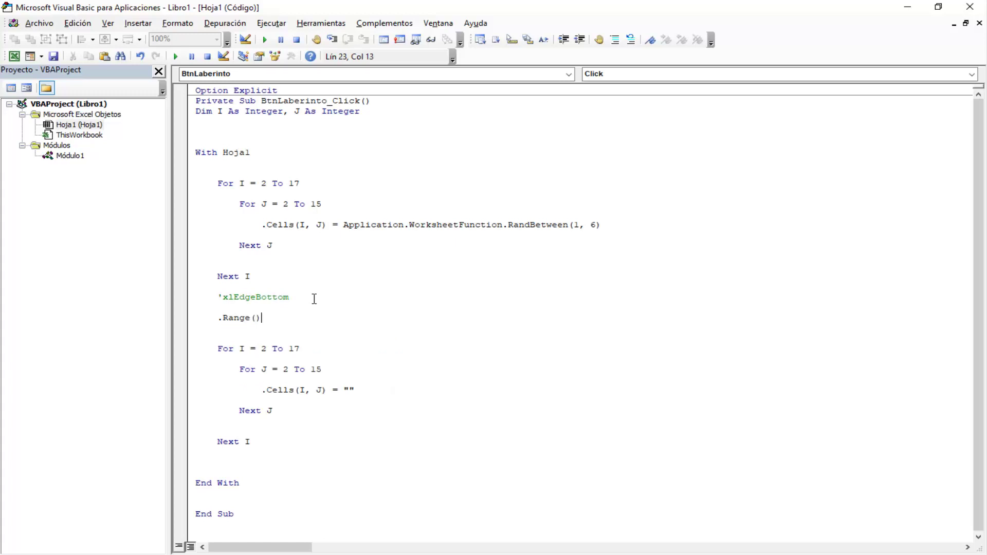
pyautogui.write('.bo')
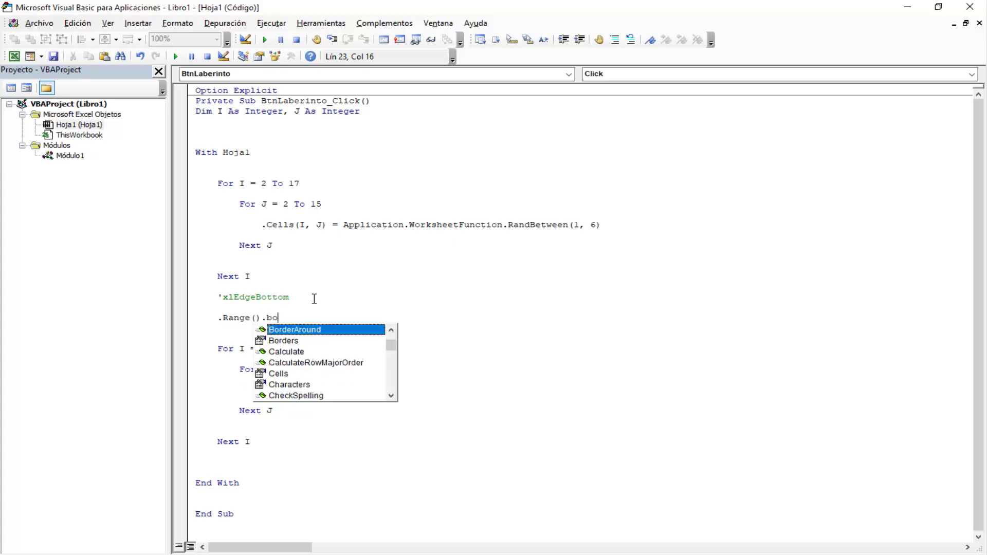
pyautogui.press('Down')
pyautogui.press('Tab')
pyautogui.write('(')
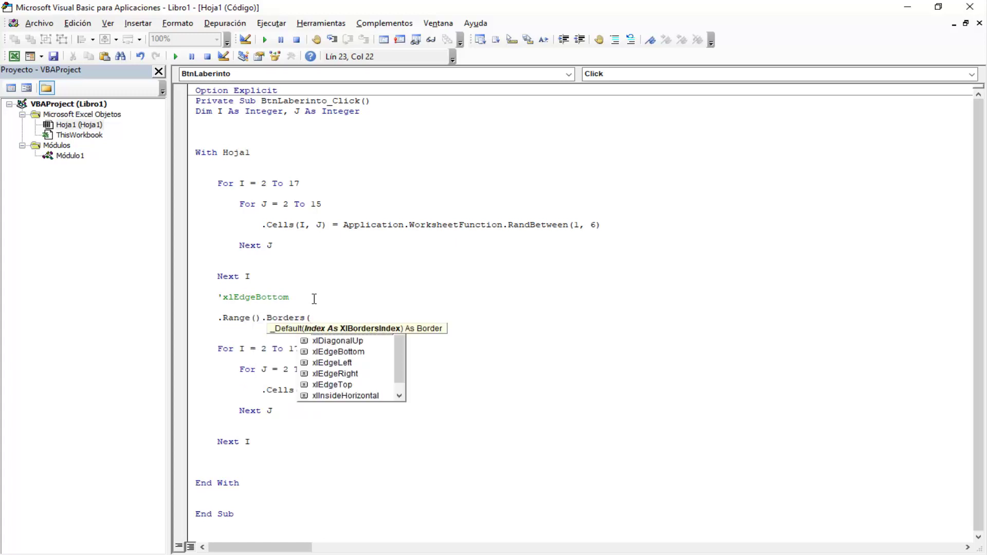
# Insert xlEdgeBottom as the argument, dismiss the compile error, and close the parenthesis
pyautogui.moveTo(399, 353); pyautogui.dragTo(400, 357)
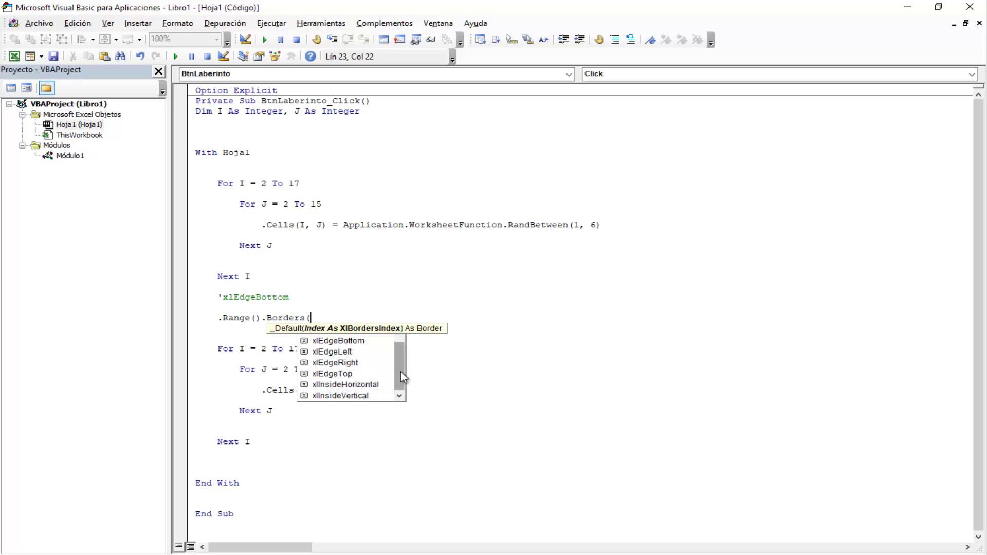
pyautogui.moveTo(400, 369); pyautogui.dragTo(402, 345)
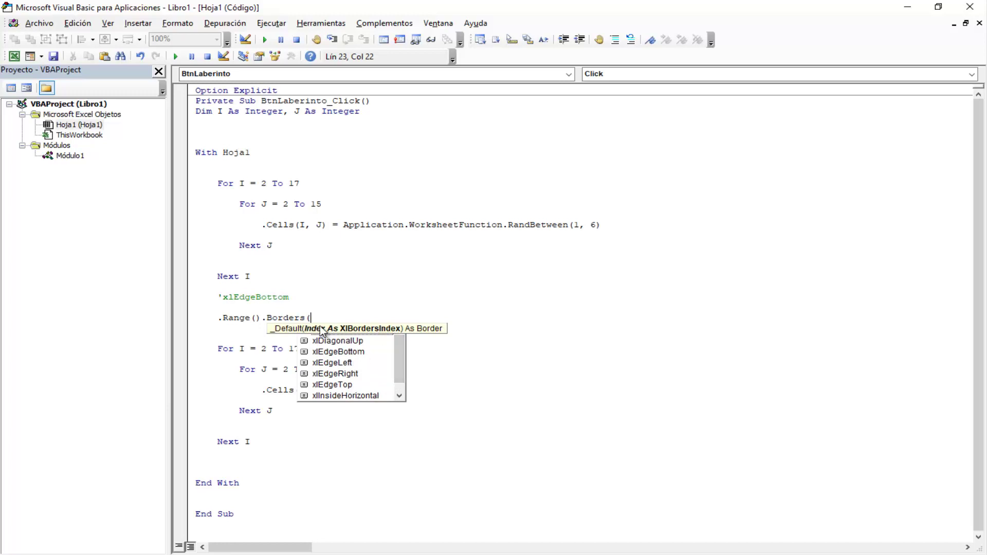
pyautogui.doubleClick(353, 353)
pyautogui.click(353, 353)
pyautogui.click(484, 334)
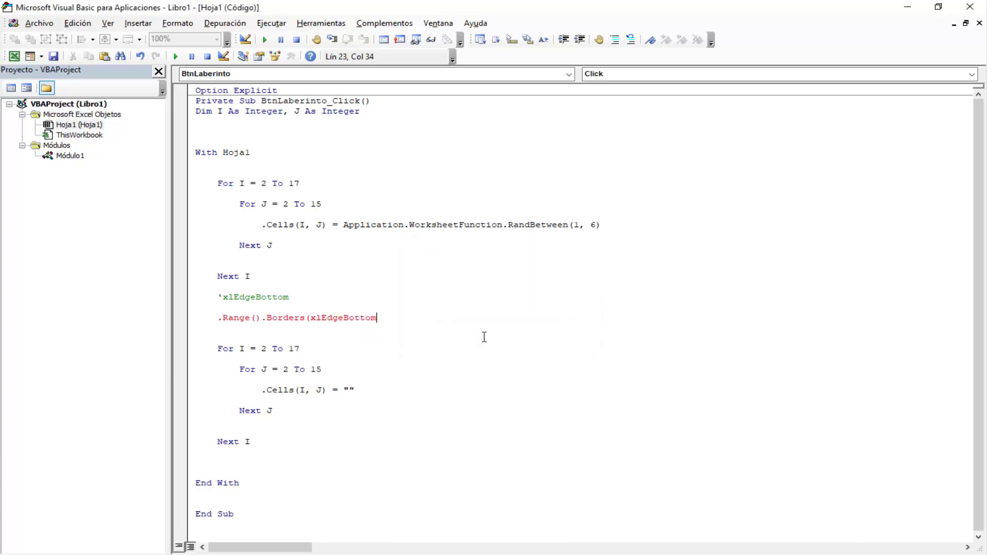
pyautogui.write(')')
pyautogui.doubleClick(341, 318)
pyautogui.hotkey('ctrl', 'c')
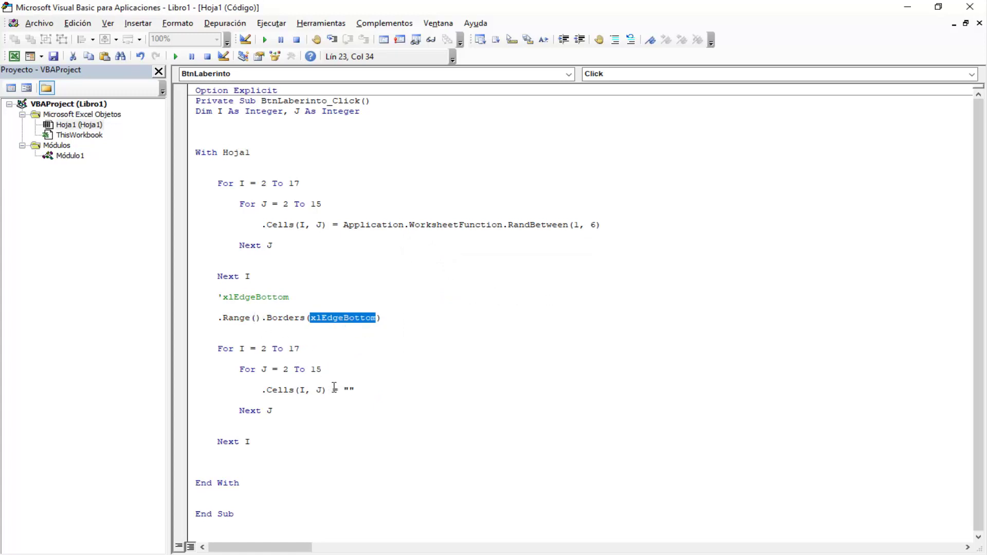
pyautogui.moveTo(332, 389); pyautogui.dragTo(376, 388)
# Replace the empty-string assignment with If .Cells(i,j)=1 Then .Cells(i,j).Borders(
pyautogui.press('BackSpace')
pyautogui.press('BackSpace')
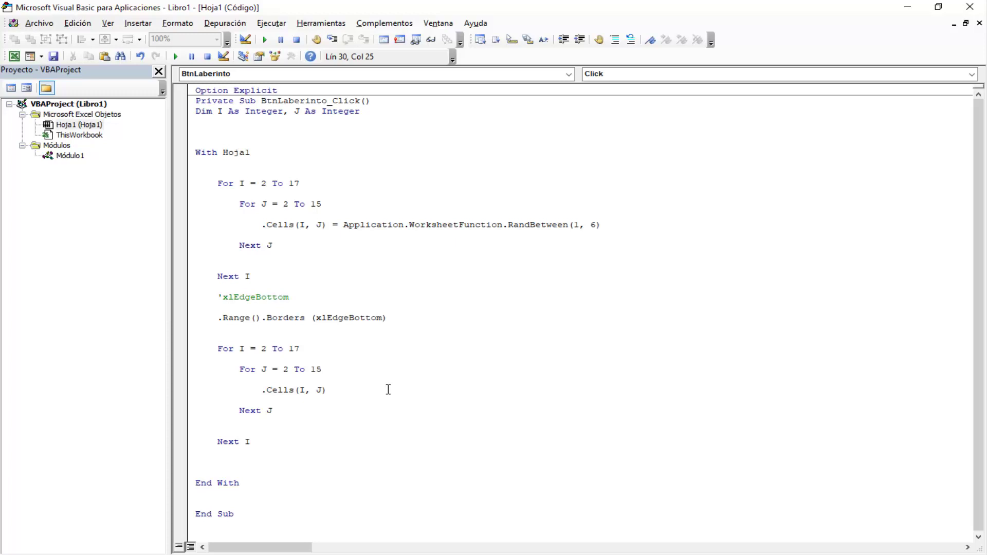
pyautogui.press('BackSpace')
pyautogui.press('BackSpace')
pyautogui.press('BackSpace')
pyautogui.press('BackSpace')
pyautogui.press('BackSpace')
pyautogui.press('BackSpace')
pyautogui.press('BackSpace')
pyautogui.press('BackSpace')
pyautogui.press('BackSpace')
pyautogui.write('.Cells')
pyautogui.write('(i,i')
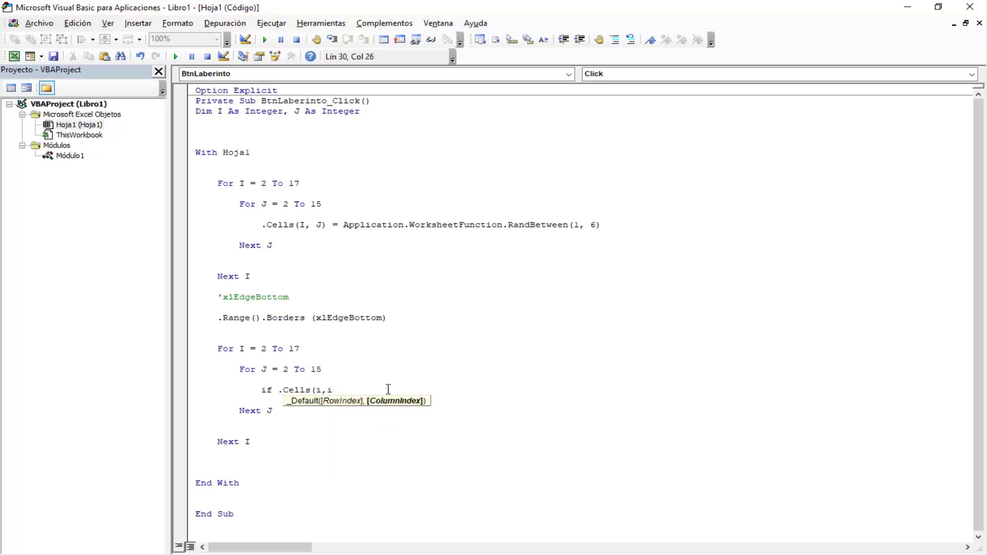
pyautogui.write('(')
pyautogui.press('BackSpace')
pyautogui.write(')=')
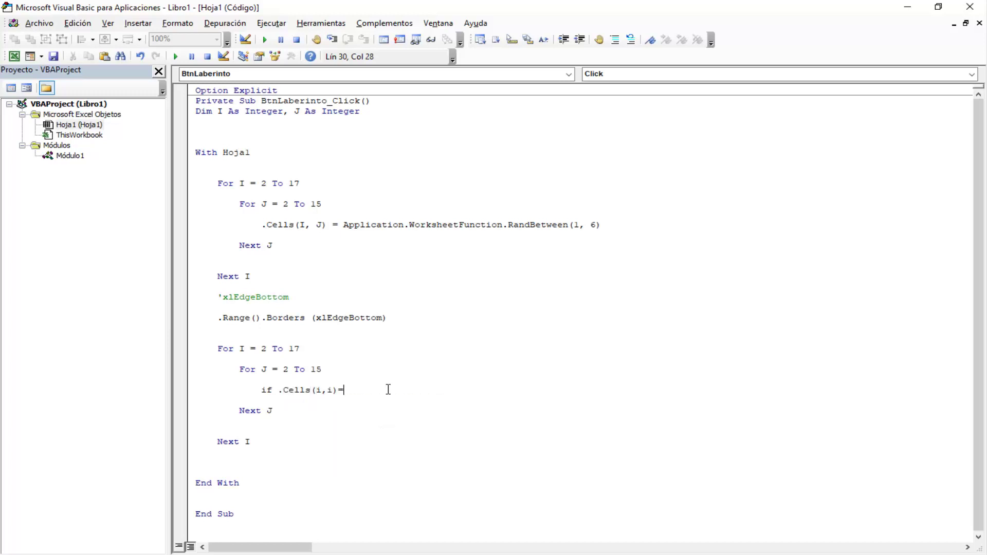
pyautogui.write('1 then ')
pyautogui.write('.Cells')
pyautogui.write('(i,j).')
pyautogui.write('bor')
pyautogui.write('ders')
pyautogui.write('(')
# Paste xlEdgeBottom as the argument and type a misspelled LineStyle = xlContinuous ending
pyautogui.hotkey('ctrl', 'v')
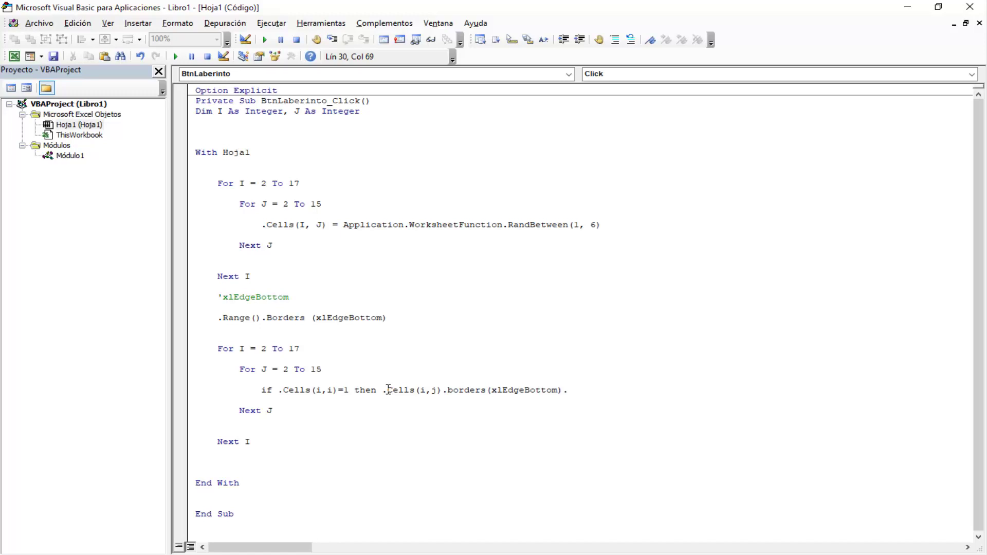
pyautogui.write('linstyl')
pyautogui.write('e')
pyautogui.press('BackSpace')
pyautogui.press('BackSpace')
pyautogui.press('BackSpace')
pyautogui.write('y')
pyautogui.write('e')
pyautogui.write('lc')
pyautogui.write('on')
pyautogui.write('nt')
pyautogui.write('onuouis')
pyautogui.press('Down')
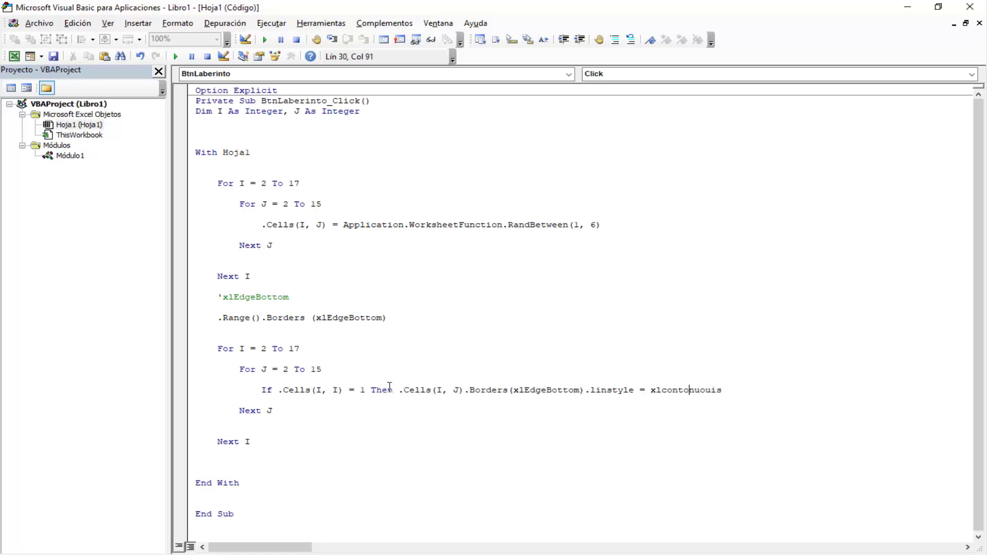
pyautogui.doubleClick(70, 157)
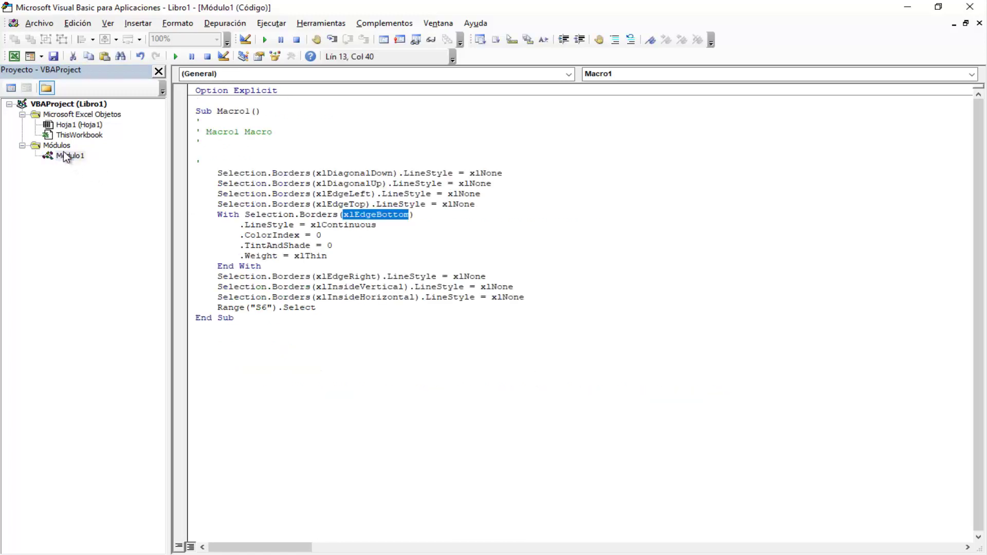
# Copy LineStyle and xlContinuous from Macro1 over the misspelled linstyle and xlcontonuouis in Hoja1
pyautogui.doubleClick(394, 204)
pyautogui.hotkey('ctrl', 'c')
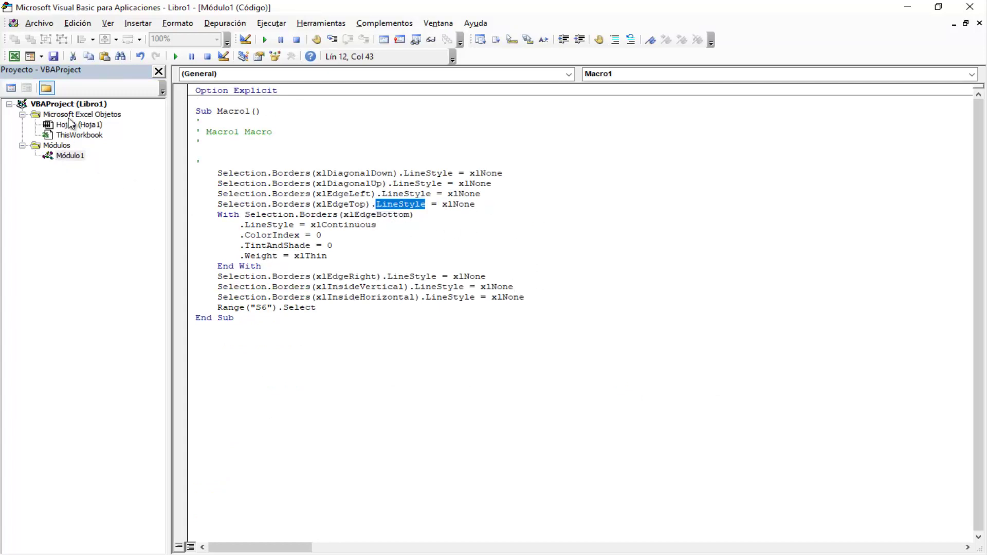
pyautogui.doubleClick(77, 125)
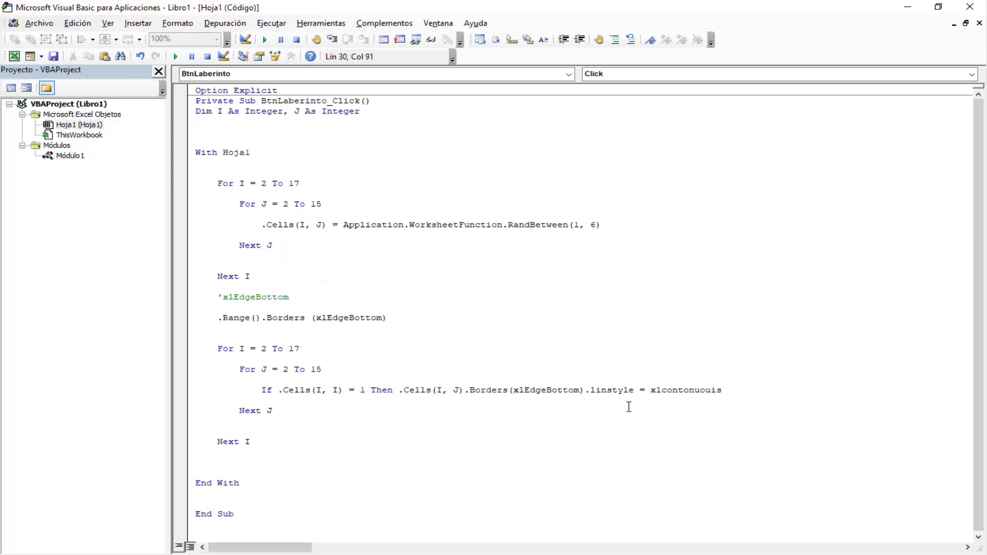
pyautogui.doubleClick(610, 390)
pyautogui.hotkey('ctrl', 'v')
pyautogui.click(701, 415)
pyautogui.doubleClick(696, 390)
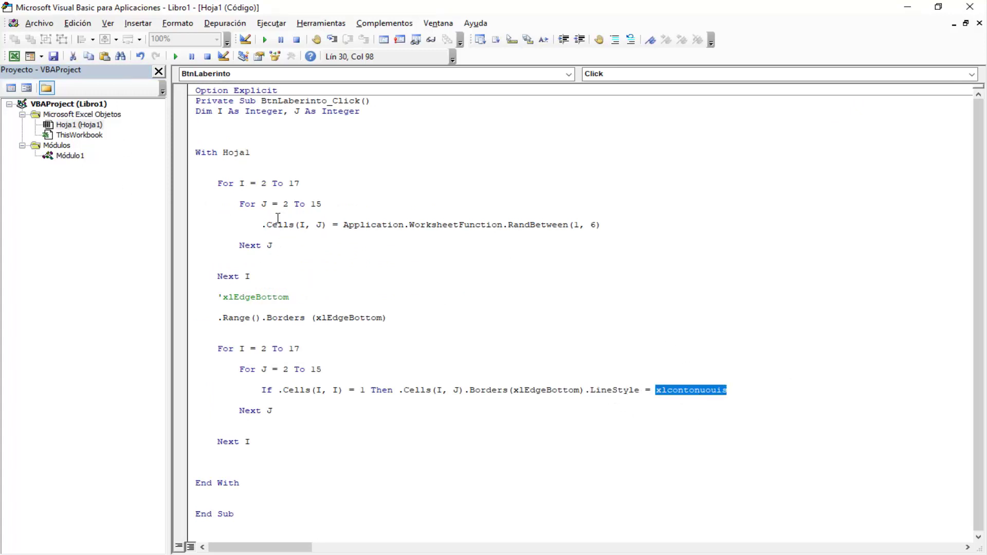
pyautogui.doubleClick(76, 156)
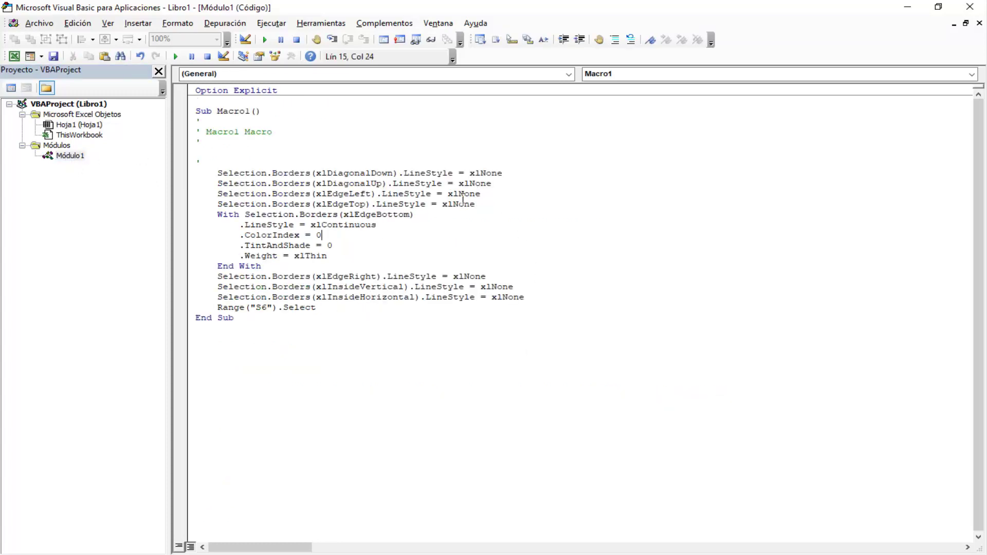
pyautogui.doubleClick(344, 225)
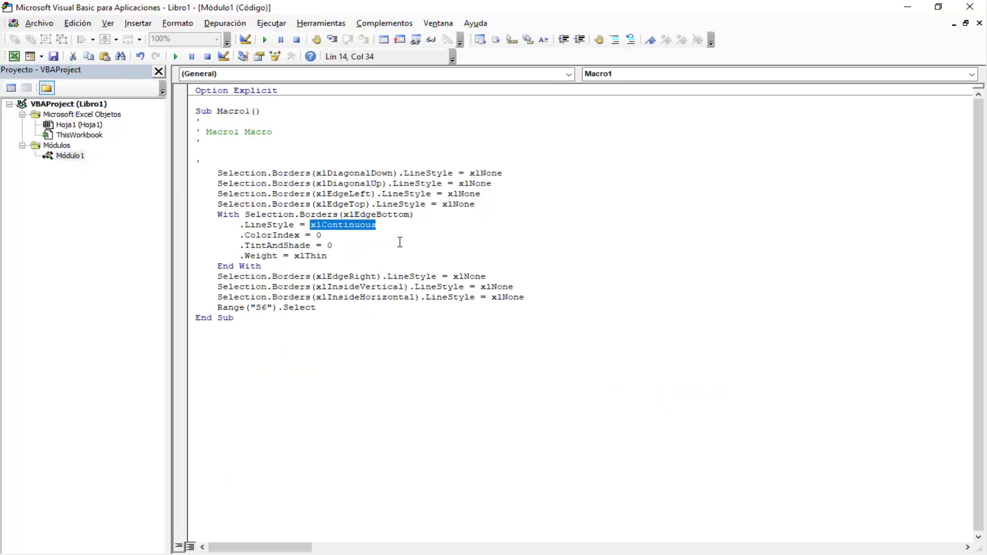
pyautogui.doubleClick(76, 125)
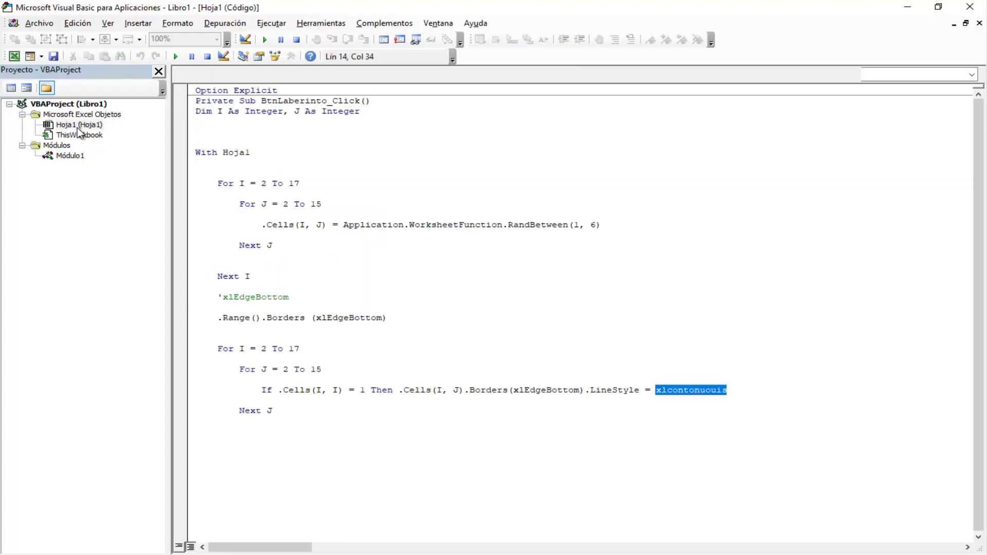
pyautogui.write('xlContinuous')
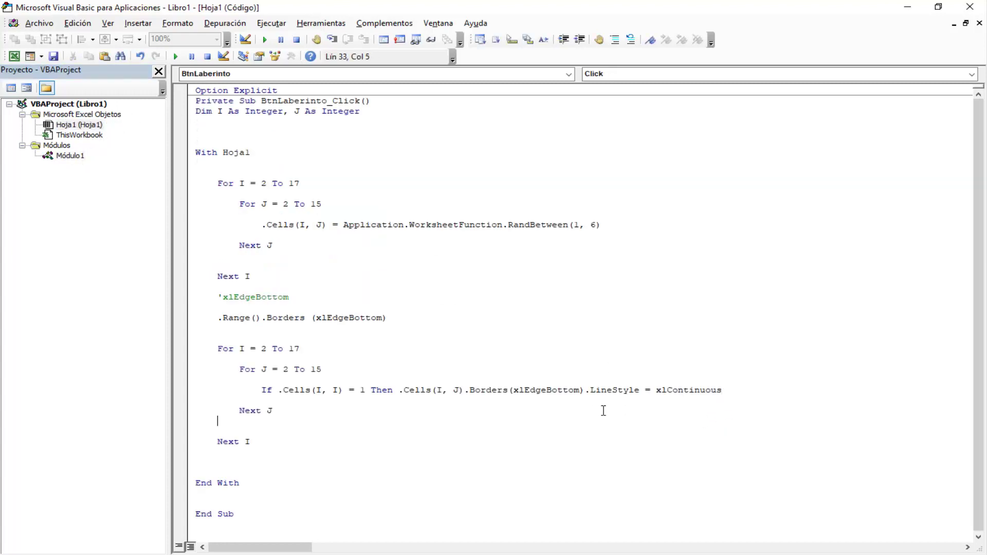
# Compile the project with Depuración > Compilar and acknowledge the compile error
pyautogui.click(552, 390)
pyautogui.click(225, 23)
pyautogui.click(241, 37)
pyautogui.click(494, 332)
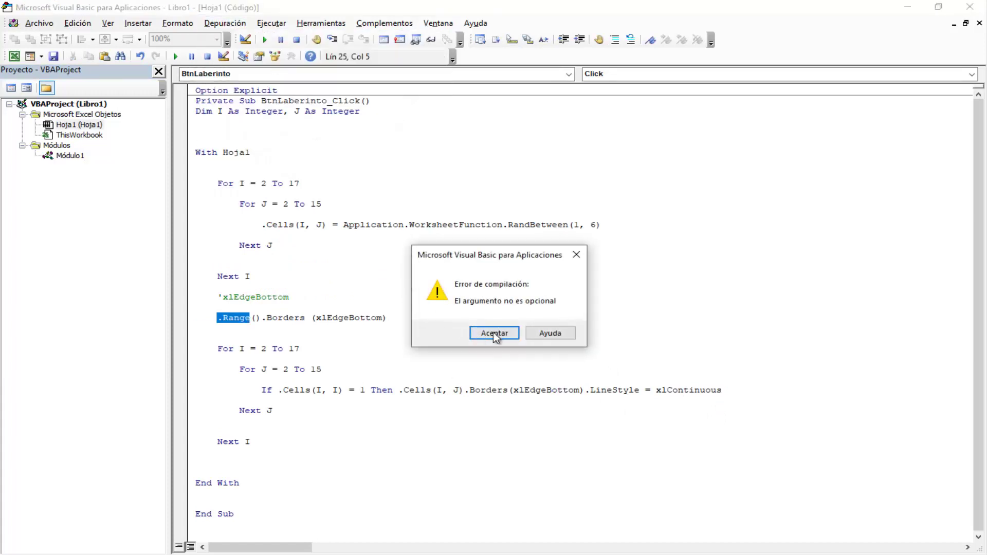
# Put an apostrophe before the .Range().Borders (xlEdgeBottom) line to comment it out
pyautogui.click(212, 308)
pyautogui.click(220, 320)
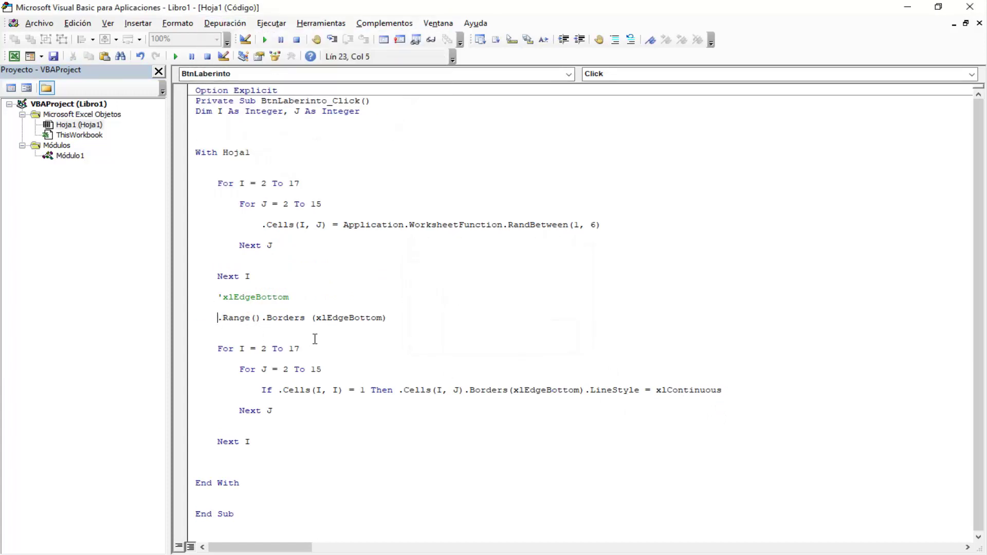
pyautogui.write("'")
pyautogui.click(334, 324)
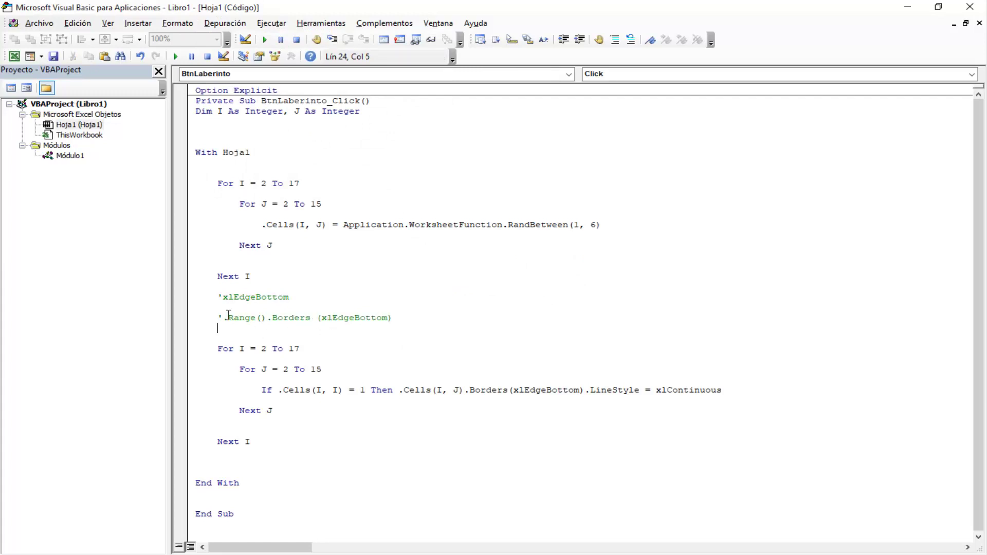
pyautogui.click(263, 319)
pyautogui.click(401, 318)
pyautogui.click(449, 328)
# Run Crear Laberinto on the worksheet to refill B2:O17 with fresh random numbers
pyautogui.click(455, 337)
pyautogui.click(912, 12)
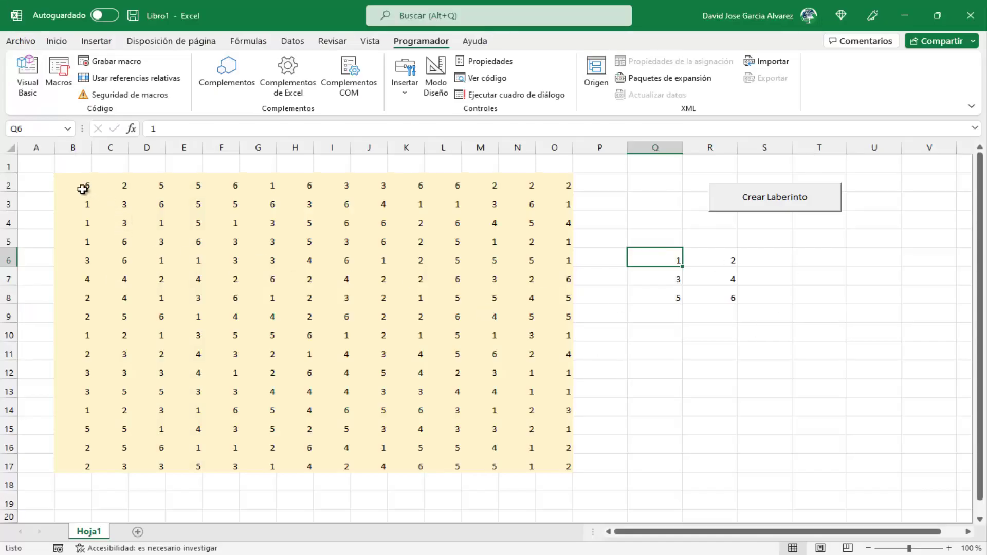
pyautogui.click(88, 204)
pyautogui.press('Down')
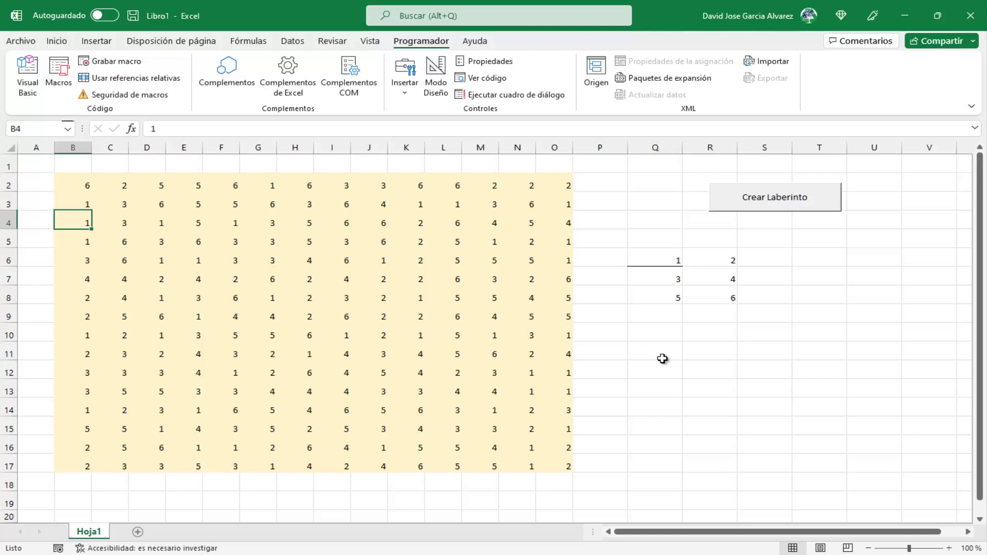
pyautogui.click(794, 195)
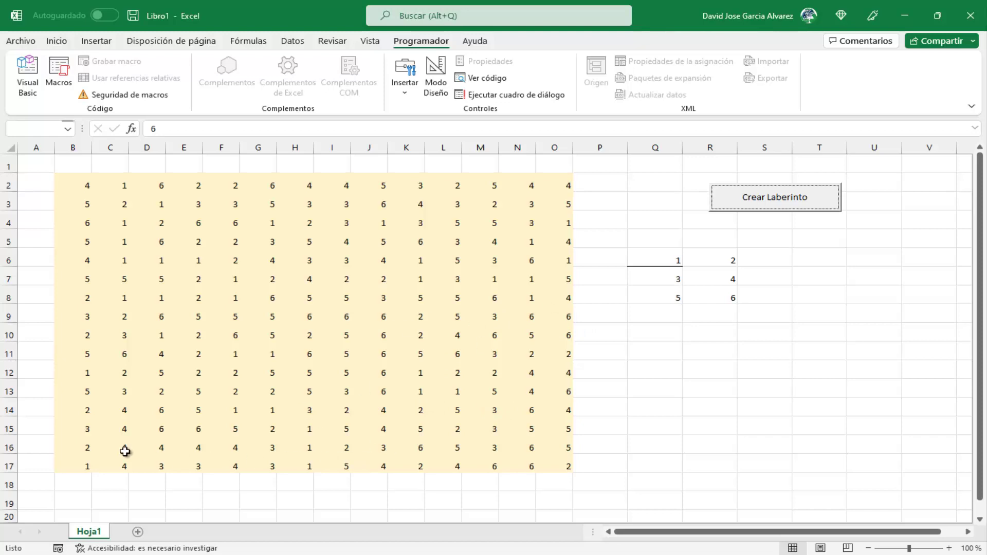
pyautogui.click(27, 83)
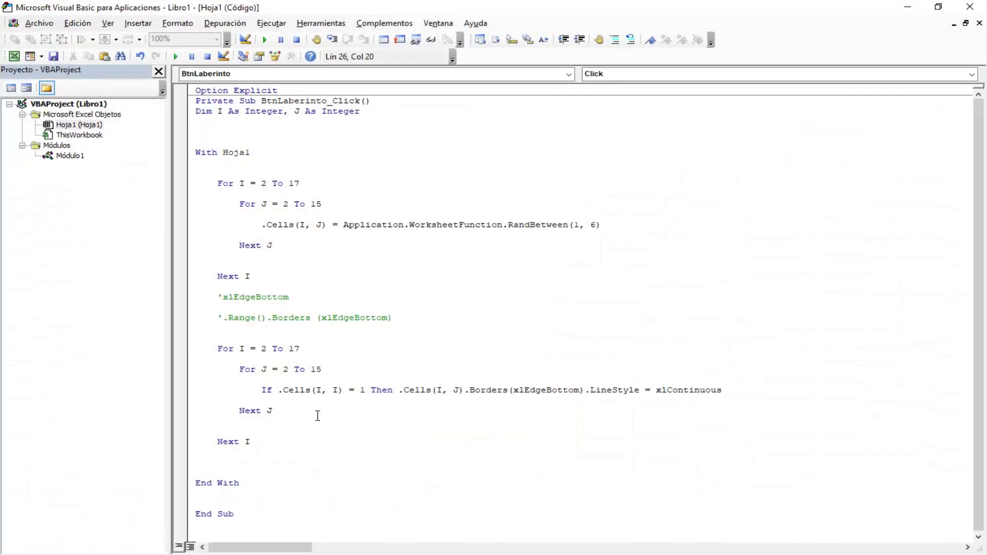
# Change .Cells(I, I) to .Cells(I, J) in the If line, then run Crear Laberinto to underline every 1 in B2:O17
pyautogui.doubleClick(337, 390)
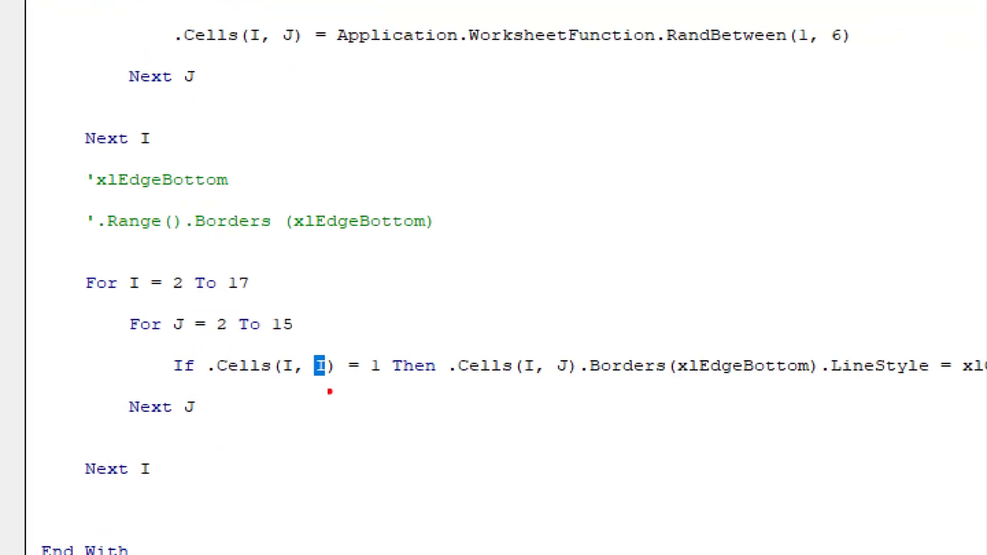
pyautogui.moveTo(322, 388); pyautogui.dragTo(332, 420)
pyautogui.moveTo(286, 384); pyautogui.dragTo(299, 440)
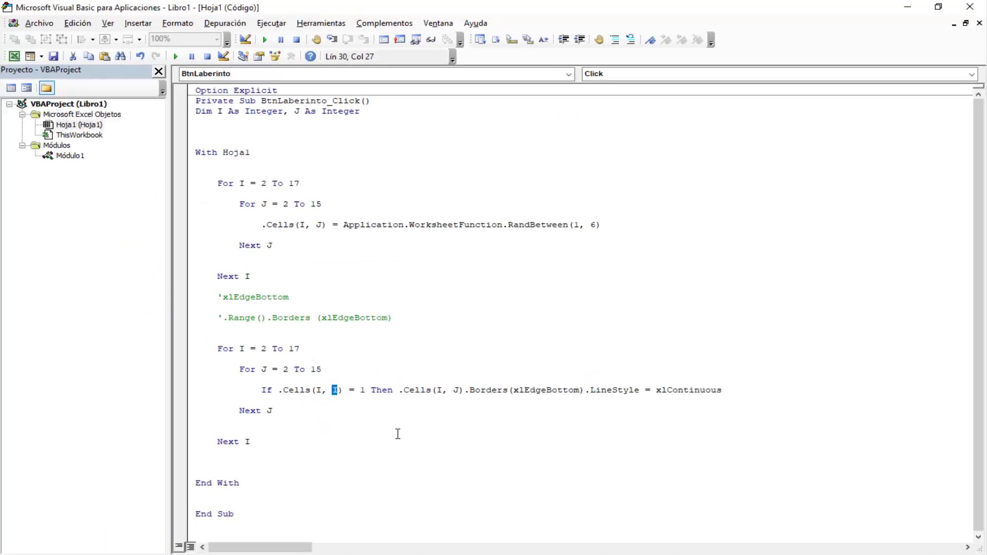
pyautogui.write('J')
pyautogui.click(613, 323)
pyautogui.click(907, 6)
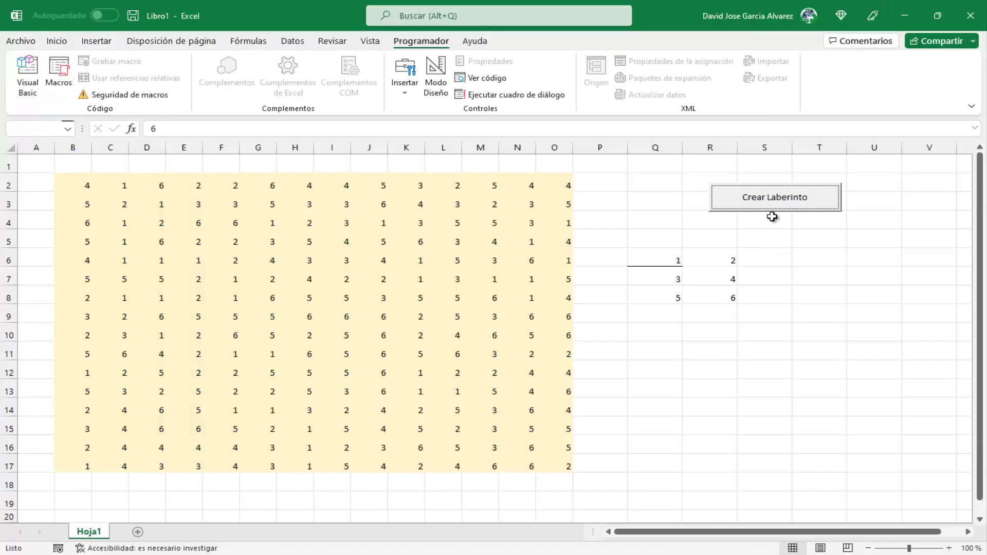
pyautogui.click(782, 204)
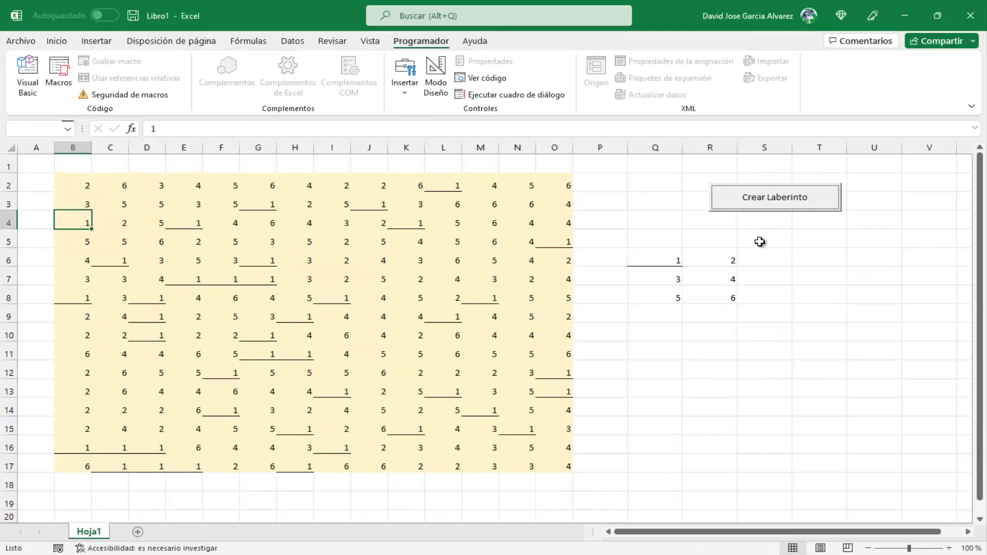
# Give cell R6, holding 2, a top border from the Borders list
pyautogui.click(710, 260)
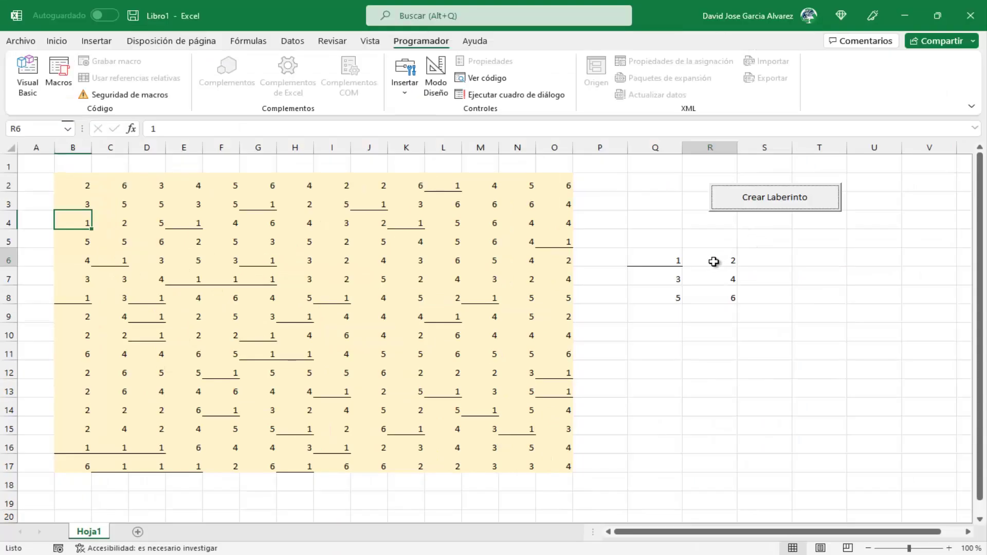
pyautogui.click(57, 41)
pyautogui.click(210, 90)
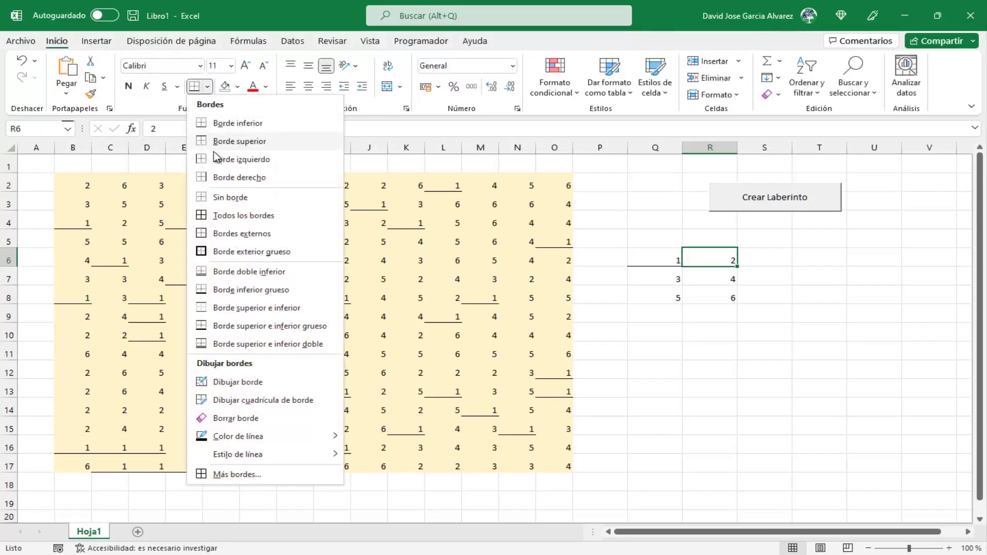
pyautogui.click(722, 327)
# Give cell Q7 a left border and cell R7 a right border
pyautogui.click(664, 276)
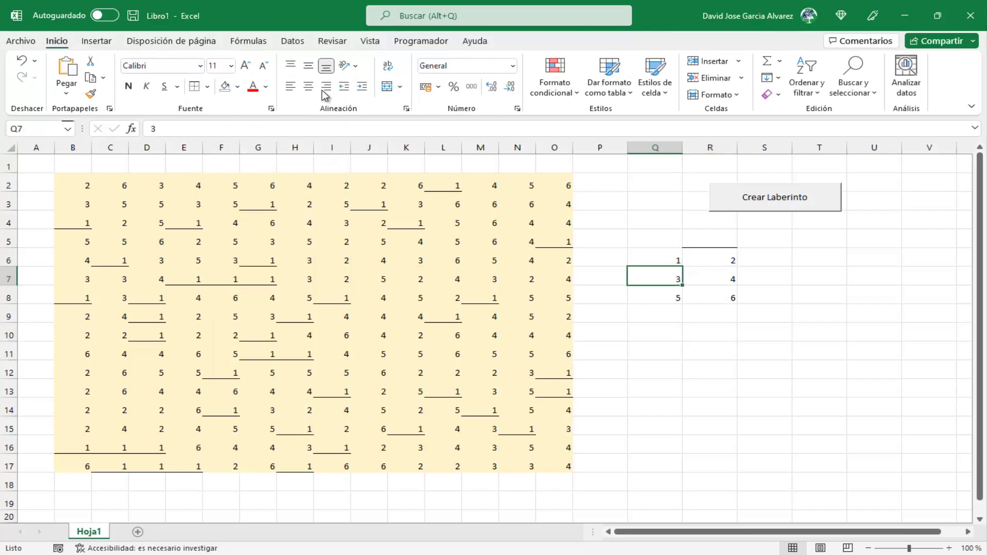
pyautogui.click(209, 88)
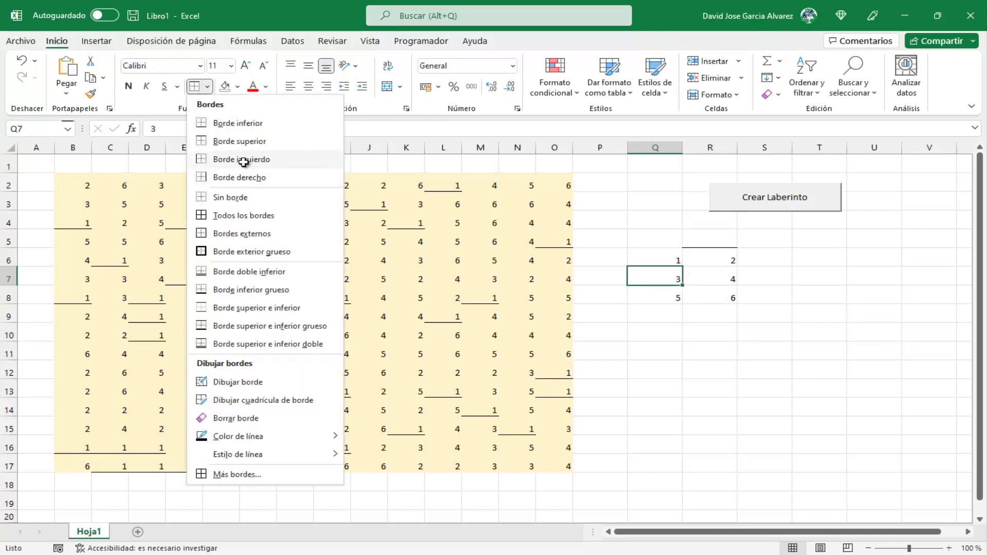
pyautogui.click(246, 162)
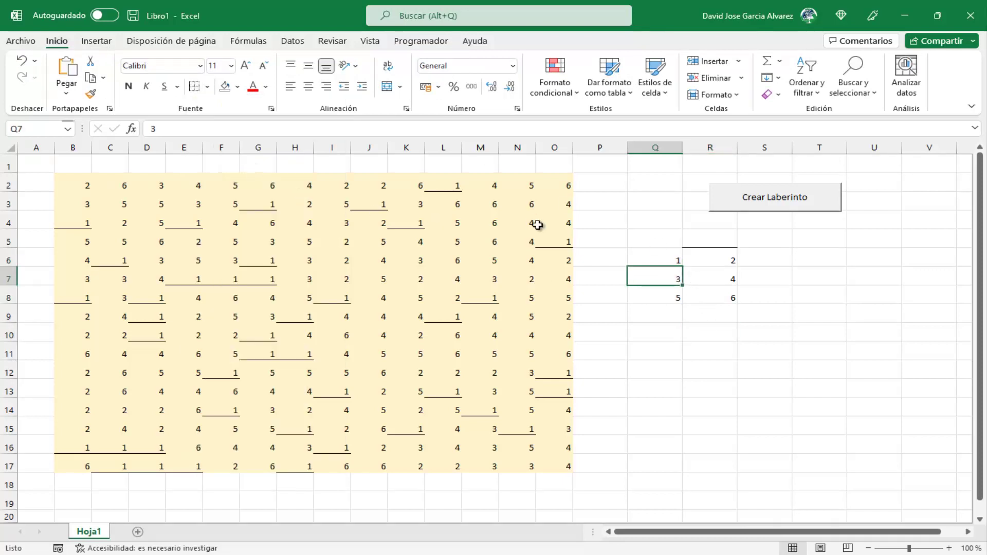
pyautogui.click(717, 277)
pyautogui.click(207, 86)
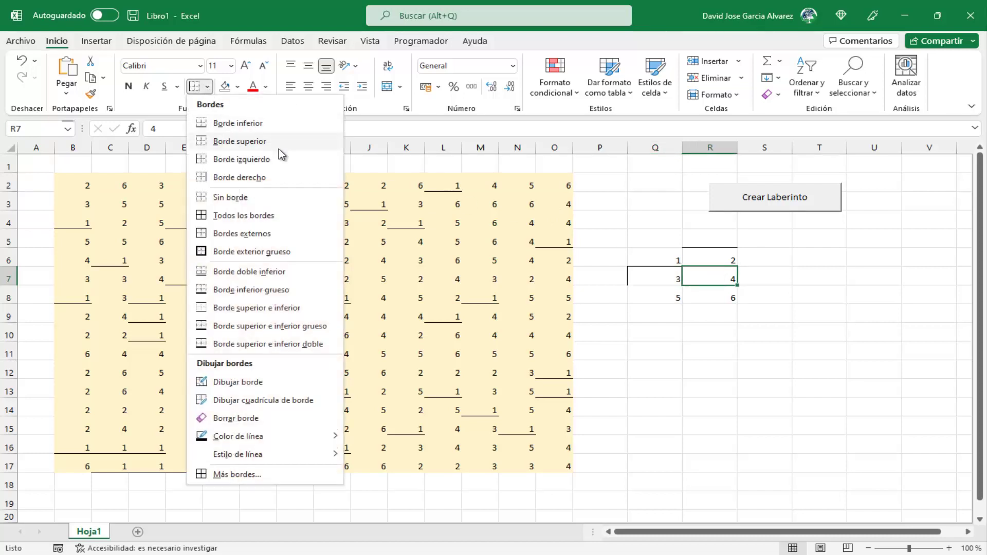
pyautogui.click(249, 179)
pyautogui.click(751, 350)
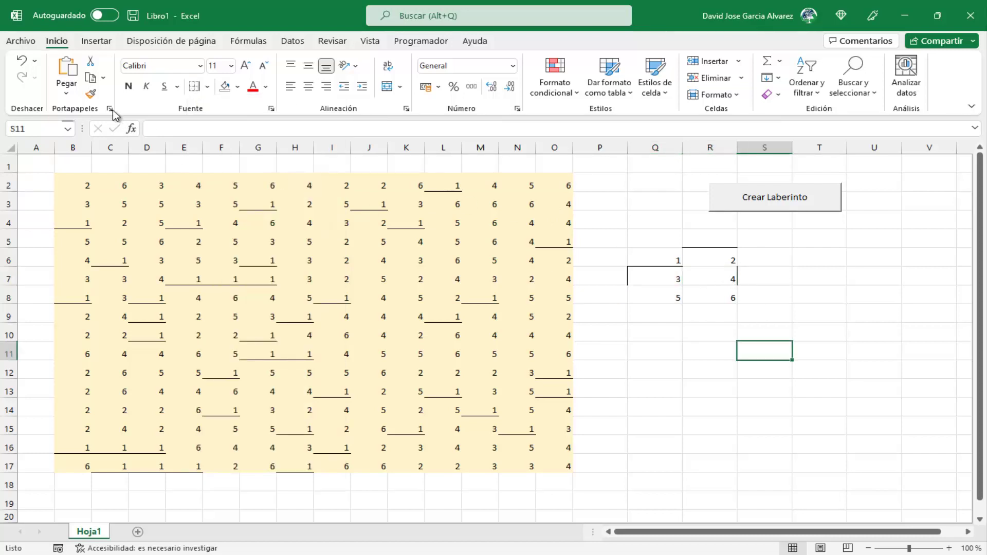
pyautogui.click(421, 41)
# In the macro code, paste extra copies of the bottom-border If line below it
pyautogui.click(22, 72)
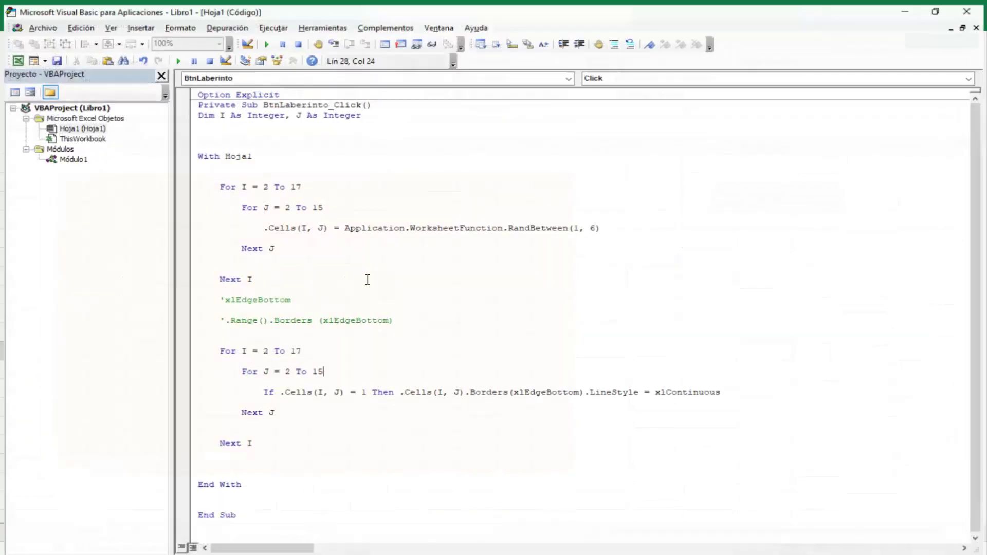
pyautogui.click(189, 394)
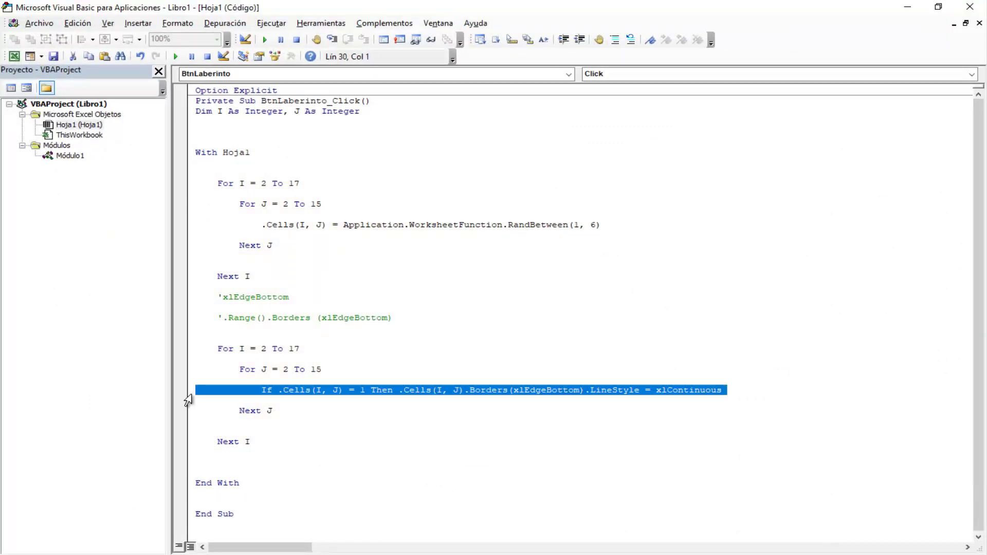
pyautogui.click(188, 399)
pyautogui.write('If .Cells(I, J) = 1 Then .Cells(I, J).Borders(xlEdgeBottom).LineStyle = xlContinuous')
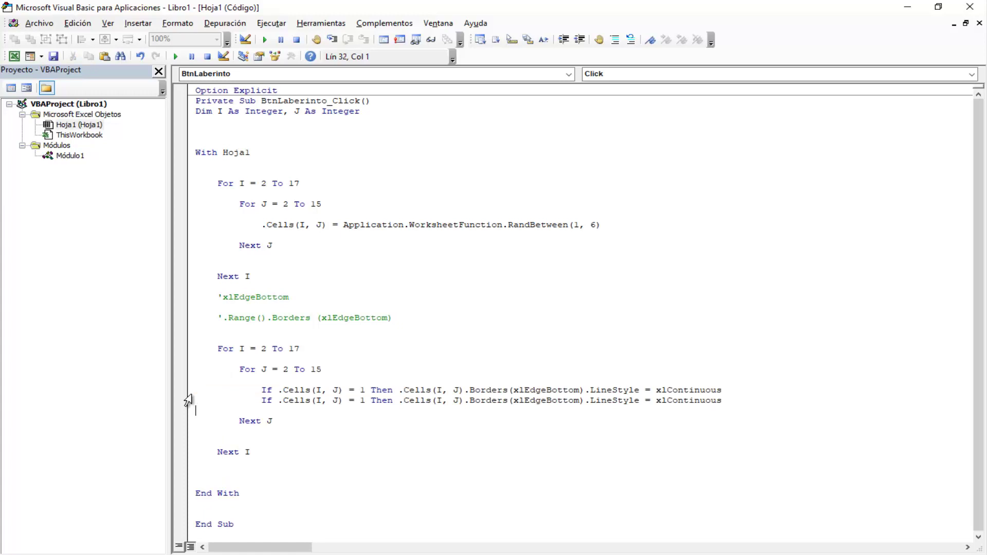
pyautogui.write('If .Cells(I, J) = 1 Then .Cells(I, J).Borders(xlEdgeBottom).LineStyle = xlContinuous')
pyautogui.write('If .Cells(I, J) = 1 Then .Cells(I, J).Borders(xlEdgeBottom).LineStyle = xlContinuous')
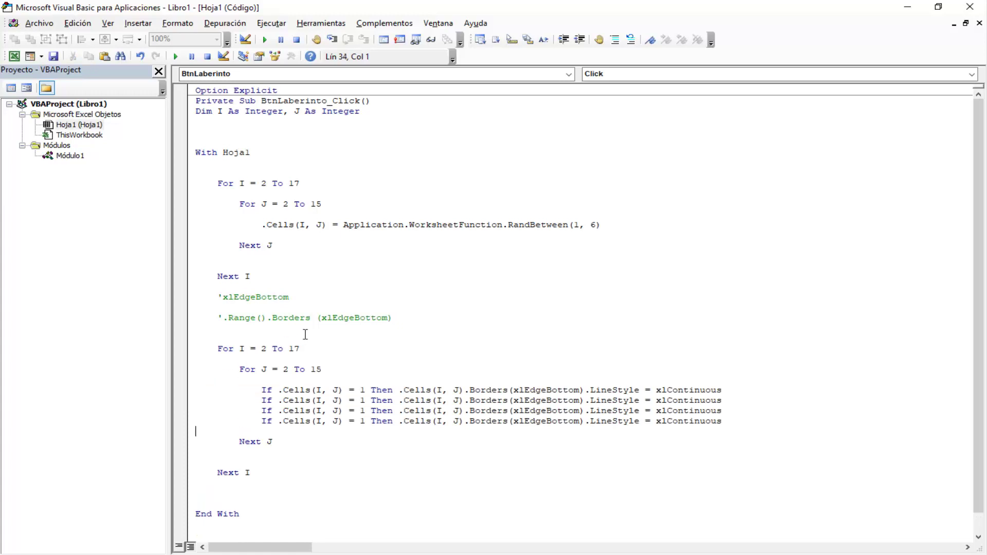
# Uncomment the .Range().Borders line and insert xlEdgeTop there via IntelliSense
pyautogui.click(224, 317)
pyautogui.press('BackSpace')
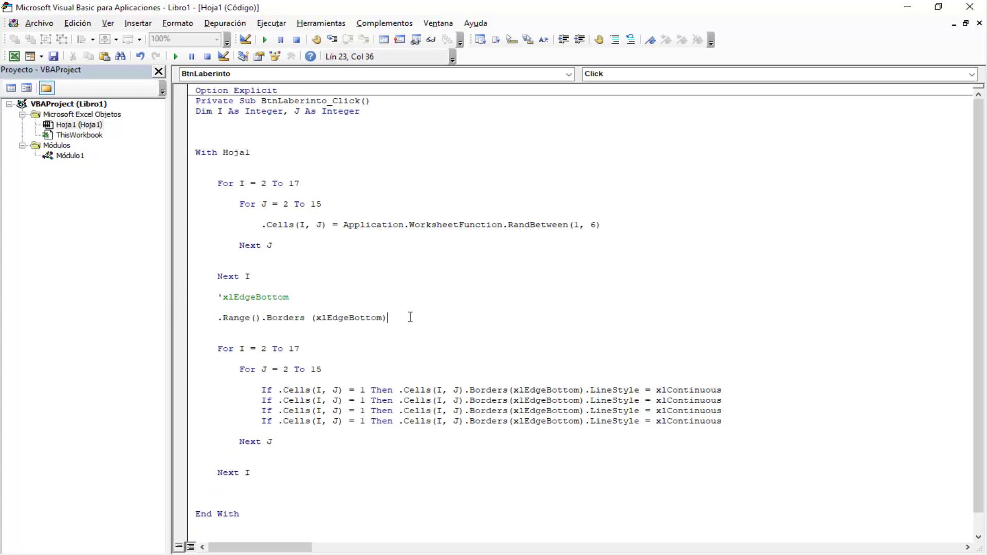
pyautogui.press('BackSpace')
pyautogui.press('BackSpace')
pyautogui.press('BackSpace')
pyautogui.write('(')
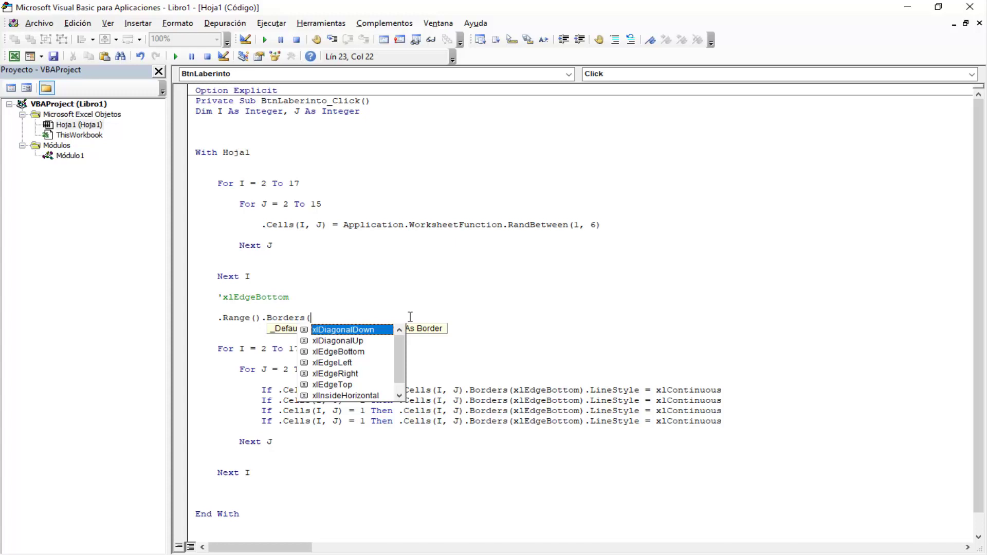
pyautogui.press('Down')
pyautogui.press('Down')
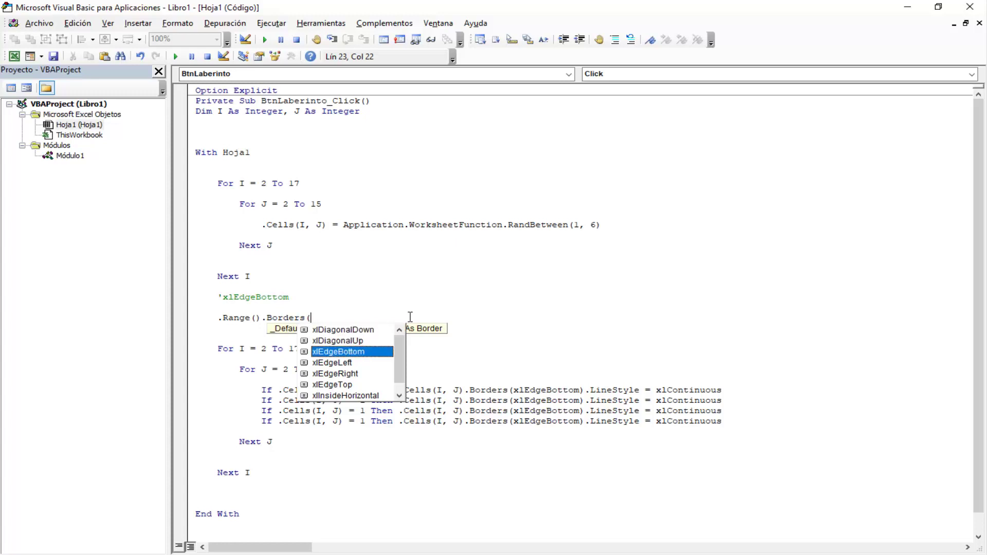
pyautogui.press('Down')
pyautogui.press('Down')
pyautogui.press('Down')
pyautogui.press('Tab')
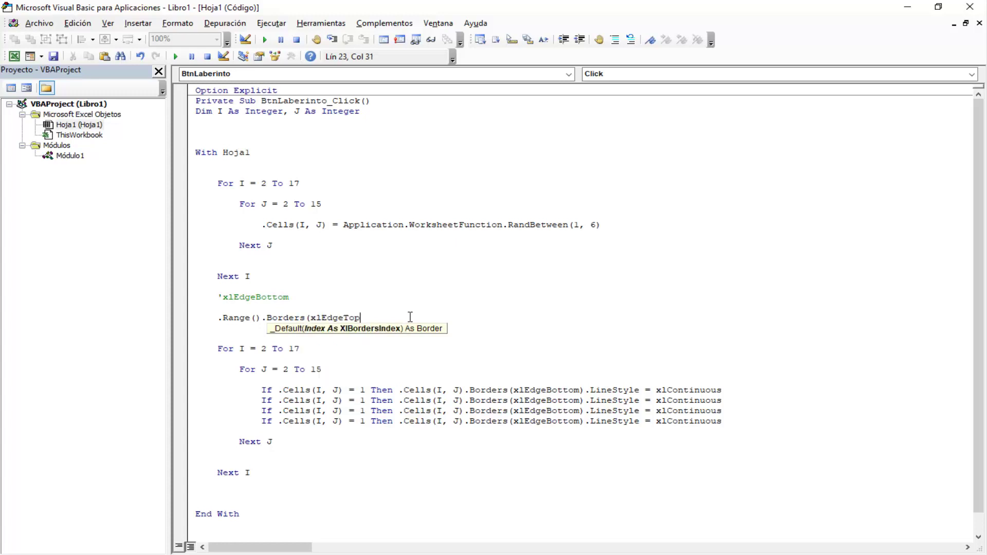
pyautogui.write(')')
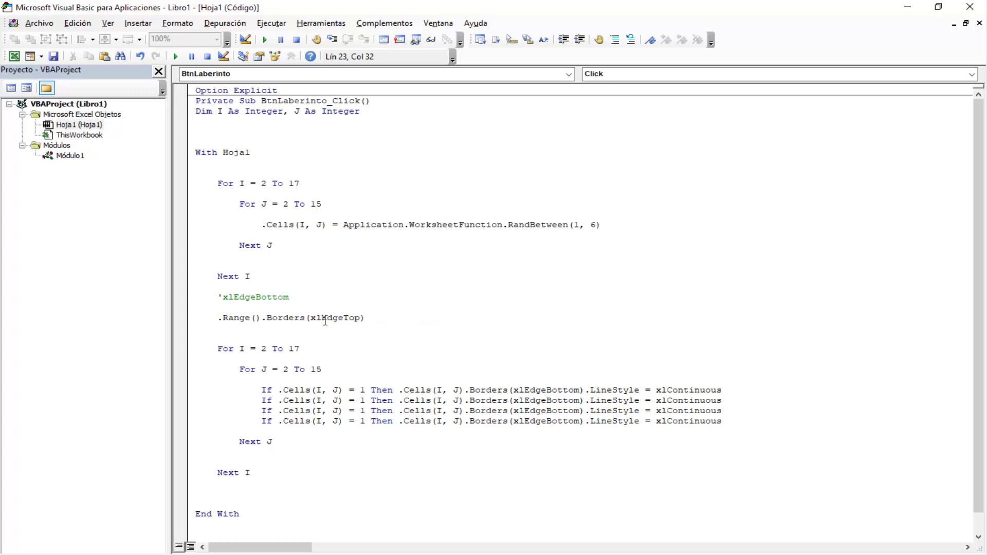
# Change the second If line to test for 2 with xlEdgeTop, then clear xlEdgeTop from the Range line
pyautogui.doubleClick(334, 318)
pyautogui.hotkey('ctrl', 'c')
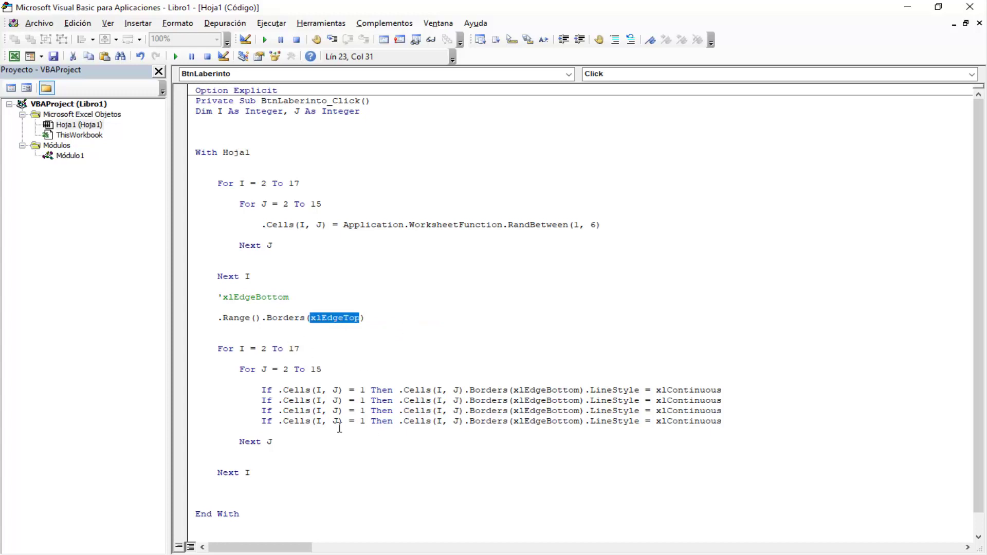
pyautogui.doubleClick(365, 400)
pyautogui.write('2')
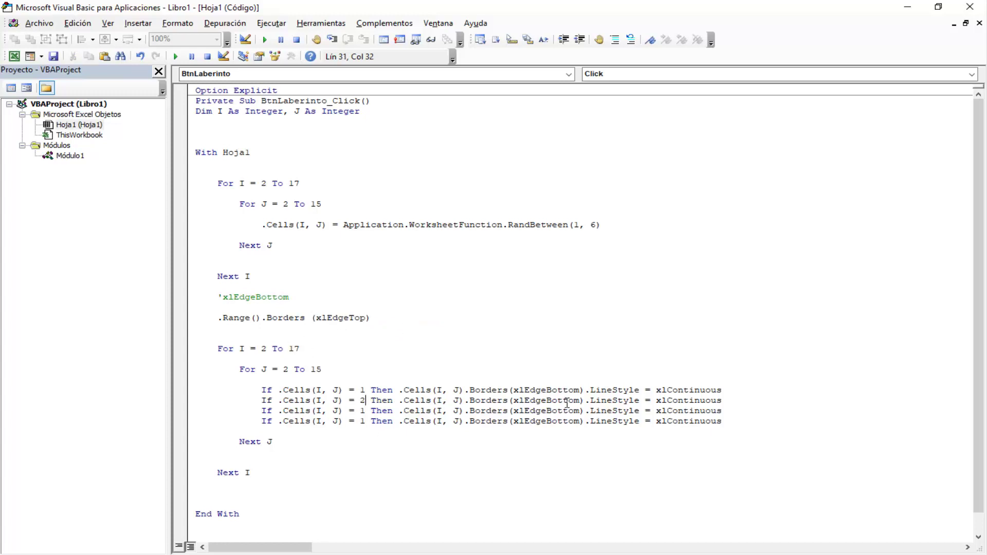
pyautogui.doubleClick(547, 401)
pyautogui.hotkey('ctrl', 'v')
pyautogui.click(541, 438)
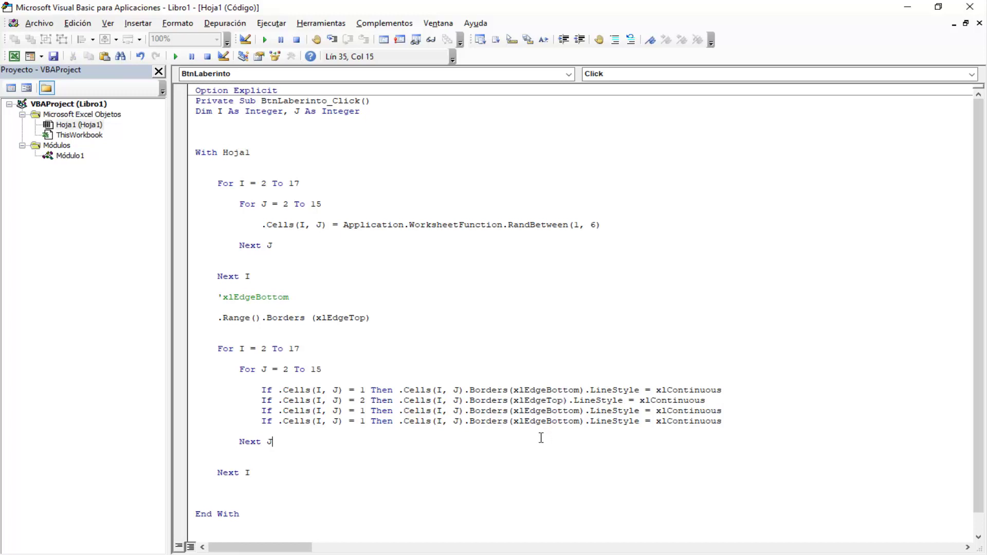
pyautogui.click(383, 319)
pyautogui.press('BackSpace')
pyautogui.press('BackSpace')
pyautogui.press('BackSpace')
pyautogui.press('BackSpace')
pyautogui.press('BackSpace')
pyautogui.press('BackSpace')
# Replace xlEdgeBottom with xlEdgeLeft on the third If line, using the Range line's IntelliSense
pyautogui.write('(')
pyautogui.press('Down')
pyautogui.press('Down')
pyautogui.press('Down')
pyautogui.press('Down')
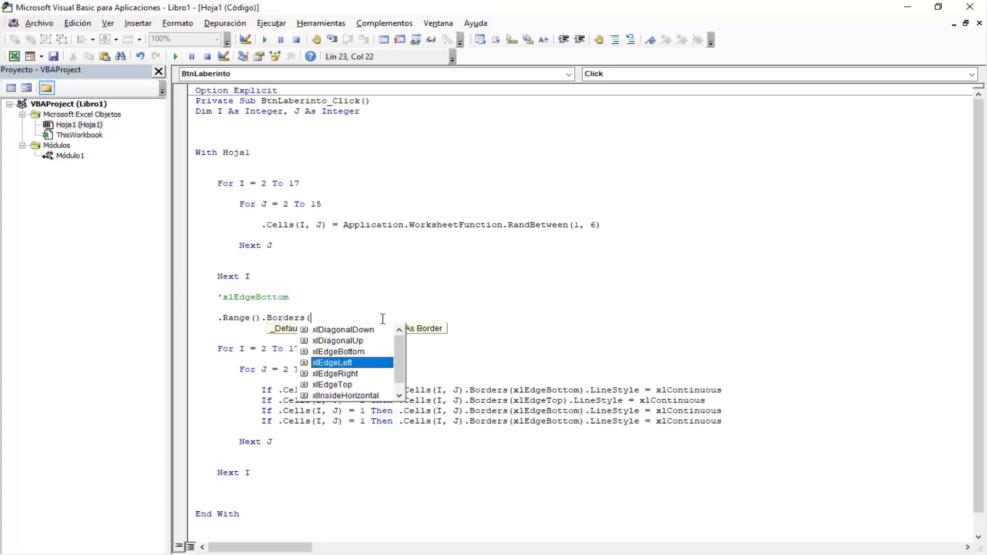
pyautogui.press('Tab')
pyautogui.write(')')
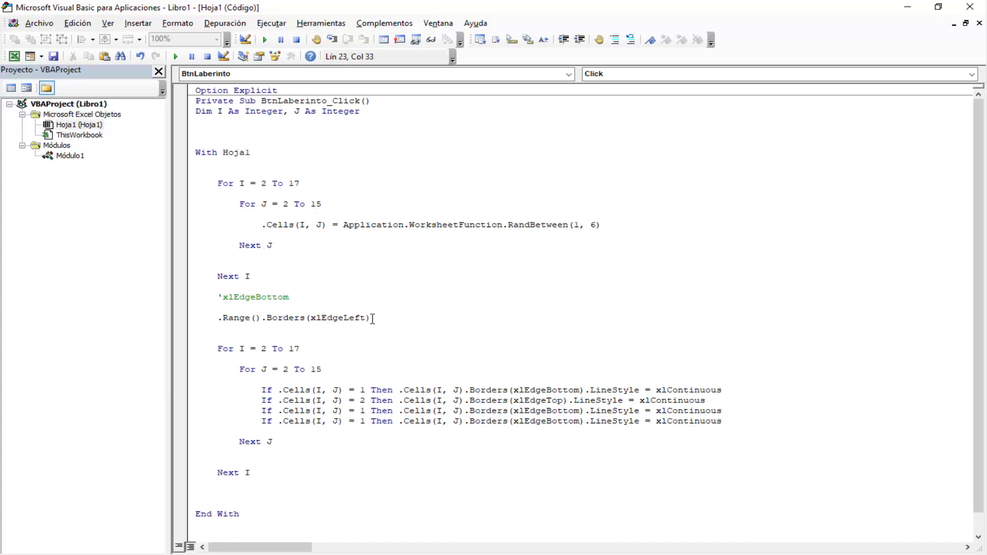
pyautogui.doubleClick(340, 317)
pyautogui.hotkey('ctrl', 'c')
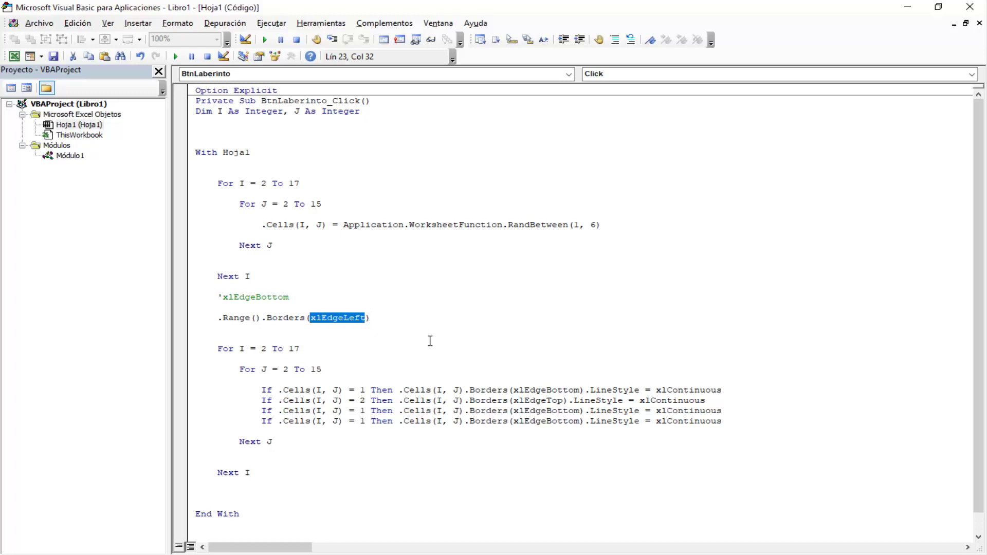
pyautogui.doubleClick(566, 413)
pyautogui.hotkey('ctrl', 'v')
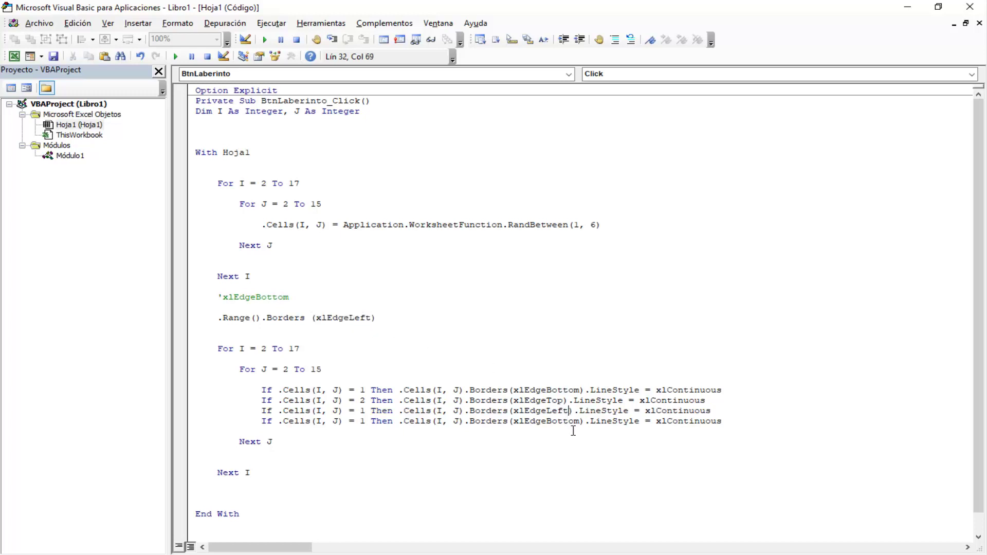
pyautogui.click(573, 431)
pyautogui.click(381, 318)
pyautogui.press('BackSpace')
pyautogui.press('BackSpace')
pyautogui.press('BackSpace')
# Replace xlEdgeBottom with xlEdgeRight on the fourth If line
pyautogui.write('(')
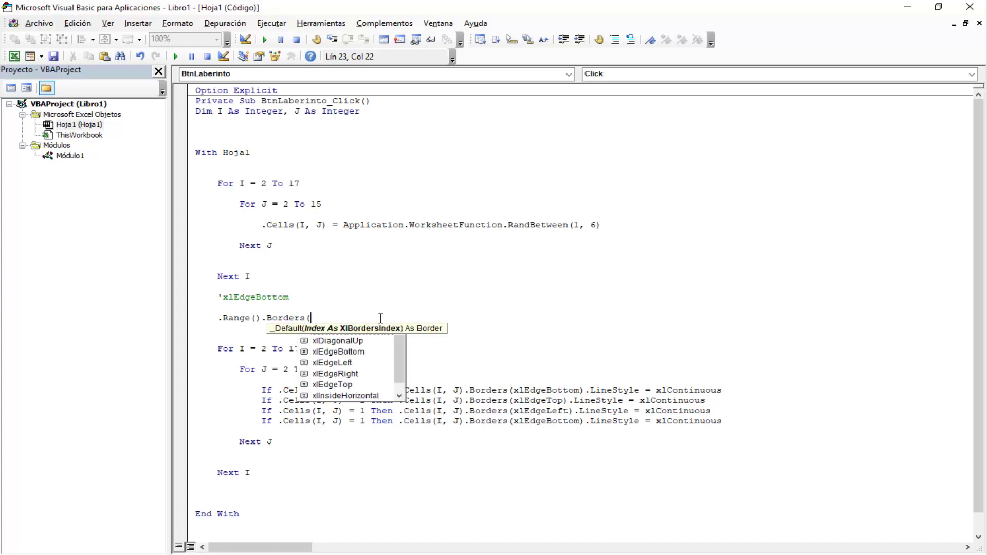
pyautogui.press('Down')
pyautogui.press('Down')
pyautogui.press('Down')
pyautogui.press('Down')
pyautogui.press('Down')
pyautogui.press('Tab')
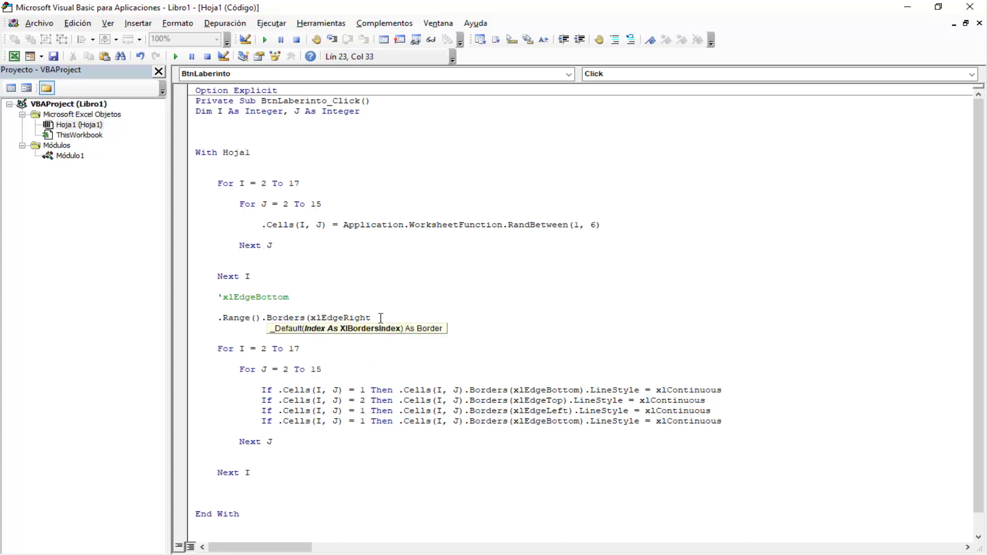
pyautogui.write(')')
pyautogui.doubleClick(340, 318)
pyautogui.hotkey('ctrl', 'c')
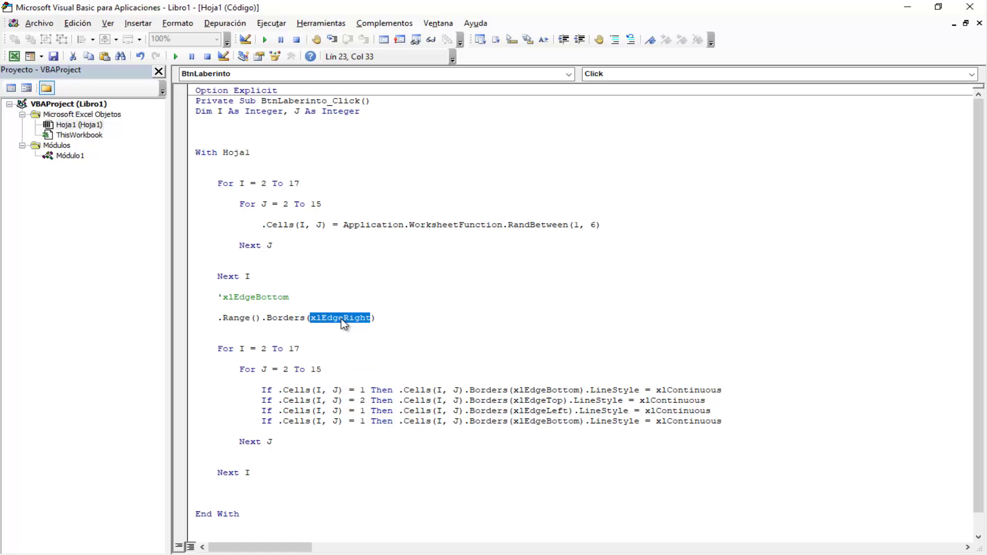
pyautogui.doubleClick(562, 422)
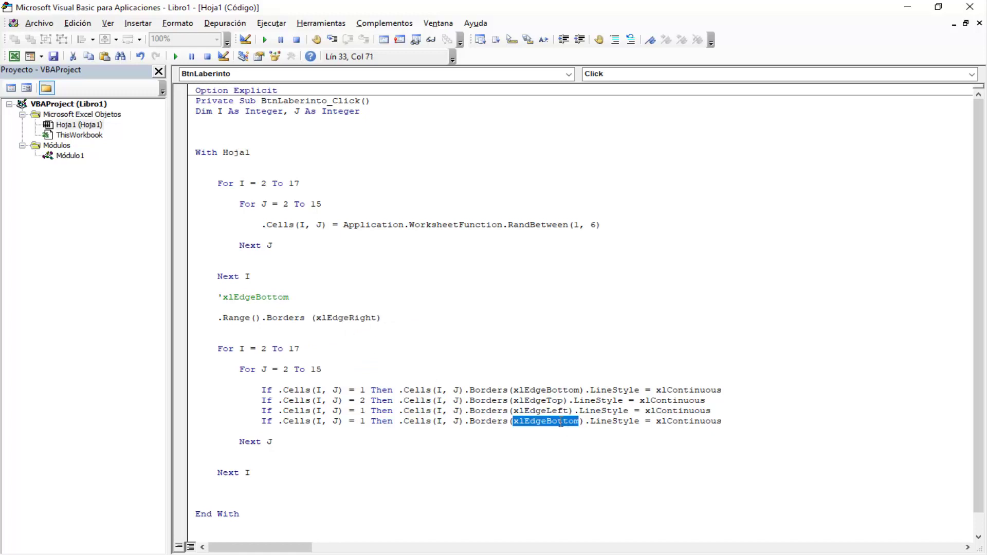
pyautogui.hotkey('ctrl', 'v')
pyautogui.click(549, 441)
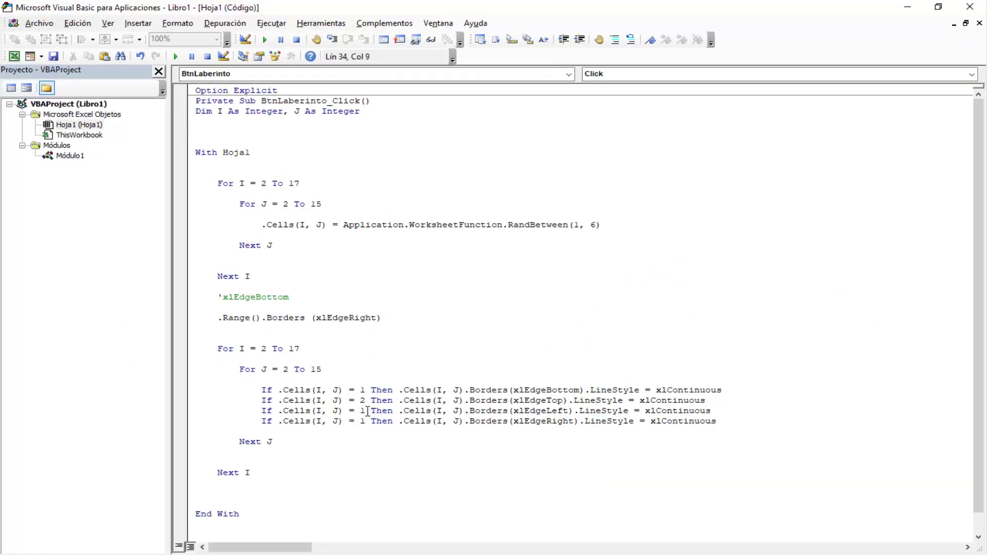
# Change the xlEdgeLeft line's value to 3 and the xlEdgeRight line's value to 4
pyautogui.doubleClick(368, 411)
pyautogui.write('3')
pyautogui.press('Down')
pyautogui.press('BackSpace')
pyautogui.write('4')
pyautogui.press('Down')
pyautogui.click(907, 7)
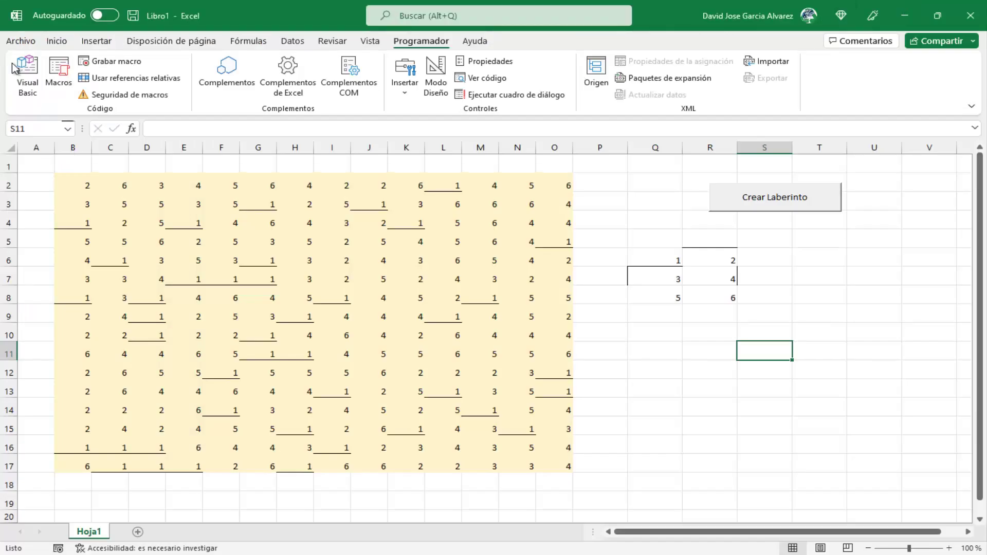
# Comment out the unfinished .Range() line with an apostrophe
pyautogui.click(27, 72)
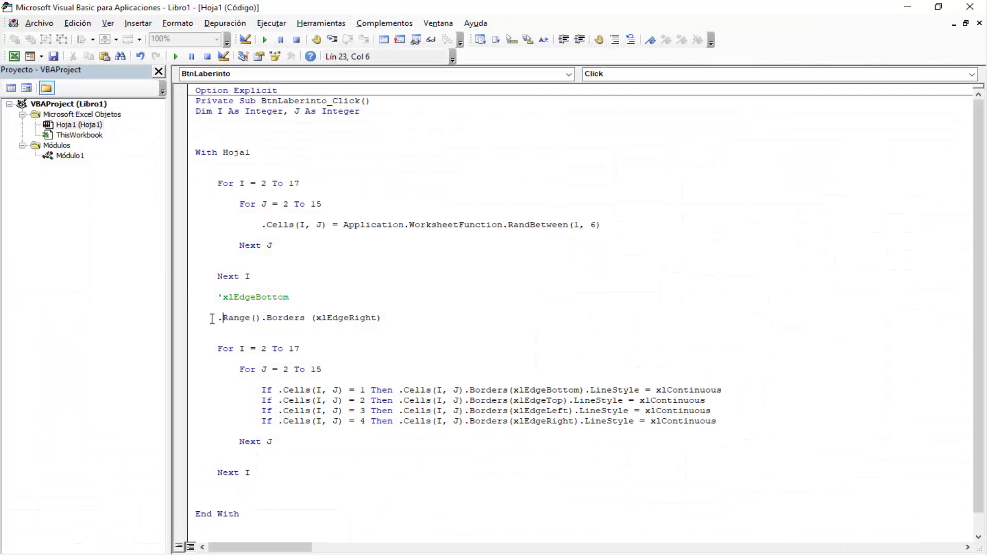
pyautogui.moveTo(218, 319); pyautogui.dragTo(223, 319)
pyautogui.write("'")
pyautogui.press('Down')
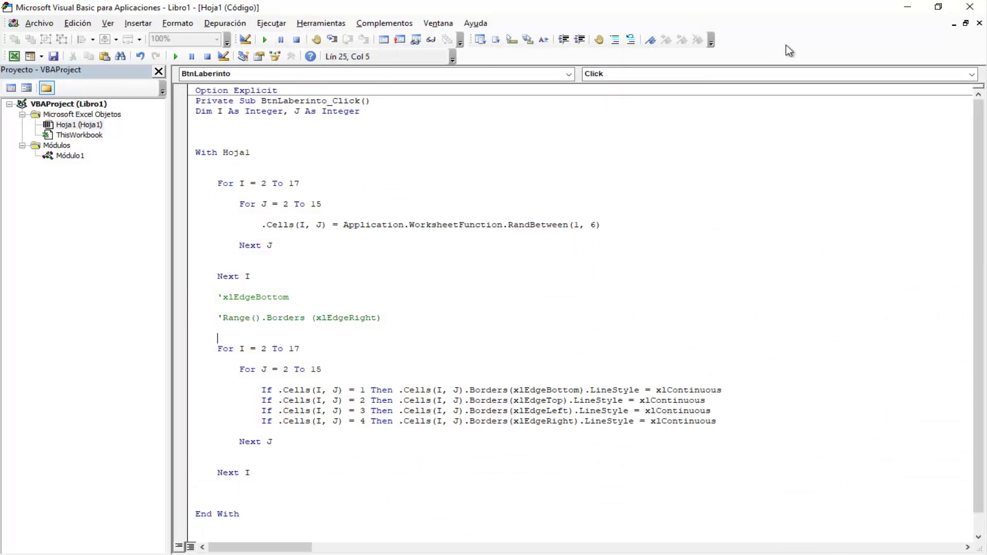
# Run Crear Laberinto four times to regenerate the maze numbers and borders
pyautogui.click(907, 7)
pyautogui.click(786, 208)
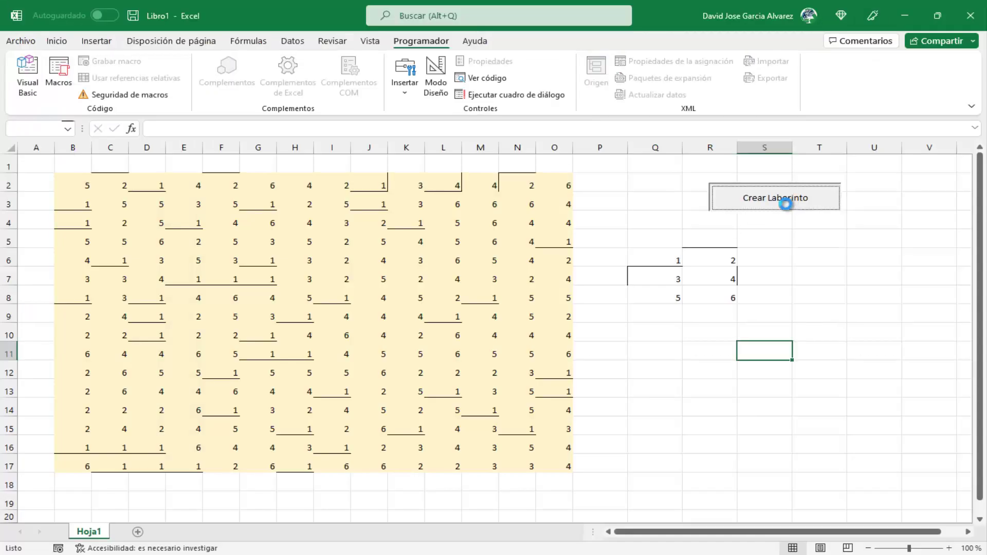
pyautogui.click(768, 188)
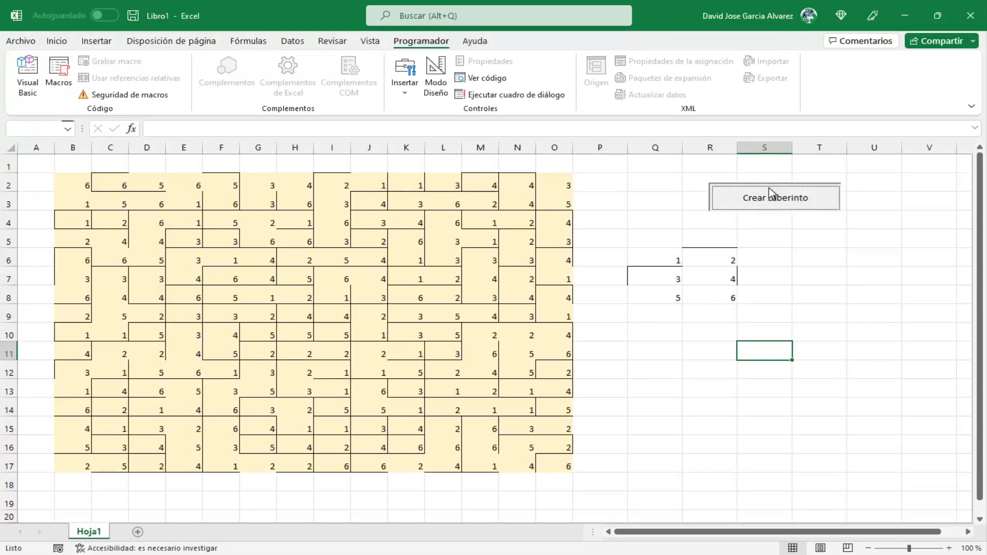
pyautogui.click(769, 188)
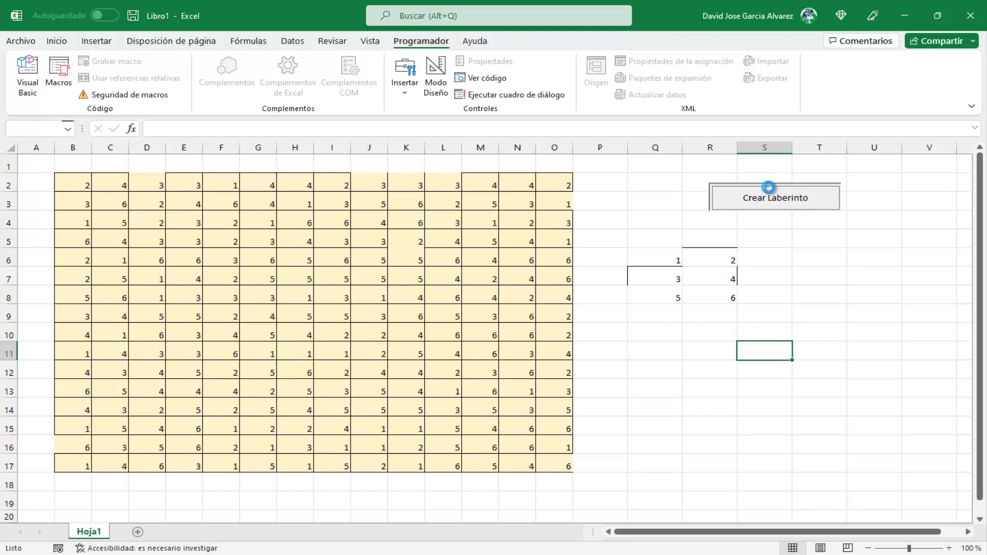
pyautogui.click(770, 193)
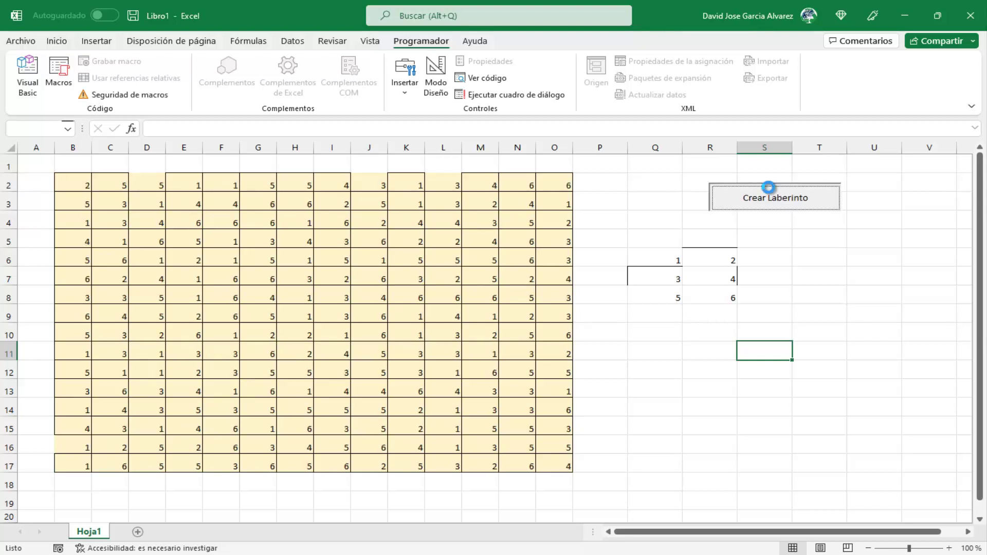
# Add a .Cells.Clear statement right after With Hoja1 in the maze macro
pyautogui.click(22, 77)
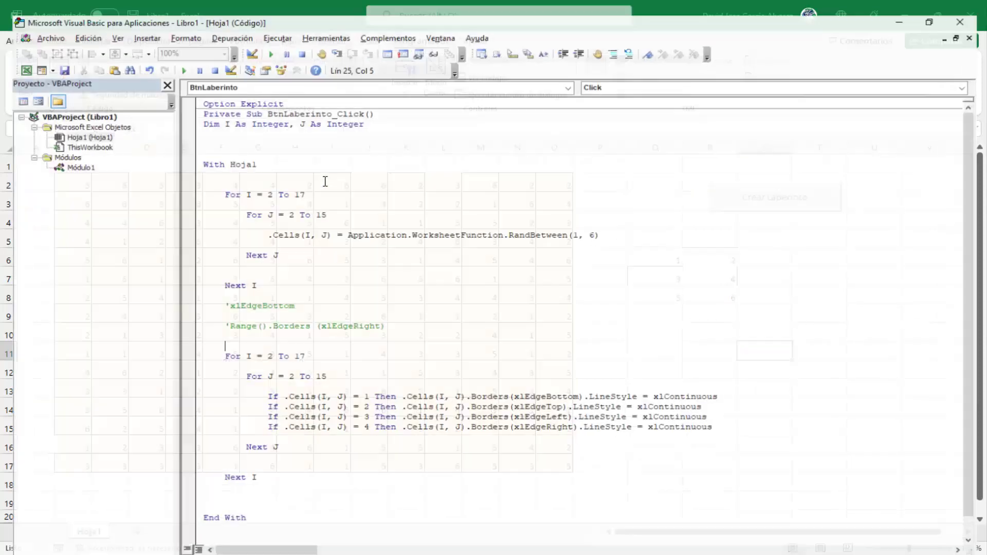
pyautogui.click(338, 166)
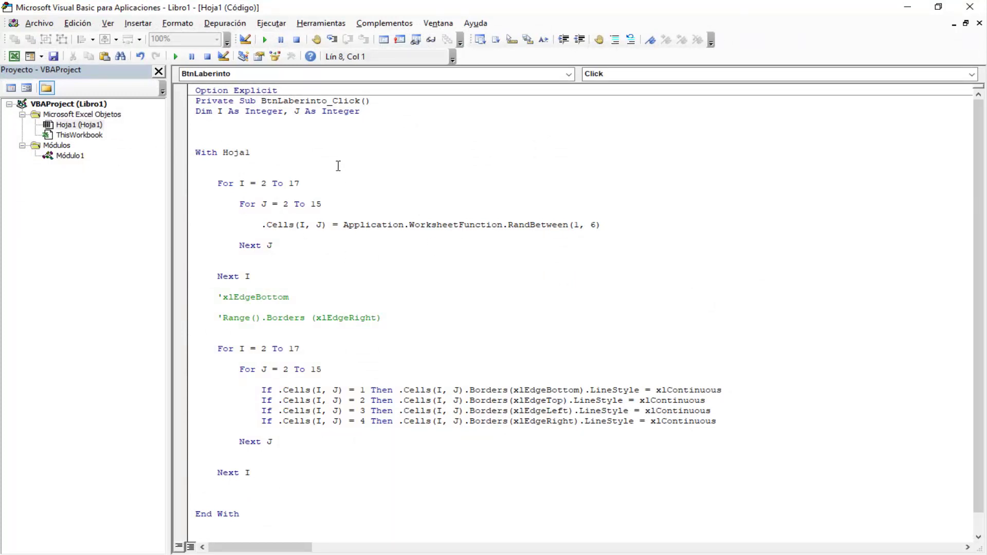
pyautogui.press('Return')
pyautogui.press('Tab')
pyautogui.write('.ce')
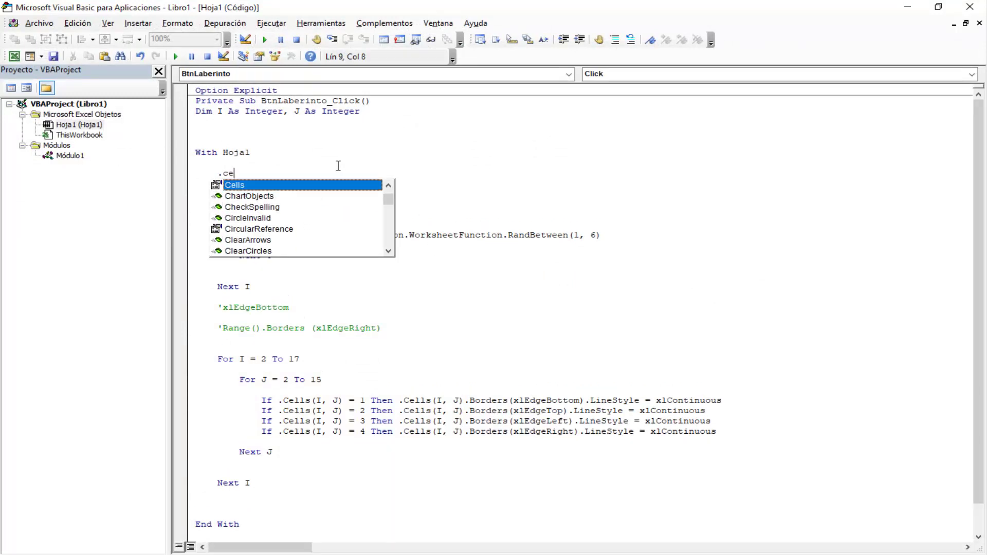
pyautogui.press('Tab')
pyautogui.write('.cl')
pyautogui.press('Tab')
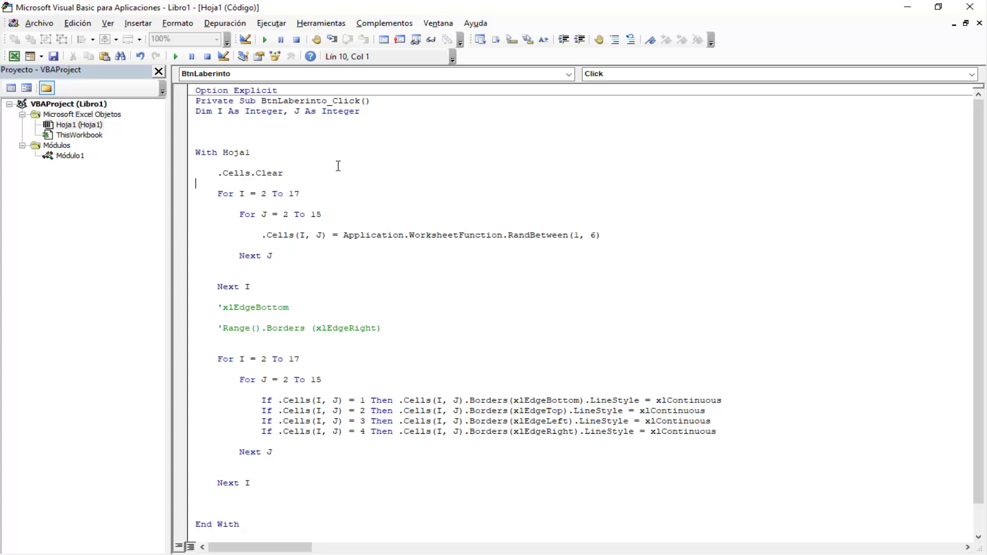
pyautogui.click(342, 165)
pyautogui.moveTo(218, 173); pyautogui.dragTo(389, 172)
pyautogui.click(425, 175)
pyautogui.moveTo(218, 172); pyautogui.dragTo(392, 176)
pyautogui.click(392, 177)
# Run Crear Laberinto to test the clearing, then select the left and right border rules in the code
pyautogui.click(907, 7)
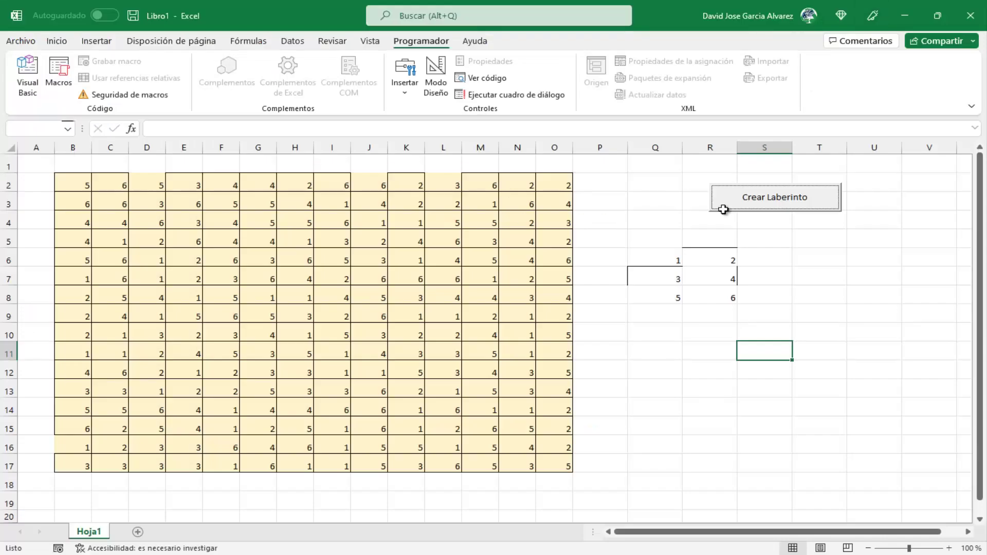
pyautogui.click(784, 201)
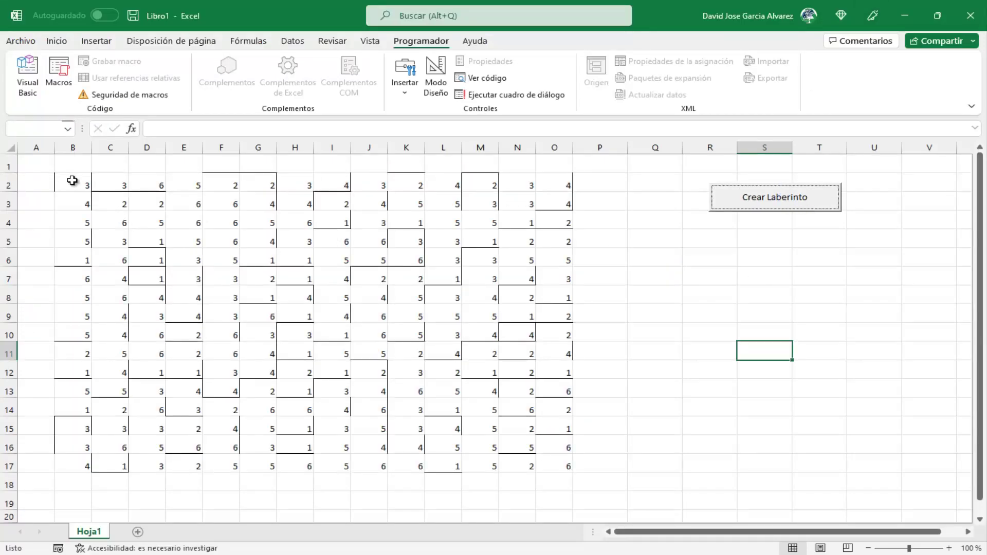
pyautogui.moveTo(72, 183)
pyautogui.mouseDown()
pyautogui.moveTo(524, 459)
pyautogui.moveTo(554, 460)
pyautogui.mouseUp()
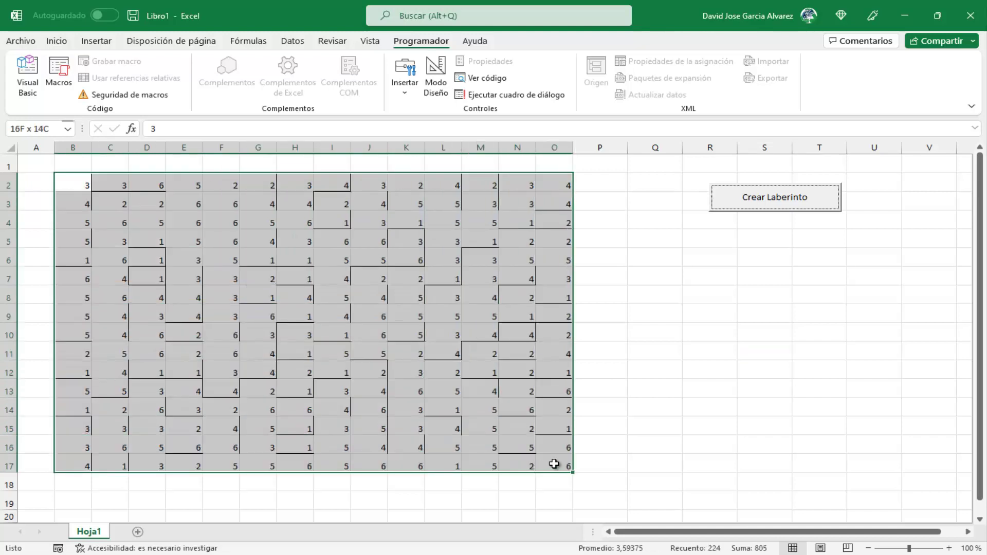
pyautogui.click(660, 425)
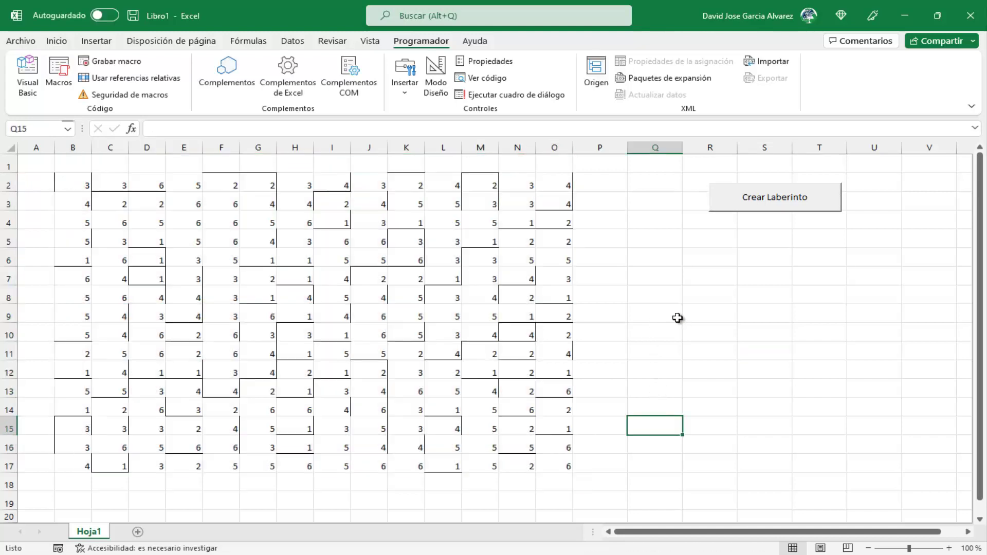
pyautogui.click(27, 93)
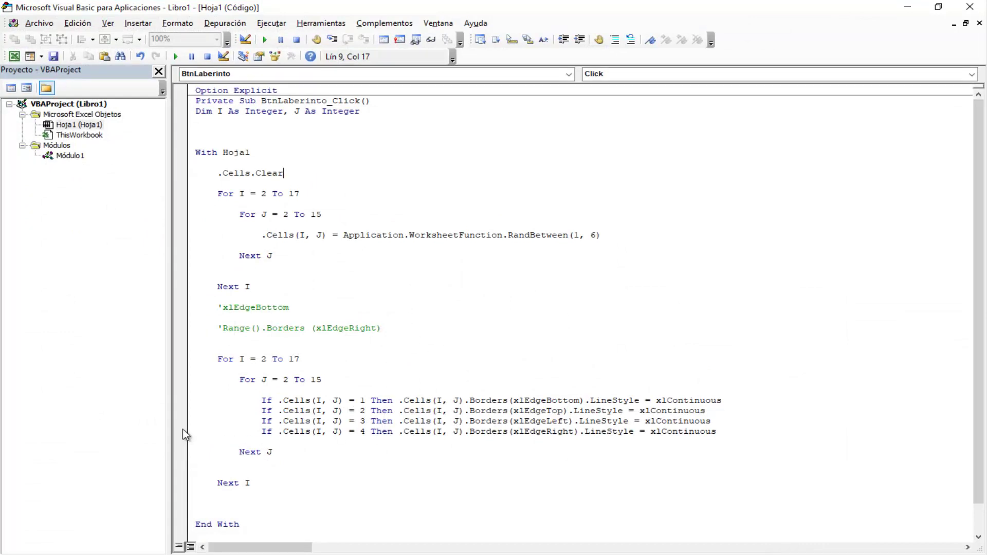
pyautogui.moveTo(187, 422); pyautogui.dragTo(187, 441)
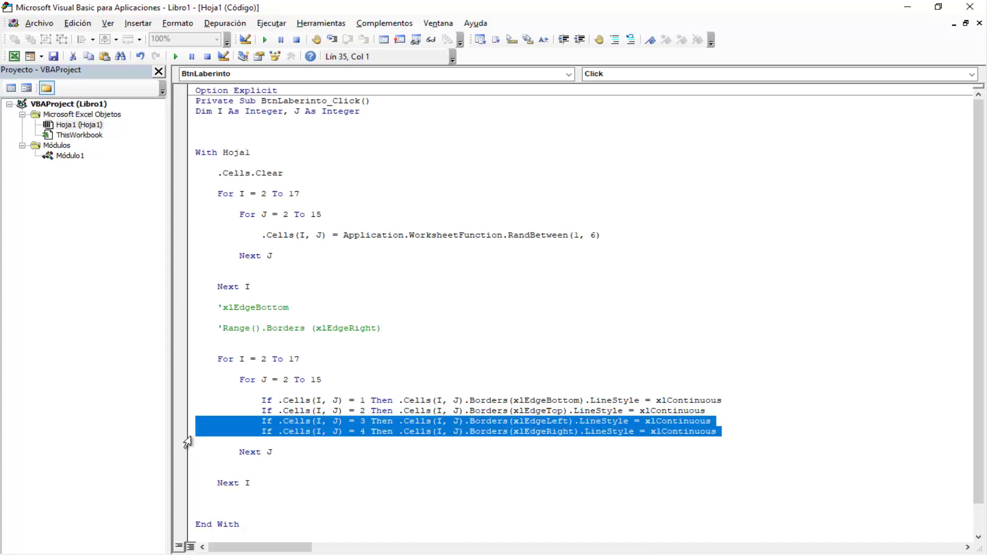
# Paste duplicates of the left/right and bottom/top border If lines below the existing rules
pyautogui.click(188, 442)
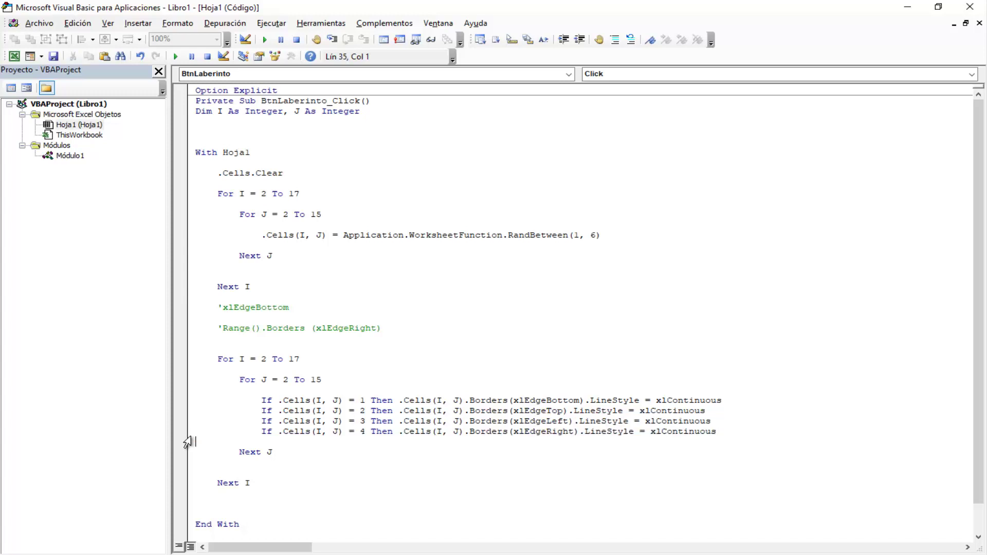
pyautogui.press('Return')
pyautogui.press('Return')
pyautogui.write('If .Cells(I, J) = 3 Then .Cells(I, J).Borders(xlEdgeLeft).LineStyle = xlContinuous             If .Cells(I, J) = 4 Then .Cells(I, J).Borders(xlEdgeRight).LineStyle = xlContinuous')
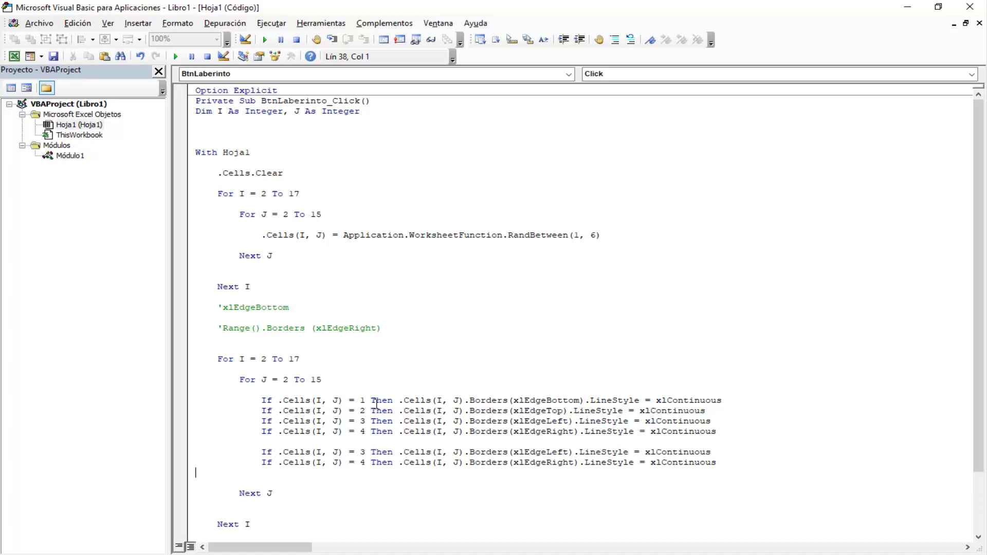
pyautogui.moveTo(187, 401); pyautogui.dragTo(187, 408)
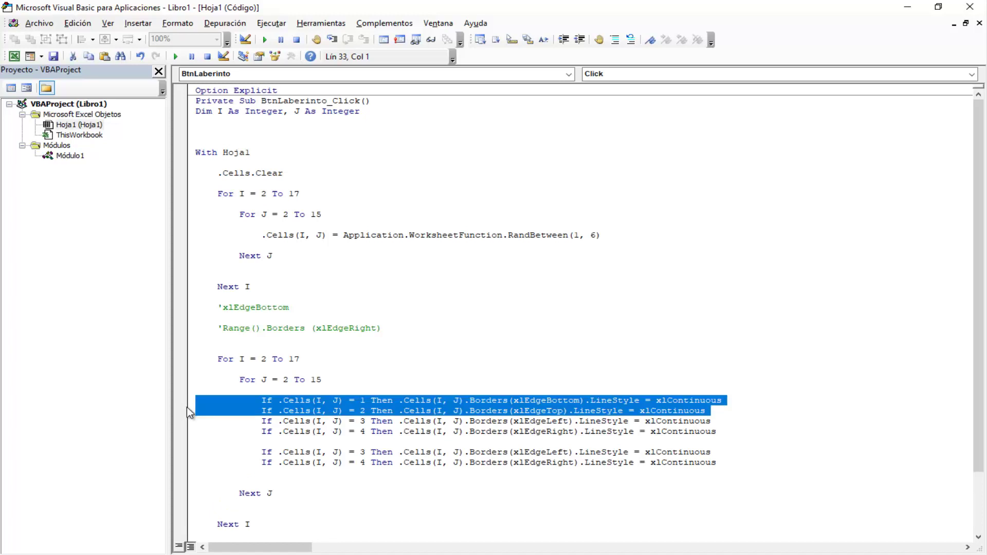
pyautogui.press('Down')
pyautogui.press('Down')
pyautogui.press('Return')
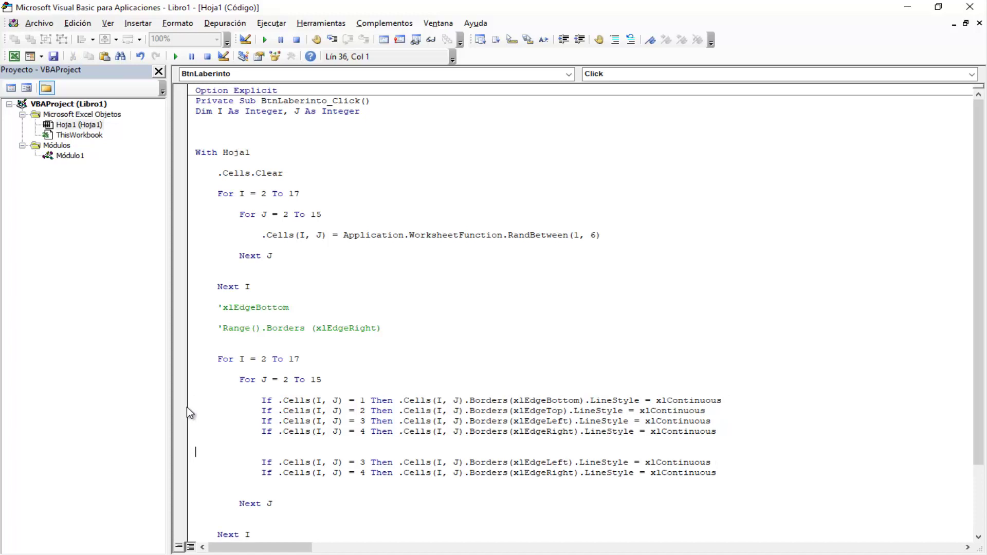
pyautogui.write('If .Cells(I, J) = 1 Then .Cells(I, J).Borders(xlEdgeBottom).LineStyle = xlContinuous             If .Cells(I, J) = 2 Then .Cells(I, J).Borders(xlEdgeTop).LineStyle = xlContinuous')
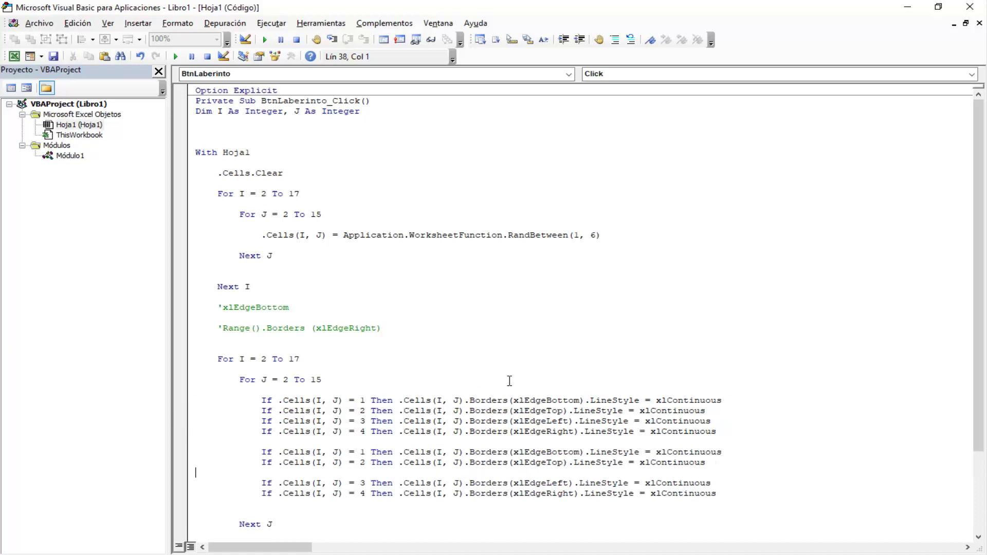
pyautogui.scroll(-1, 510, 381)
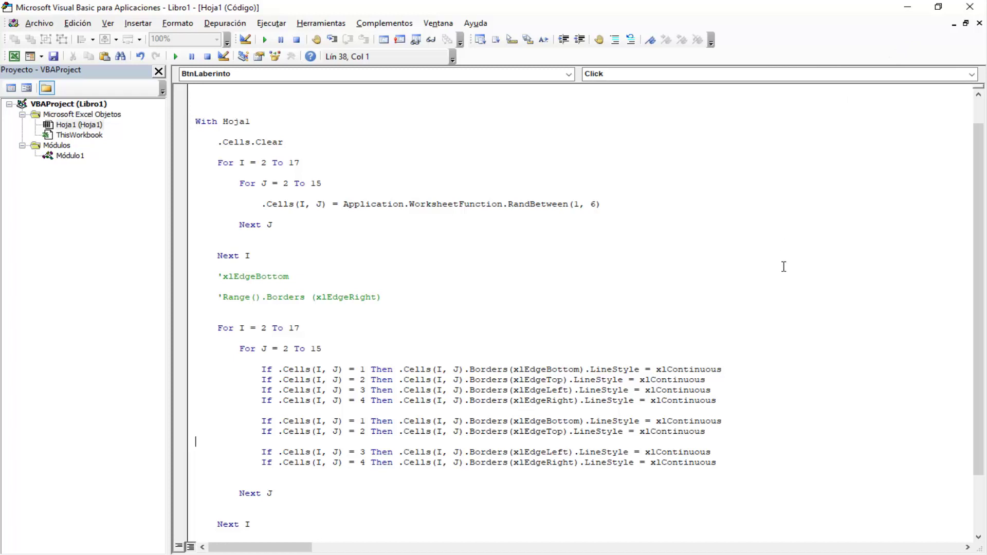
# Delete the copied xlEdgeTop line and pair the copied xlEdgeLeft rule with an xlEdgeBottom rule
pyautogui.doubleClick(545, 421)
pyautogui.click(563, 421)
pyautogui.doubleClick(550, 431)
pyautogui.click(554, 431)
pyautogui.doubleClick(556, 390)
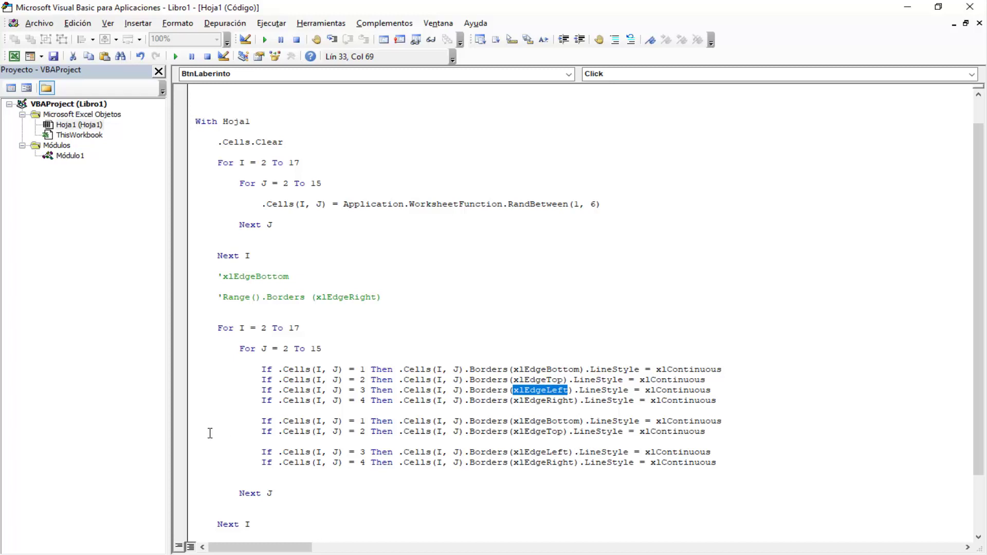
pyautogui.click(187, 434)
pyautogui.press('Delete')
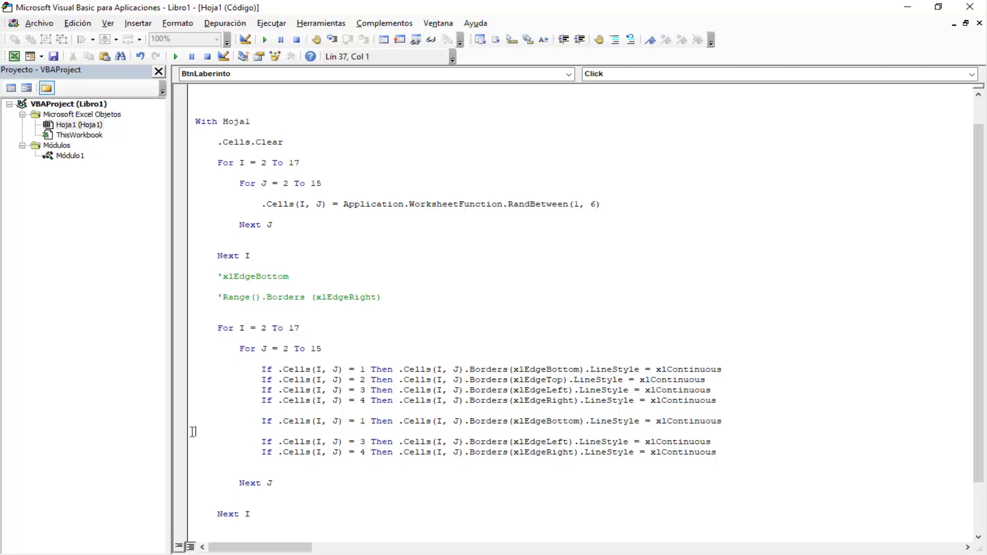
pyautogui.doubleClick(550, 422)
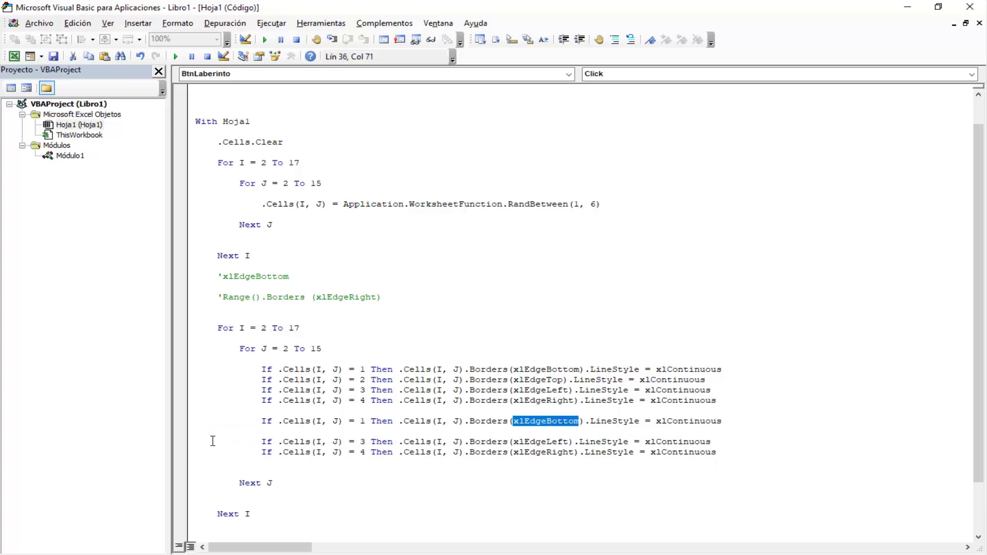
pyautogui.click(187, 445)
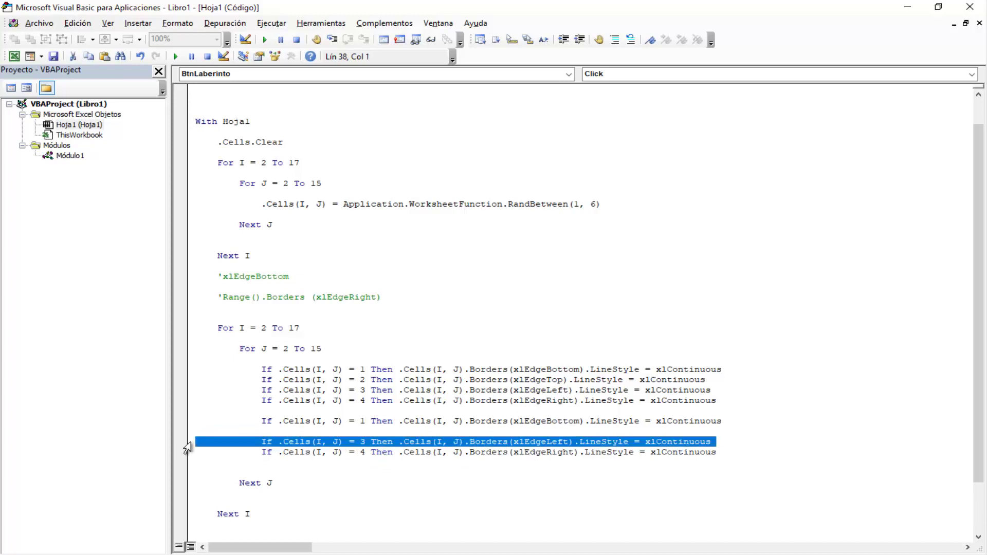
pyautogui.press('Up')
pyautogui.press('Up')
pyautogui.write('If .Cells(I, J) = 3 Then .Cells(I, J).Borders(xlEdgeLeft).LineStyle = xlContinuous')
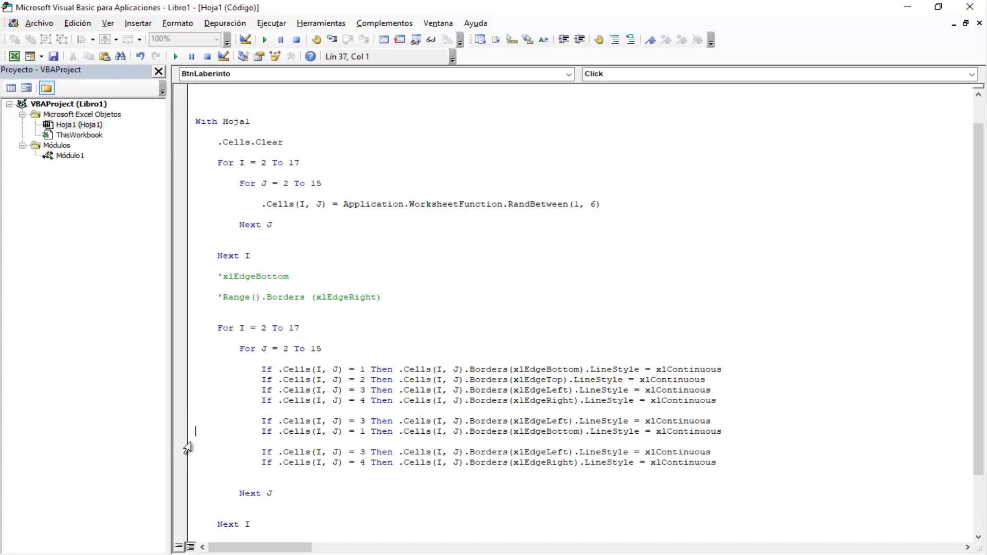
pyautogui.hotkey('shift', 'Down')
pyautogui.hotkey('ctrl', 'c')
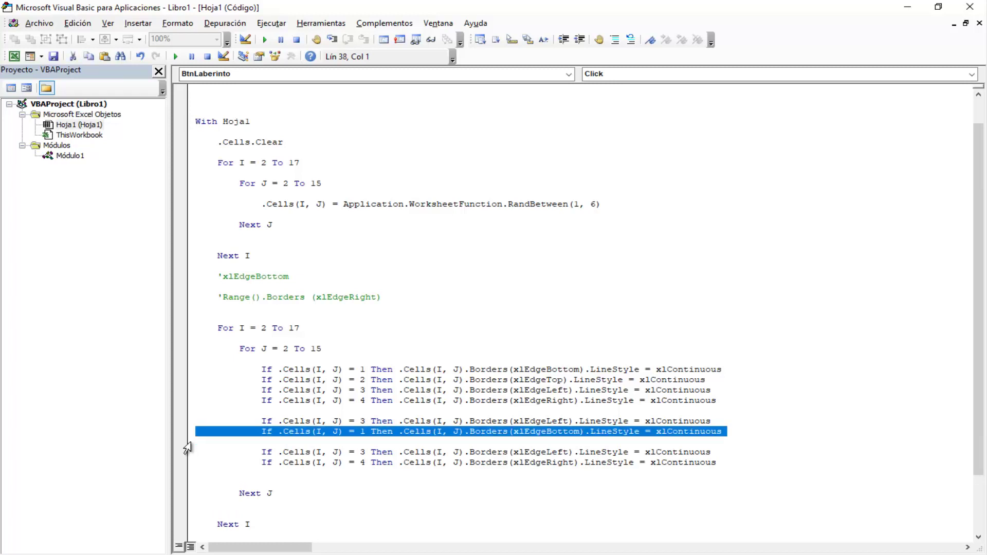
pyautogui.press('Down')
pyautogui.press('Down')
pyautogui.hotkey('shift', 'Down')
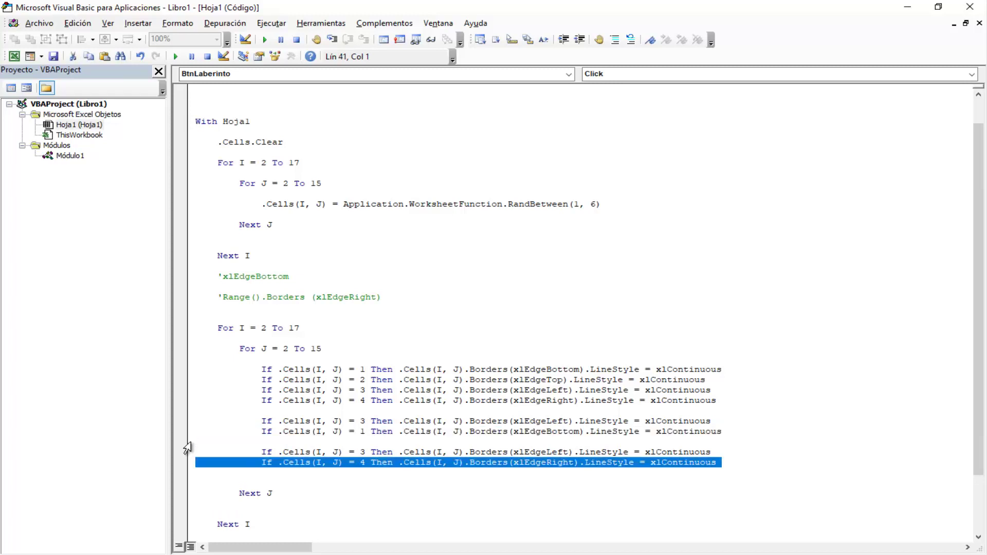
pyautogui.hotkey('ctrl', 'v')
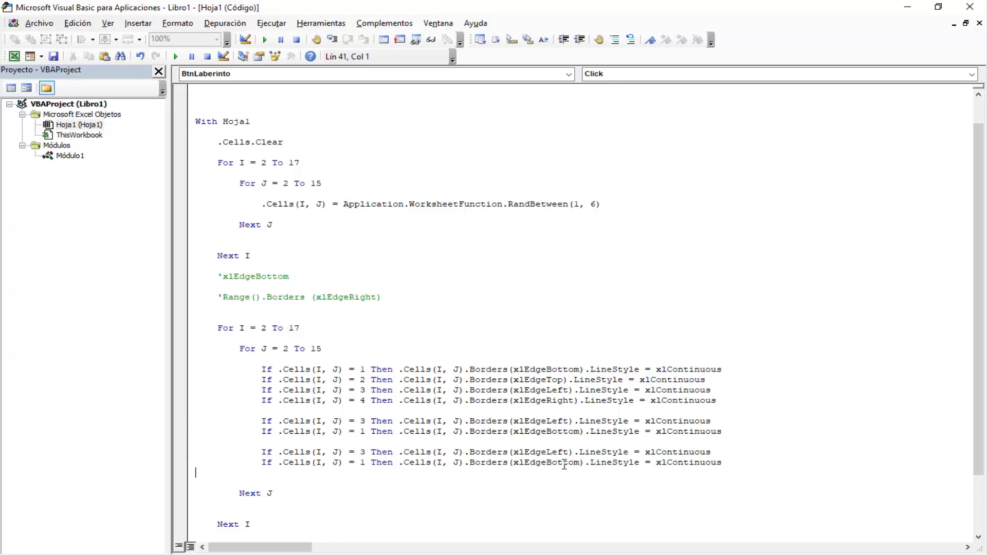
# Swap in xlEdgeRight and reorder so the right-and-bottom pair precedes the left-and-bottom pair
pyautogui.click(564, 462)
pyautogui.moveTo(512, 431)
pyautogui.mouseDown()
pyautogui.moveTo(578, 431)
pyautogui.moveTo(512, 452)
pyautogui.mouseUp()
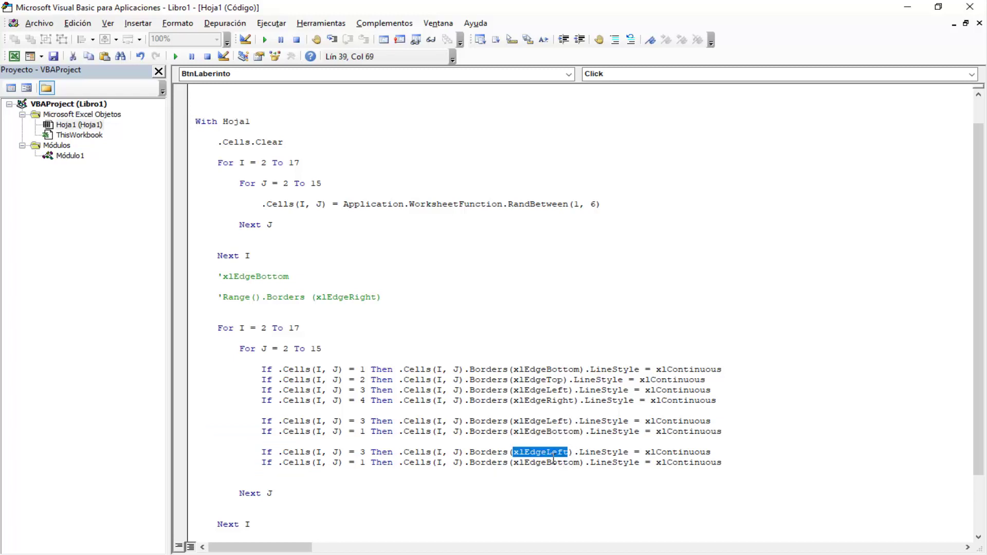
pyautogui.click(549, 471)
pyautogui.doubleClick(558, 403)
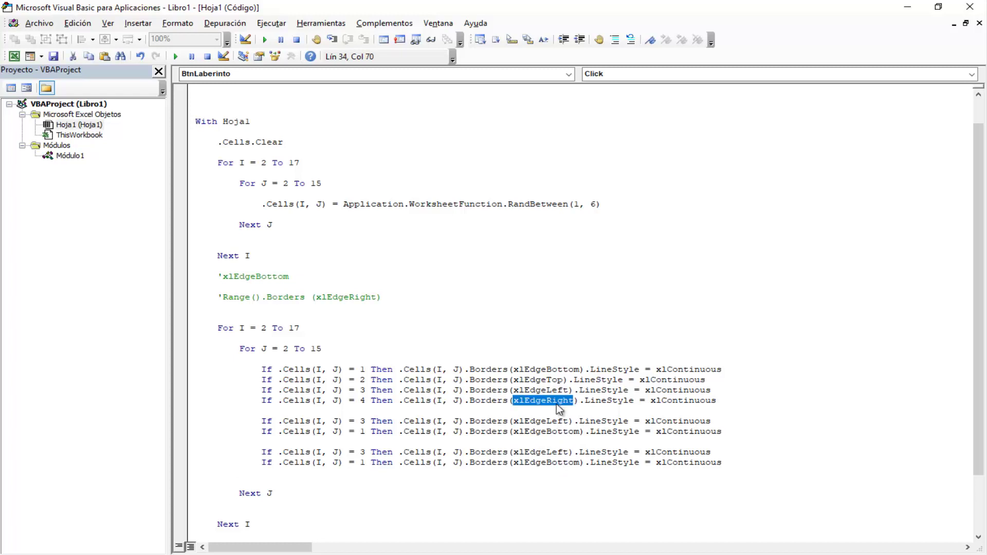
pyautogui.hotkey('ctrl', 'c')
pyautogui.doubleClick(560, 452)
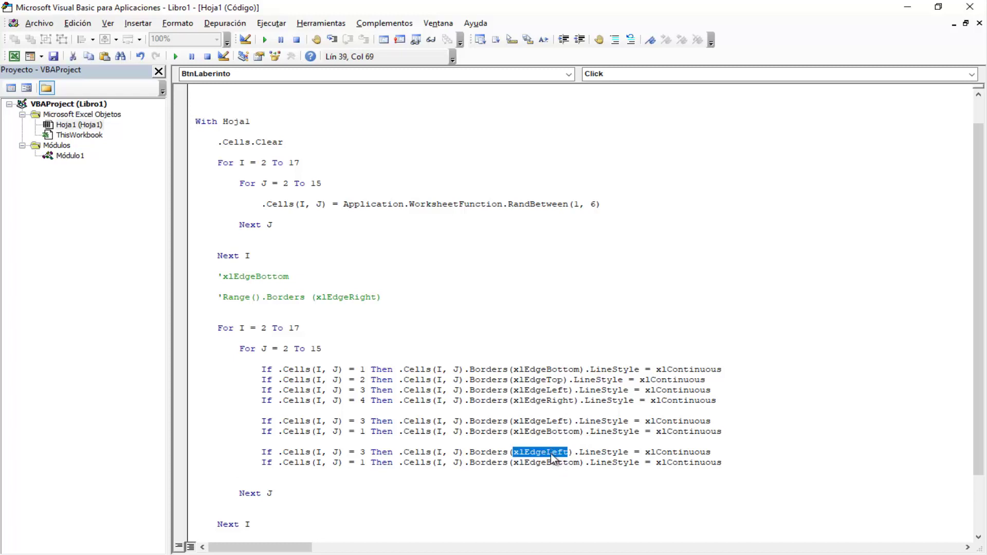
pyautogui.hotkey('ctrl', 'v')
pyautogui.press('Down')
pyautogui.press('Down')
pyautogui.press('Down')
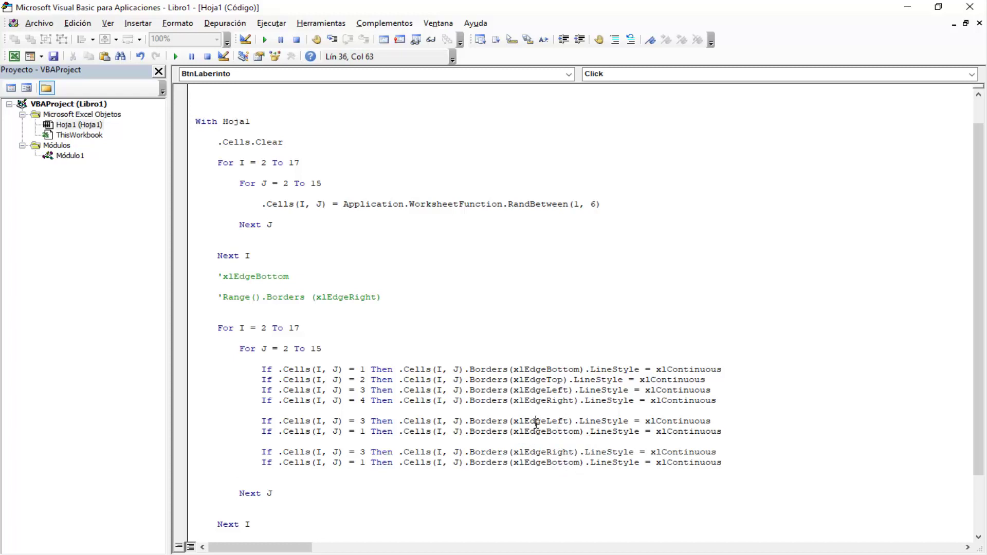
pyautogui.doubleClick(537, 421)
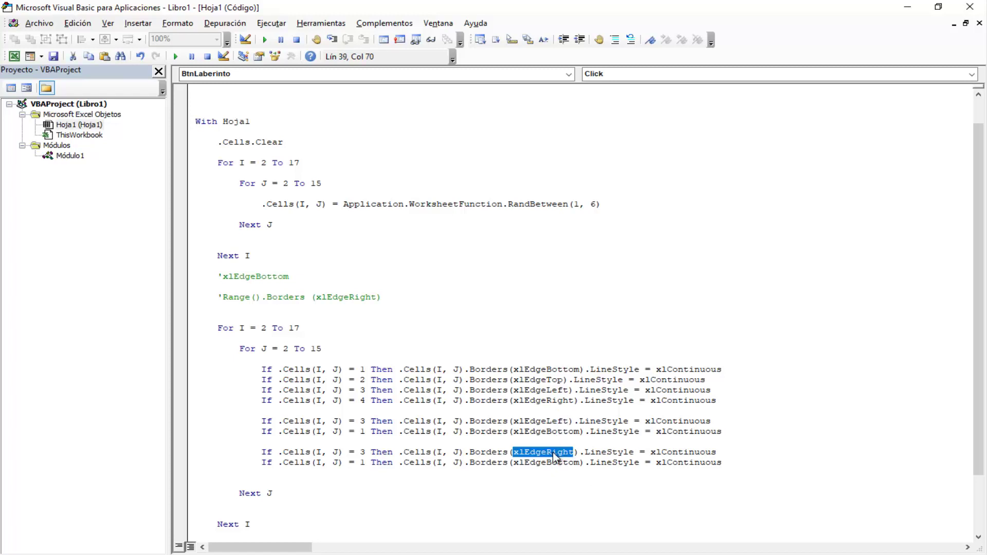
pyautogui.doubleClick(555, 462)
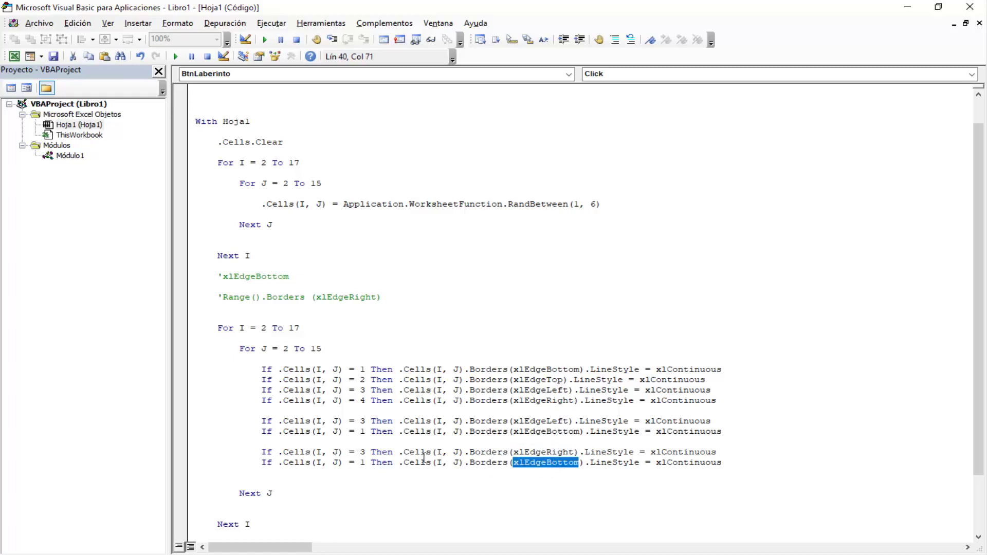
pyautogui.moveTo(185, 421); pyautogui.dragTo(185, 431)
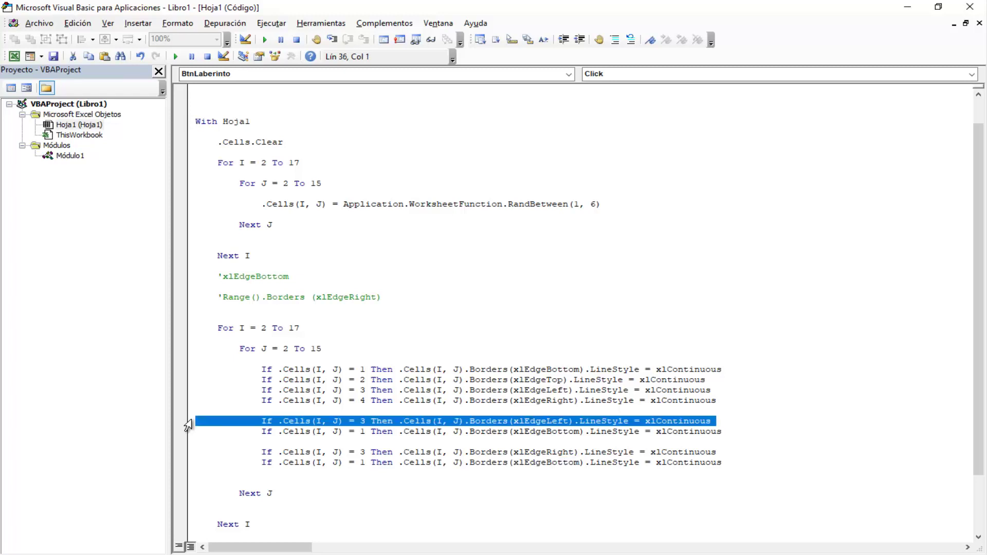
pyautogui.press('BackSpace')
pyautogui.press('BackSpace')
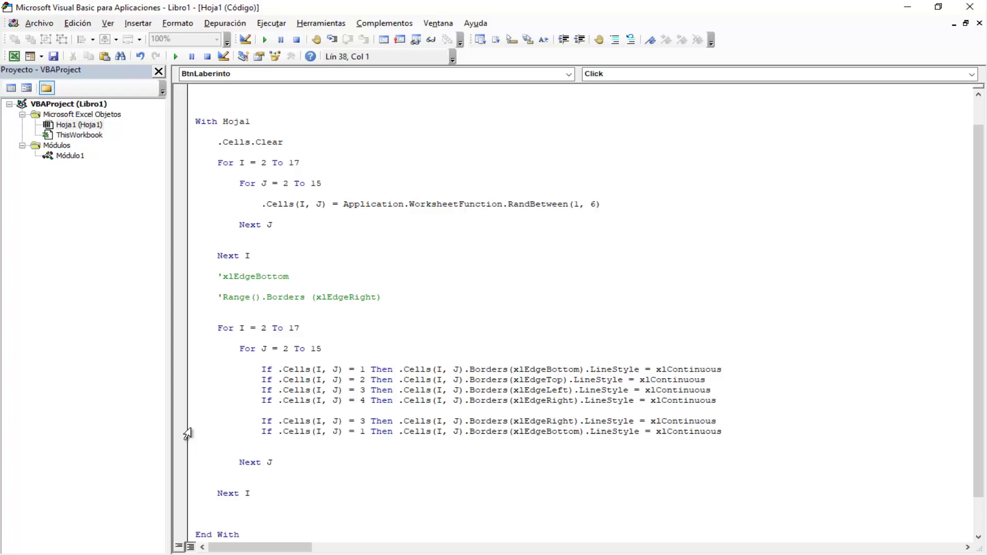
pyautogui.hotkey('ctrl', 'v')
pyautogui.press('Return')
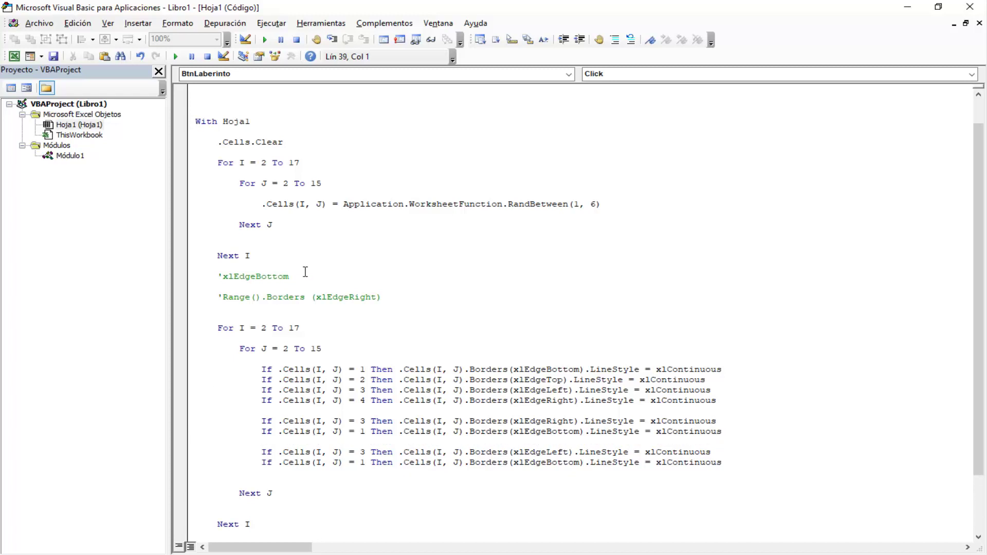
# Set both values in the right-and-bottom pair to 5 and both in the left-and-bottom pair to 6
pyautogui.scroll(-1, 596, 381)
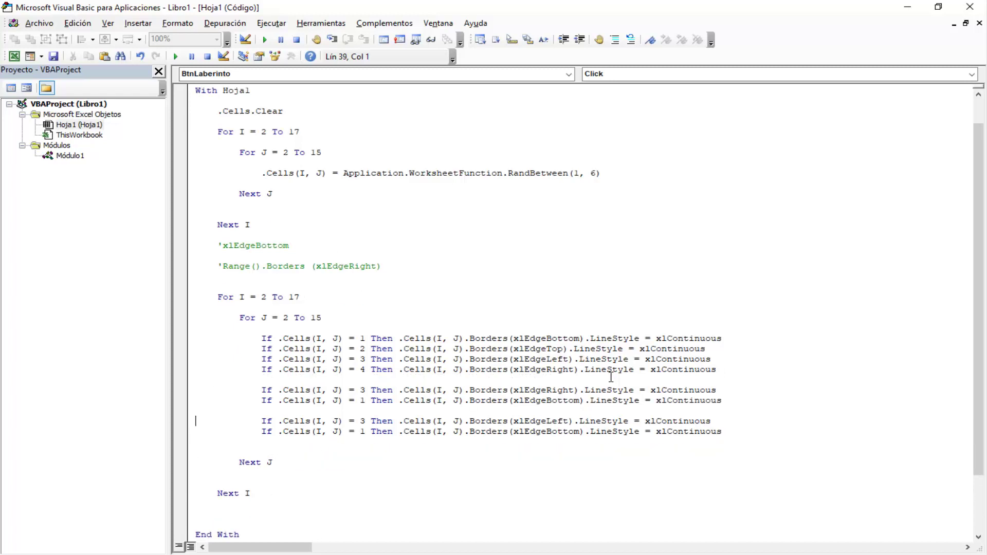
pyautogui.scroll(-1, 613, 377)
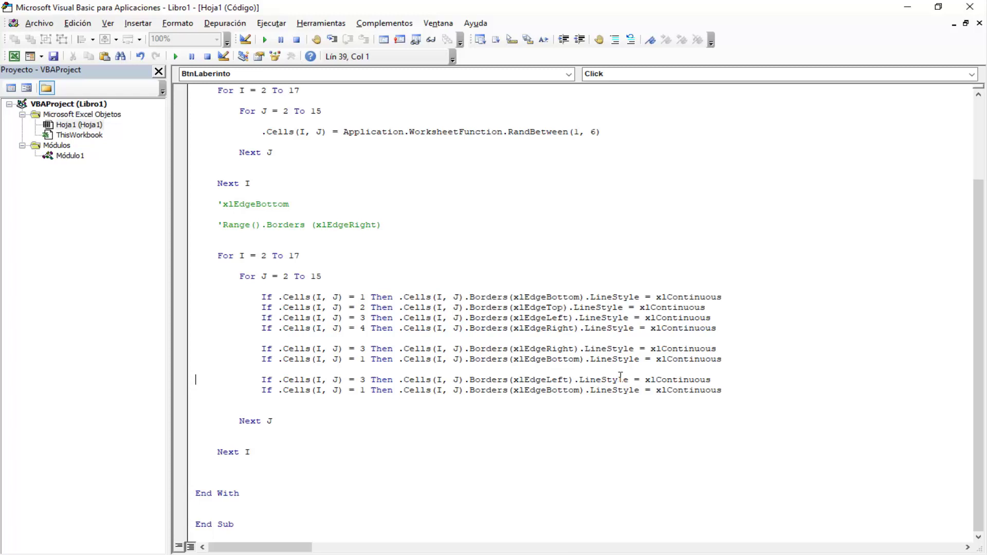
pyautogui.doubleClick(361, 350)
pyautogui.write('5')
pyautogui.click(367, 355)
pyautogui.press('BackSpace')
pyautogui.write('6')
pyautogui.press('BackSpace')
pyautogui.write('5')
pyautogui.press('Down')
pyautogui.press('Down')
pyautogui.press('BackSpace')
pyautogui.write('6')
pyautogui.press('Down')
pyautogui.press('BackSpace')
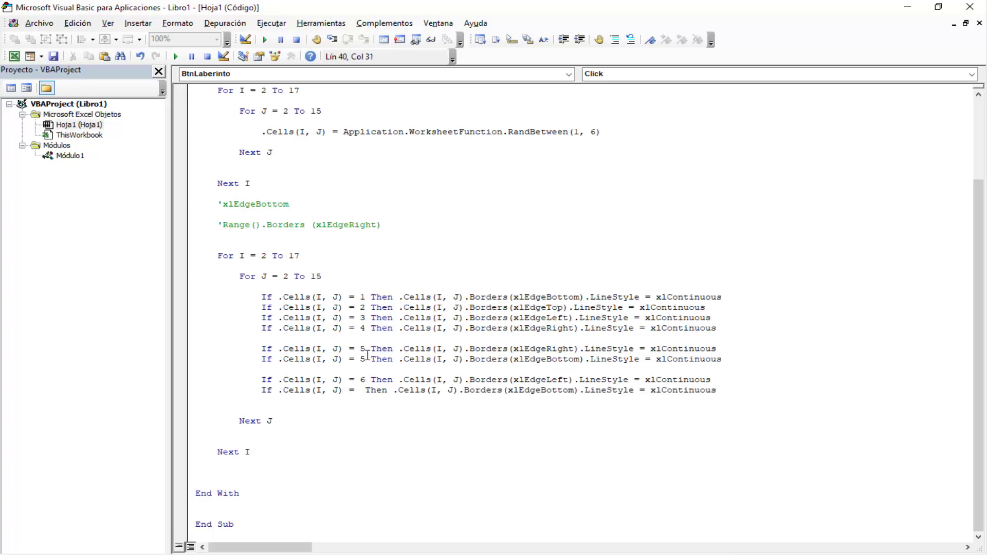
pyautogui.write('6')
pyautogui.press('Down')
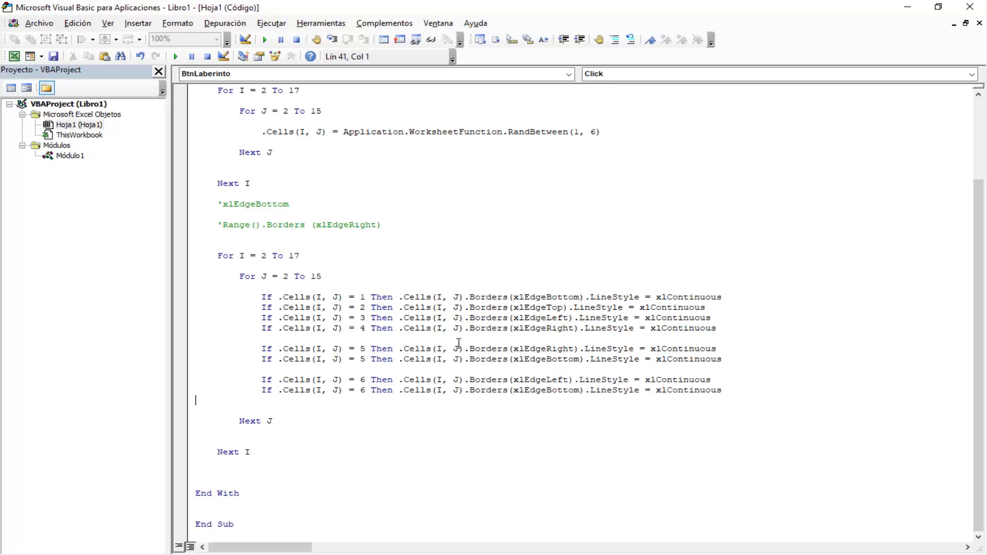
pyautogui.click(464, 349)
# Rerun Crear Laberinto so B2:O17 shows new numbers and walls with the 5 and 6 rules
pyautogui.click(907, 10)
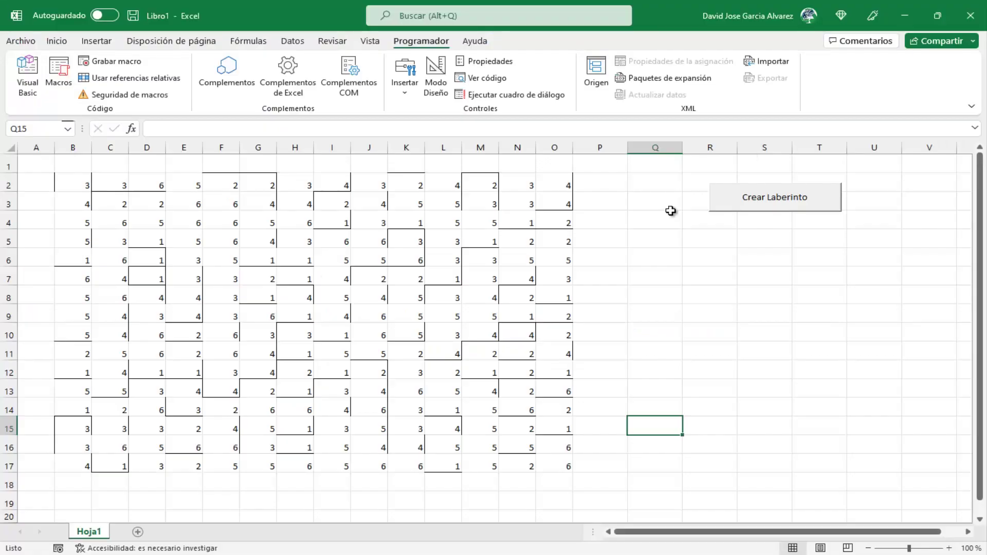
pyautogui.click(762, 201)
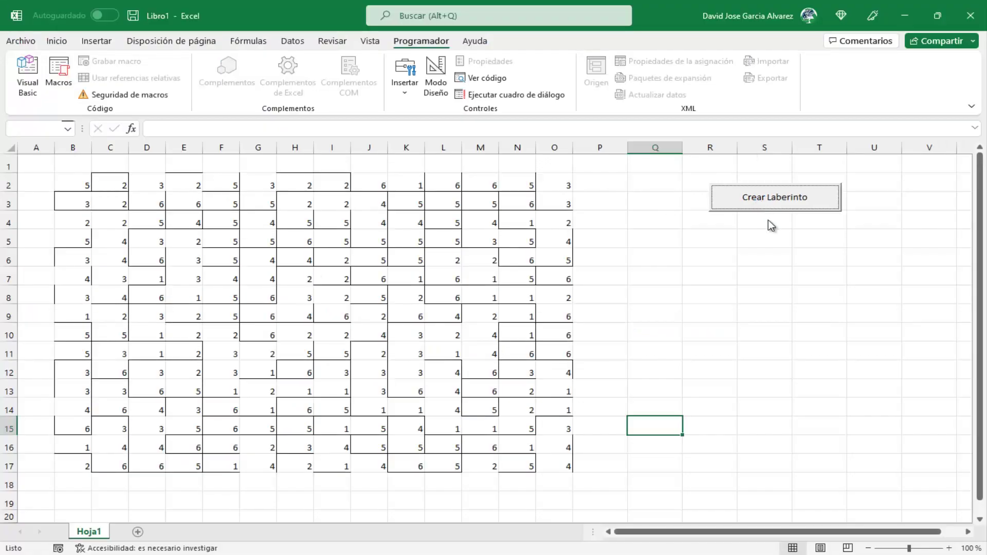
pyautogui.click(767, 197)
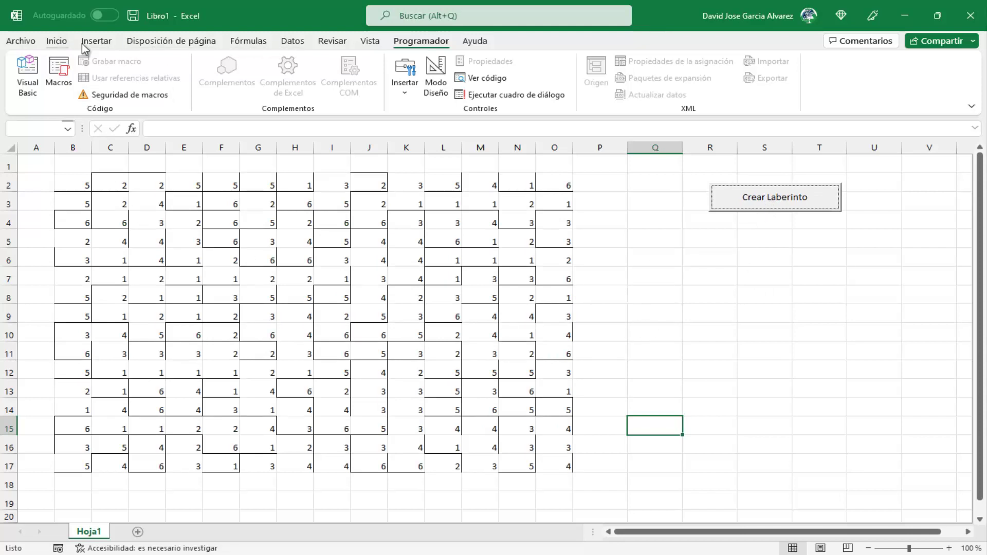
pyautogui.click(57, 41)
pyautogui.click(654, 312)
pyautogui.click(743, 262)
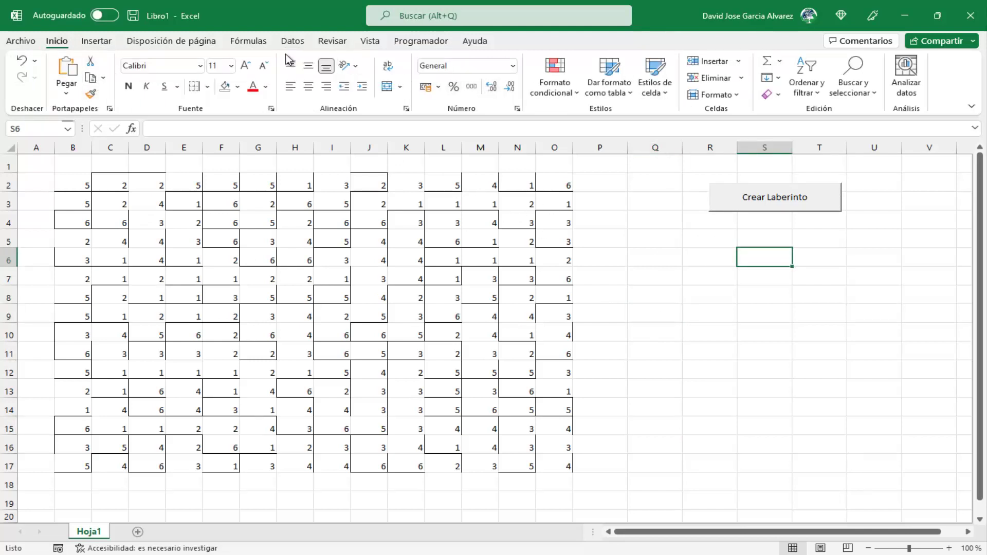
# Turn off gridline viewing under Page Layout, then select the maze range B2:O17
pyautogui.click(184, 45)
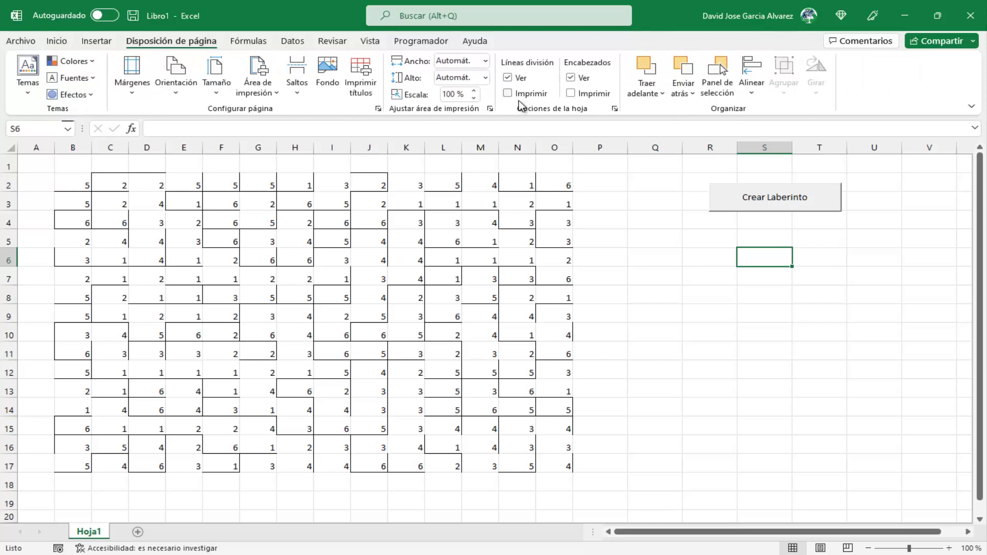
pyautogui.click(507, 78)
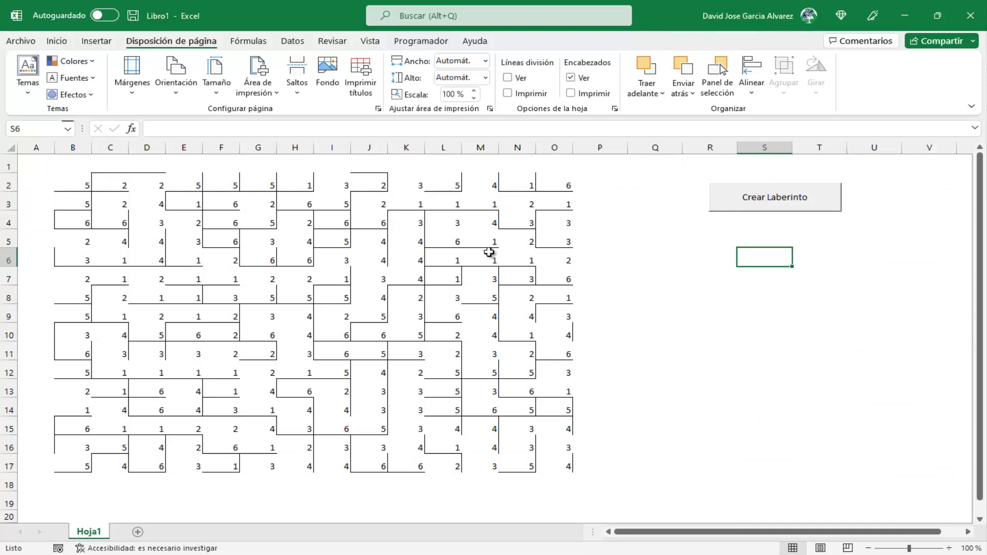
pyautogui.moveTo(64, 171)
pyautogui.mouseDown()
pyautogui.moveTo(533, 465)
pyautogui.moveTo(568, 465)
pyautogui.mouseUp()
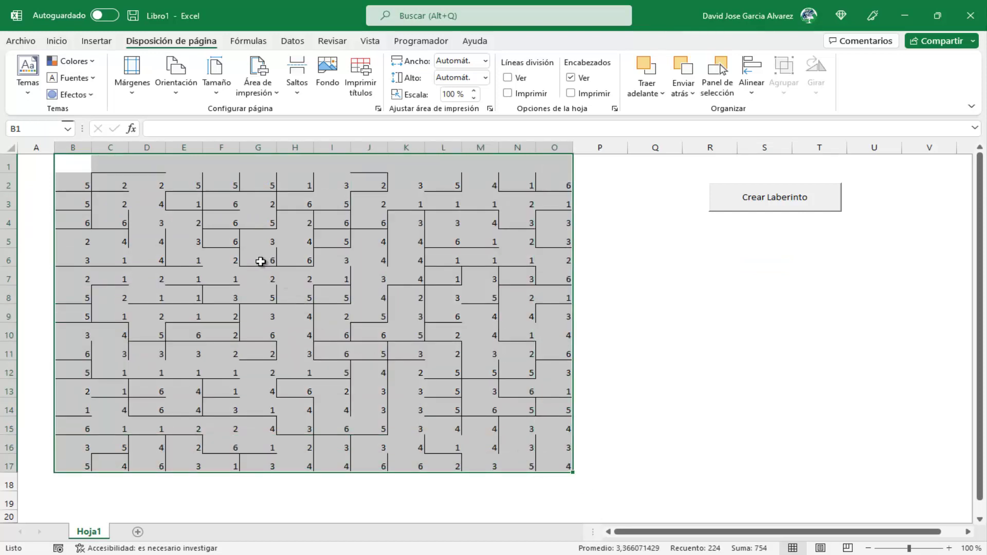
pyautogui.click(84, 177)
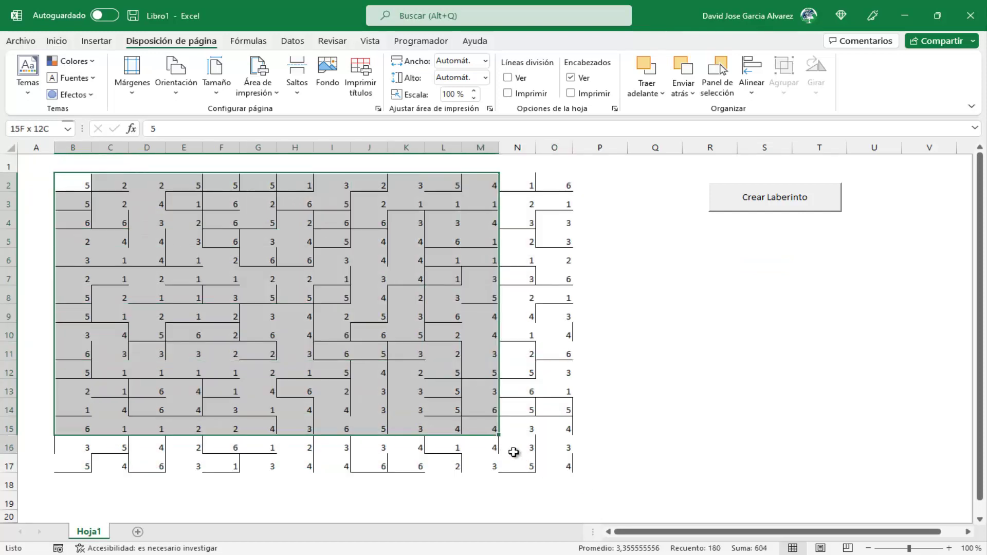
pyautogui.moveTo(84, 178); pyautogui.dragTo(548, 467)
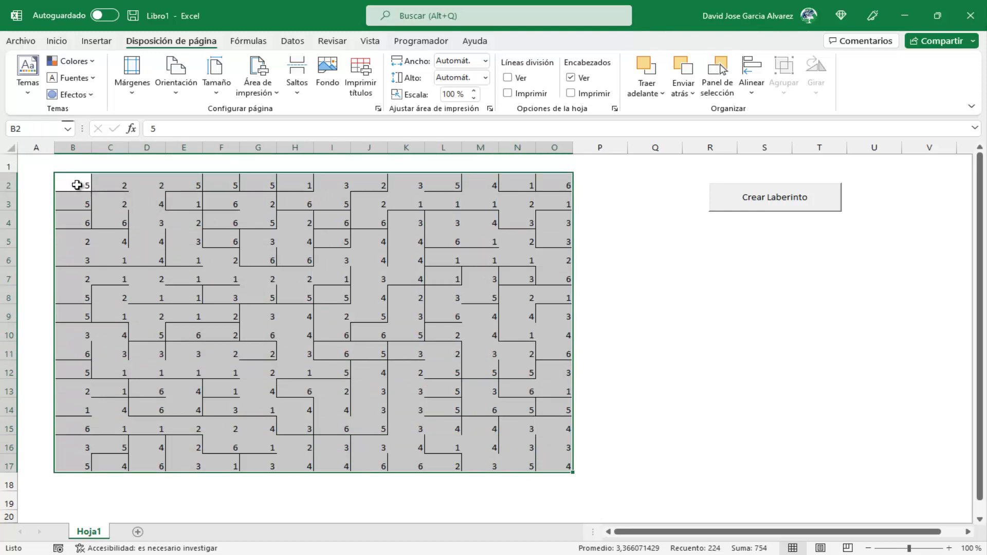
# Reselect B2:O17 a few times to inspect the walls, then reopen the macro code
pyautogui.moveTo(77, 185)
pyautogui.mouseDown()
pyautogui.moveTo(234, 291)
pyautogui.moveTo(568, 466)
pyautogui.mouseUp()
pyautogui.click(637, 447)
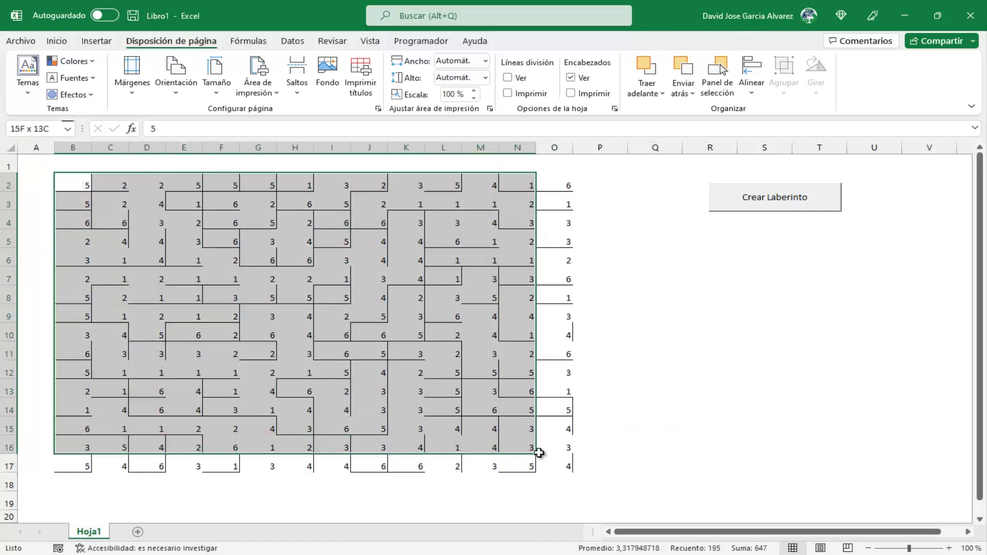
pyautogui.moveTo(78, 184); pyautogui.dragTo(568, 466)
pyautogui.click(662, 429)
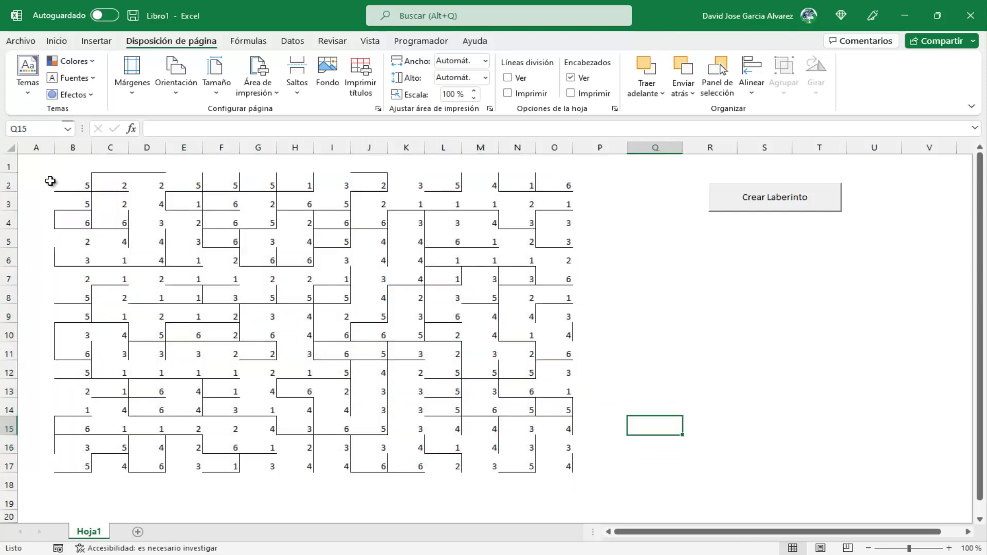
pyautogui.moveTo(65, 180); pyautogui.dragTo(568, 466)
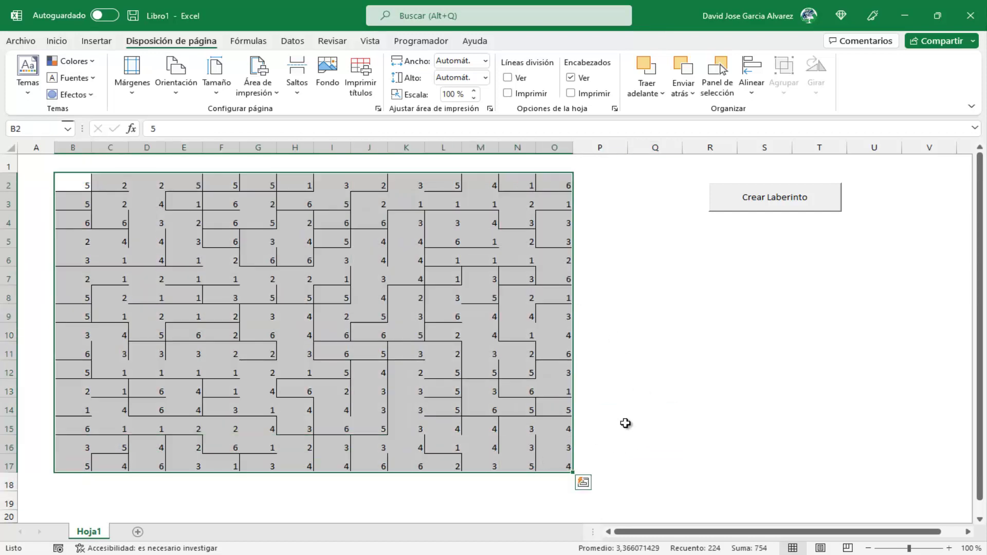
pyautogui.click(630, 425)
pyautogui.click(420, 41)
pyautogui.click(27, 77)
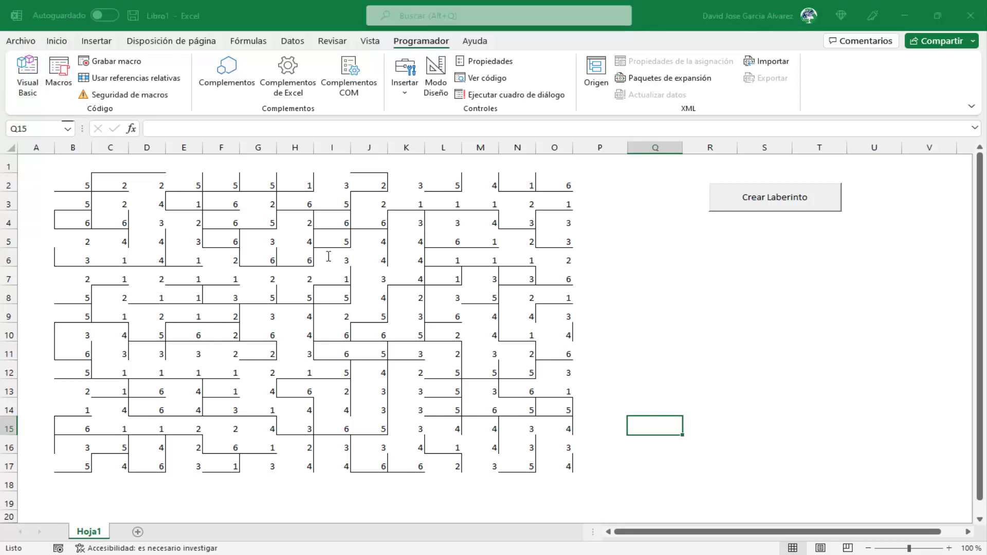
# Add a .Cells.ClearContents line after Next I, using the IntelliSense suggestion
pyautogui.click(283, 454)
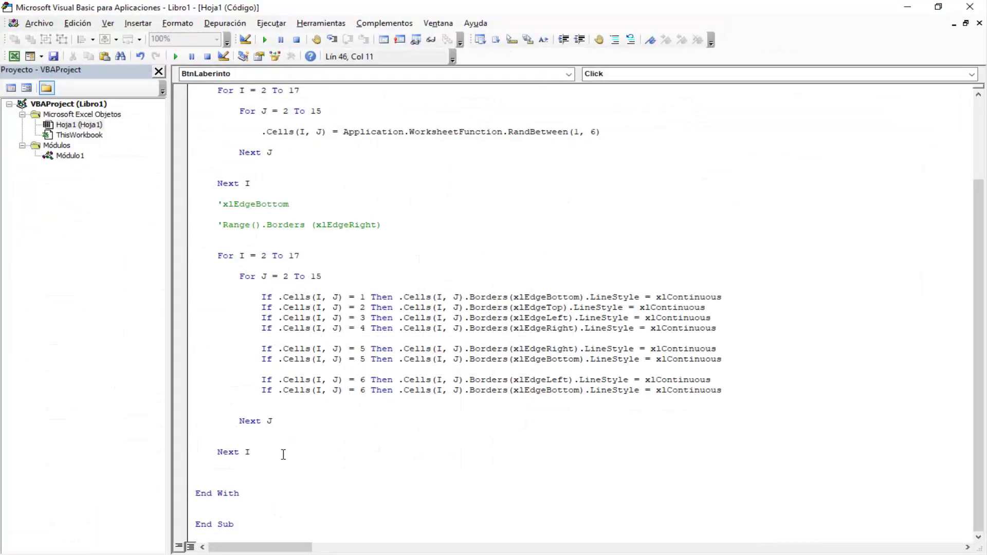
pyautogui.press('Return')
pyautogui.press('Return')
pyautogui.write('.')
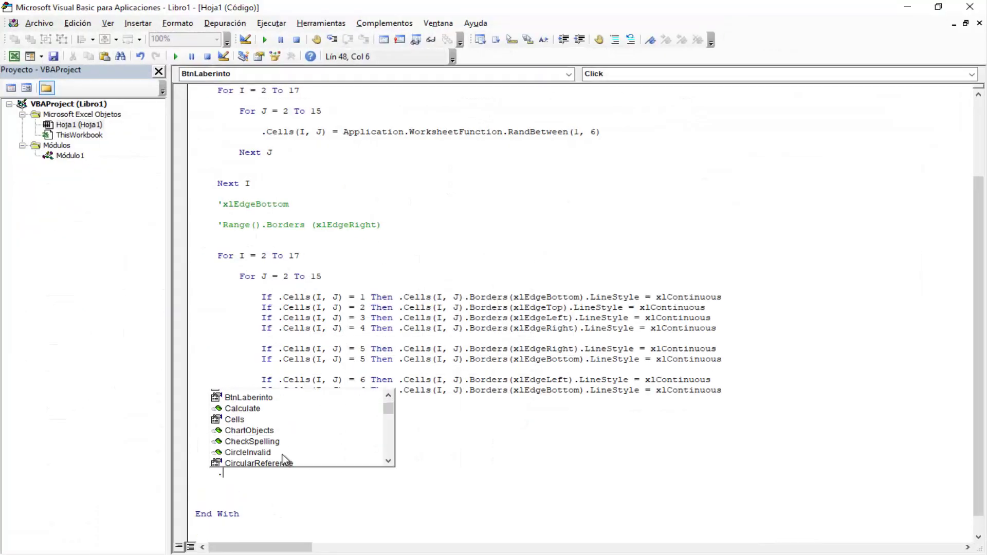
pyautogui.write('Cells.cl')
pyautogui.press('Down')
pyautogui.press('Down')
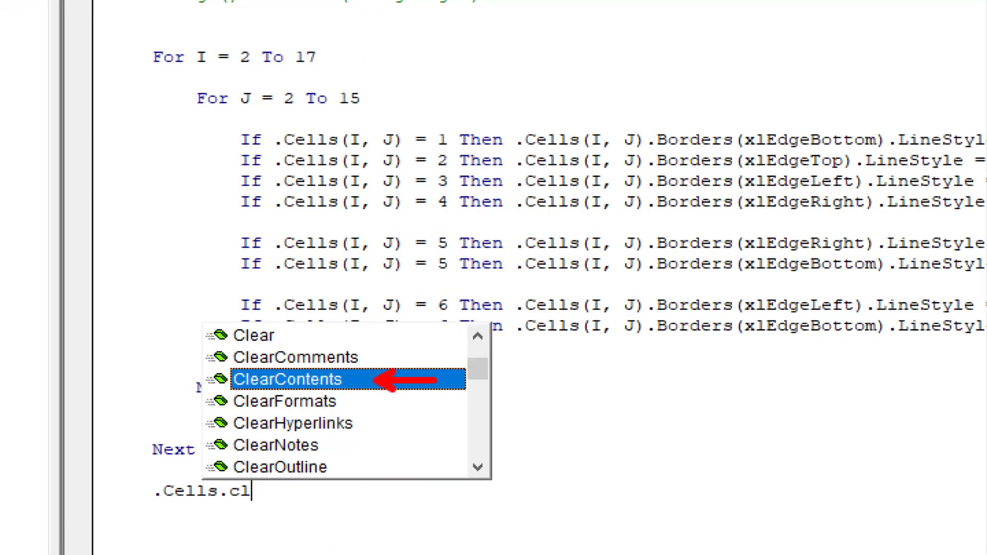
pyautogui.press('Escape')
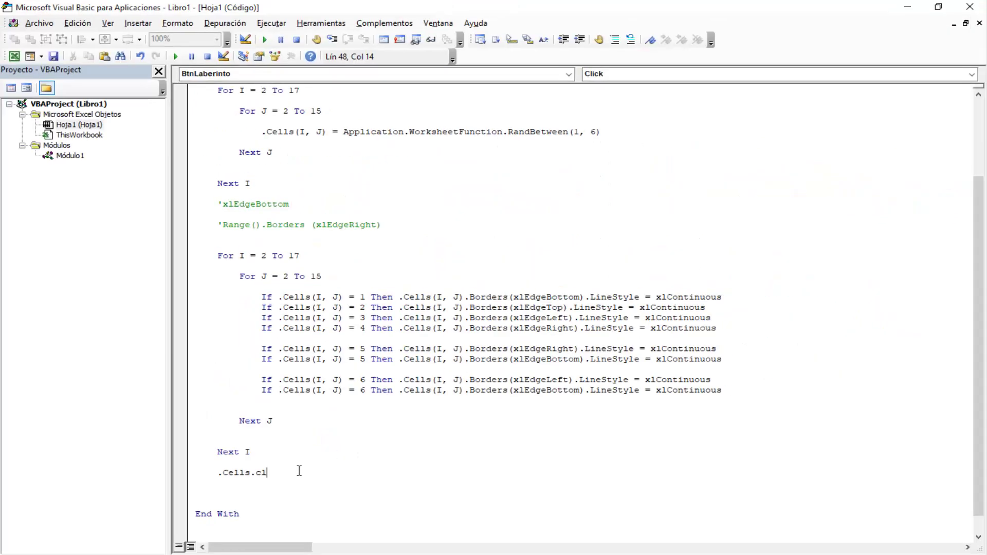
pyautogui.press('BackSpace')
pyautogui.press('BackSpace')
pyautogui.write('.c')
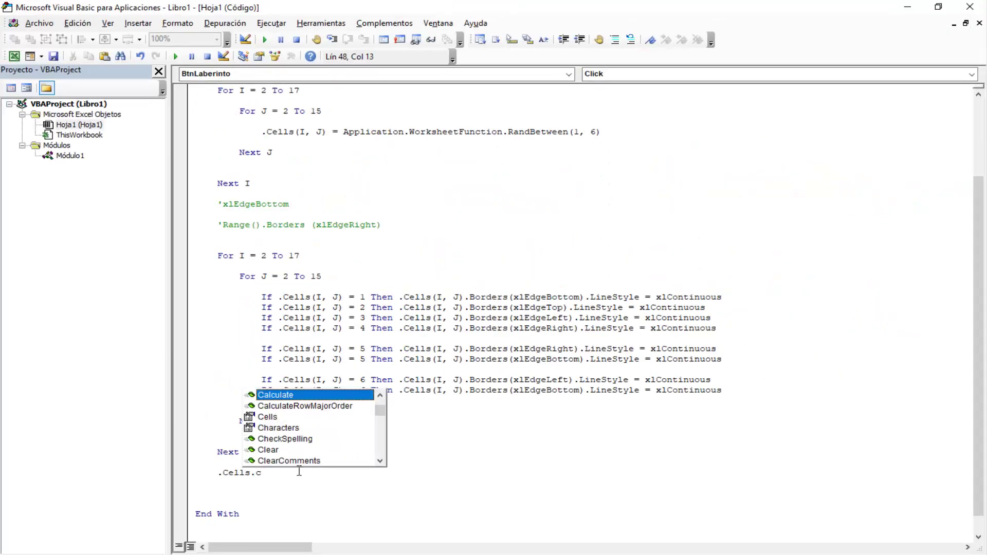
pyautogui.write('l')
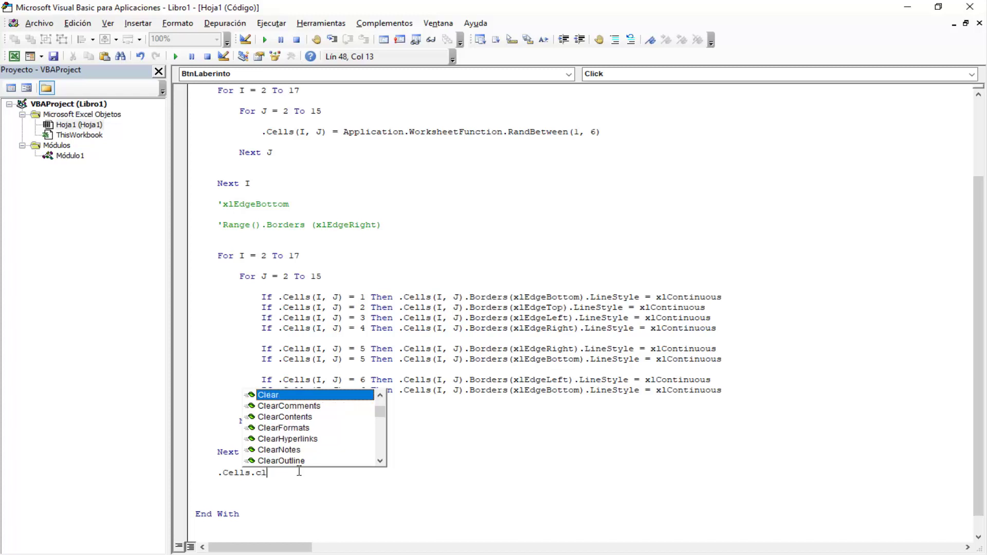
pyautogui.press('Down')
pyautogui.press('Down')
pyautogui.press('Down')
pyautogui.press('Tab')
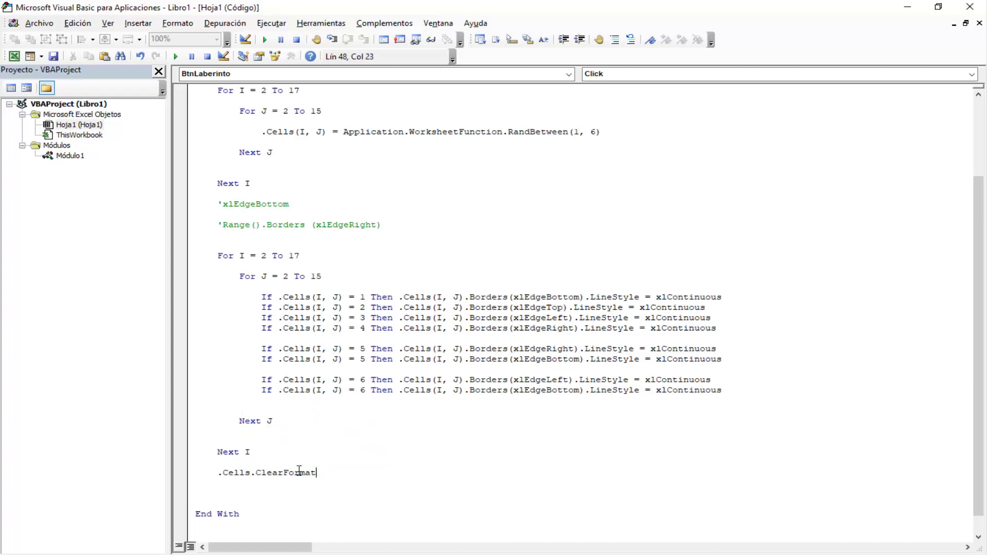
pyautogui.press('BackSpace')
pyautogui.press('BackSpace')
pyautogui.press('BackSpace')
pyautogui.press('BackSpace')
pyautogui.press('BackSpace')
pyautogui.write('const')
pyautogui.press('BackSpace')
pyautogui.press('BackSpace')
pyautogui.press('BackSpace')
pyautogui.press('BackSpace')
pyautogui.press('BackSpace')
pyautogui.press('BackSpace')
pyautogui.press('BackSpace')
pyautogui.press('BackSpace')
pyautogui.press('BackSpace')
pyautogui.write('.Cells.cl')
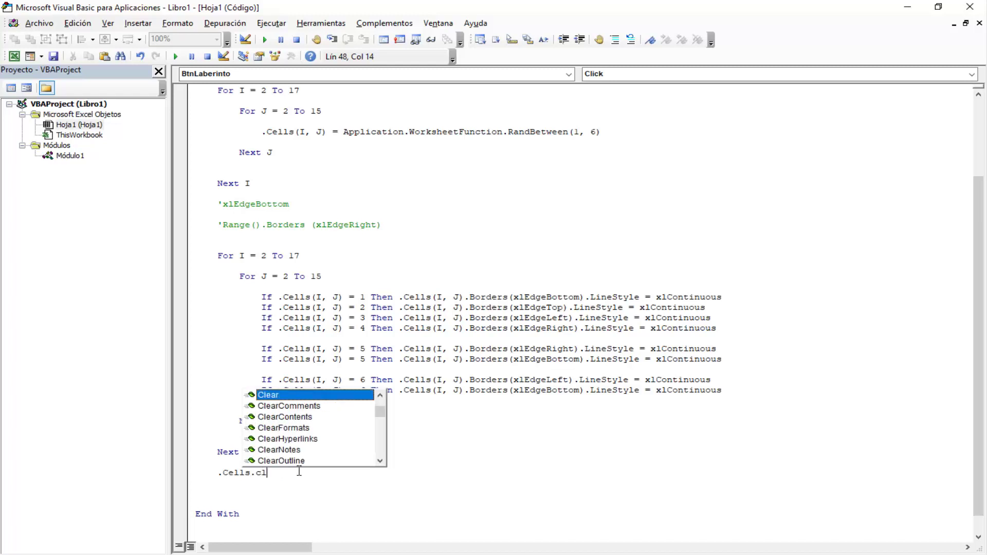
pyautogui.press('Down')
pyautogui.press('Down')
pyautogui.press('Return')
# Delete the blank line above End With and select the two leftover comment lines
pyautogui.click(297, 471)
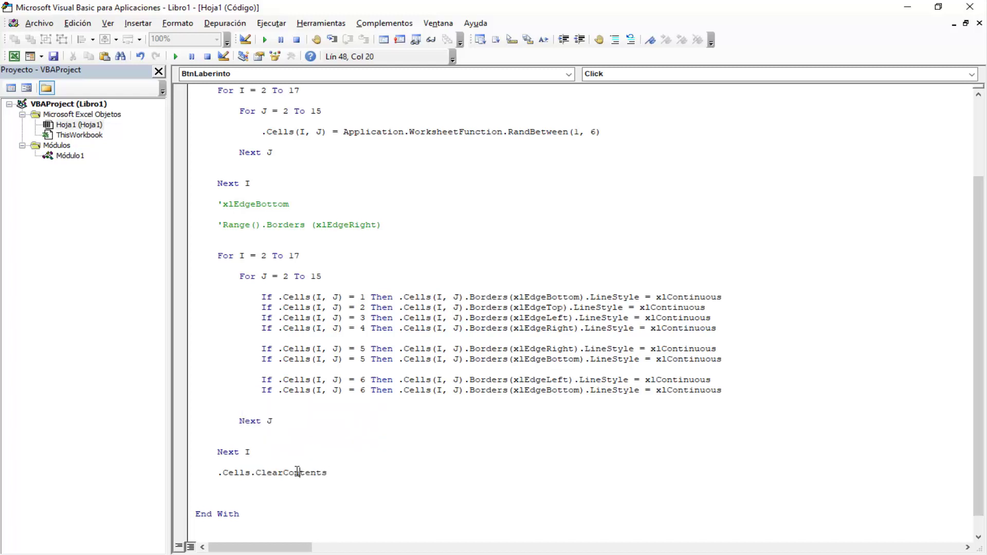
pyautogui.click(275, 483)
pyautogui.press('Delete')
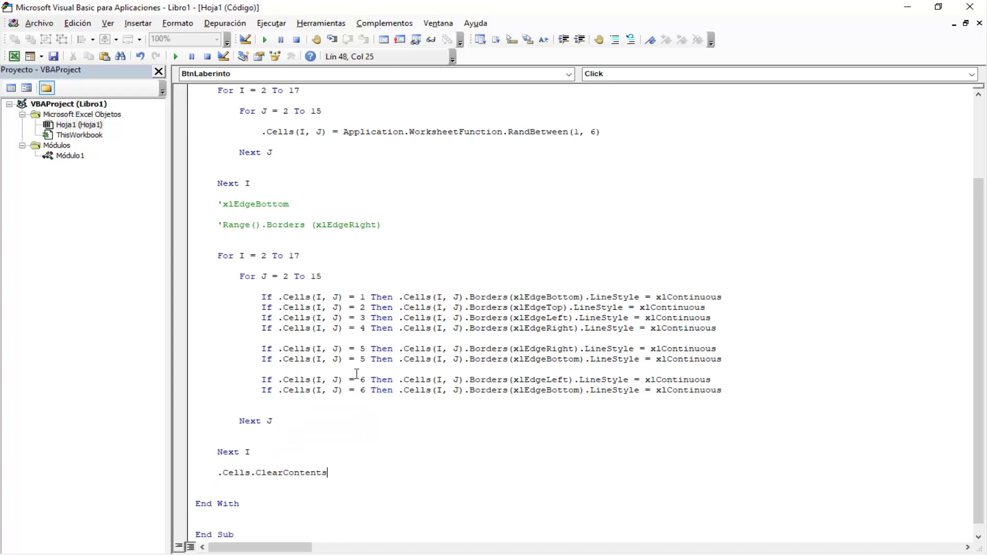
pyautogui.click(464, 215)
pyautogui.press('Down')
pyautogui.hotkey('shift', 'Down')
pyautogui.hotkey('shift', 'Down')
pyautogui.hotkey('shift', 'Down')
# Delete the two comment lines and remove the blank line before Next I in the number loop
pyautogui.press('Delete')
pyautogui.scroll(1, 224, 194)
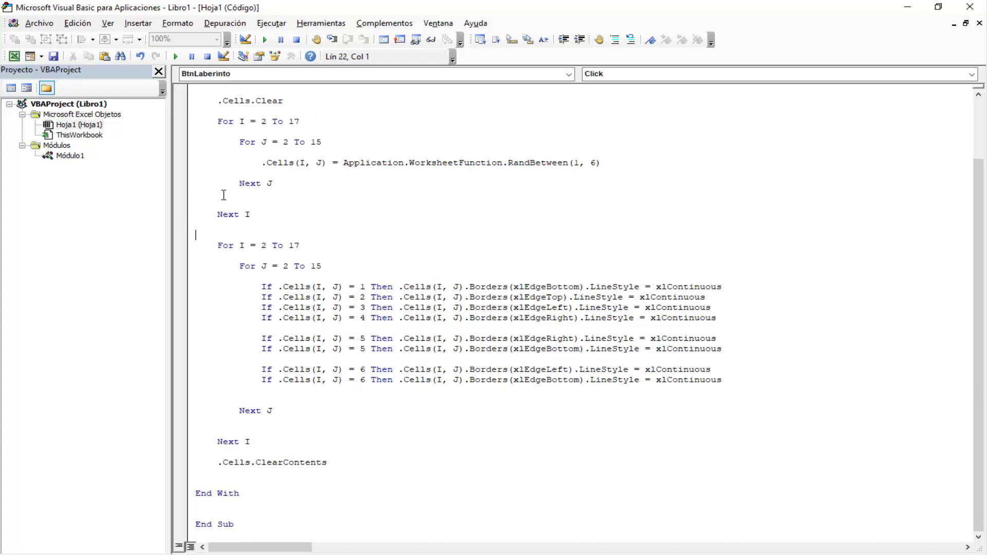
pyautogui.scroll(1, 373, 187)
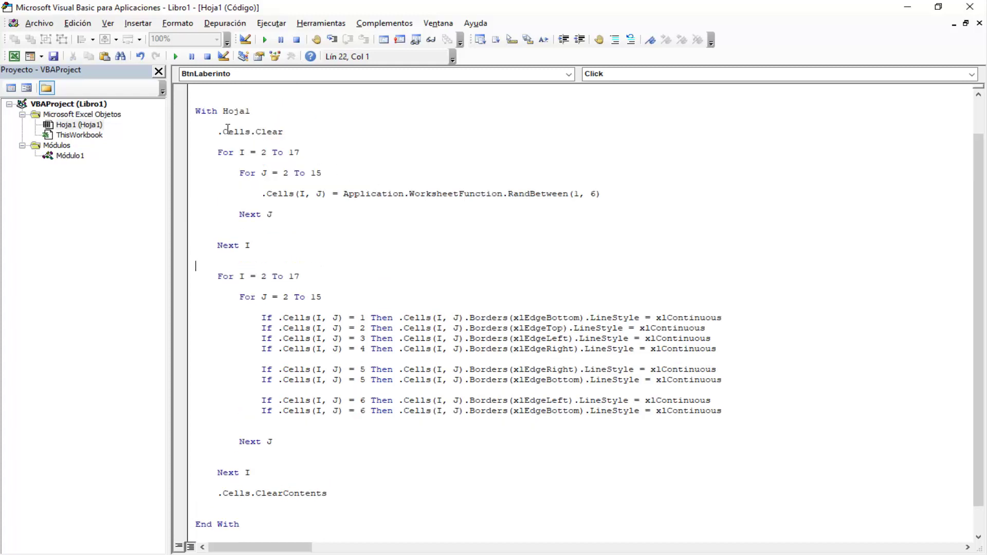
pyautogui.moveTo(213, 132); pyautogui.dragTo(341, 132)
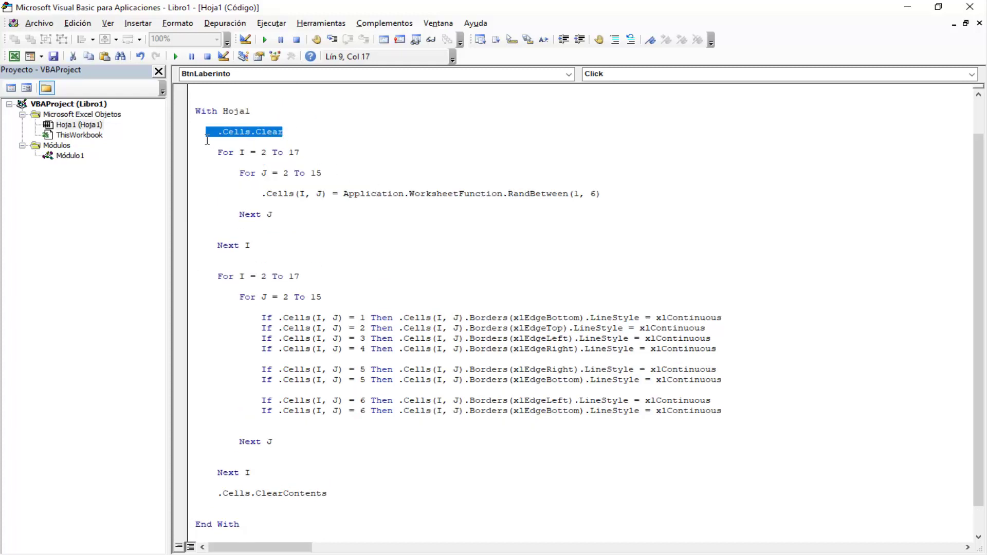
pyautogui.moveTo(208, 140); pyautogui.dragTo(307, 260)
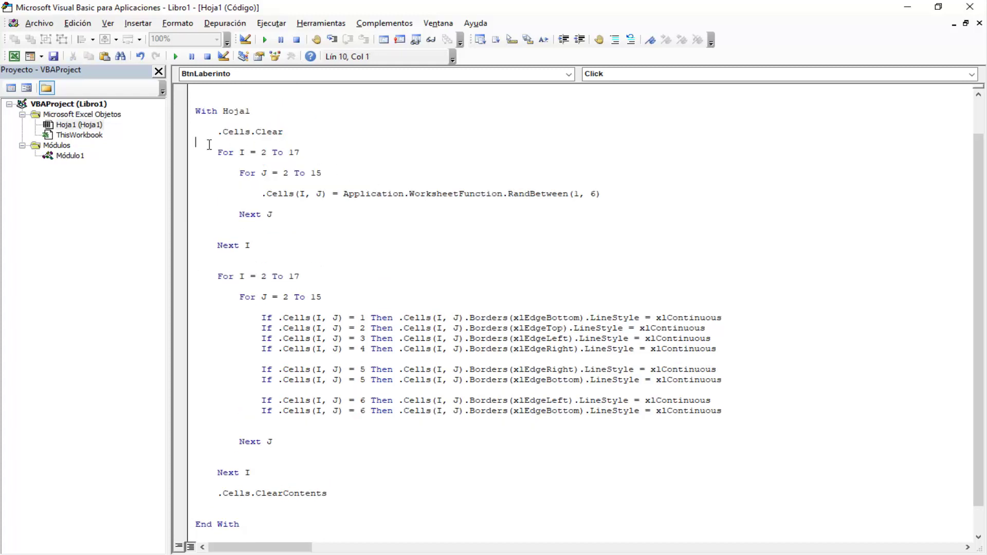
pyautogui.click(265, 234)
pyautogui.press('BackSpace')
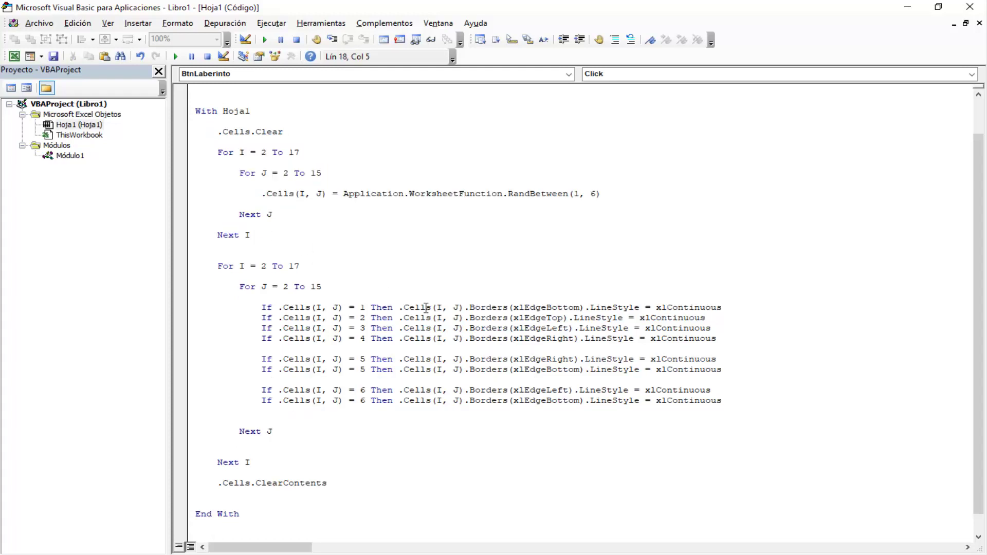
# Highlight the border loop, its eight If rules, and constants like xlEdgeBottom and xlEdgeTop
pyautogui.click(442, 285)
pyautogui.moveTo(204, 259); pyautogui.dragTo(462, 465)
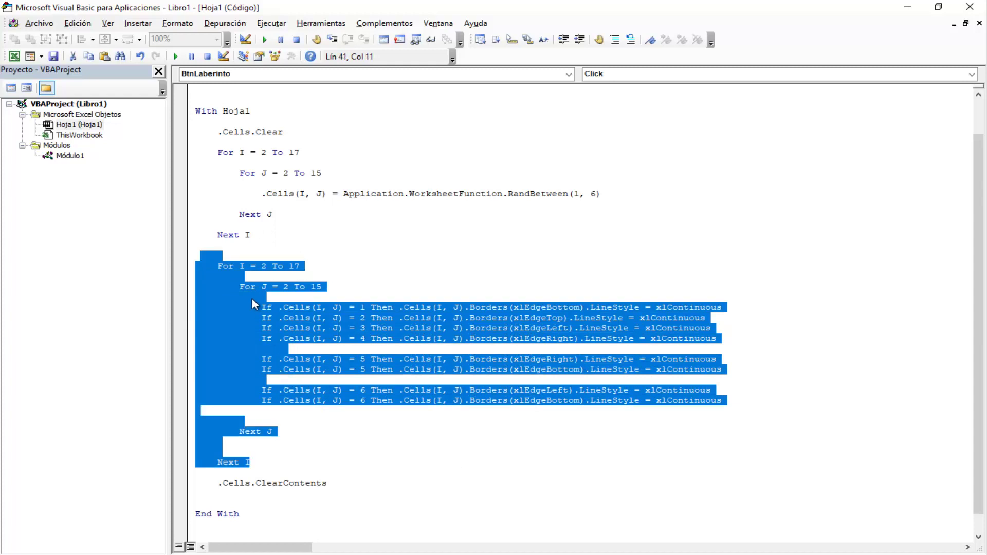
pyautogui.click(240, 287)
pyautogui.moveTo(240, 287); pyautogui.dragTo(410, 463)
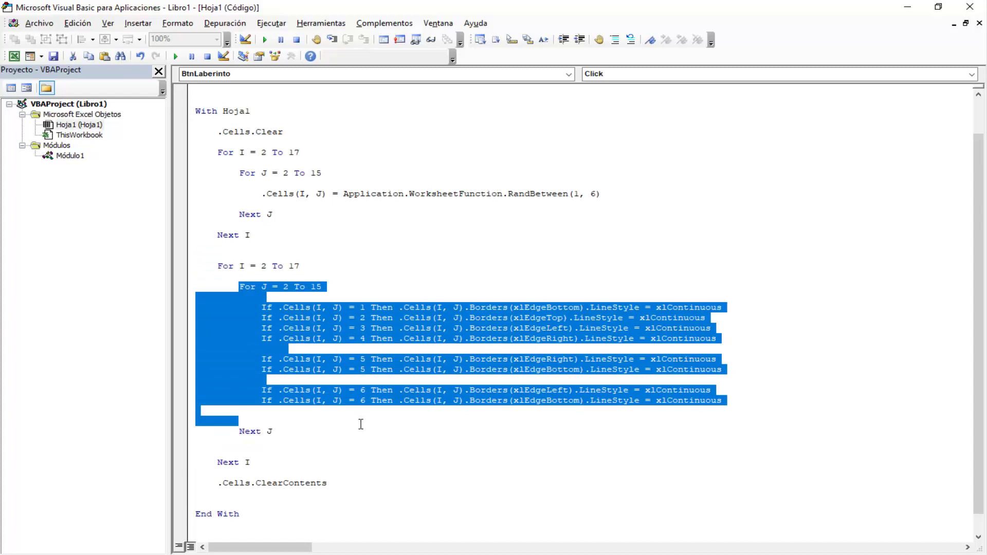
pyautogui.click(410, 462)
pyautogui.moveTo(256, 307); pyautogui.dragTo(737, 403)
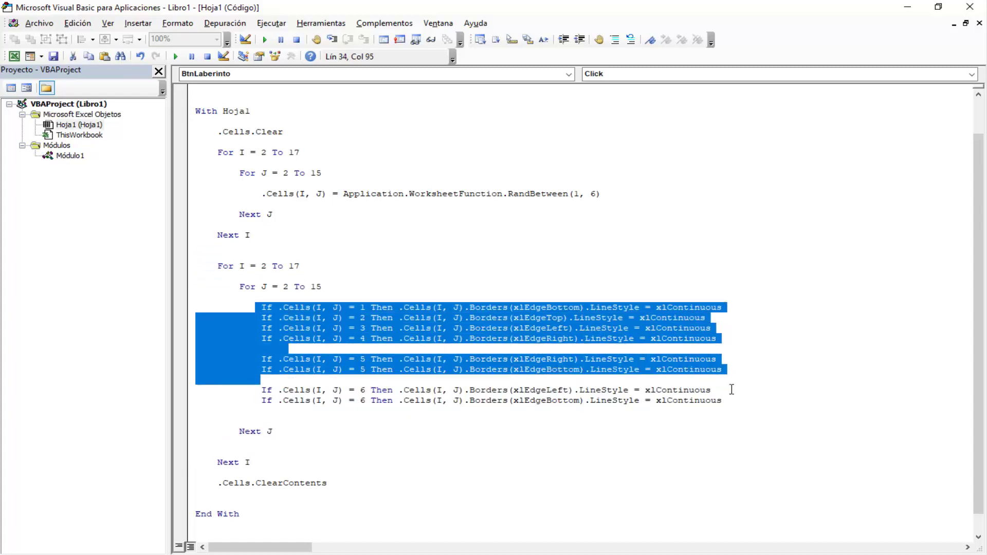
pyautogui.click(544, 426)
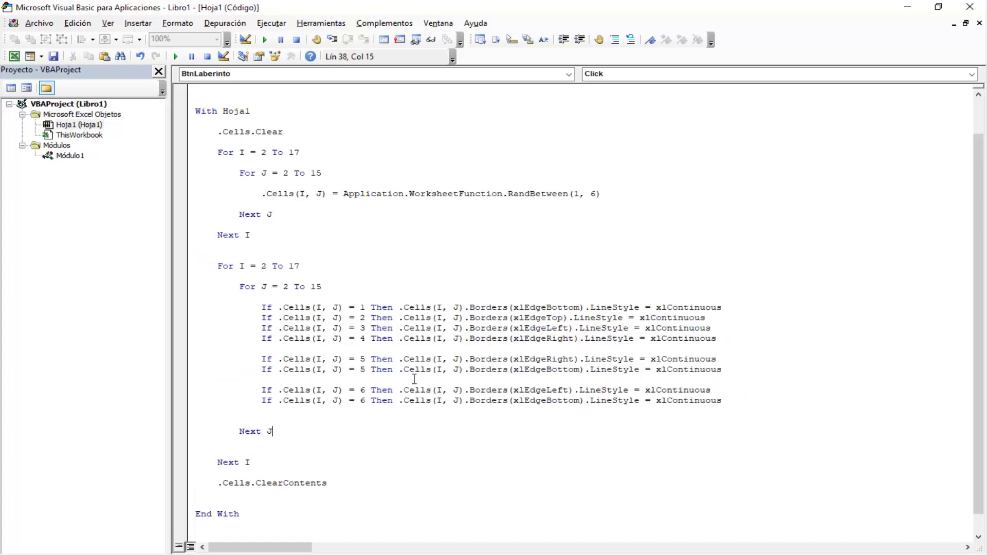
pyautogui.doubleClick(363, 308)
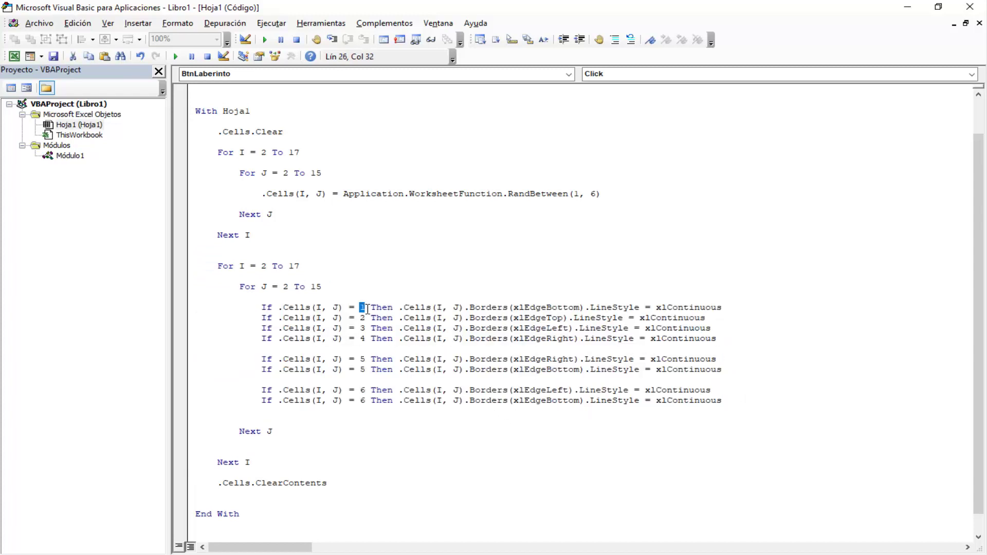
pyautogui.doubleClick(553, 305)
pyautogui.click(537, 317)
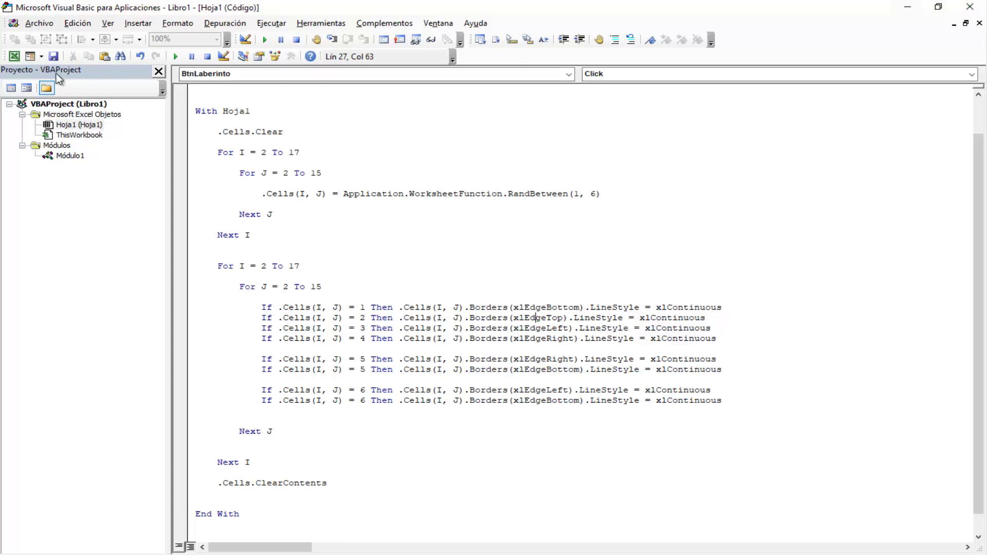
# Run Crear Laberinto seven times for fresh number-free mazes, then reopen the macro code
pyautogui.click(16, 58)
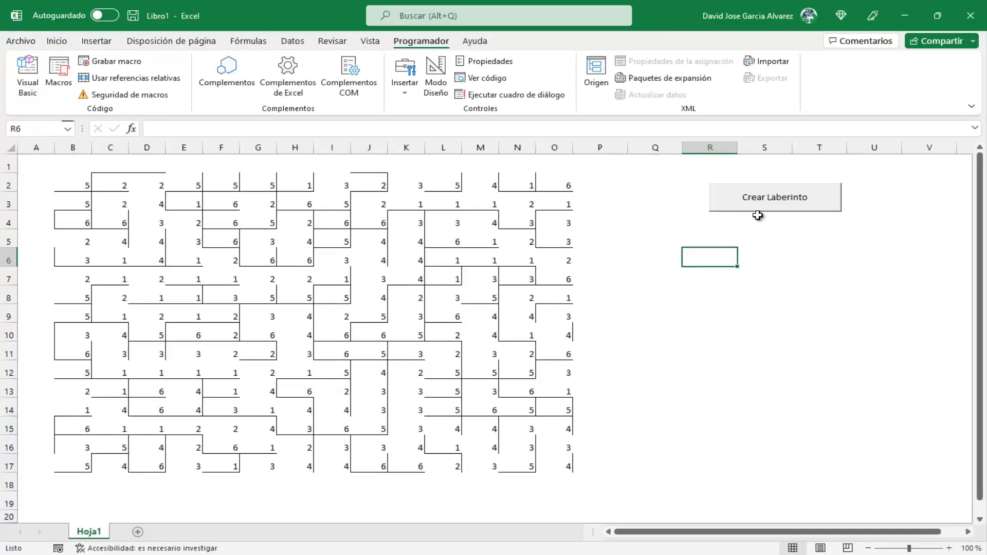
pyautogui.click(775, 202)
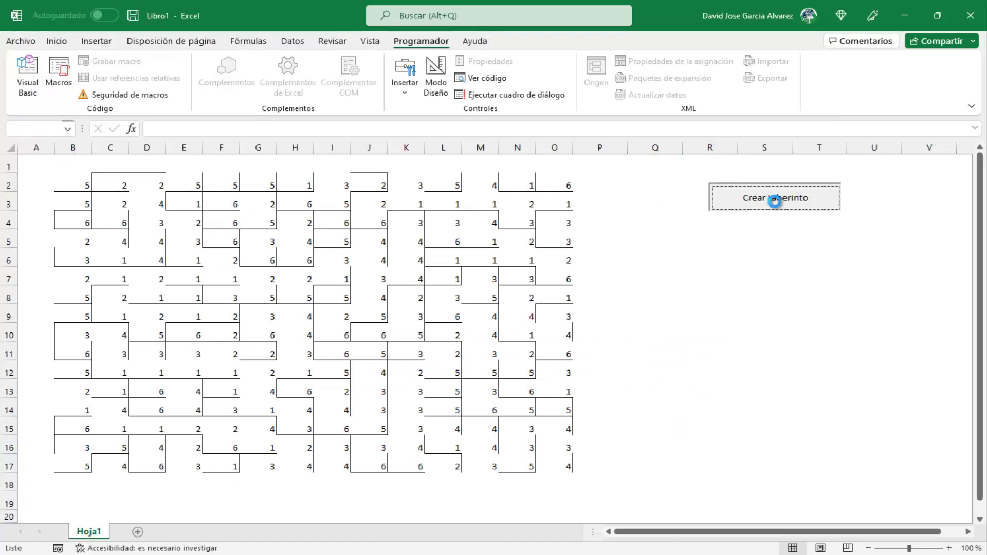
pyautogui.click(774, 201)
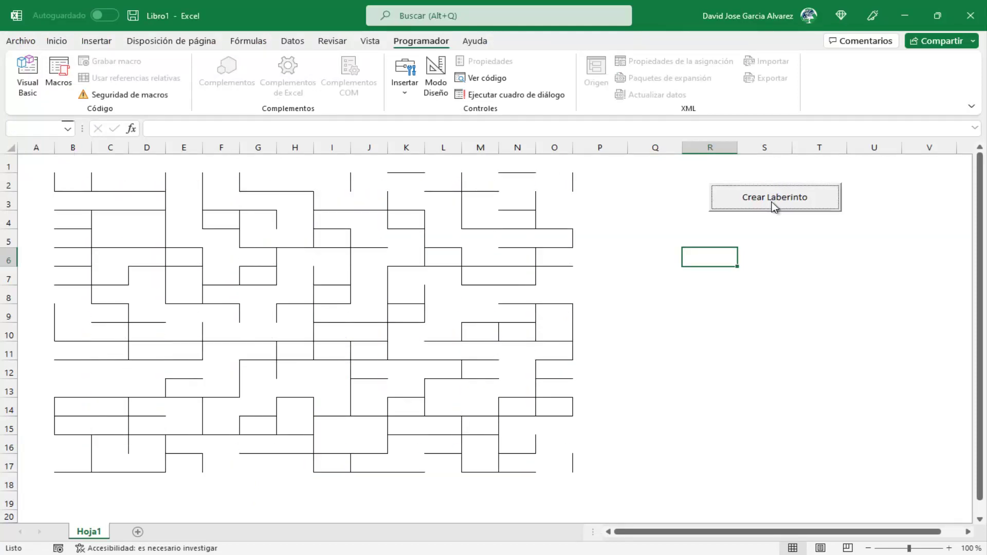
pyautogui.click(772, 202)
pyautogui.click(771, 202)
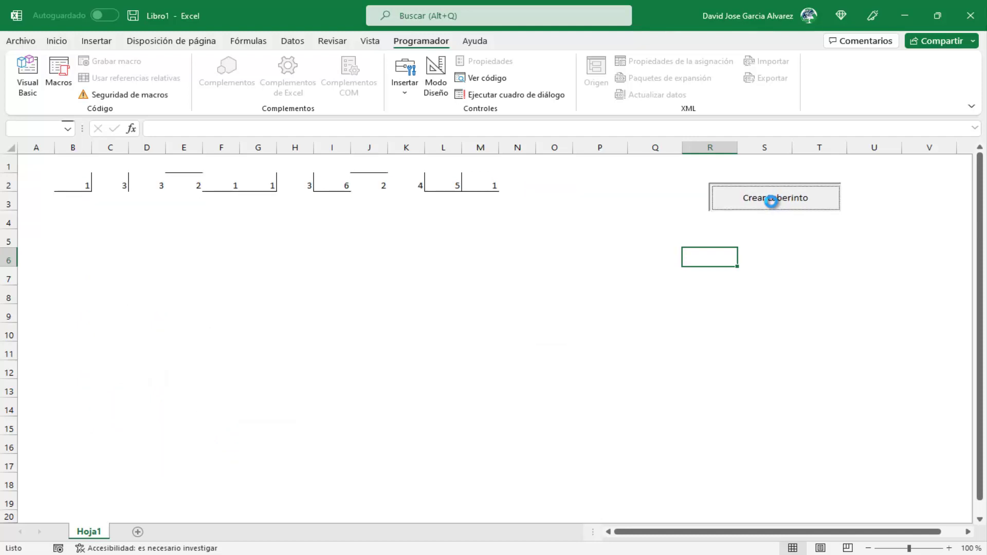
pyautogui.click(771, 201)
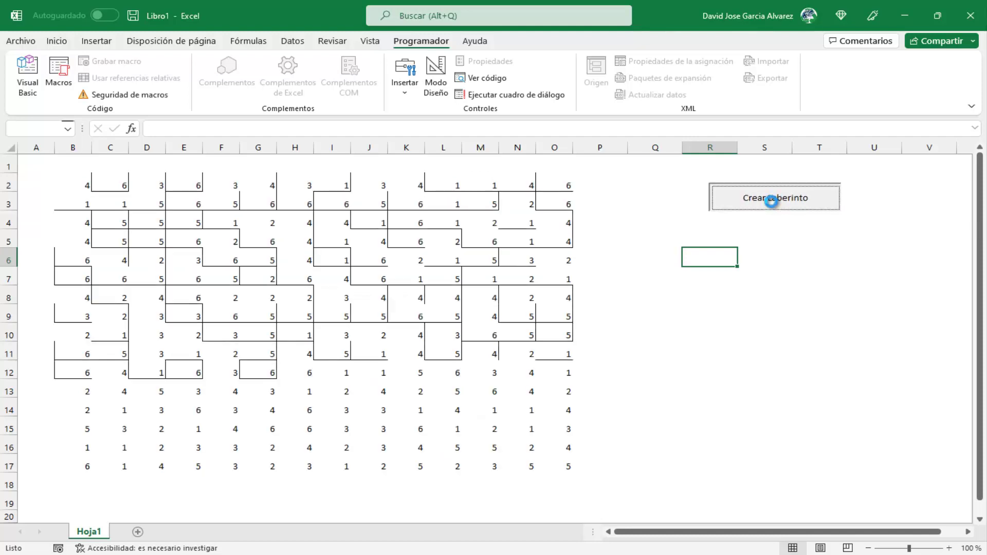
pyautogui.click(772, 202)
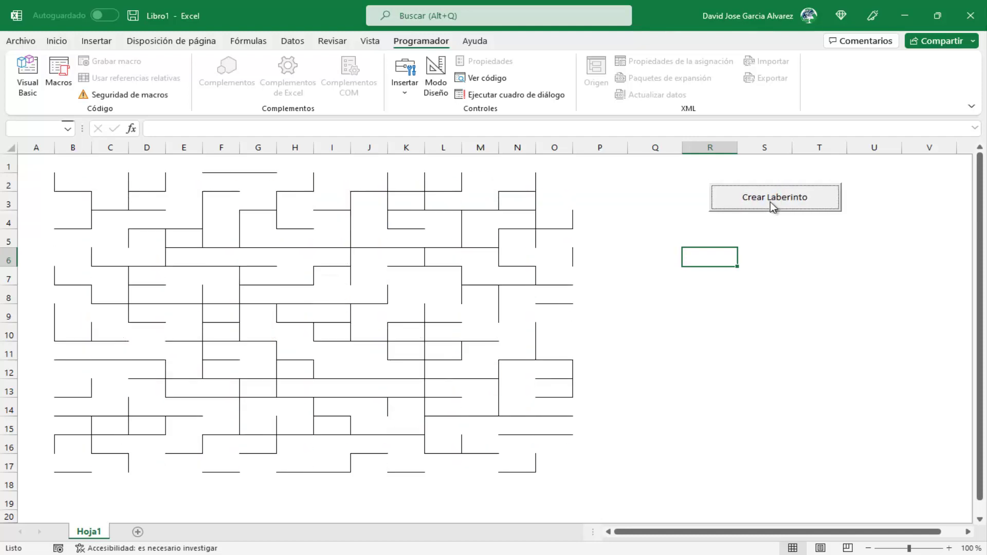
pyautogui.click(770, 202)
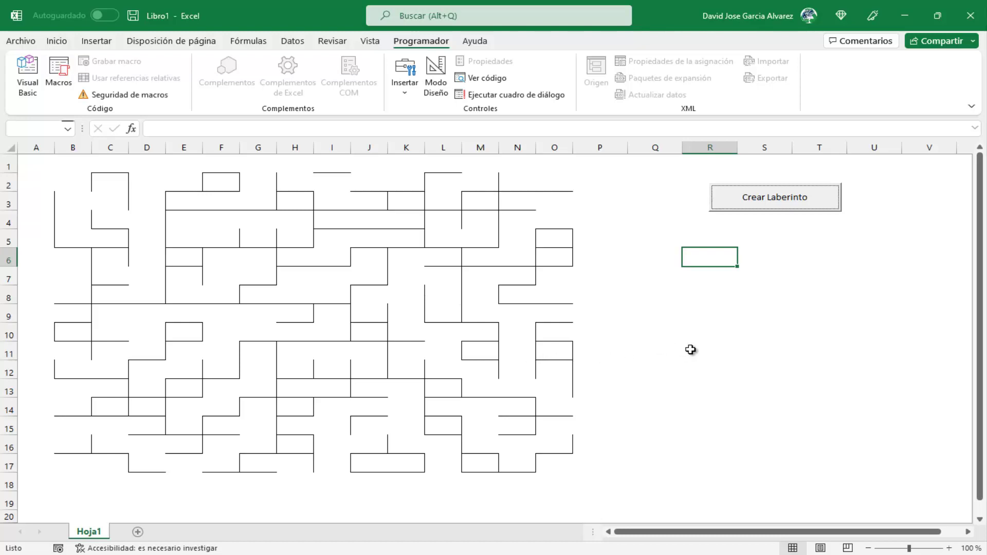
pyautogui.click(28, 85)
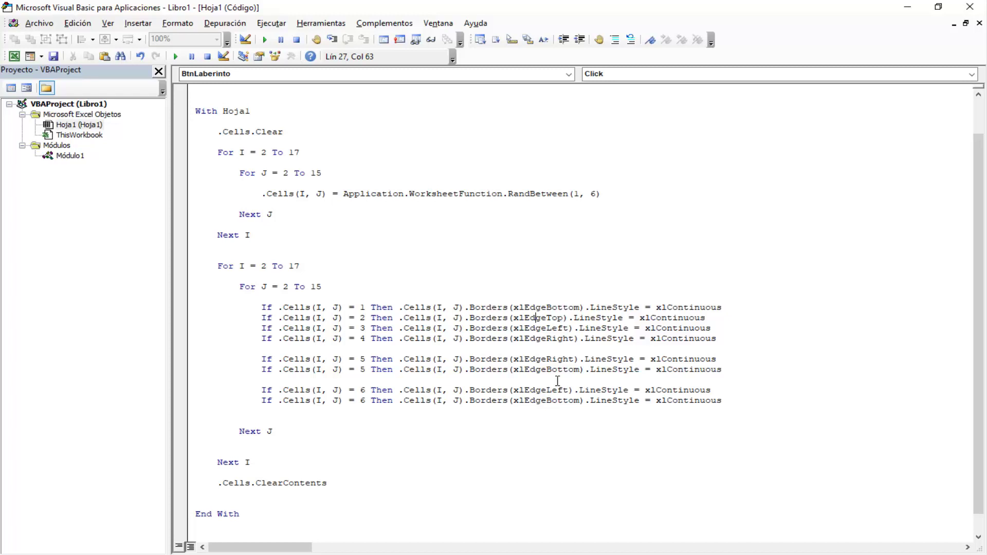
# Comment out the 'If .Cells(I, J) = 6 … xlEdgeLeft' line and return to the sheet
pyautogui.click(189, 392)
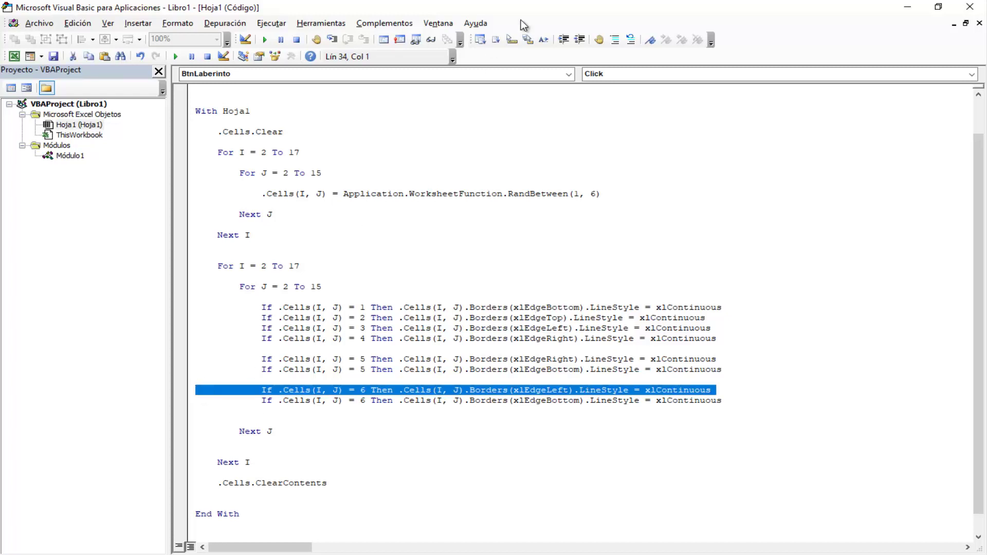
pyautogui.click(614, 41)
pyautogui.click(580, 222)
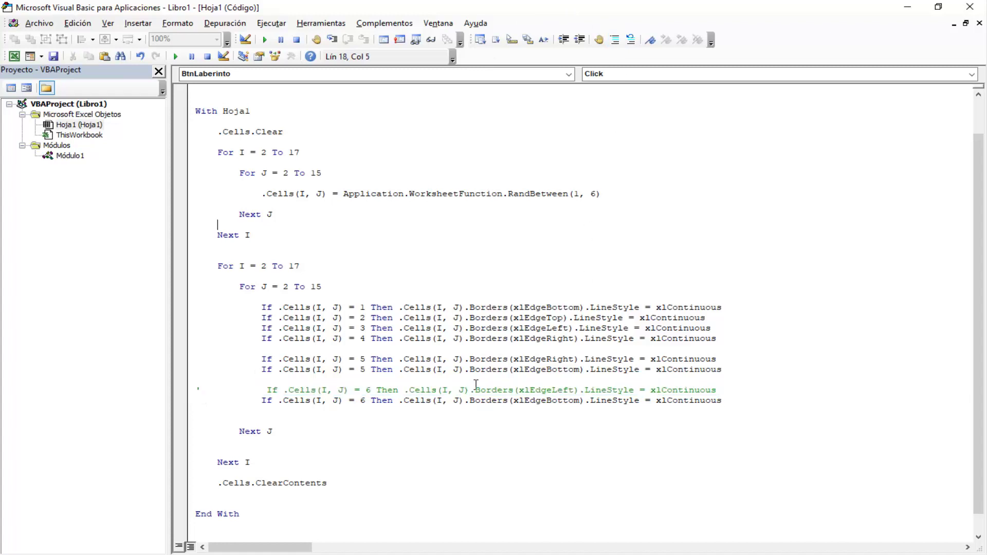
pyautogui.doubleClick(565, 390)
pyautogui.click(907, 7)
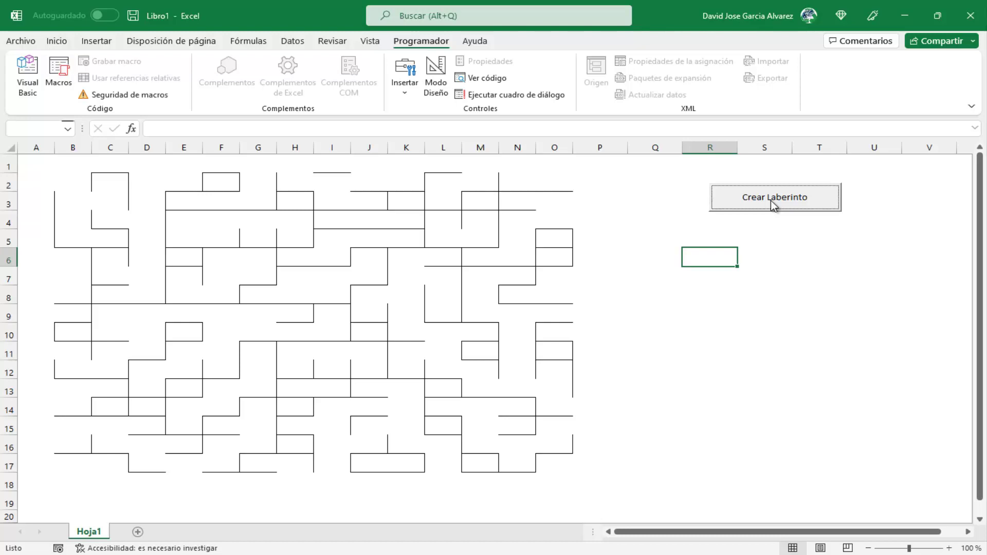
# Run Crear Laberinto twice to draw a maze without the value-6 left borders
pyautogui.click(770, 201)
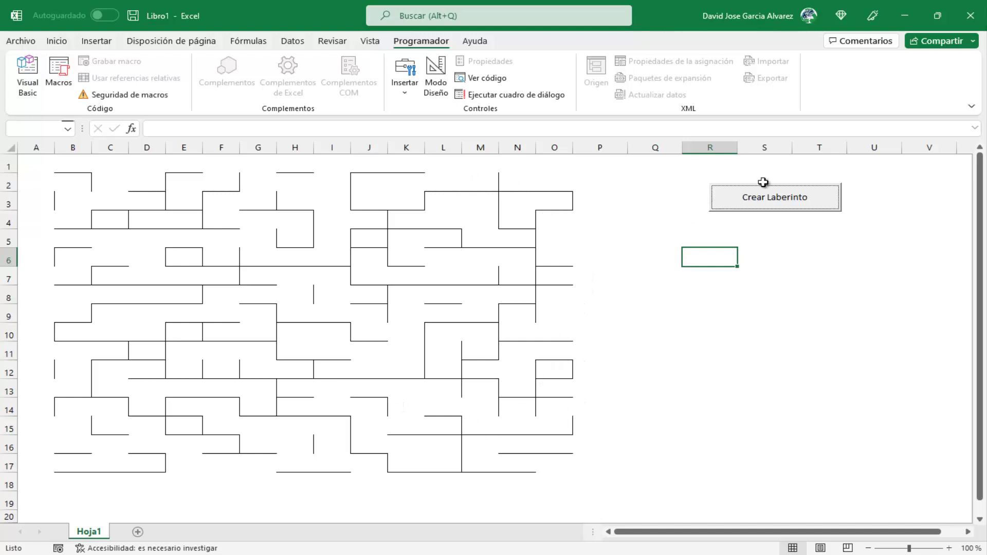
pyautogui.click(776, 194)
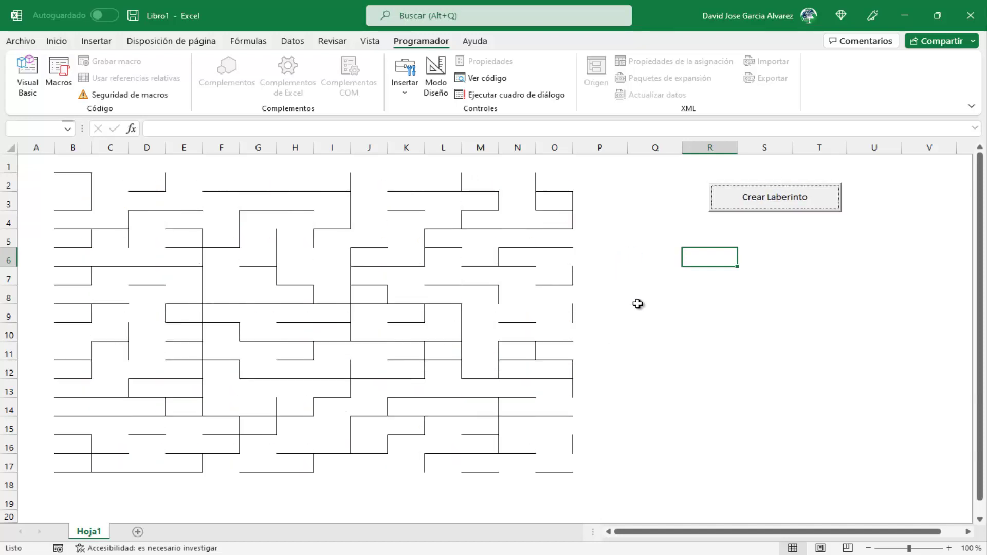
pyautogui.click(590, 405)
pyautogui.press('Left')
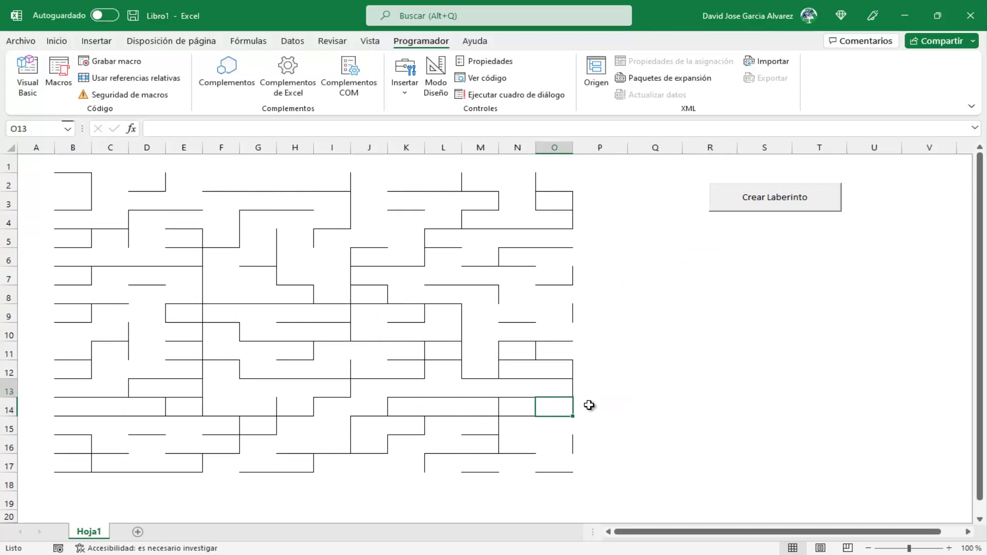
pyautogui.press('Up')
pyautogui.press('Left')
pyautogui.press('Left')
pyautogui.press('Left')
pyautogui.press('Left')
pyautogui.press('Left')
pyautogui.press('Down')
pyautogui.press('Left')
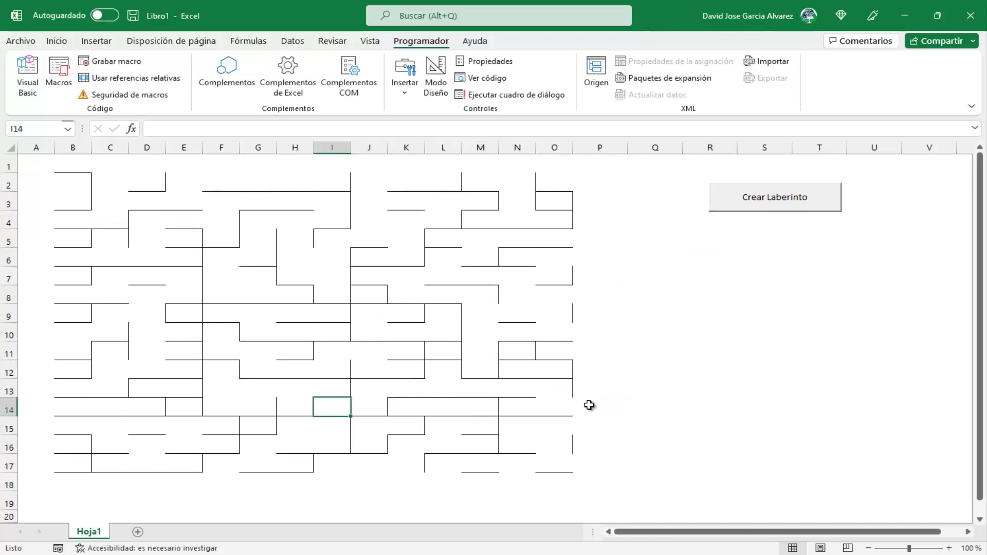
pyautogui.press('Down')
pyautogui.press('Left')
pyautogui.press('Down')
pyautogui.press('Left')
pyautogui.press('Down')
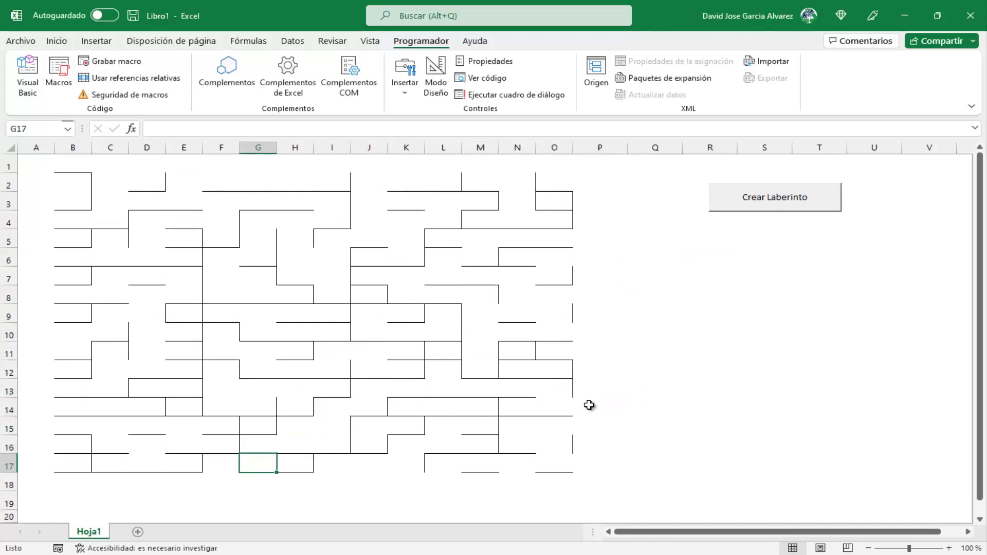
pyautogui.press('Left')
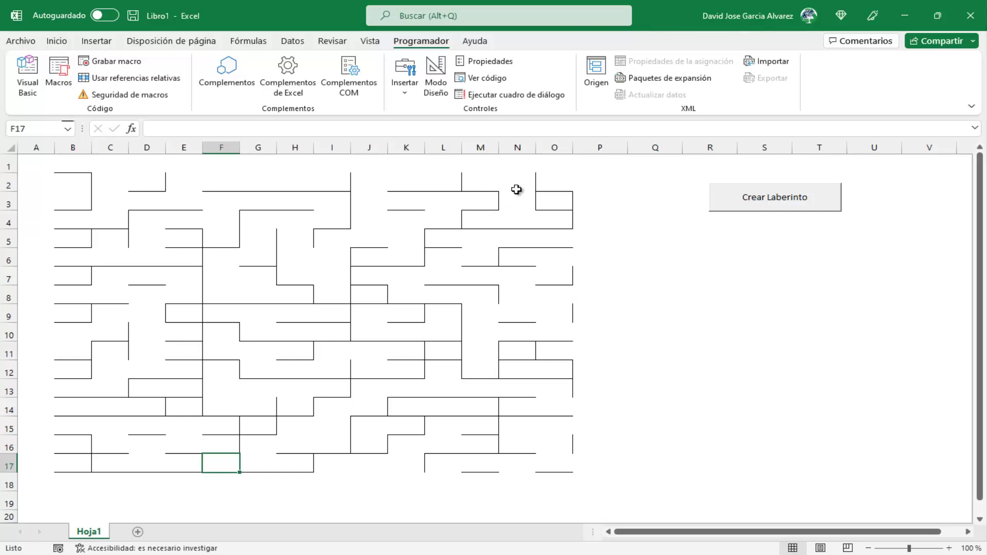
pyautogui.click(365, 170)
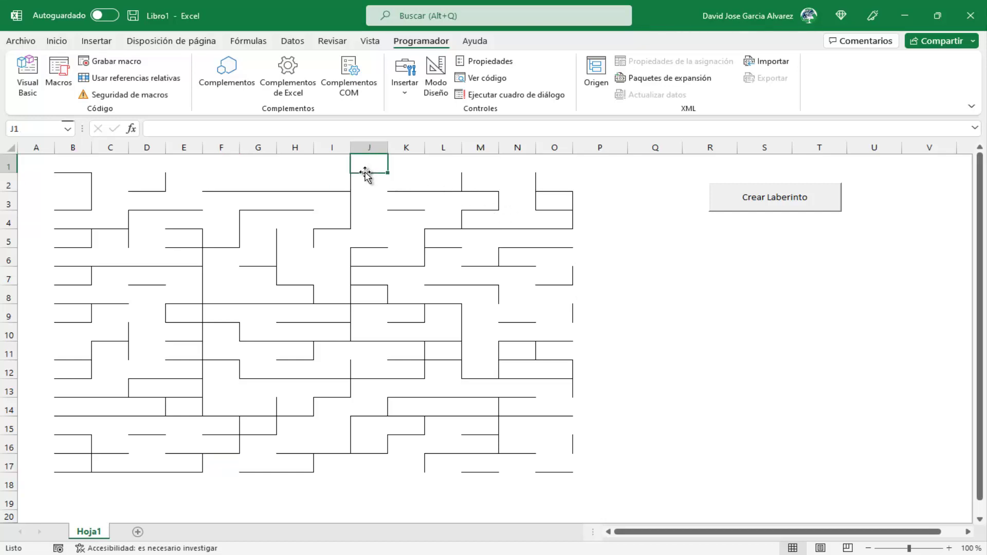
pyautogui.press('Down')
pyautogui.press('Down')
pyautogui.press('Down')
pyautogui.press('Down')
pyautogui.press('Left')
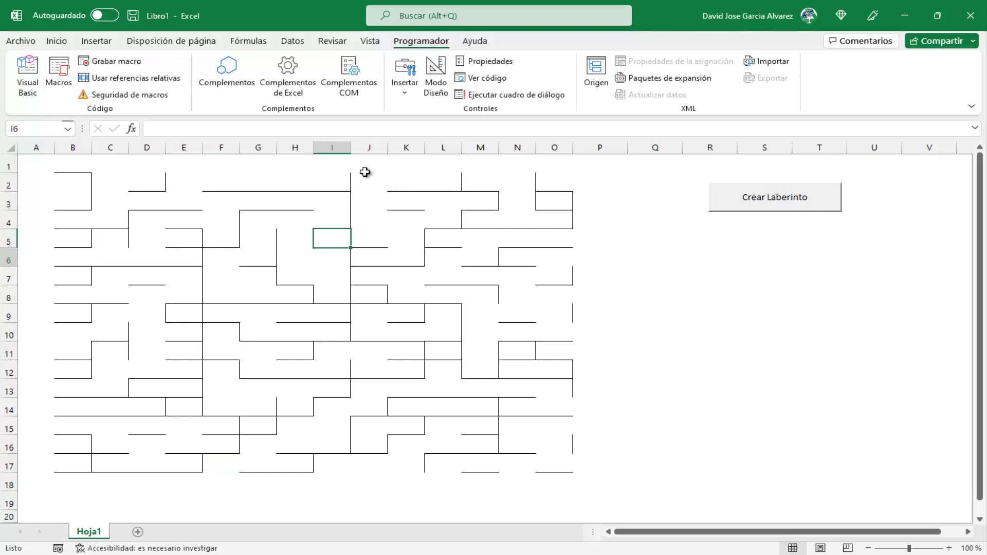
pyautogui.press('Down')
pyautogui.press('Left')
pyautogui.press('Up')
pyautogui.press('Up')
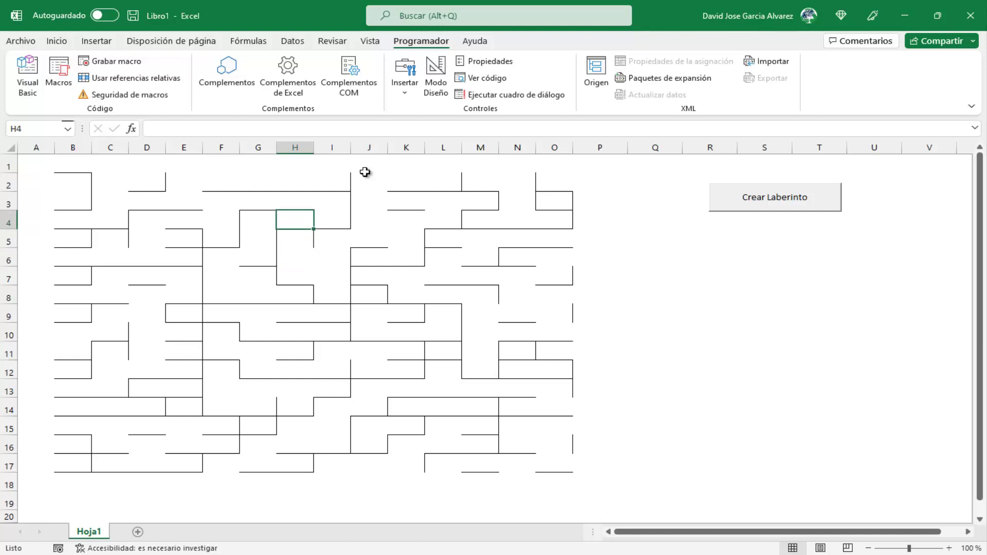
pyautogui.press('Left')
pyautogui.press('Right')
pyautogui.press('Right')
pyautogui.press('Up')
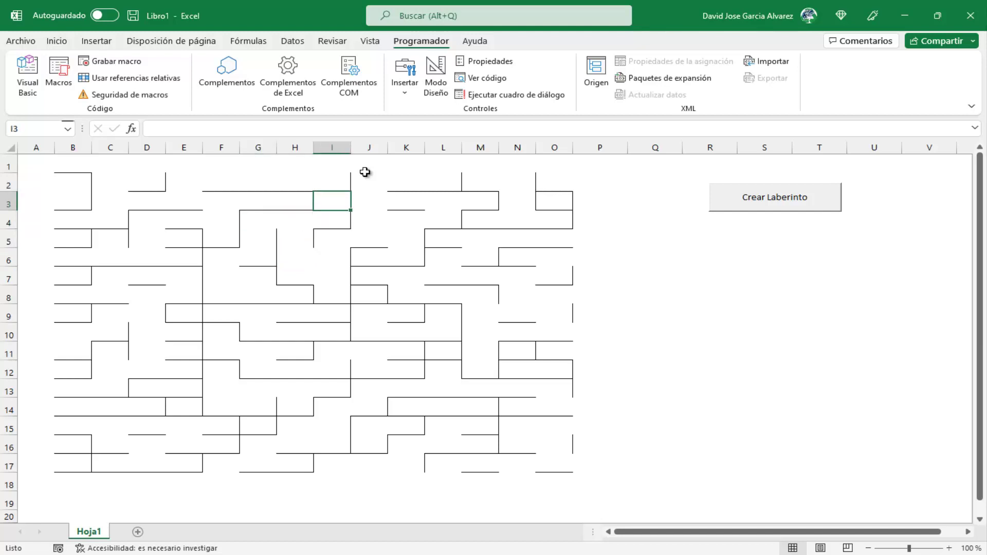
pyautogui.press('Left')
pyautogui.press('Left')
pyautogui.press('Left')
pyautogui.press('Left')
pyautogui.press('Left')
pyautogui.press('Left')
pyautogui.press('Down')
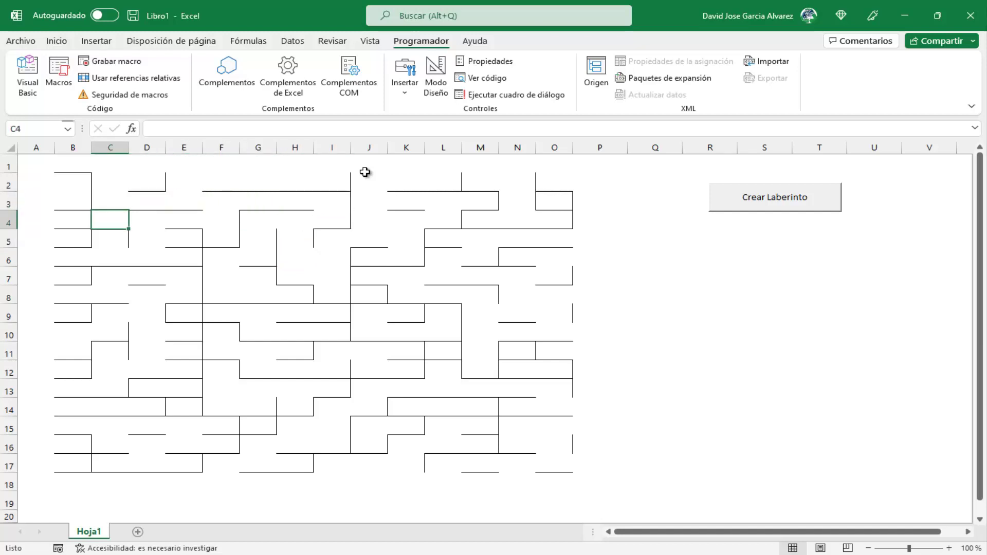
pyautogui.press('Left')
pyautogui.press('Right')
pyautogui.press('Up')
pyautogui.press('Right')
pyautogui.press('Right')
pyautogui.press('Right')
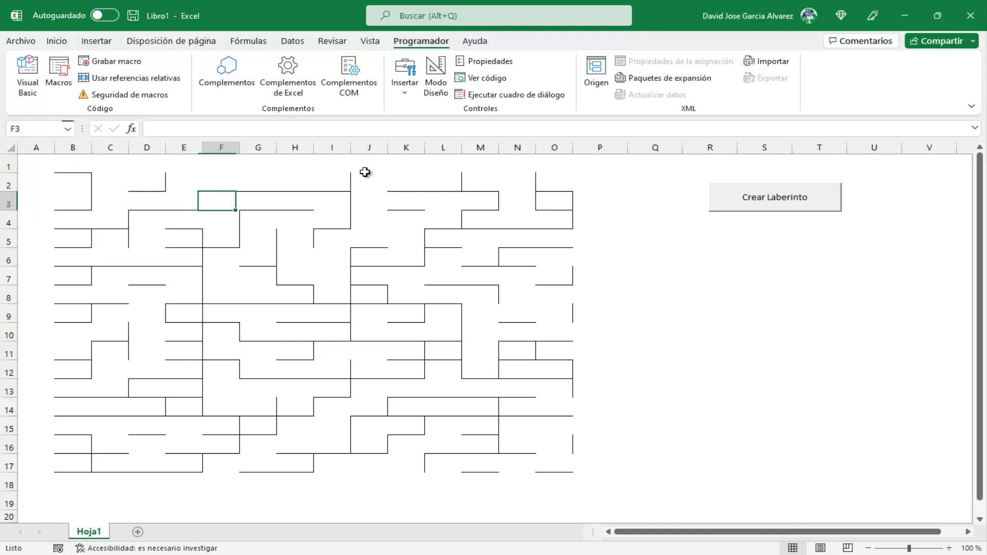
pyautogui.press('Right')
pyautogui.press('Right')
pyautogui.press('Right')
pyautogui.press('Down')
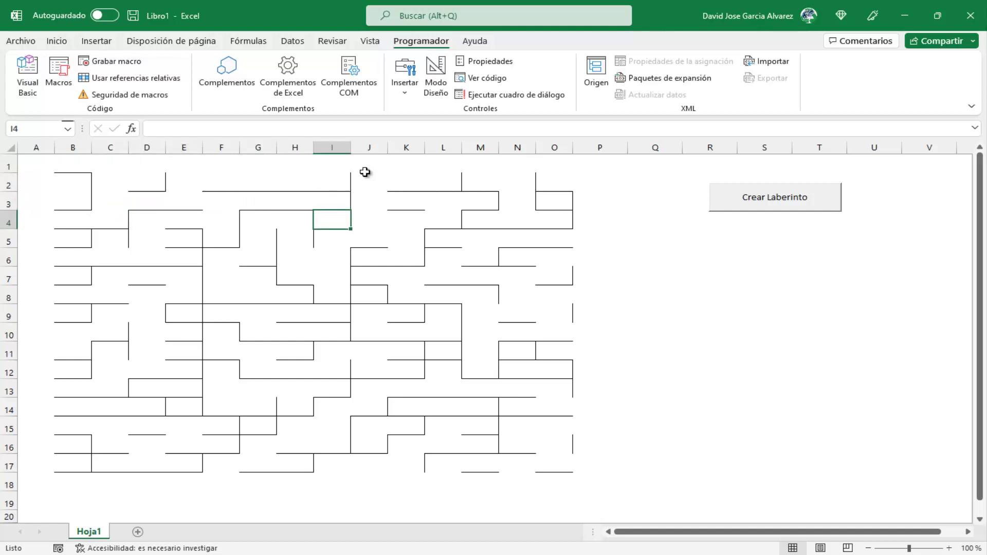
pyautogui.press('Left')
pyautogui.press('Down')
pyautogui.press('Down')
pyautogui.press('Down')
pyautogui.press('Right')
pyautogui.press('Up')
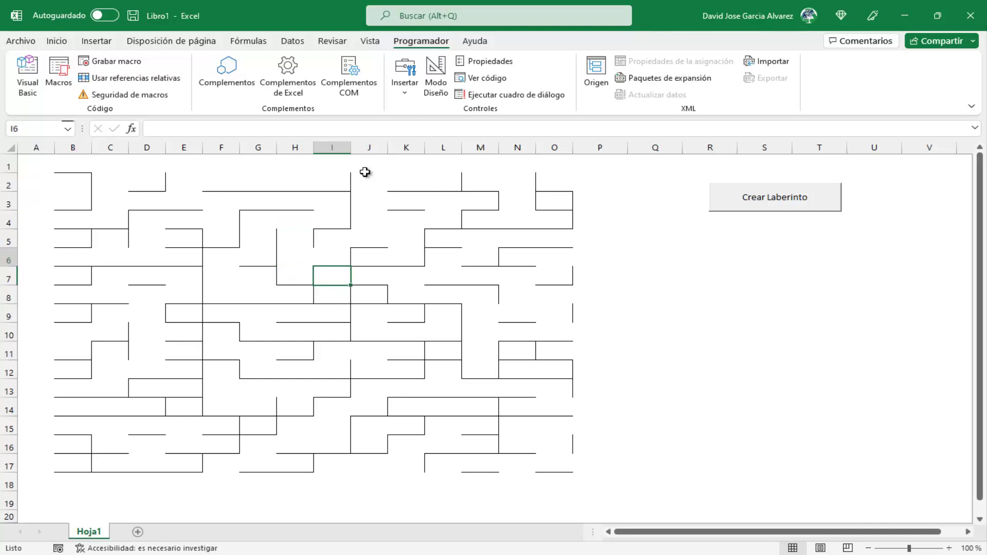
pyautogui.press('Up')
pyautogui.press('Up')
pyautogui.press('Right')
pyautogui.press('Right')
pyautogui.press('Up')
pyautogui.press('Left')
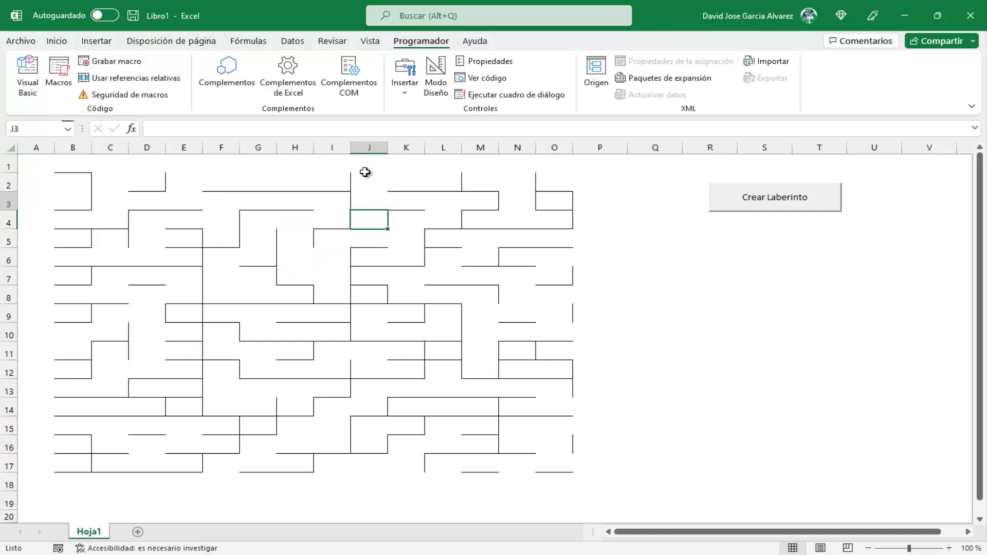
pyautogui.press('Up')
pyautogui.press('Right')
pyautogui.press('Right')
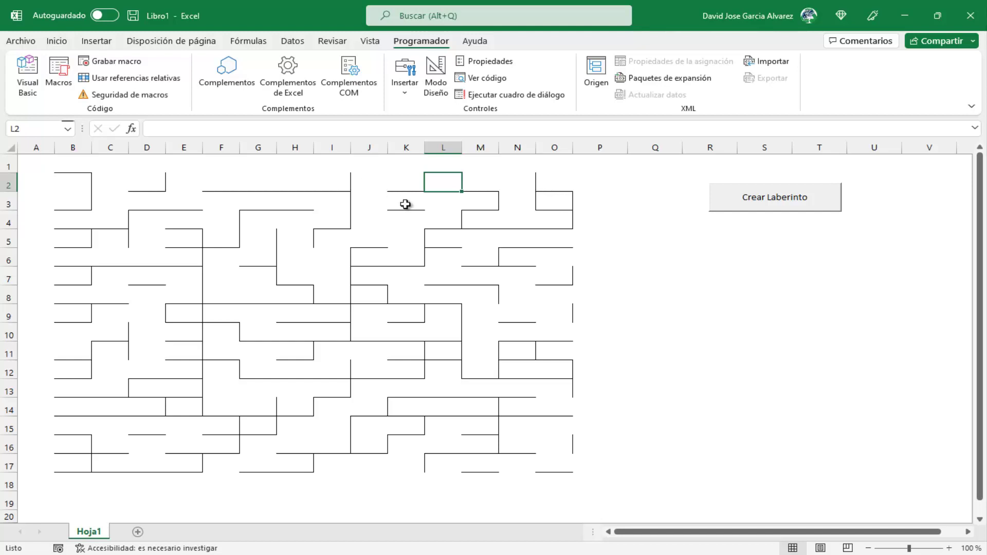
pyautogui.click(733, 334)
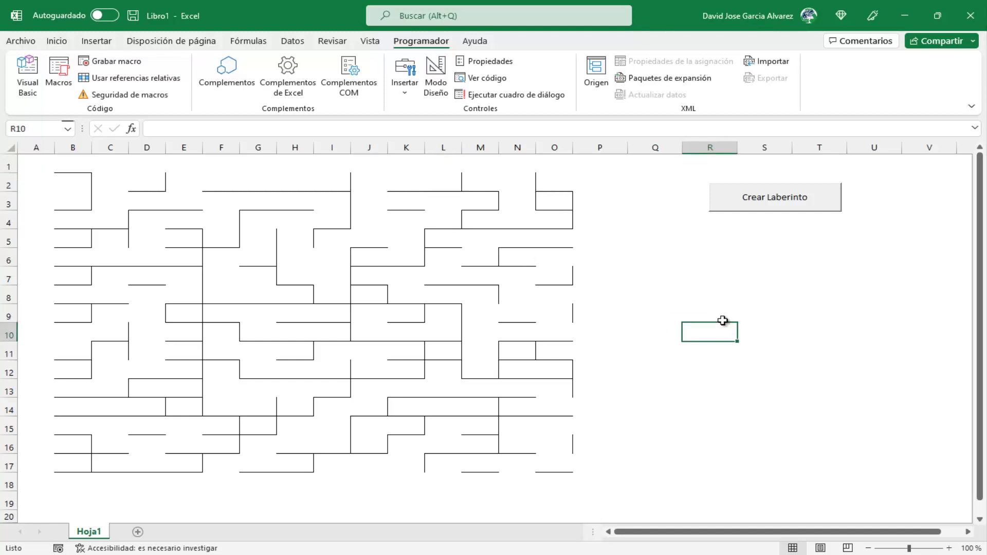
pyautogui.click(690, 308)
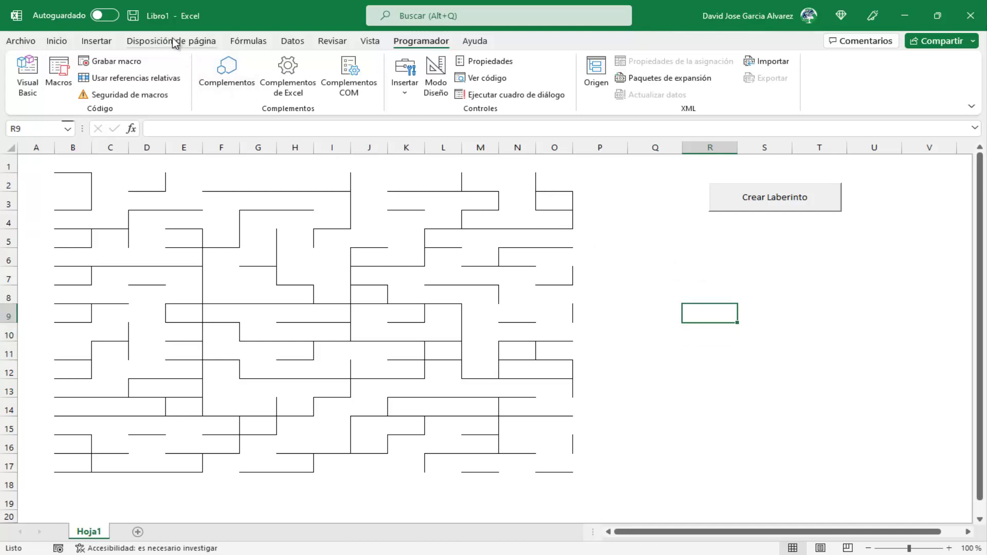
# Open the Icons library from Insert > Illustrations and search for 'flecha'
pyautogui.click(146, 44)
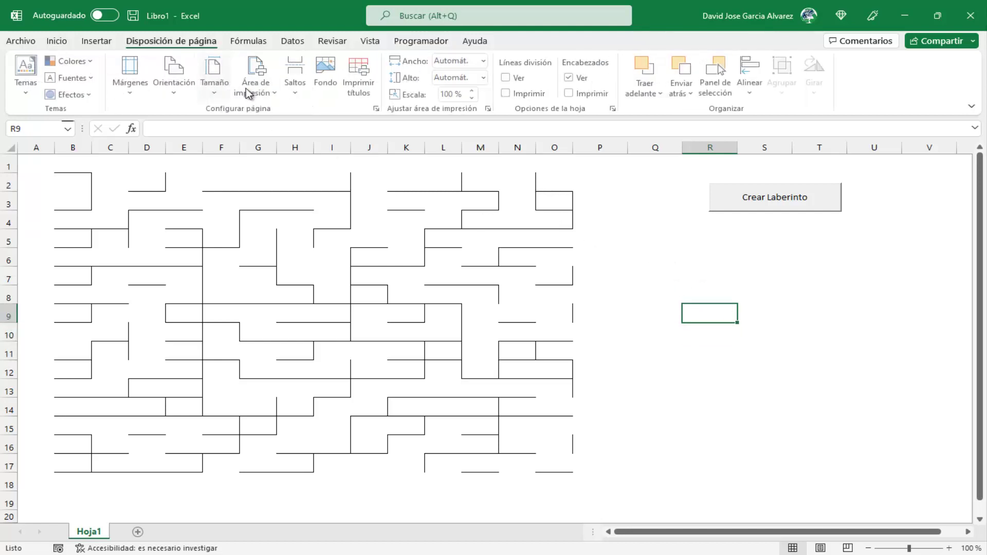
pyautogui.click(100, 43)
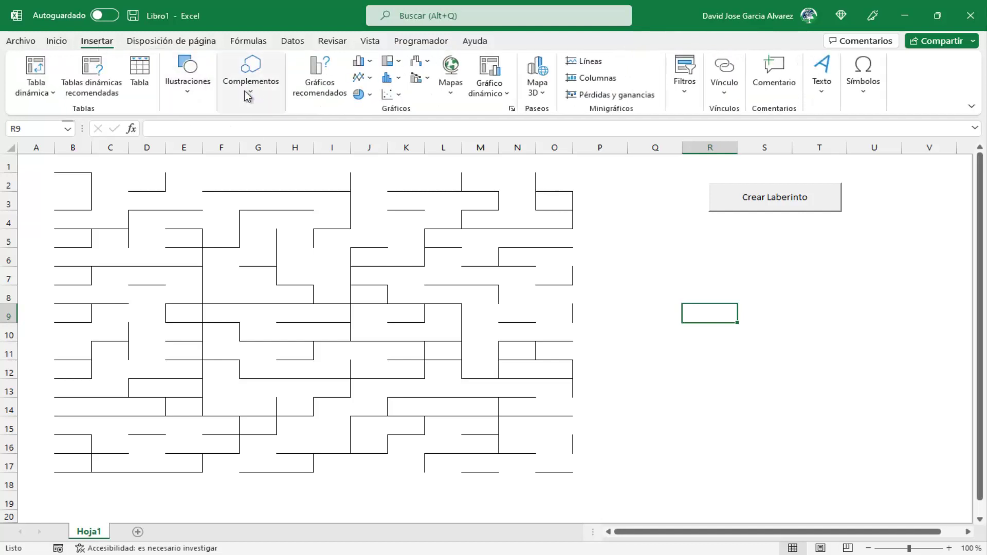
pyautogui.click(199, 99)
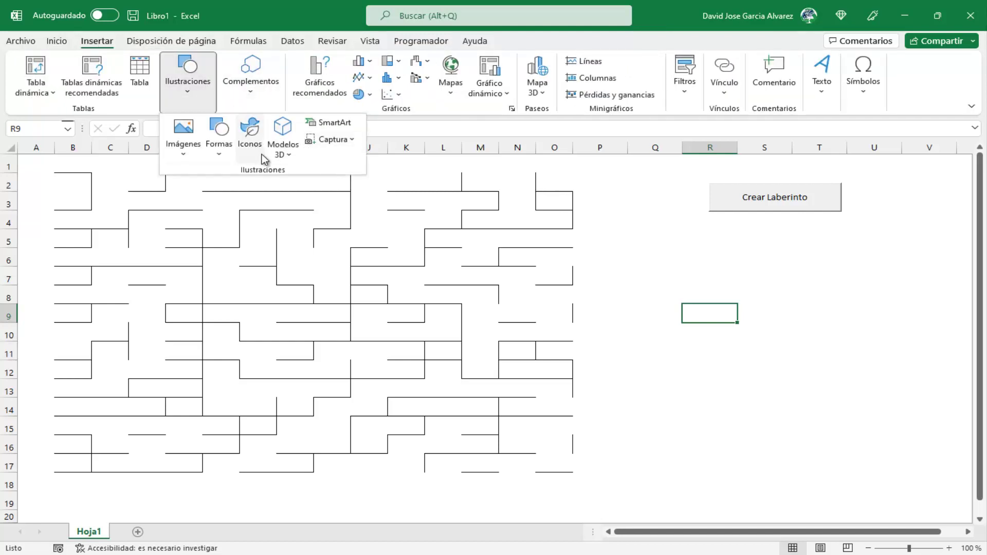
pyautogui.click(257, 153)
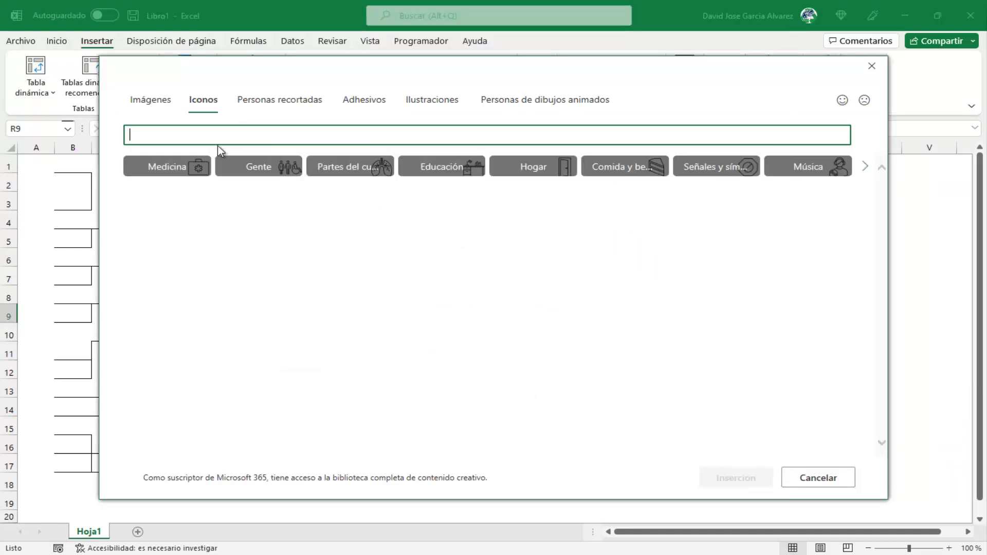
pyautogui.write('flecha')
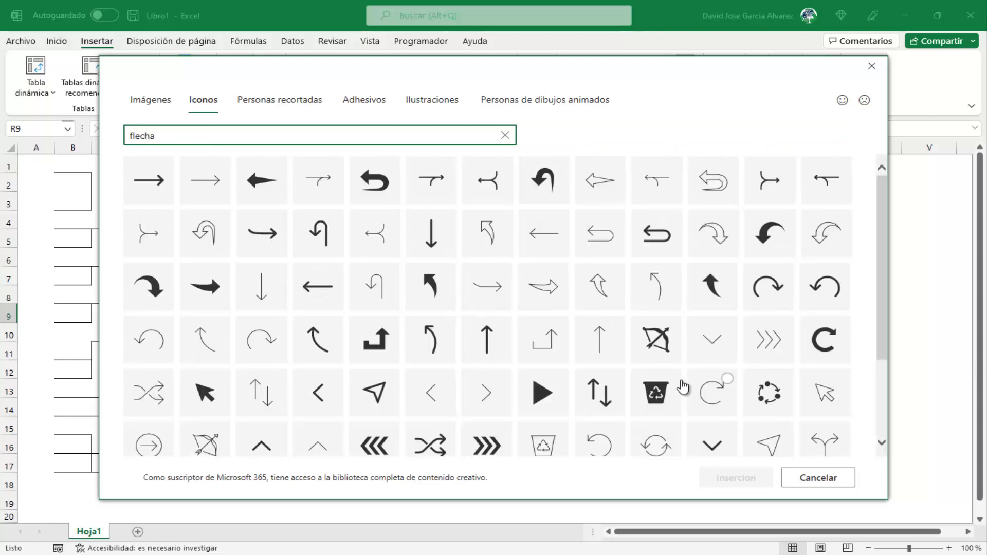
# Browse the arrow results and insert the black pointer-style arrow icon
pyautogui.scroll(-2, 678, 375)
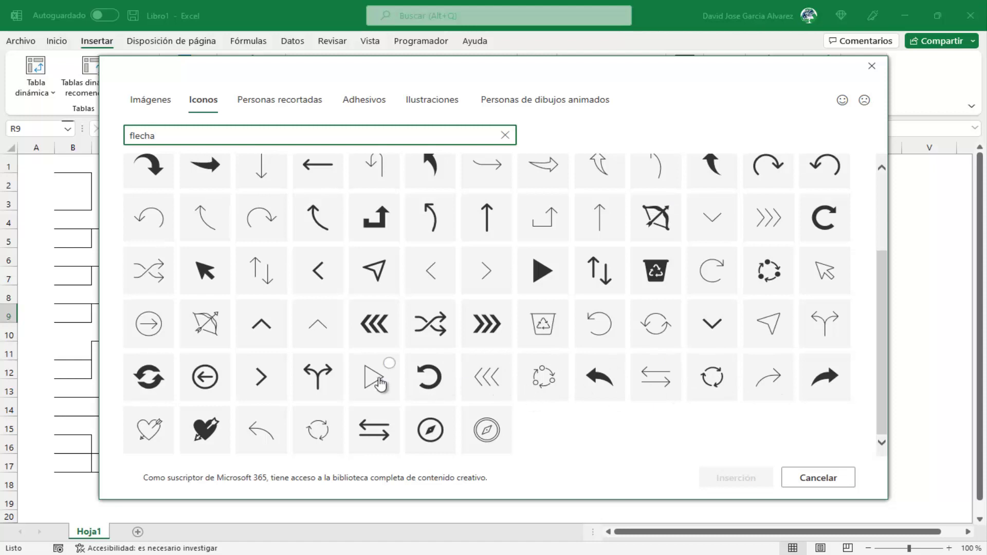
pyautogui.click(379, 377)
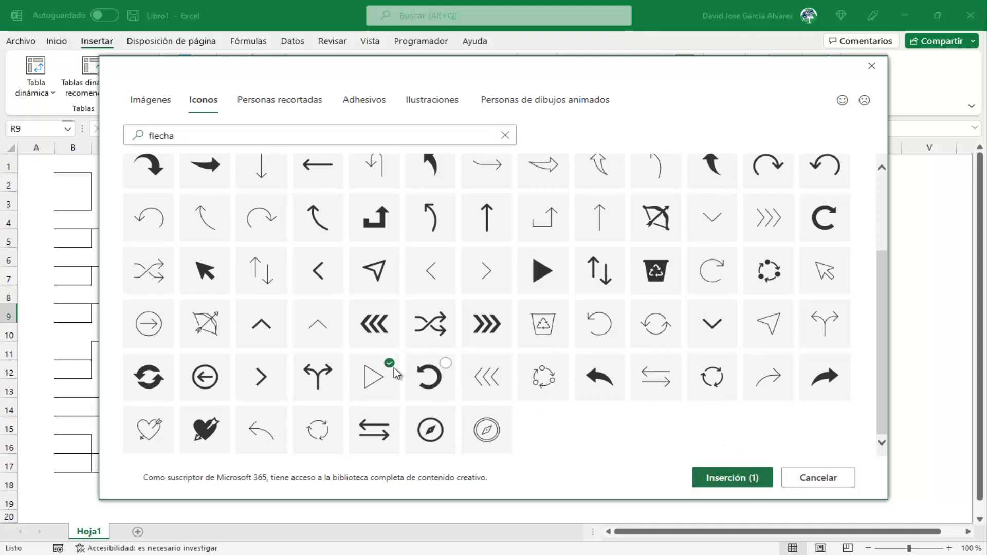
pyautogui.click(380, 379)
pyautogui.scroll(1, 566, 383)
pyautogui.scroll(1, 657, 375)
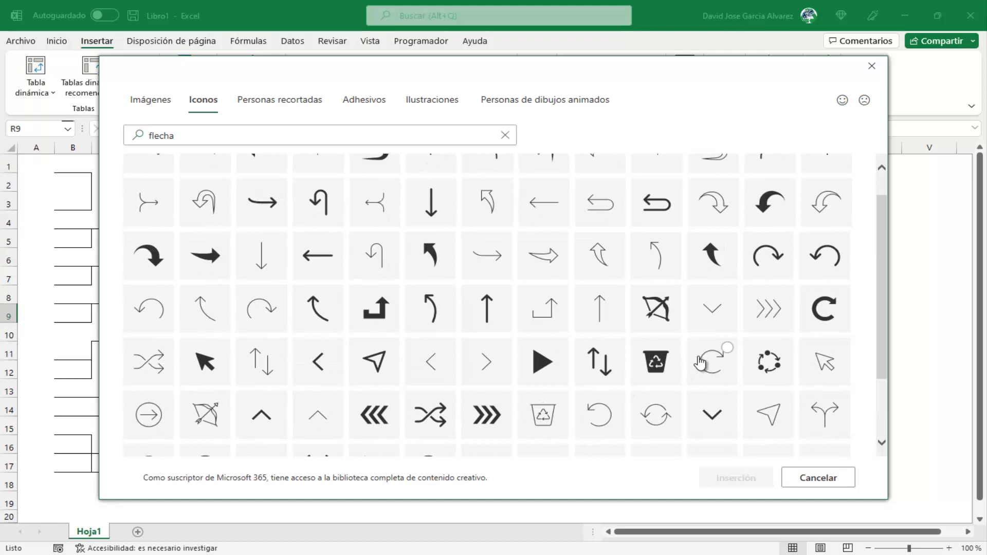
pyautogui.scroll(-2, 700, 363)
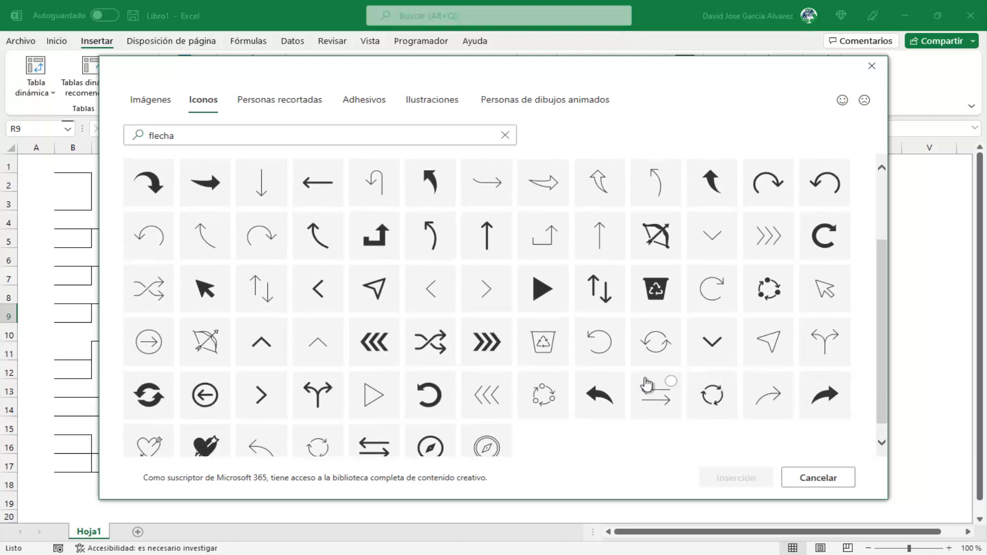
pyautogui.scroll(2, 646, 383)
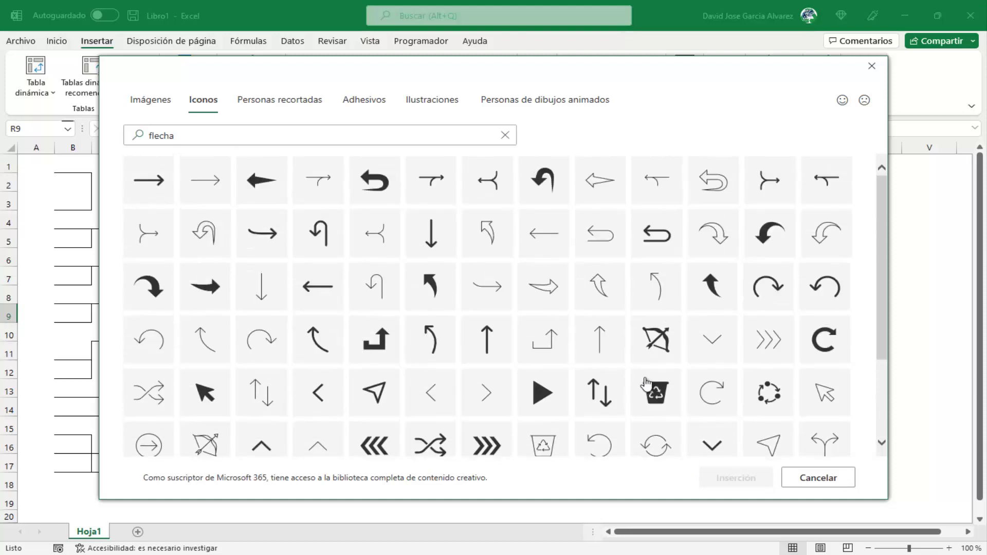
pyautogui.scroll(-1, 647, 386)
pyautogui.scroll(-2, 650, 382)
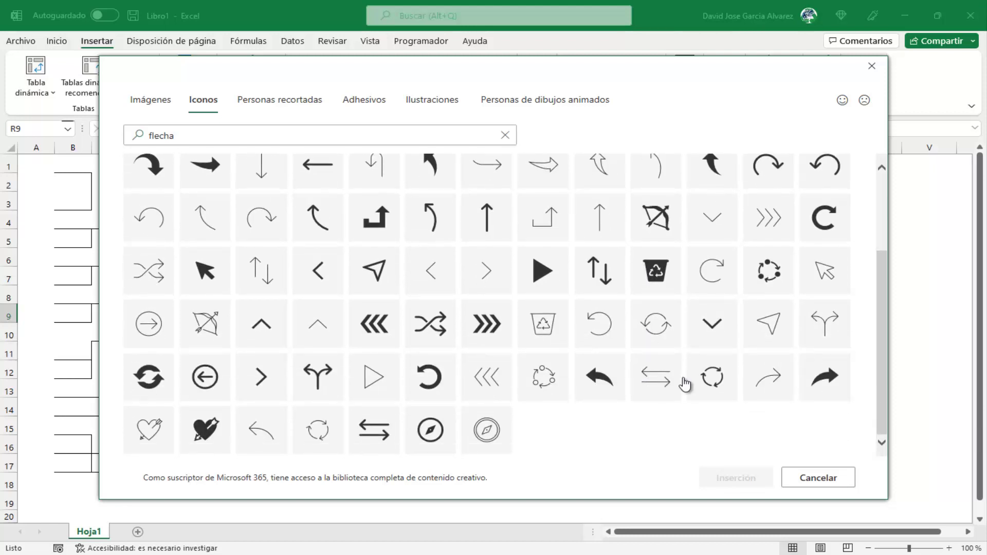
pyautogui.scroll(2, 527, 380)
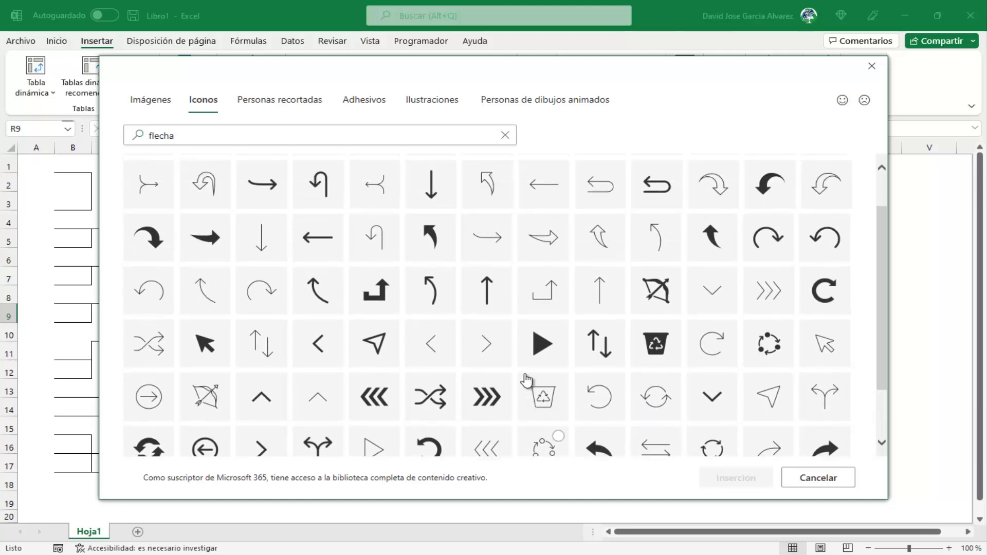
pyautogui.scroll(1, 527, 380)
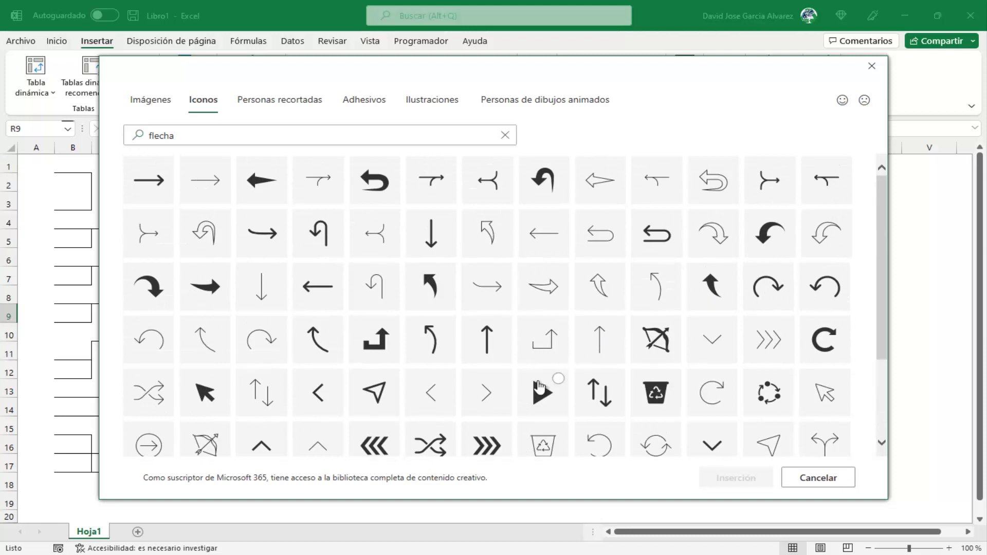
pyautogui.scroll(-3, 668, 393)
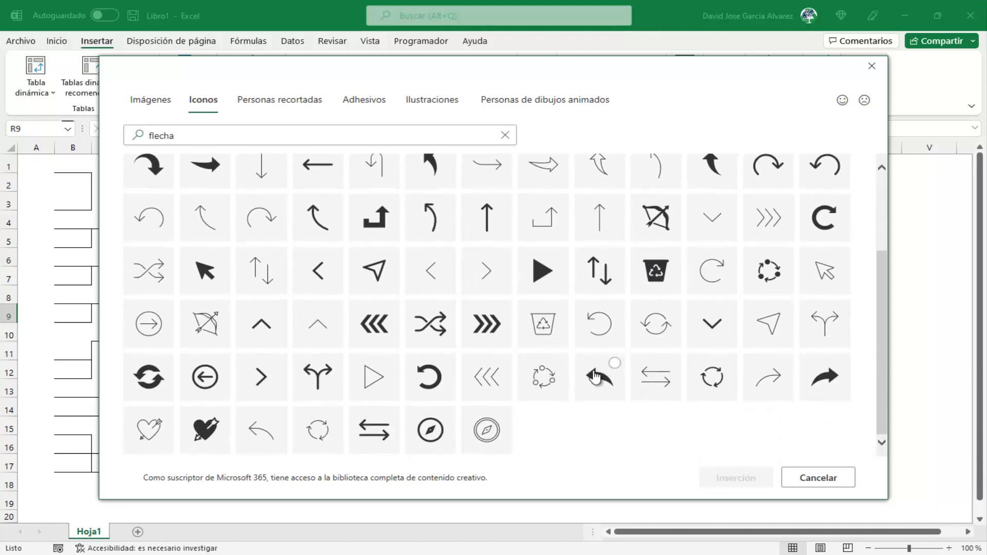
pyautogui.scroll(2, 595, 376)
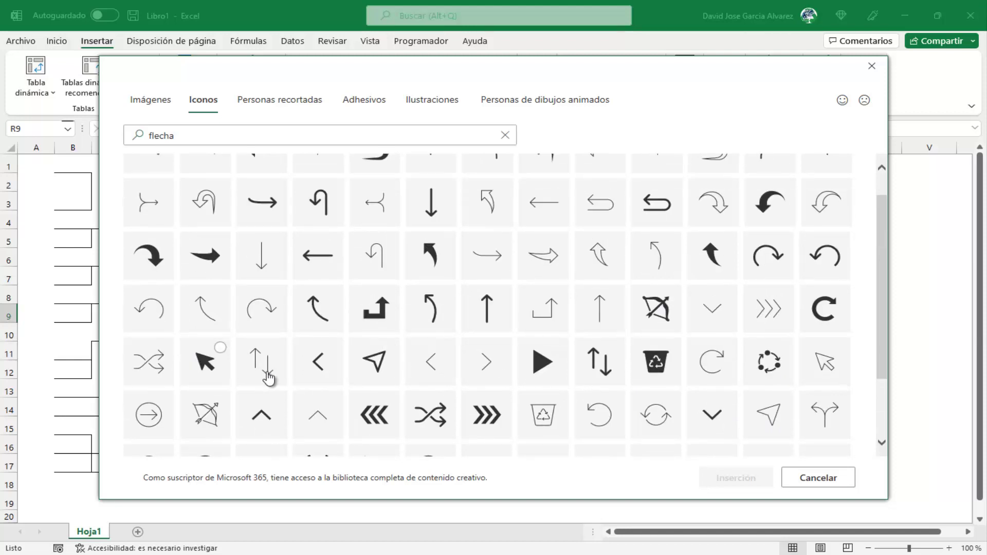
pyautogui.click(736, 478)
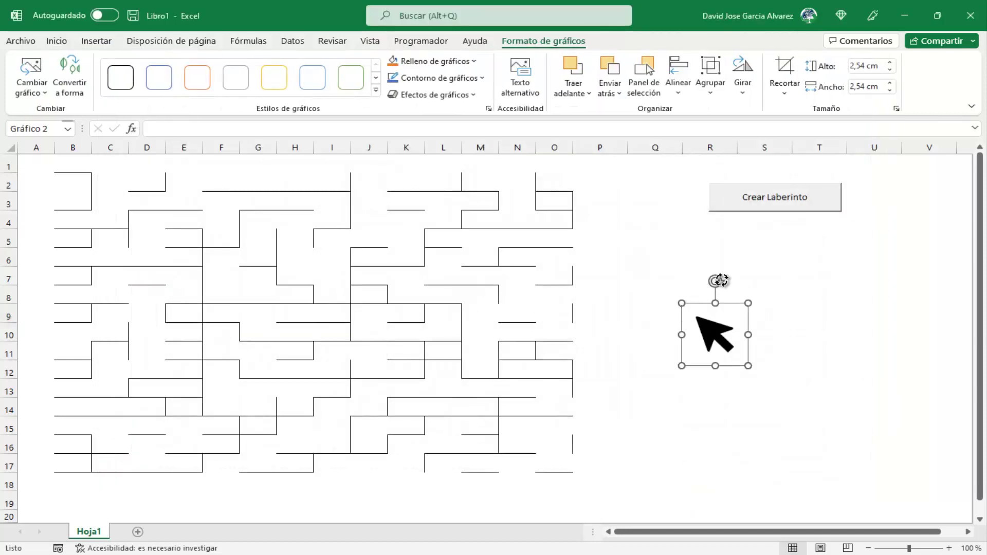
# Rotate the arrow a quarter turn and shrink it to about 1.02 cm square
pyautogui.moveTo(720, 280)
pyautogui.mouseDown()
pyautogui.moveTo(753, 282)
pyautogui.moveTo(777, 326)
pyautogui.moveTo(758, 369)
pyautogui.mouseUp()
pyautogui.moveTo(710, 291); pyautogui.dragTo(714, 334)
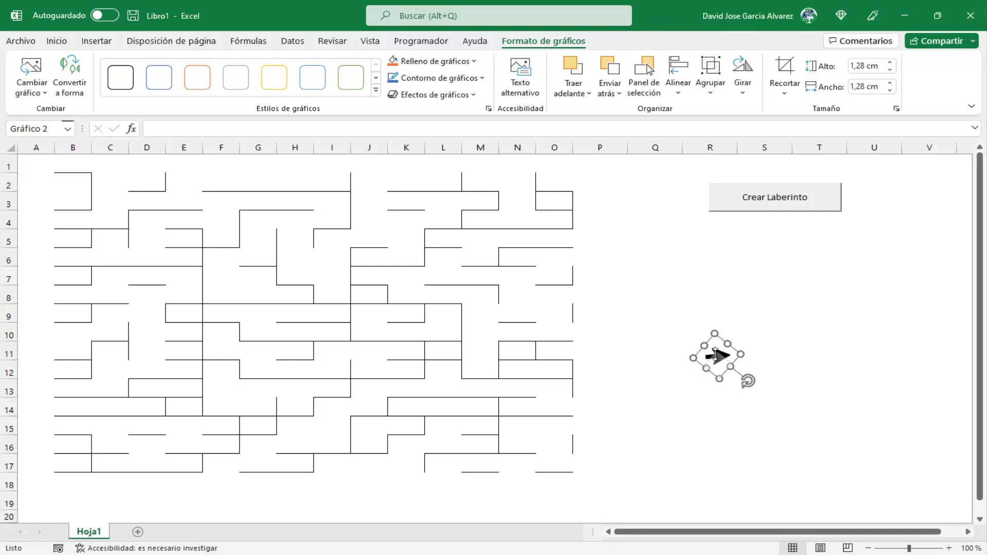
pyautogui.moveTo(716, 353); pyautogui.dragTo(716, 351)
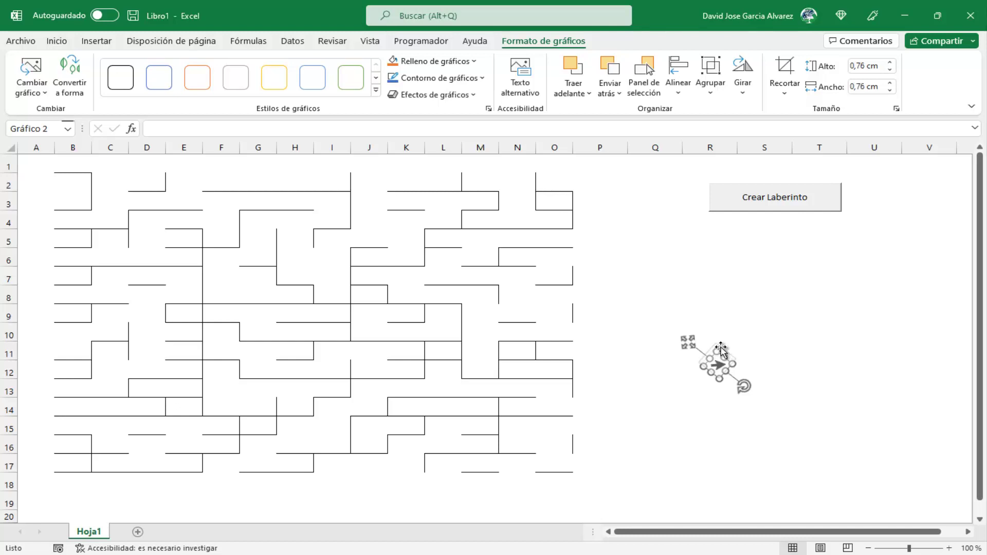
pyautogui.moveTo(719, 347); pyautogui.dragTo(716, 342)
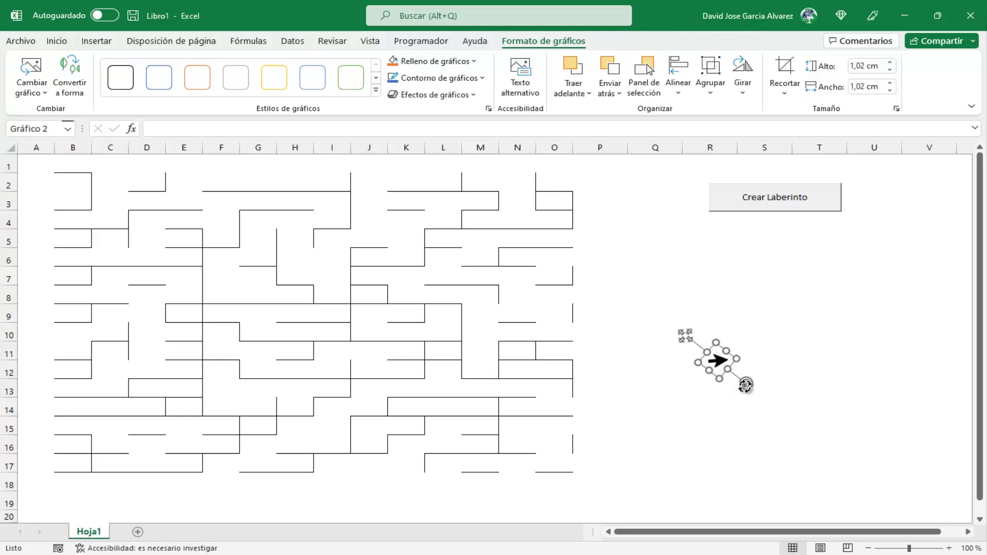
pyautogui.moveTo(746, 385); pyautogui.dragTo(744, 382)
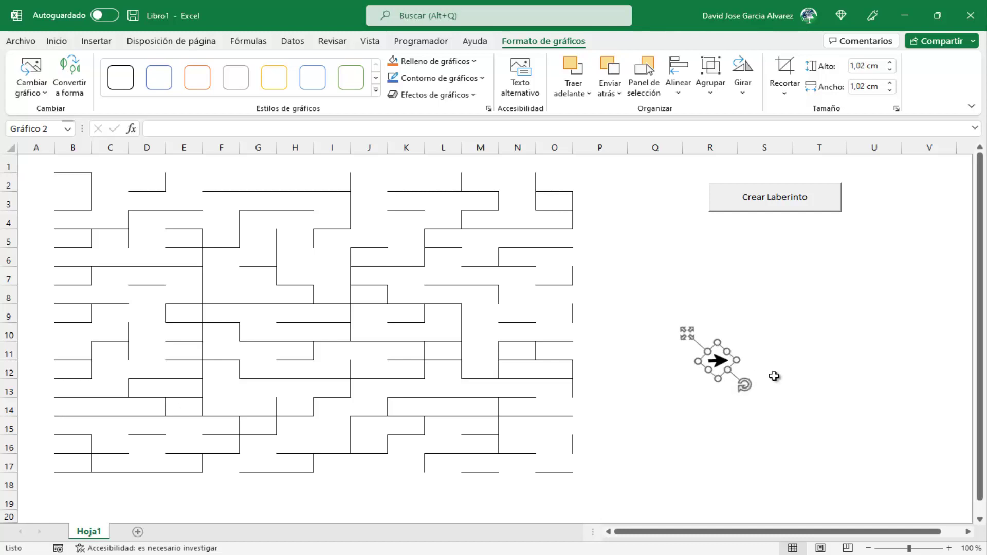
pyautogui.click(772, 374)
pyautogui.click(721, 369)
# Move the arrow to the maze entrance near C1–C2 and rotate it to point down
pyautogui.moveTo(709, 357); pyautogui.dragTo(107, 170)
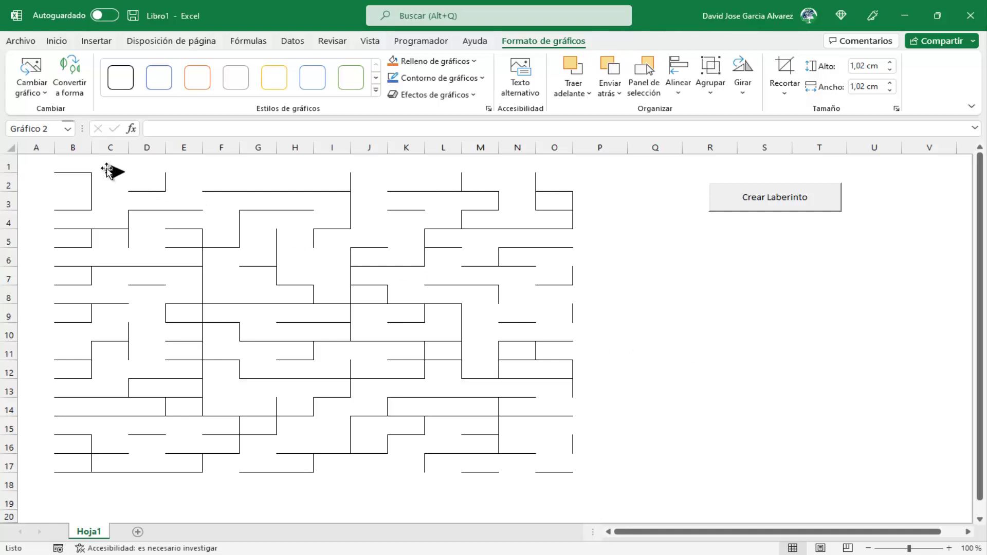
pyautogui.moveTo(143, 200); pyautogui.dragTo(96, 205)
pyautogui.moveTo(88, 201); pyautogui.dragTo(91, 200)
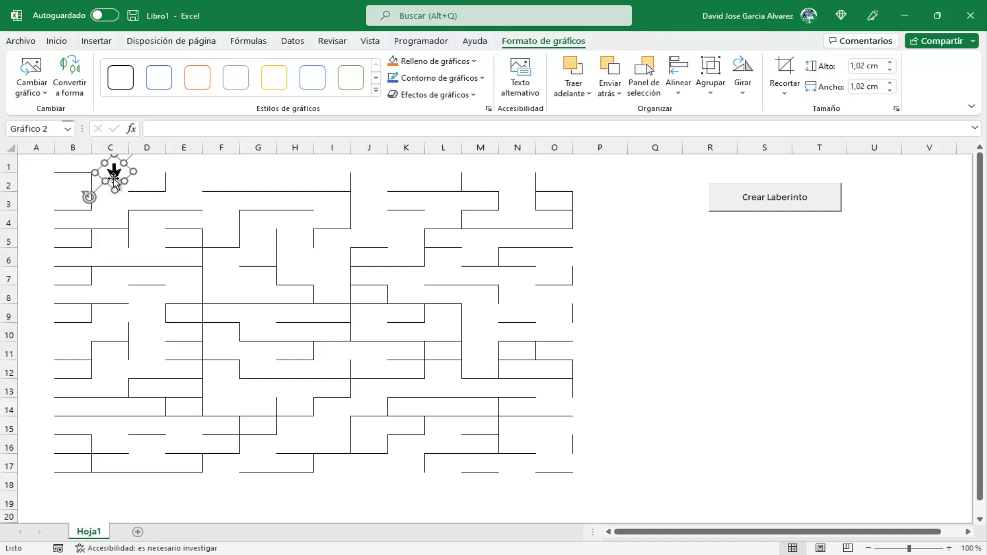
pyautogui.moveTo(114, 171); pyautogui.dragTo(109, 173)
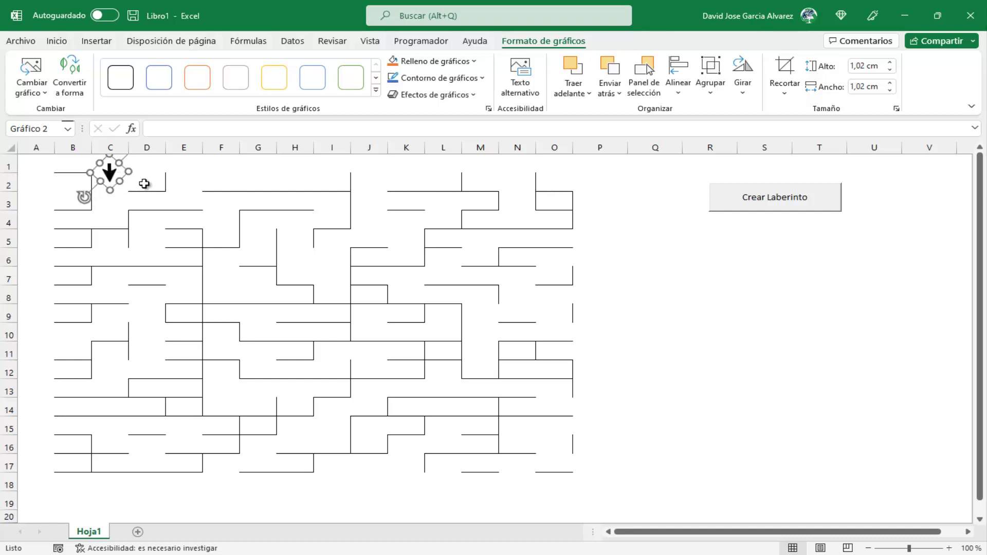
pyautogui.click(222, 199)
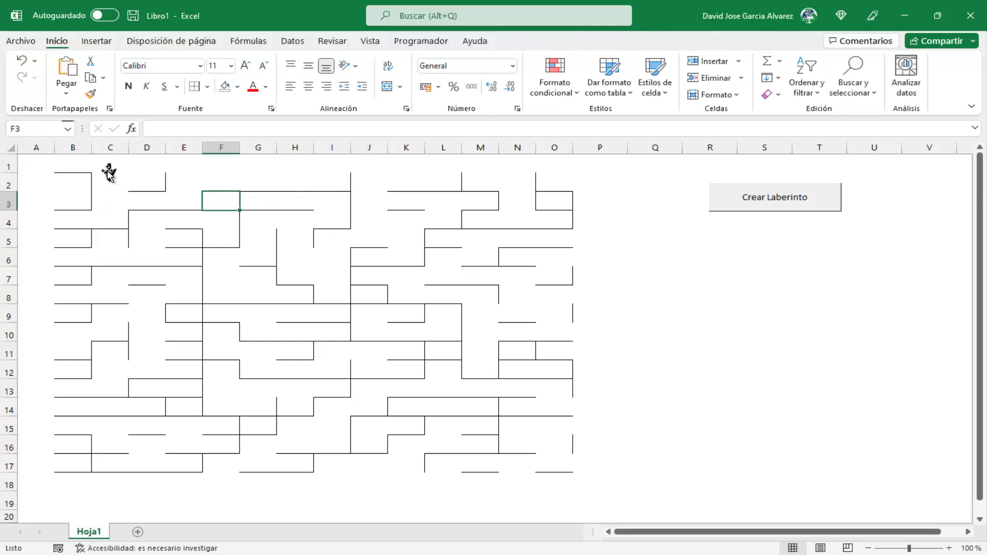
# Open the Icons library from Insert > Illustrations and search for 'casa'
pyautogui.click(110, 173)
pyautogui.click(318, 172)
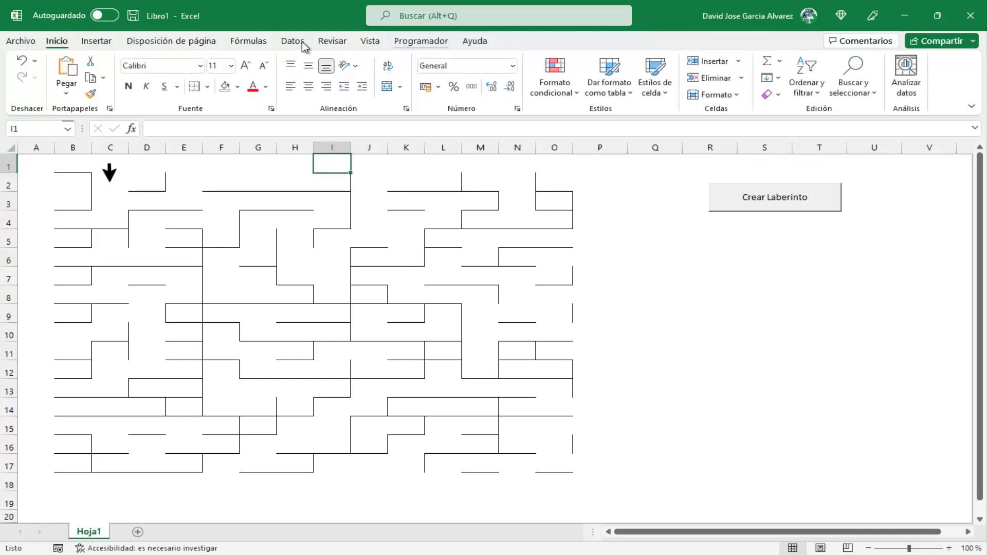
pyautogui.click(96, 40)
pyautogui.click(193, 93)
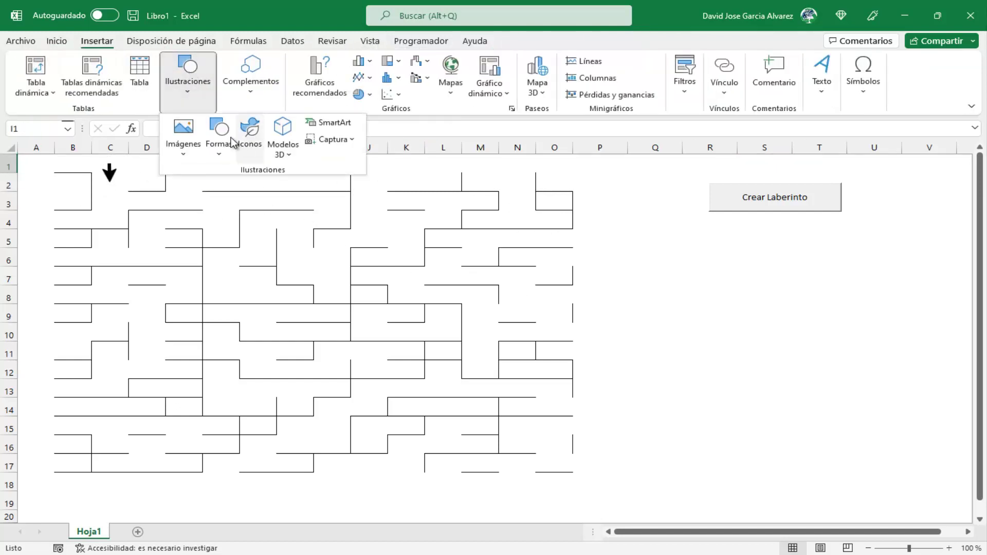
pyautogui.click(250, 148)
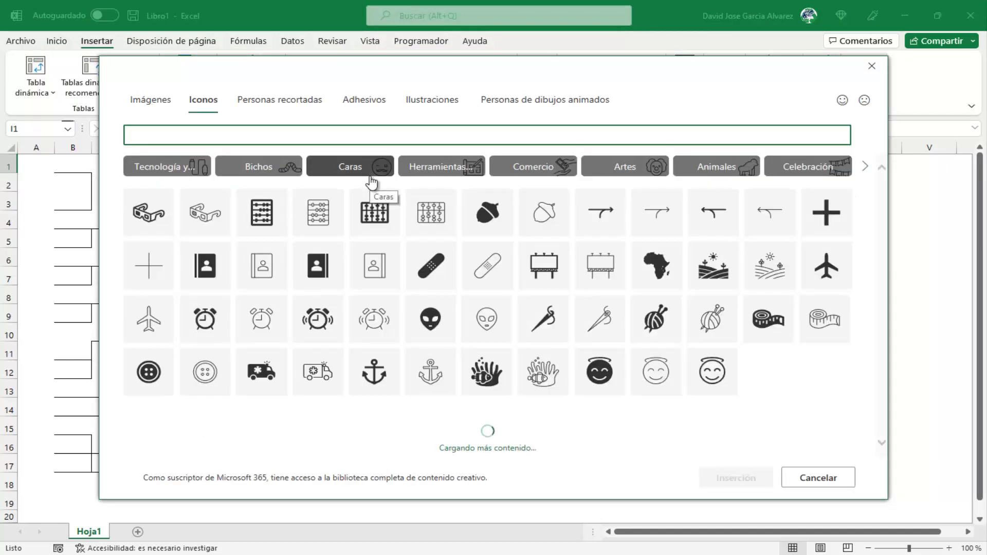
pyautogui.write('casa')
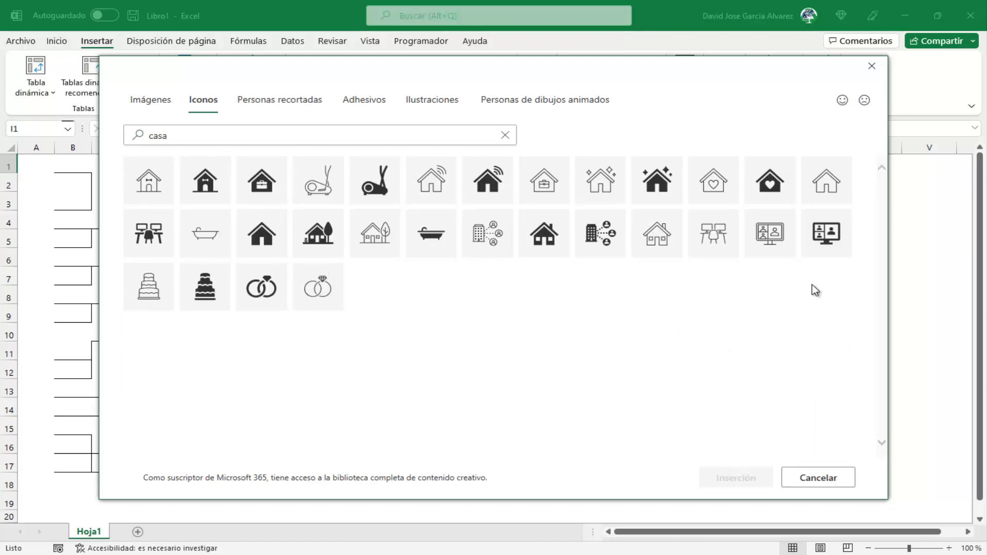
# Insert the solid house icon from the second row of results
pyautogui.click(830, 191)
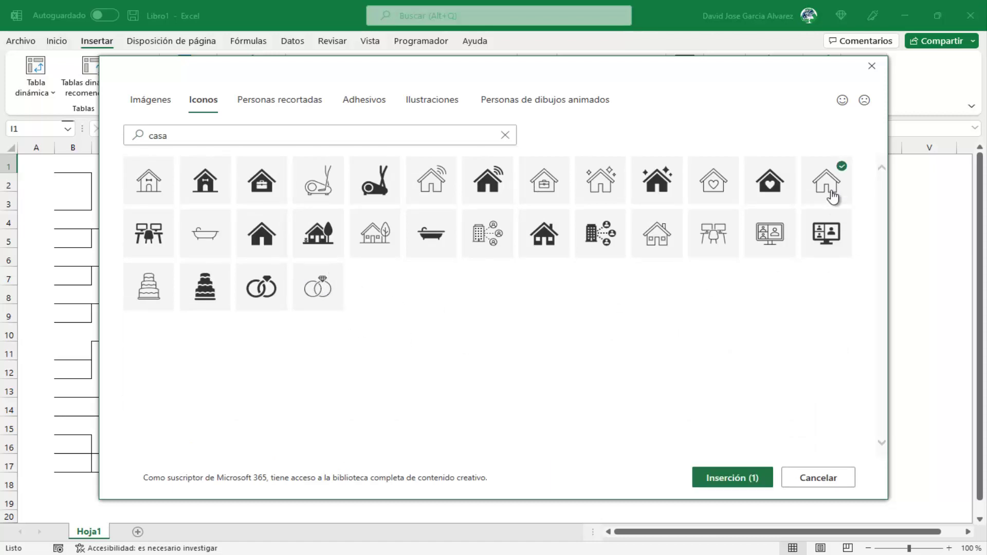
pyautogui.click(832, 194)
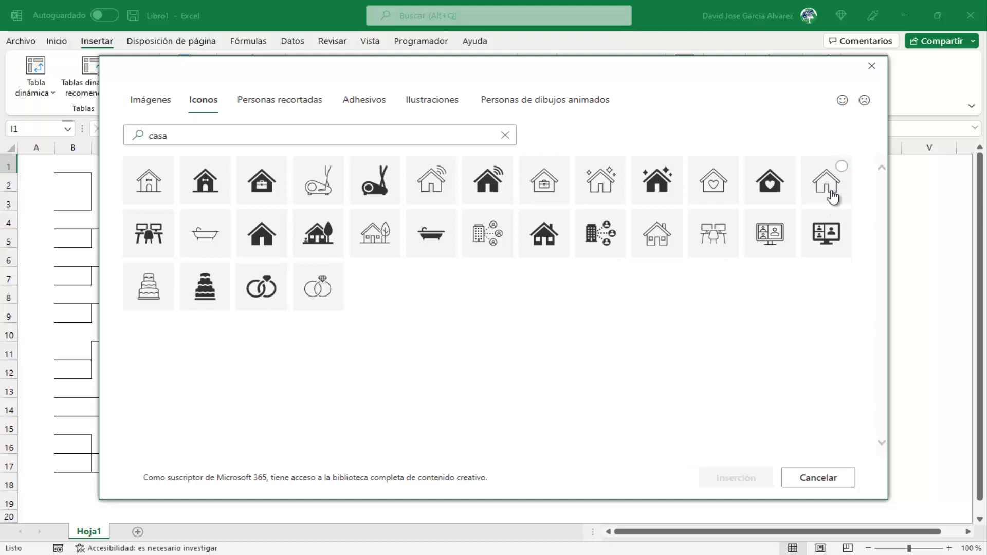
pyautogui.click(650, 190)
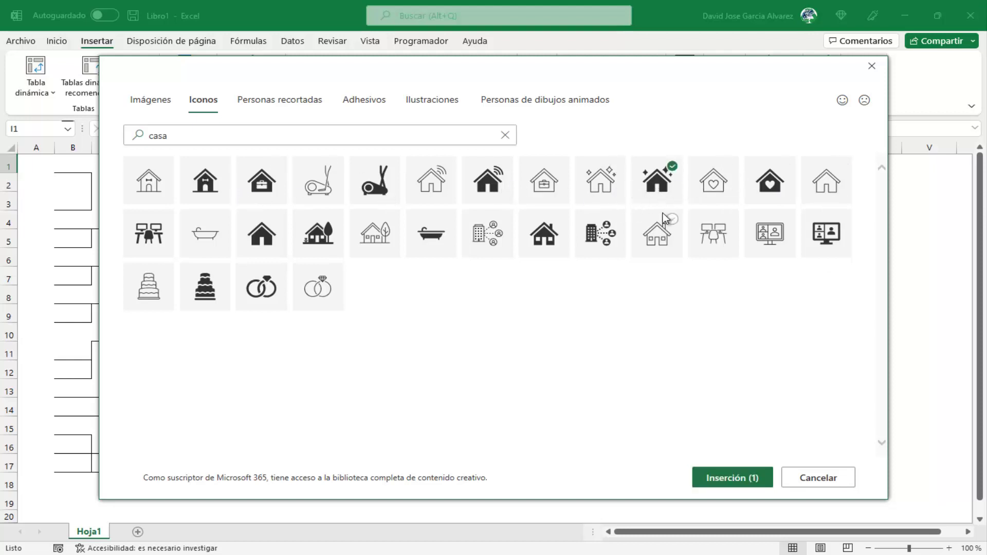
pyautogui.click(653, 200)
pyautogui.click(539, 248)
pyautogui.click(743, 470)
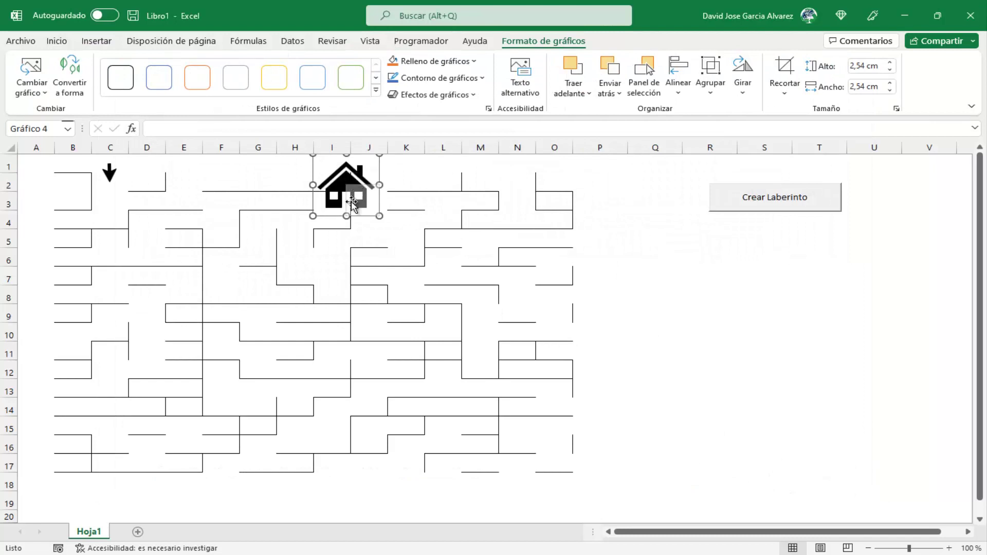
# Shrink the house icon to about 1,27 cm and set it on the maze's top edge at column L
pyautogui.moveTo(315, 154)
pyautogui.mouseDown()
pyautogui.moveTo(346, 183)
pyautogui.moveTo(605, 265)
pyautogui.mouseUp()
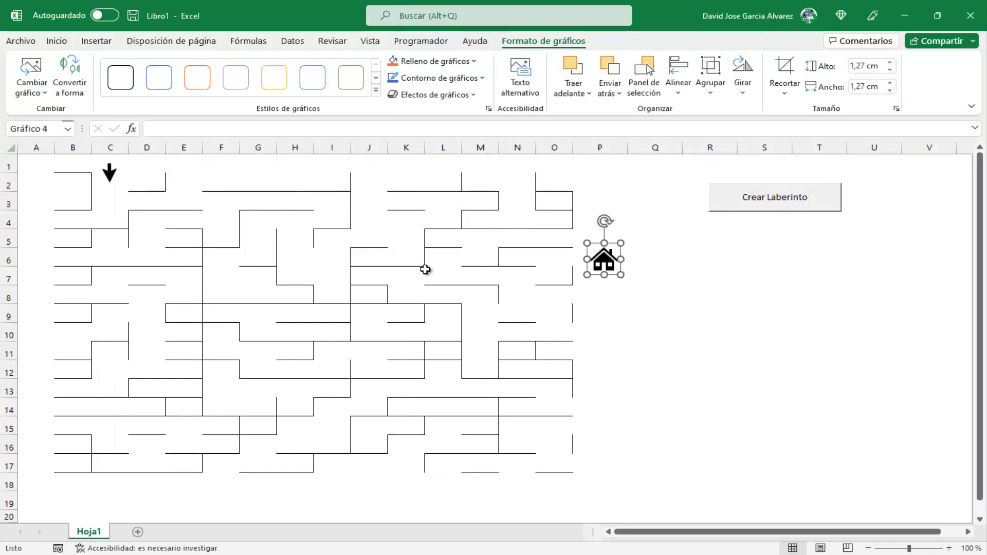
pyautogui.click(674, 320)
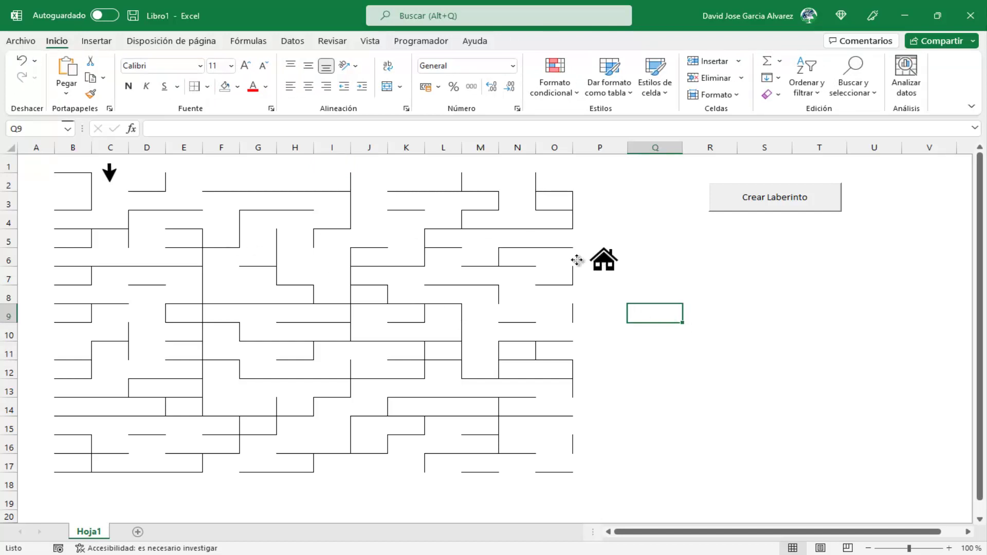
pyautogui.moveTo(601, 261)
pyautogui.mouseDown()
pyautogui.moveTo(400, 174)
pyautogui.moveTo(443, 175)
pyautogui.mouseUp()
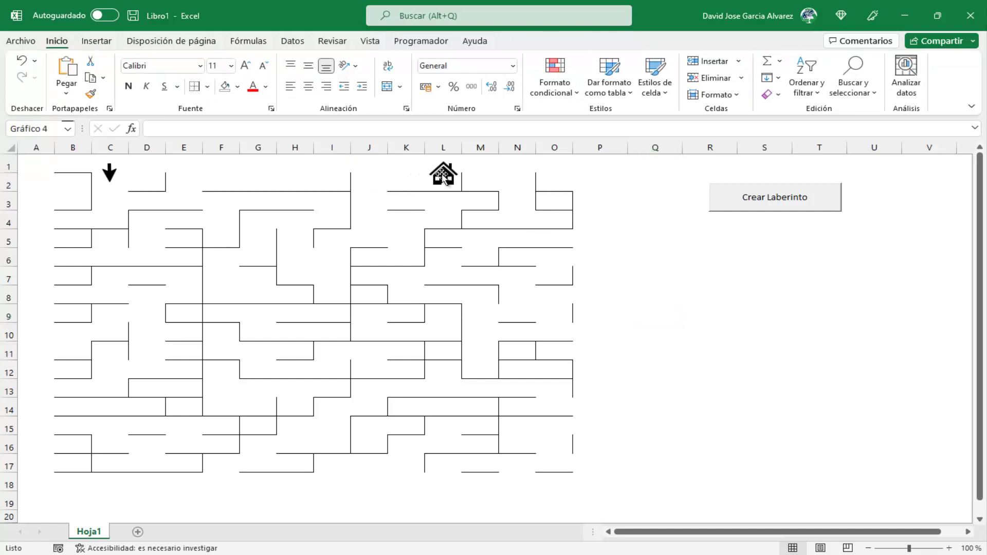
pyautogui.click(110, 189)
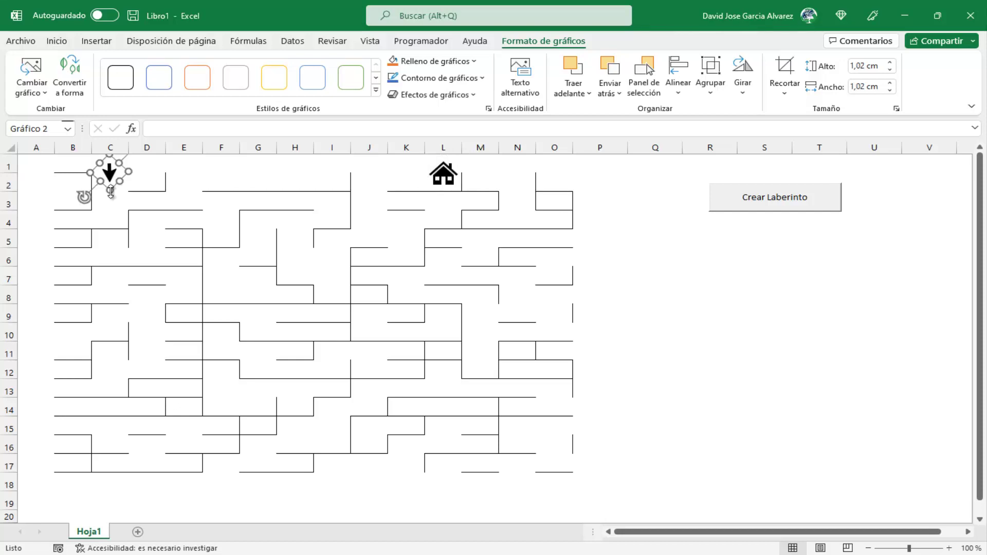
pyautogui.click(126, 195)
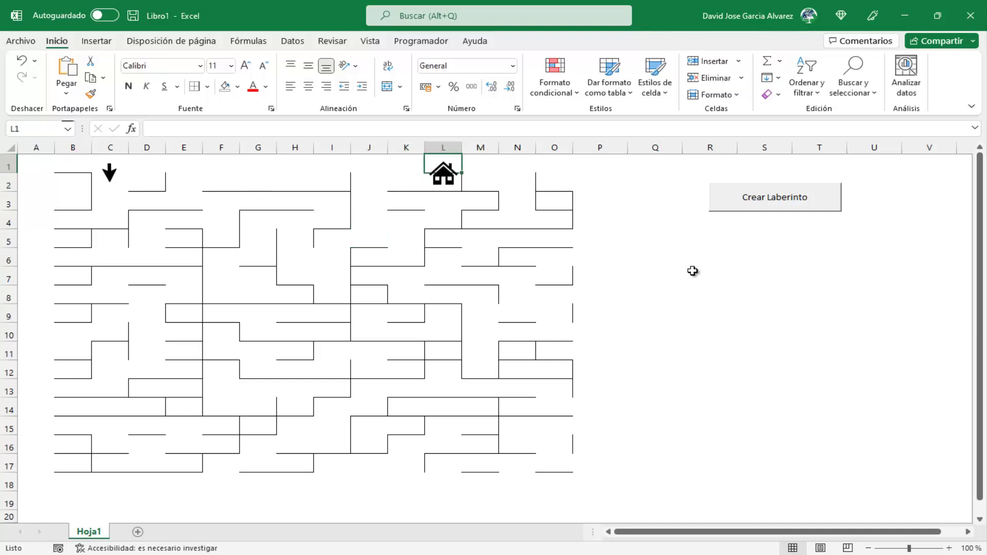
pyautogui.click(672, 268)
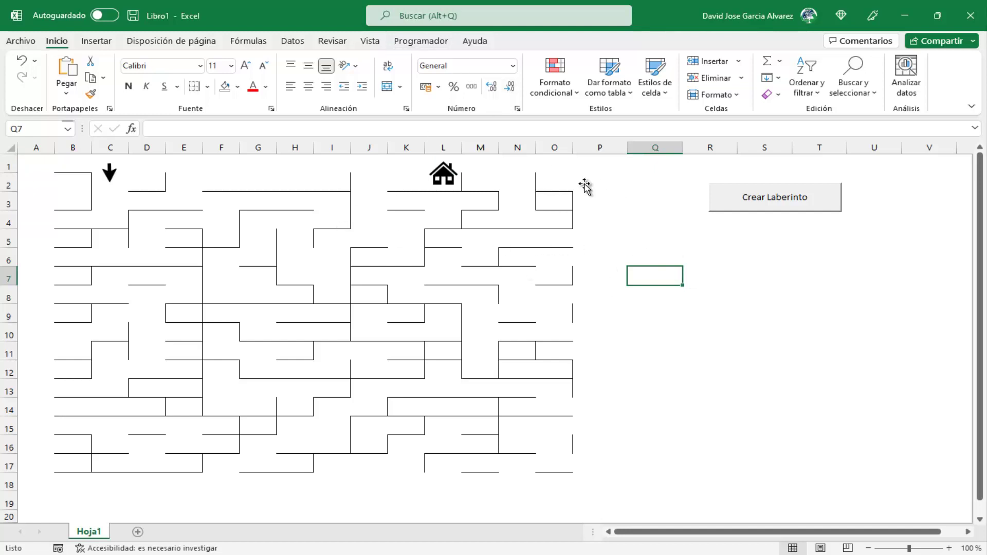
# Set the page orientation to landscape (Horizontal)
pyautogui.click(591, 197)
pyautogui.click(165, 42)
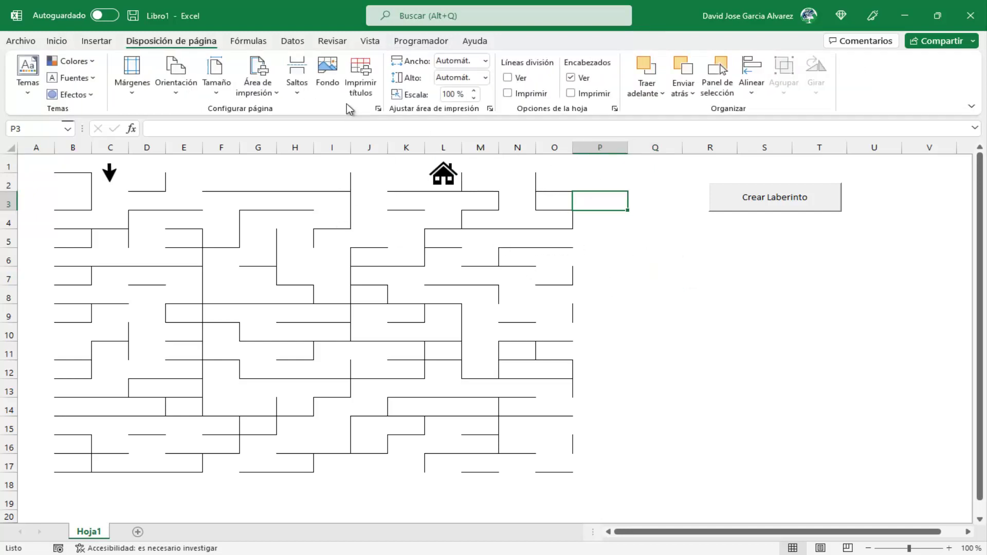
pyautogui.click(176, 77)
pyautogui.click(192, 148)
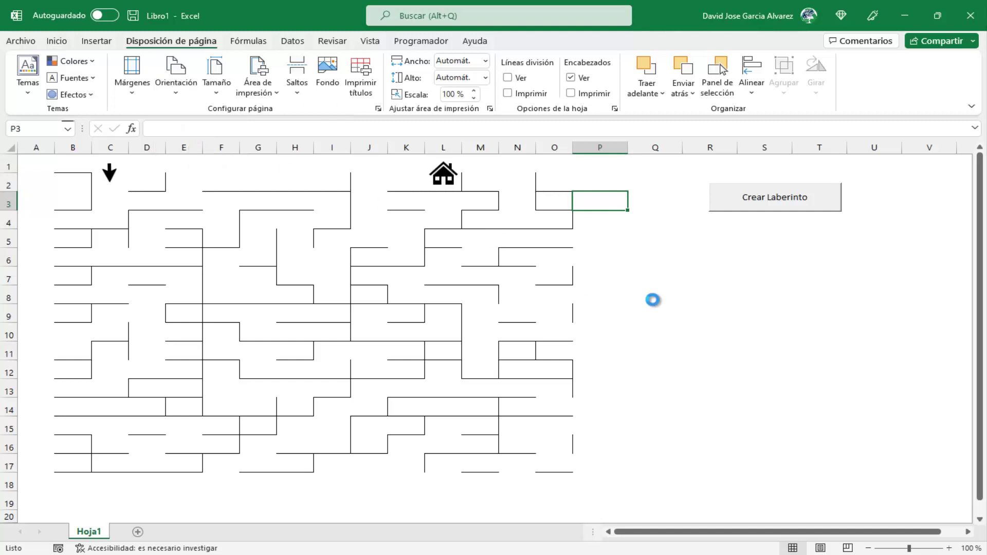
pyautogui.click(678, 316)
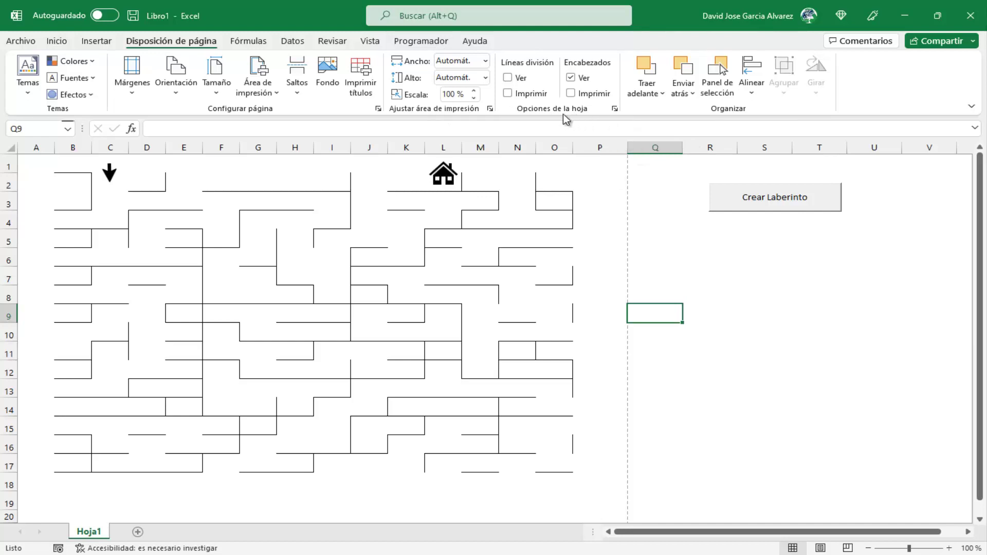
# Preview the maze printout at actual size and whole page to confirm it fits one page
pyautogui.click(614, 109)
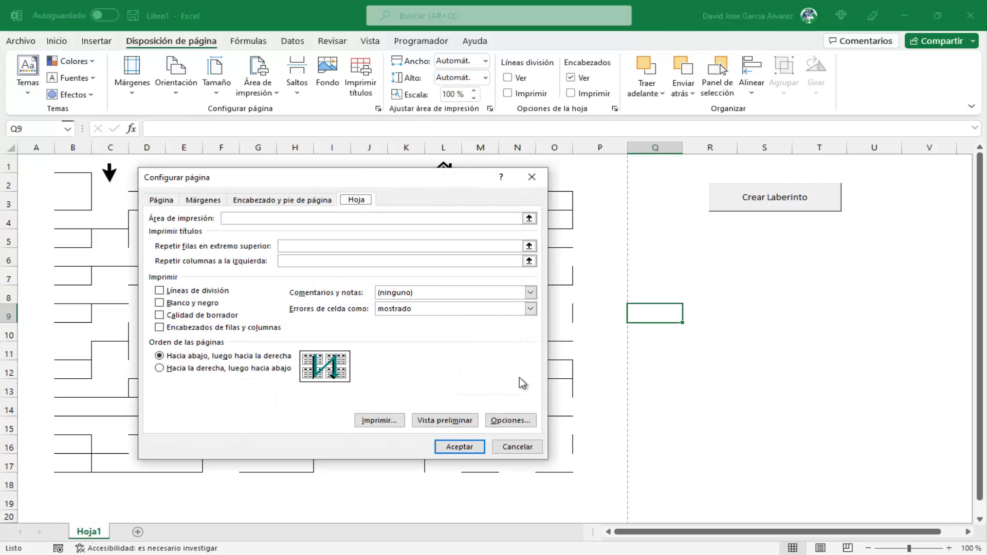
pyautogui.click(445, 421)
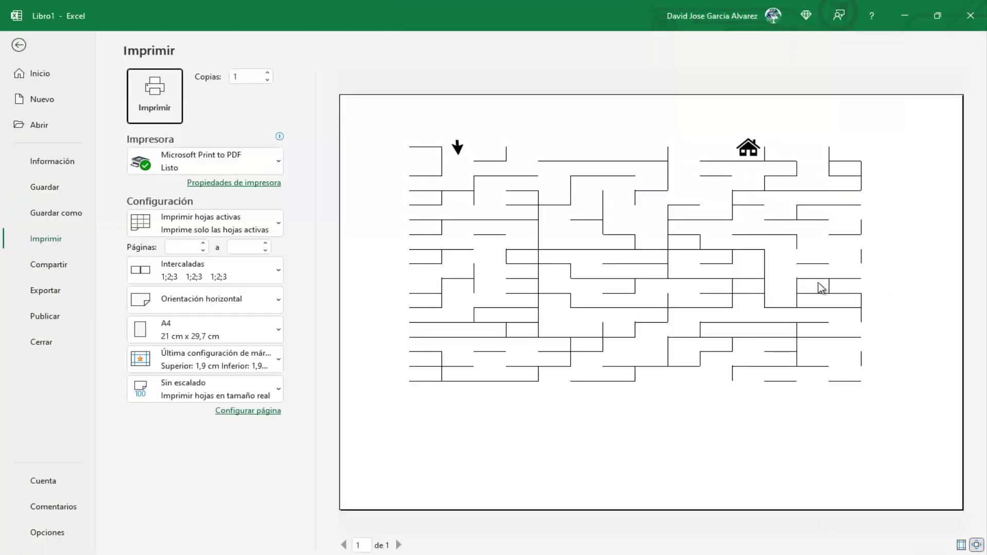
pyautogui.click(974, 543)
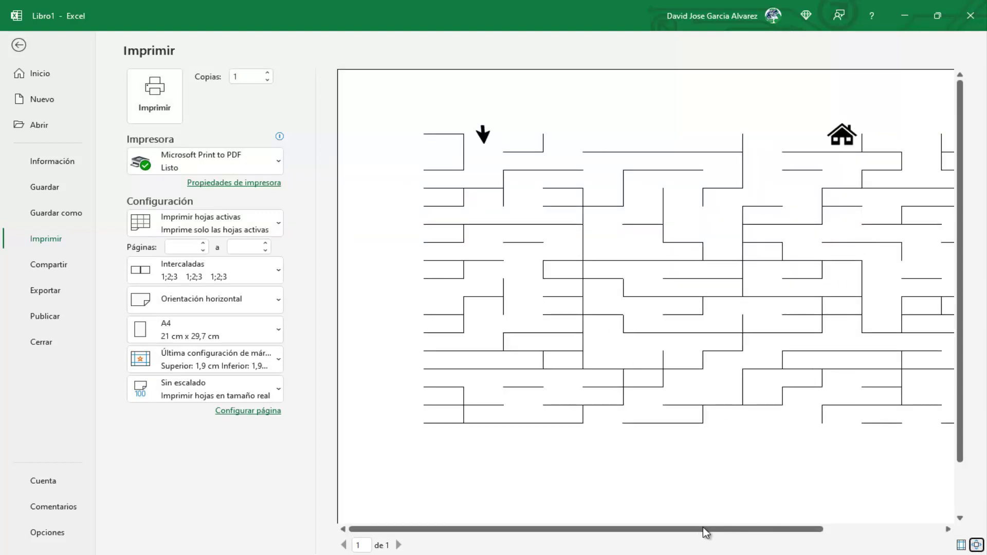
pyautogui.moveTo(704, 529)
pyautogui.mouseDown()
pyautogui.moveTo(789, 529)
pyautogui.moveTo(768, 531)
pyautogui.mouseUp()
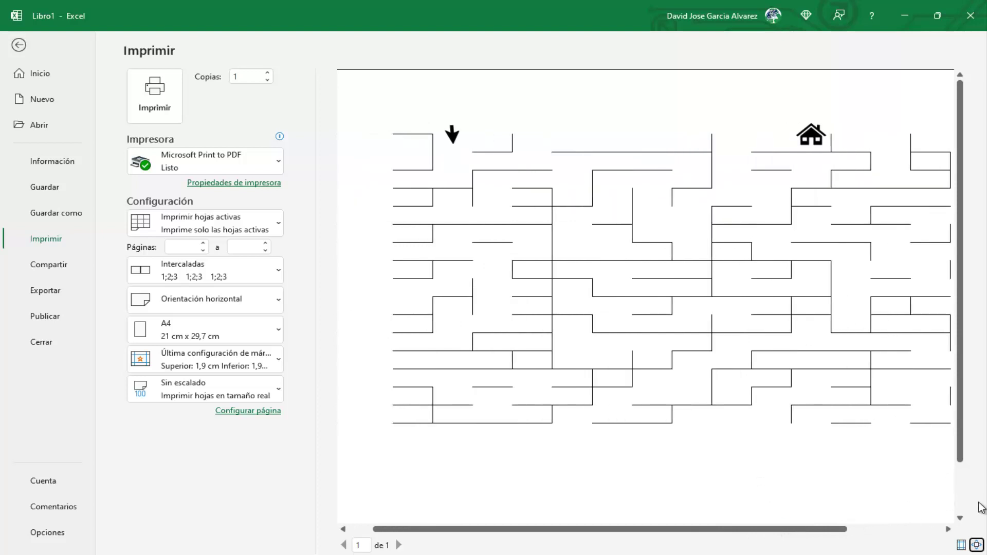
pyautogui.click(976, 545)
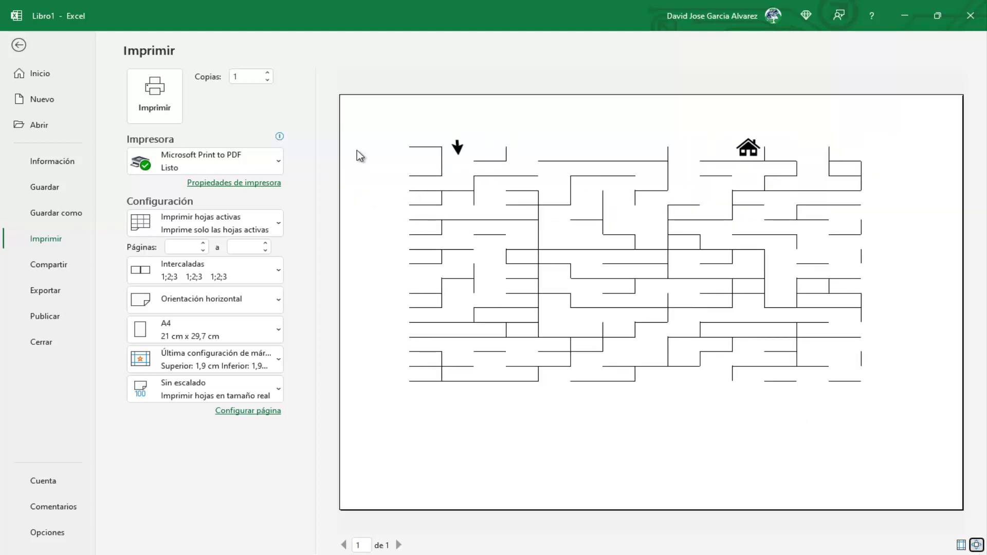
pyautogui.click(19, 45)
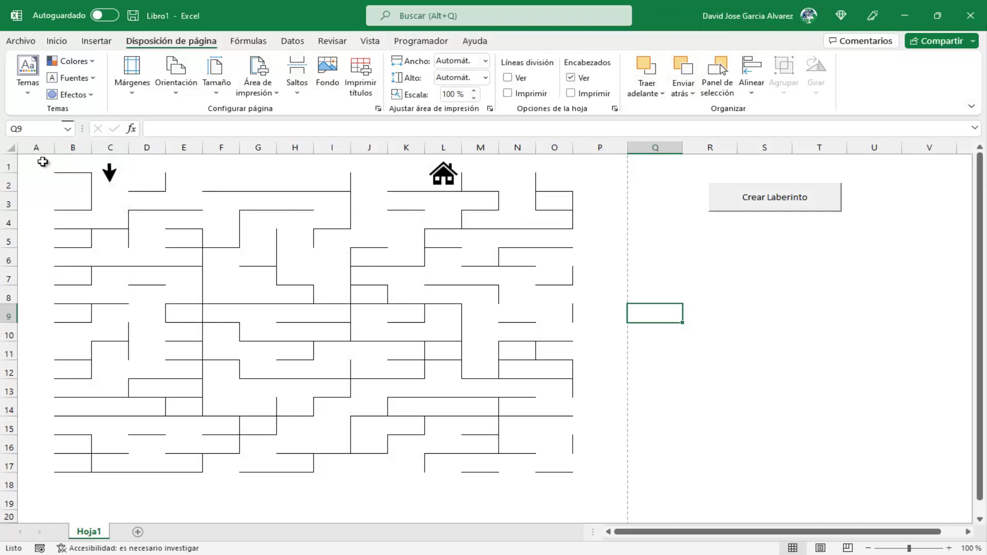
# Widen column A so the maze shifts to the right
pyautogui.moveTo(54, 147); pyautogui.dragTo(74, 149)
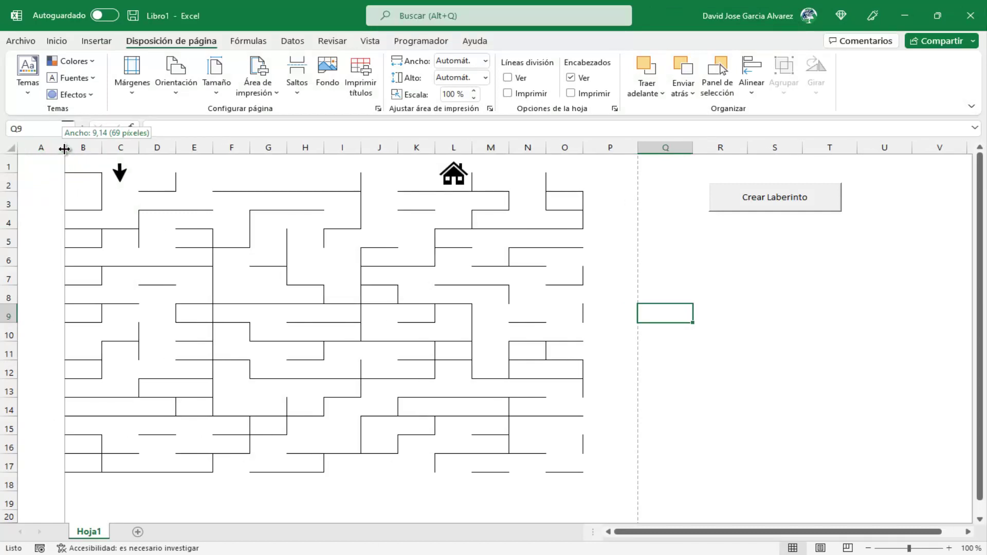
pyautogui.click(508, 307)
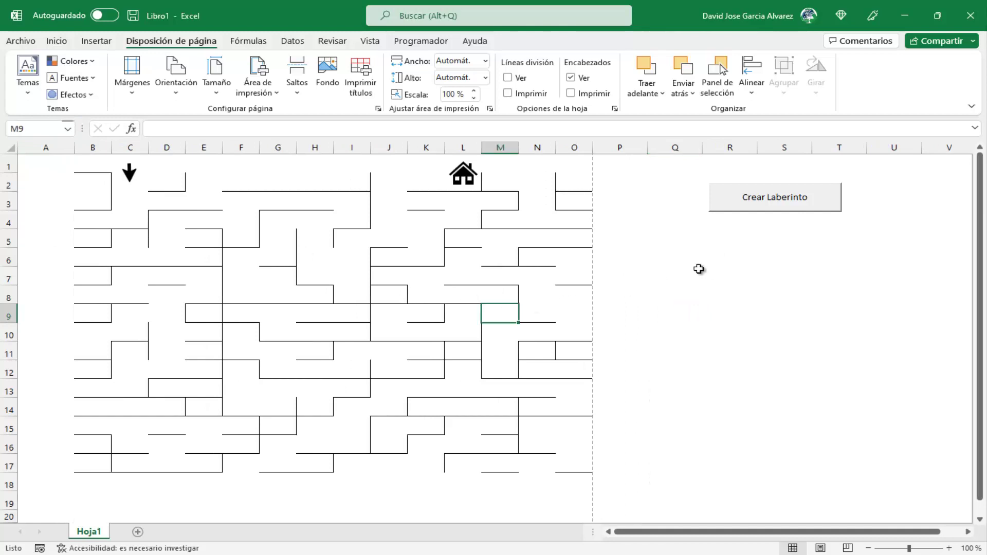
pyautogui.click(789, 271)
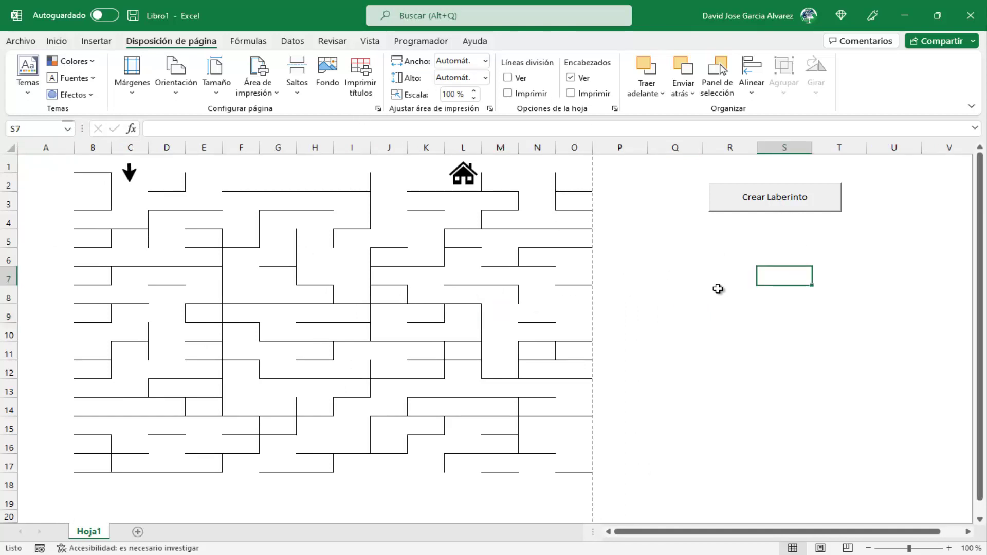
# Generate a new random maze and move the house to its right exit beside O13–O14
pyautogui.click(781, 200)
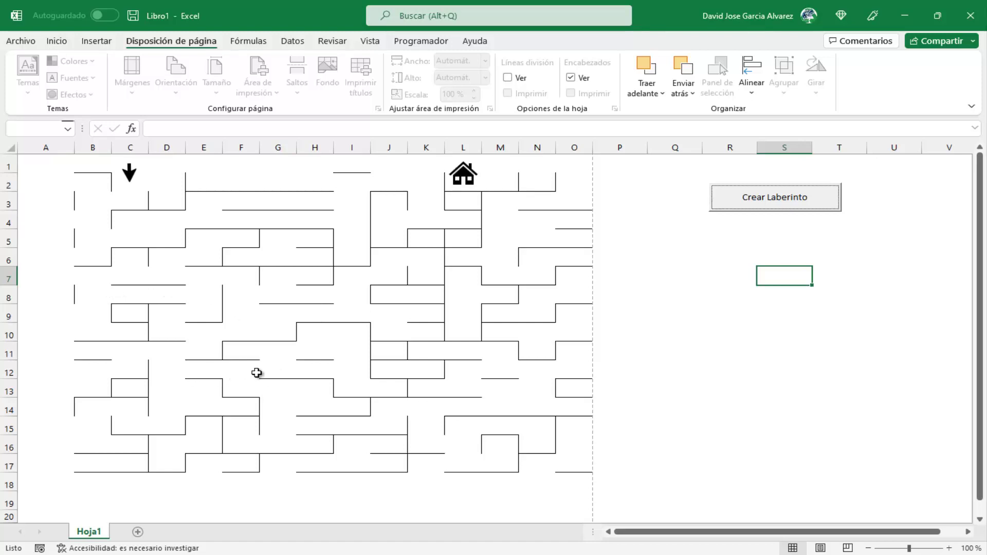
pyautogui.click(586, 408)
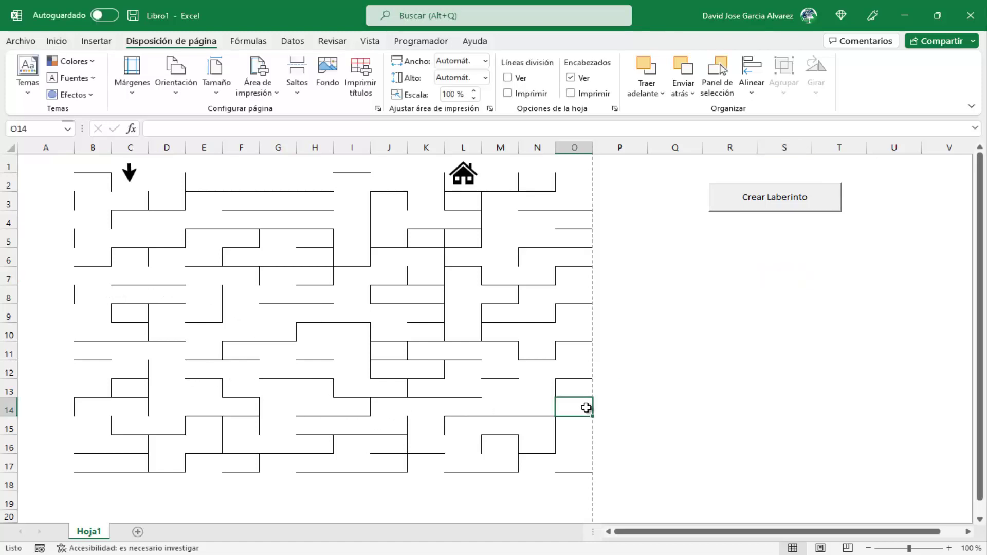
pyautogui.moveTo(476, 182); pyautogui.dragTo(617, 409)
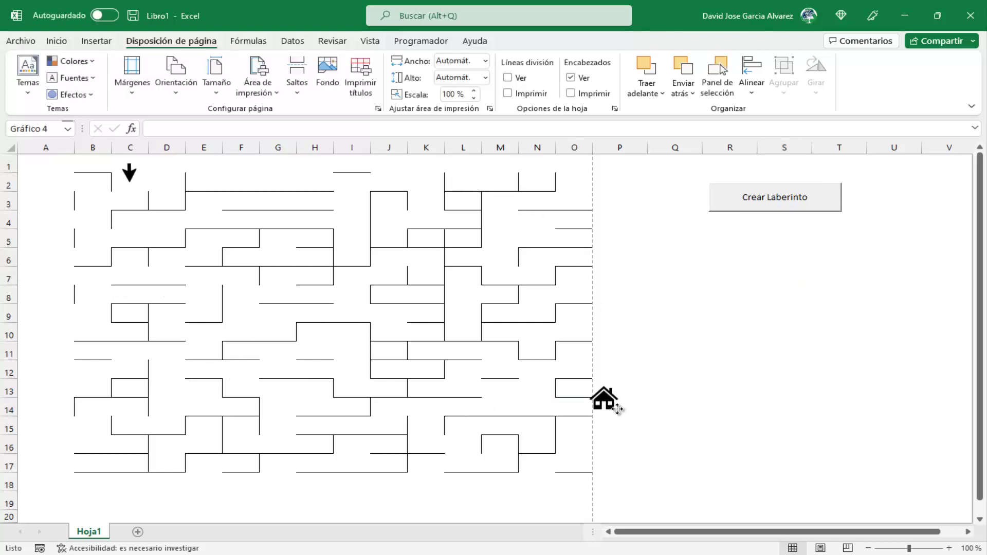
pyautogui.click(567, 411)
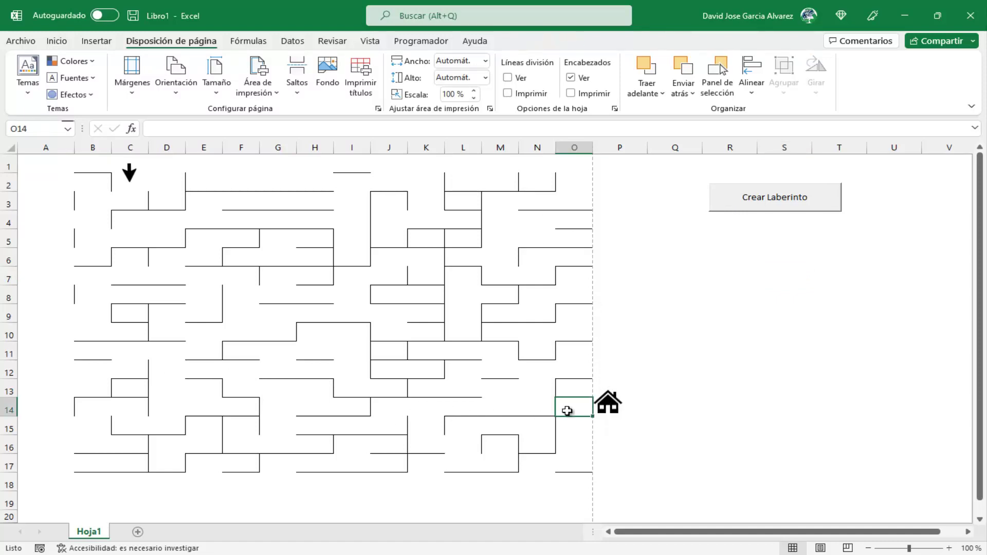
# Trace the maze path with arrow keys from the O14 exit back toward the entrance
pyautogui.press('Left')
pyautogui.press('Left')
pyautogui.press('Left')
pyautogui.press('Left')
pyautogui.press('Left')
pyautogui.press('Down')
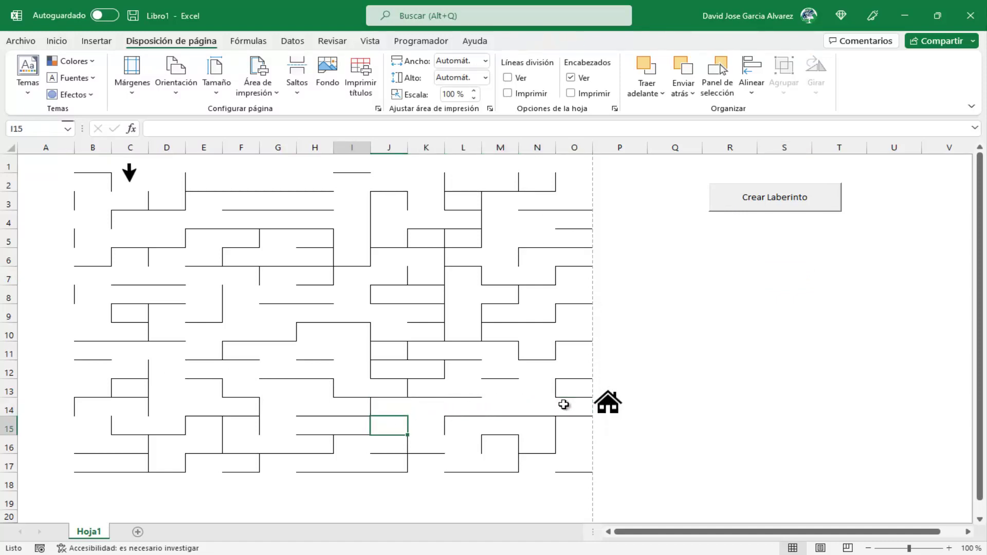
pyautogui.press('Left')
pyautogui.press('Left')
pyautogui.press('Left')
pyautogui.press('Up')
pyautogui.press('Up')
pyautogui.press('Left')
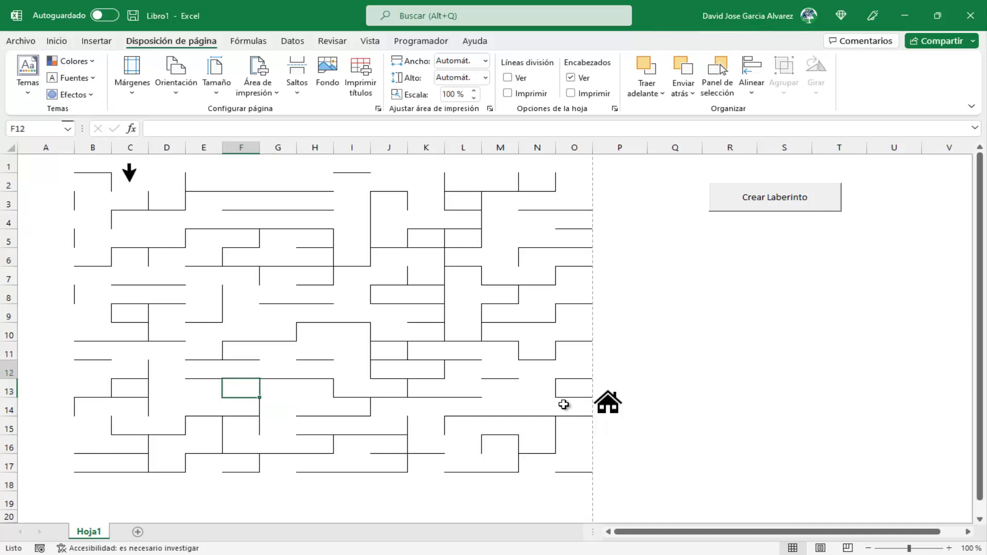
pyautogui.press('Left')
pyautogui.press('Up')
pyautogui.press('Left')
pyautogui.press('Up')
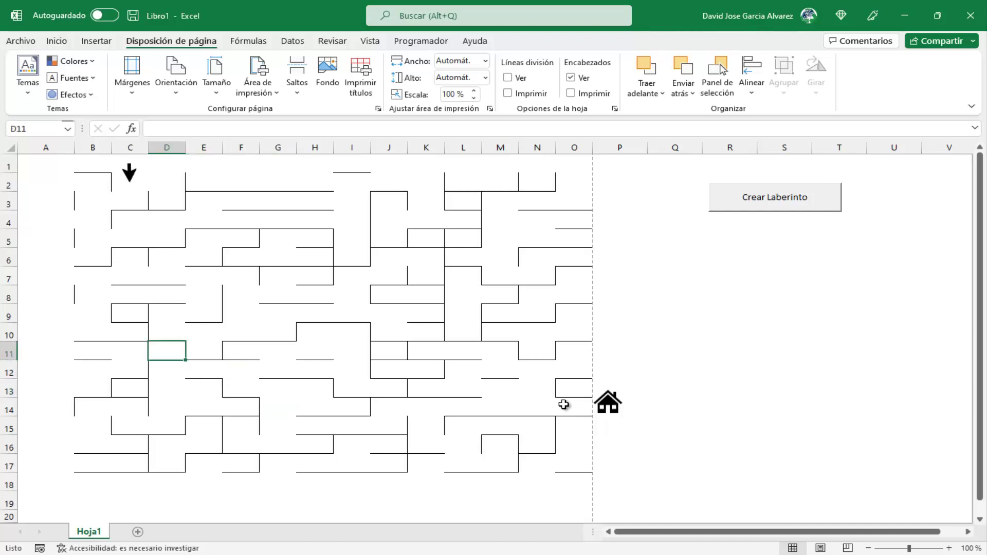
pyautogui.press('Right')
pyautogui.press('Up')
pyautogui.press('Left')
pyautogui.press('Up')
pyautogui.press('Right')
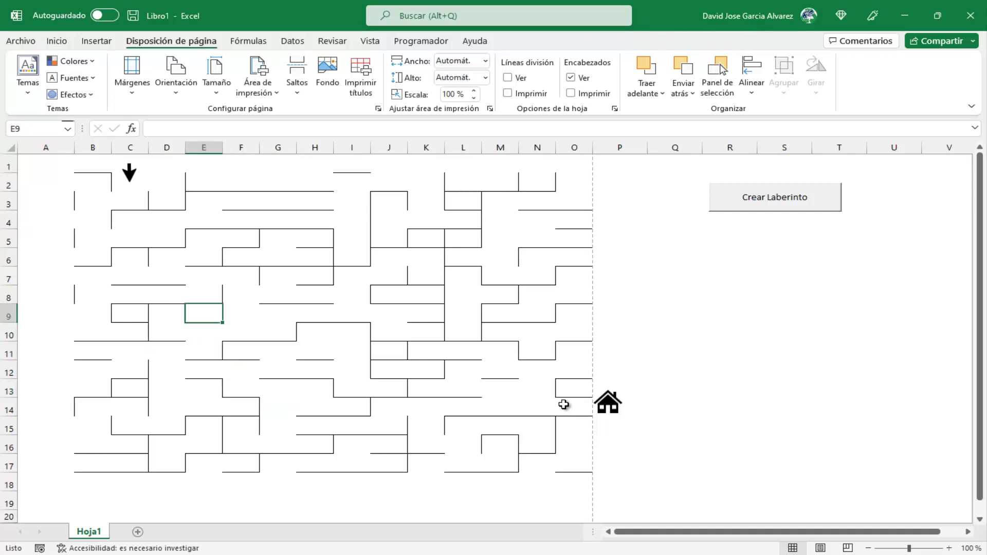
pyautogui.press('Up')
pyautogui.press('Up')
pyautogui.press('Left')
pyautogui.press('Left')
pyautogui.press('Left')
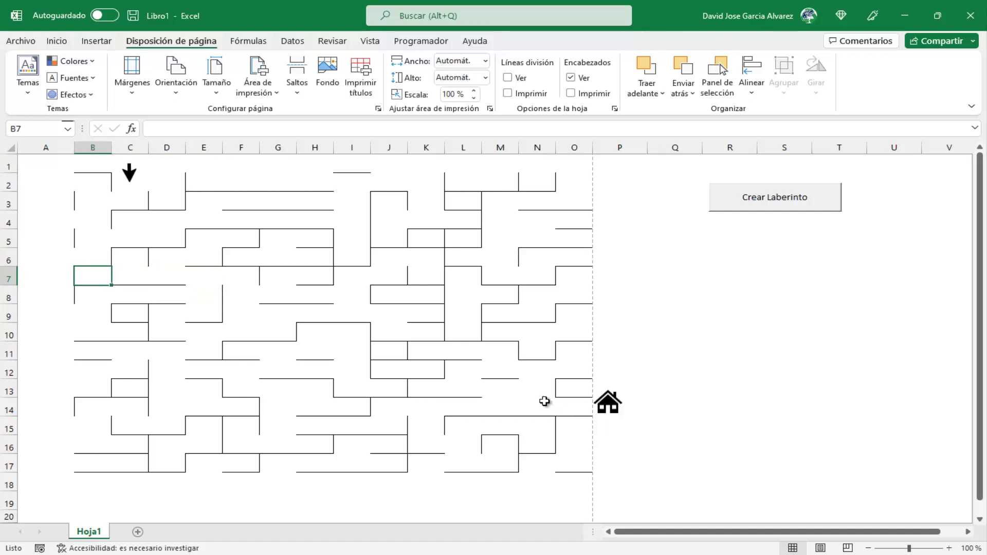
# Move the arrow to the left entrance at A6–A7 and rotate it to point right into the maze
pyautogui.moveTo(129, 174); pyautogui.dragTo(62, 274)
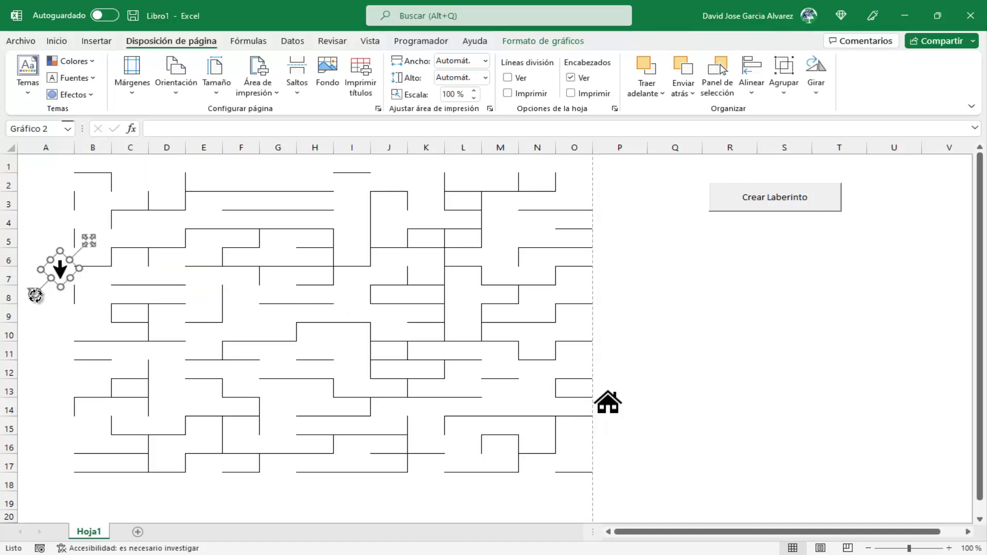
pyautogui.moveTo(35, 295); pyautogui.dragTo(91, 286)
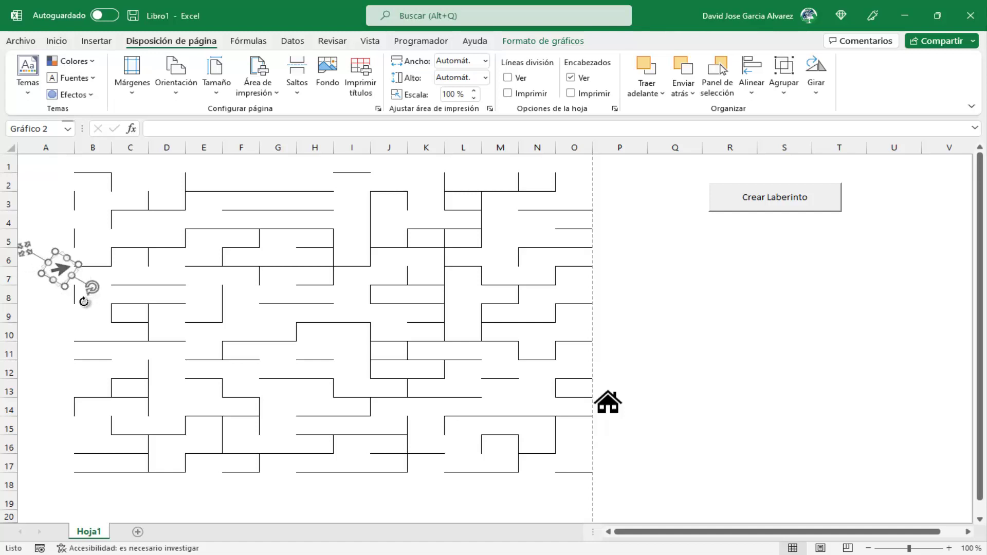
pyautogui.moveTo(91, 289); pyautogui.dragTo(82, 297)
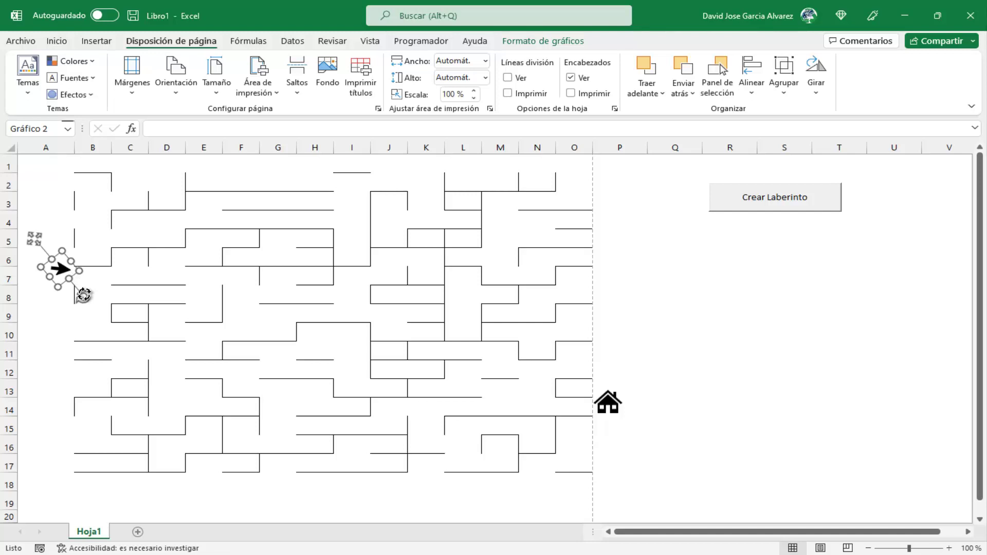
pyautogui.moveTo(83, 294); pyautogui.dragTo(59, 275)
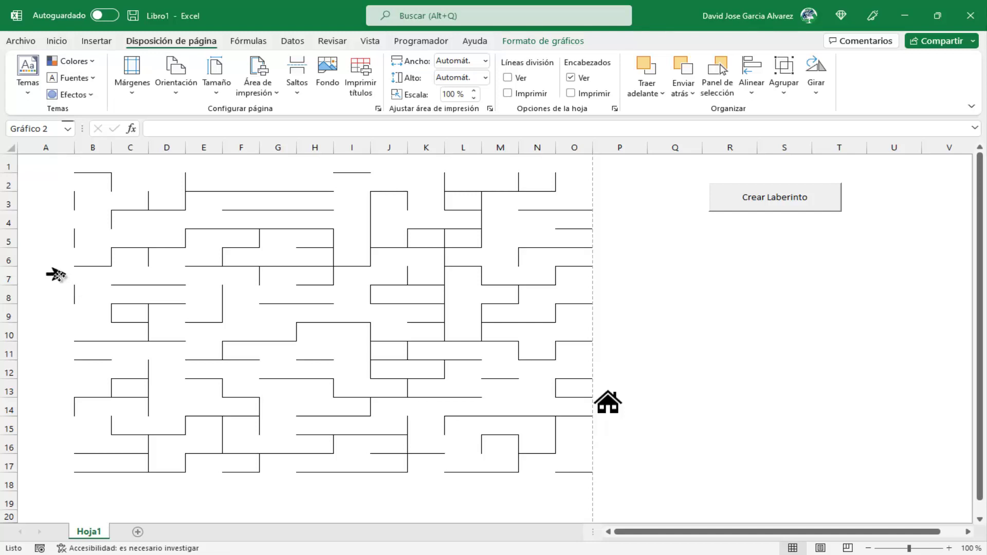
pyautogui.click(724, 340)
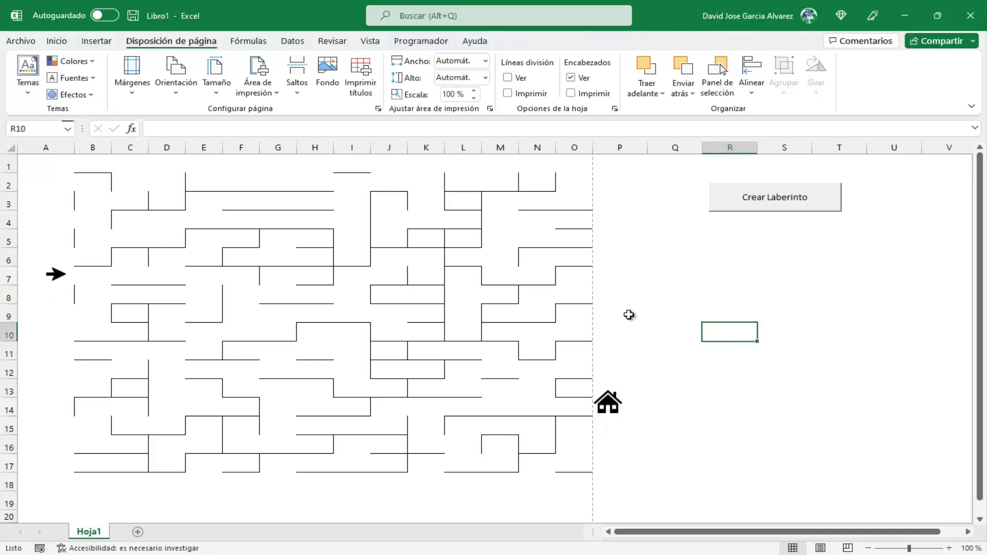
pyautogui.click(634, 269)
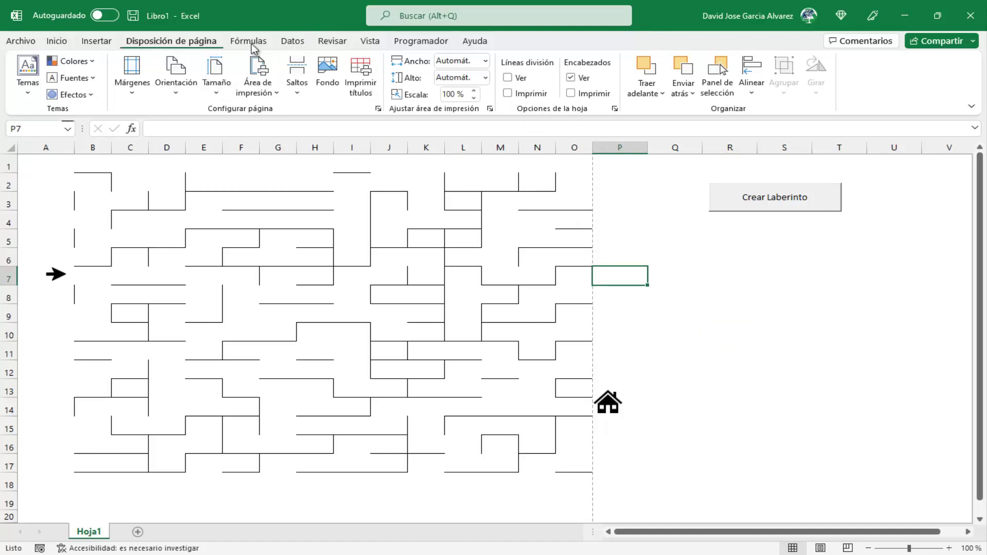
# Check the current maze layout in Print Preview
pyautogui.click(615, 108)
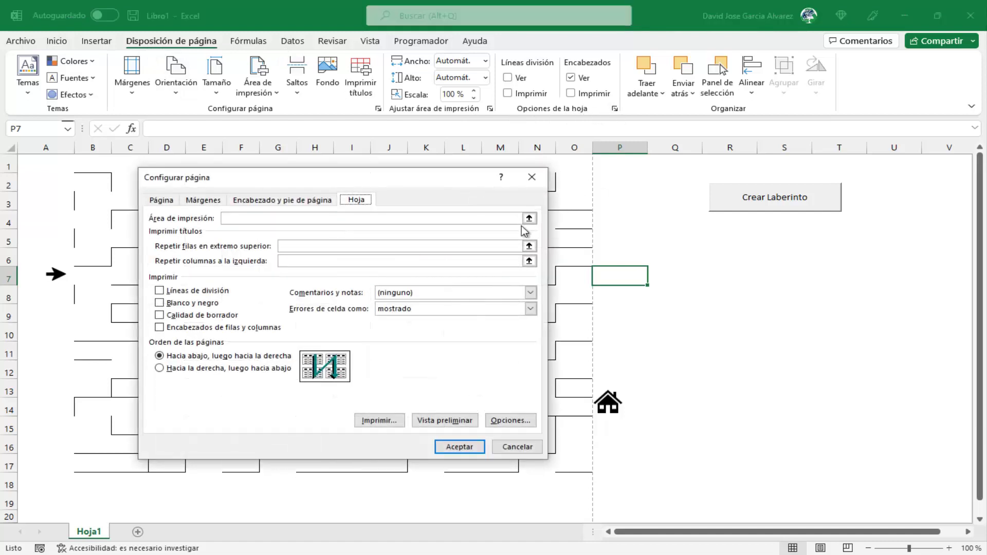
pyautogui.click(444, 420)
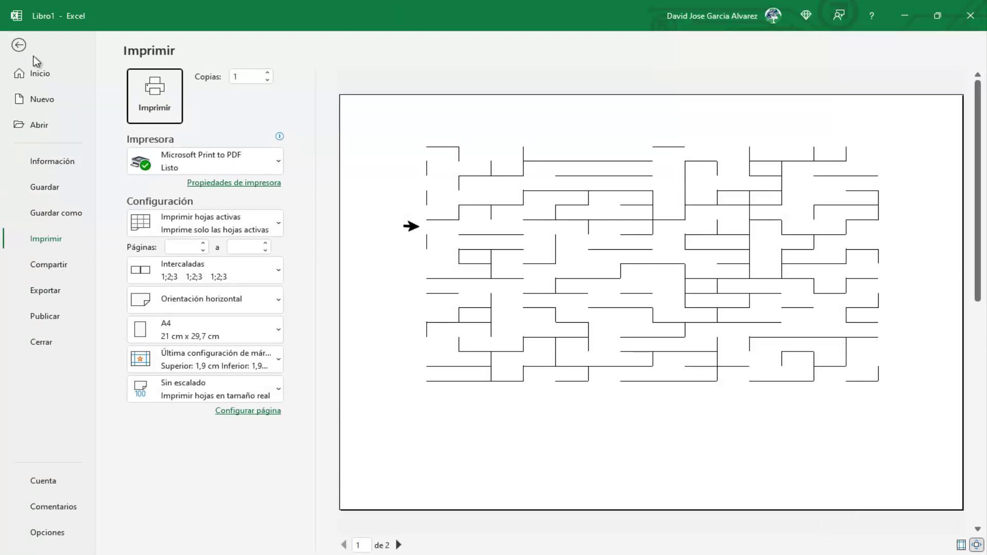
pyautogui.click(19, 44)
# Make column A slightly wider and preview the finished maze on one landscape page
pyautogui.click(613, 406)
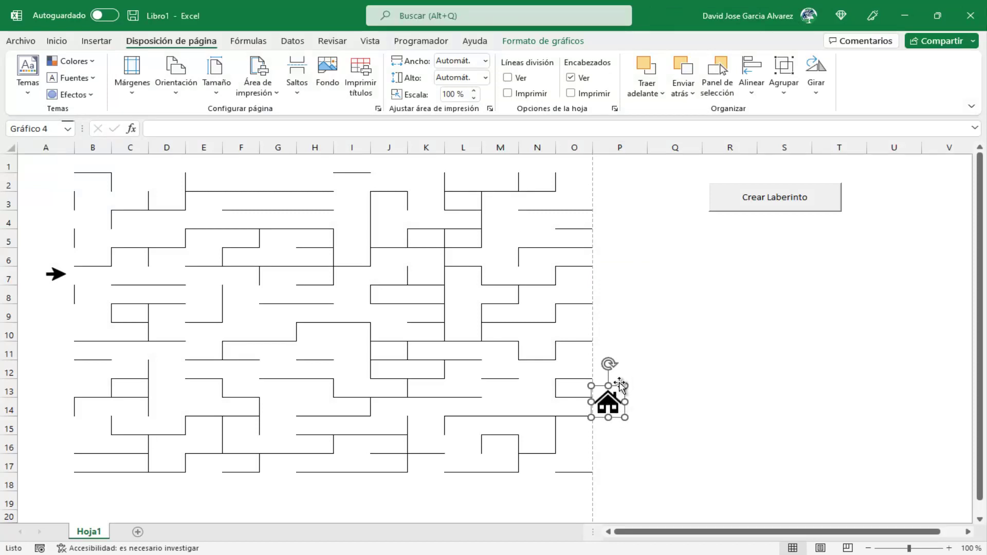
pyautogui.moveTo(74, 148); pyautogui.dragTo(62, 171)
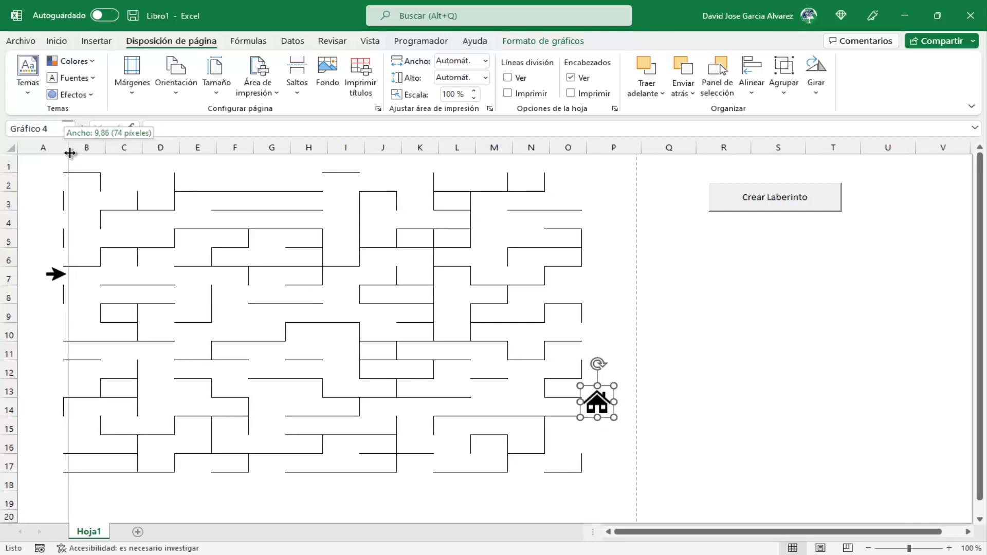
pyautogui.moveTo(64, 148); pyautogui.dragTo(69, 148)
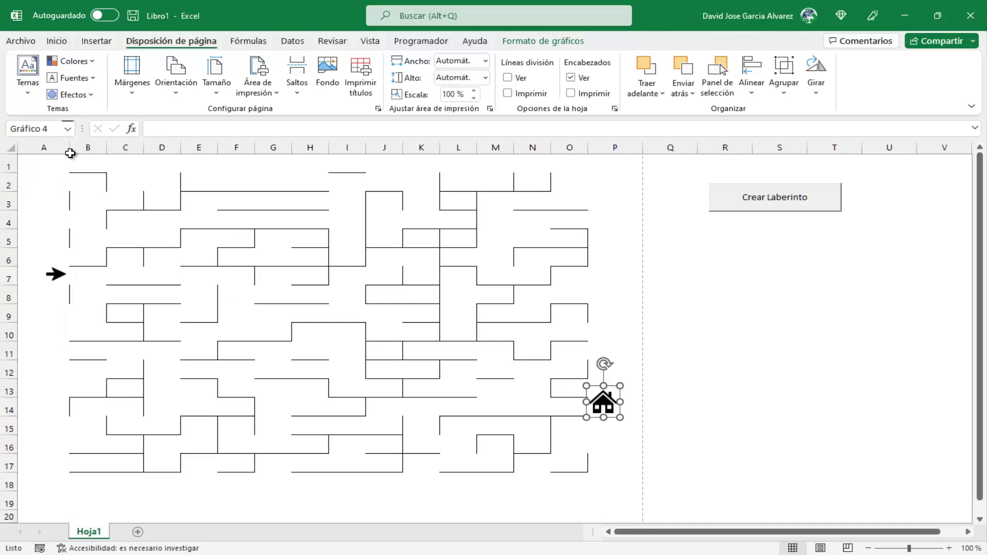
pyautogui.click(740, 372)
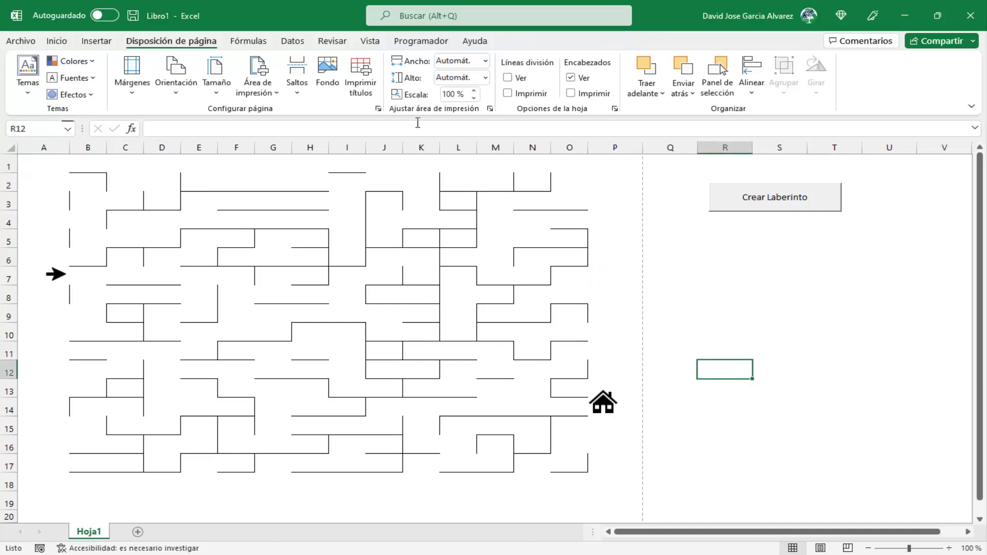
pyautogui.click(614, 108)
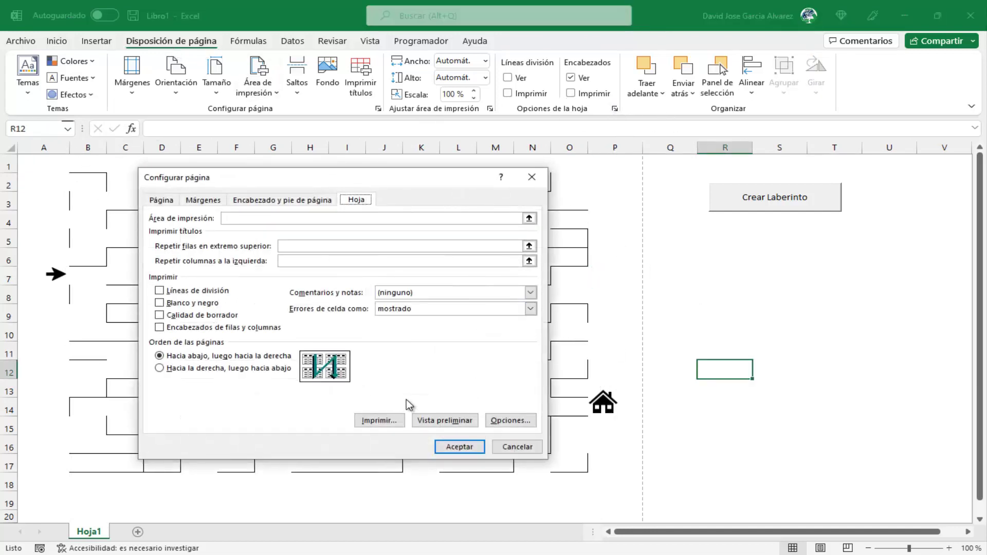
pyautogui.click(442, 419)
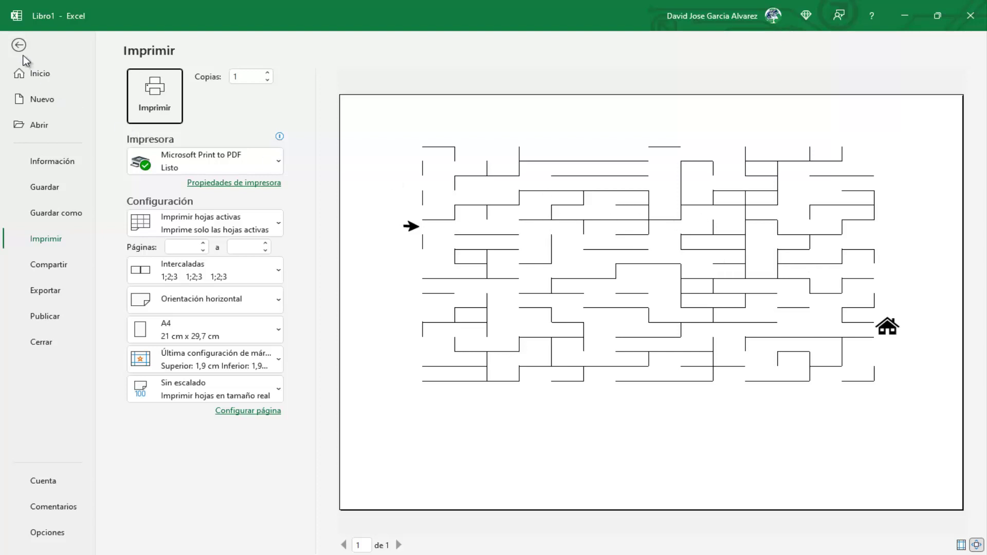
# Leave the print preview and return to the maze worksheet
pyautogui.click(33, 73)
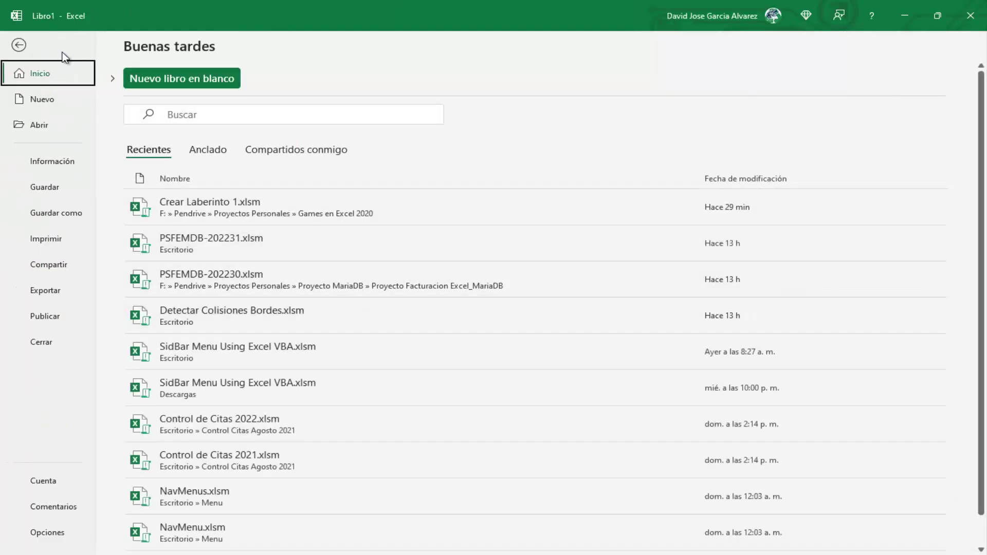
pyautogui.click(18, 45)
pyautogui.click(383, 203)
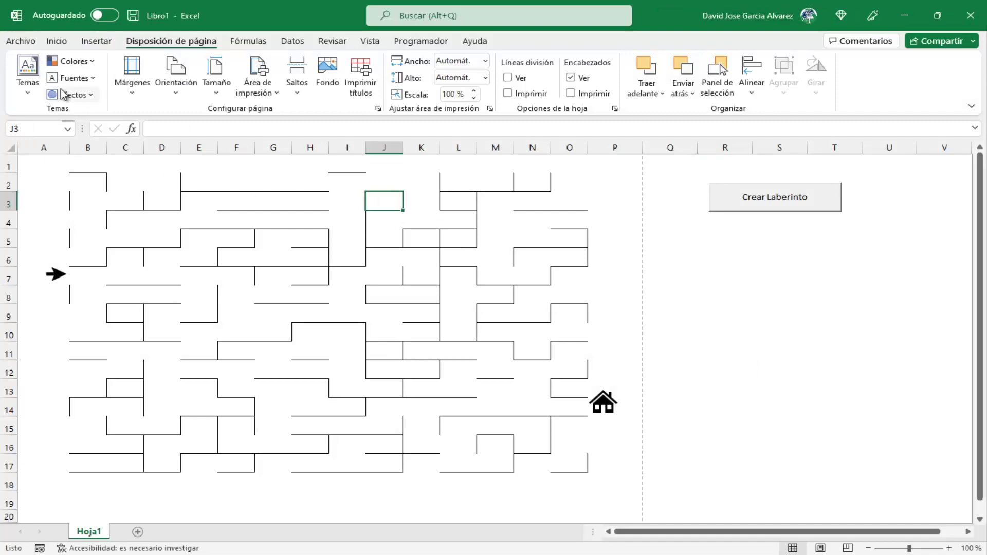
# Save as 'Proyecto Laberinto en Excel VBA' with type Excel Macro-Enabled Workbook (*.xlsm)
pyautogui.click(20, 40)
pyautogui.click(55, 215)
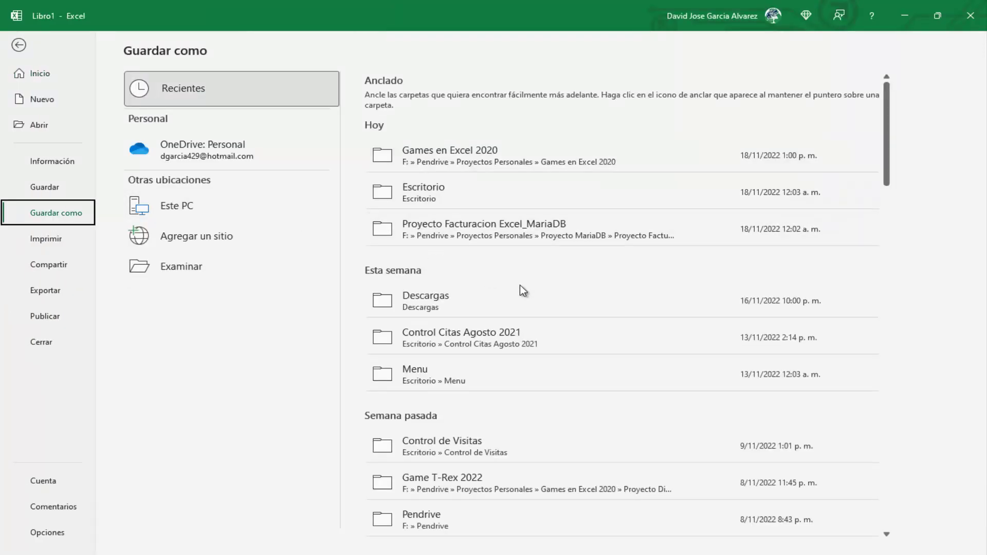
pyautogui.click(448, 189)
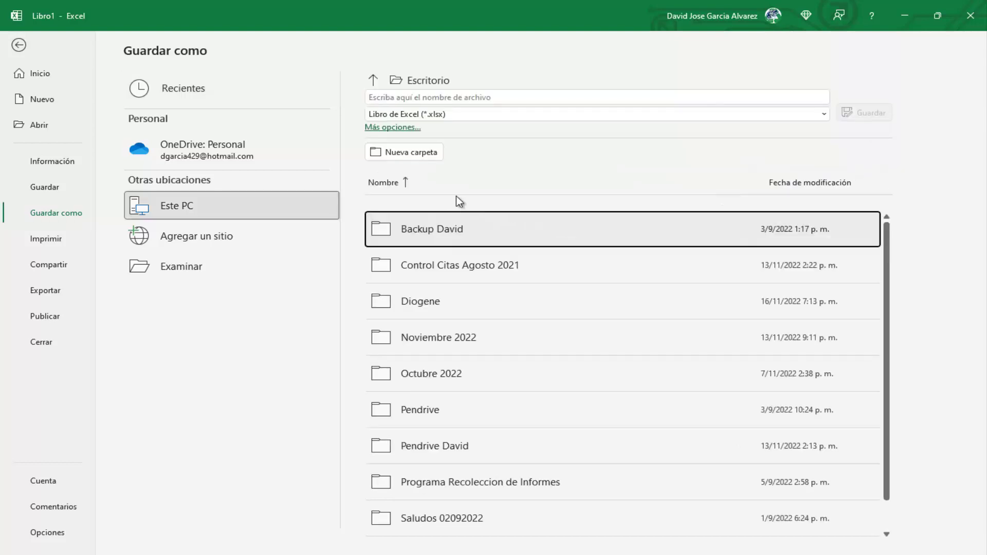
pyautogui.click(480, 96)
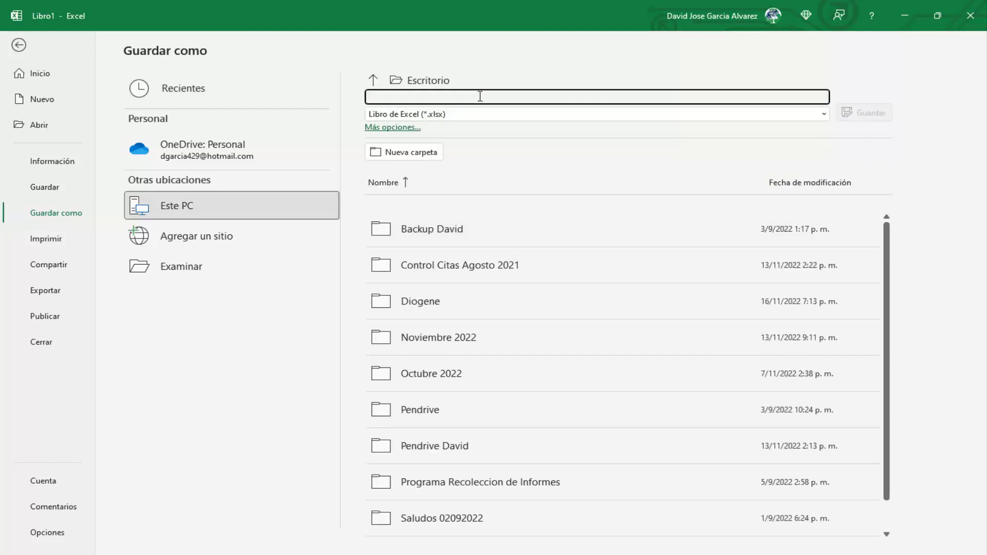
pyautogui.write('Proyecto ')
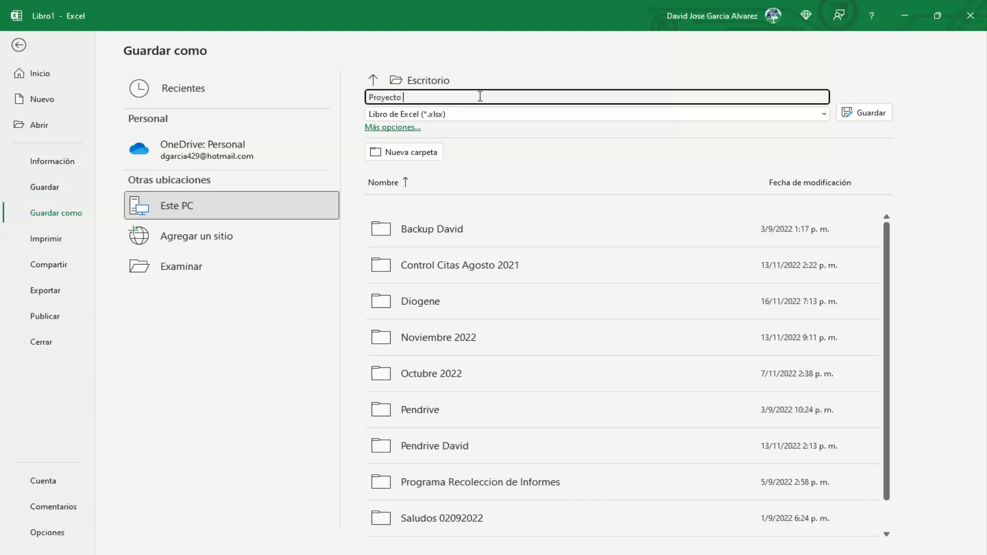
pyautogui.write('Laberinto ')
pyautogui.write('en Excel ')
pyautogui.write('VBA')
pyautogui.press('Tab')
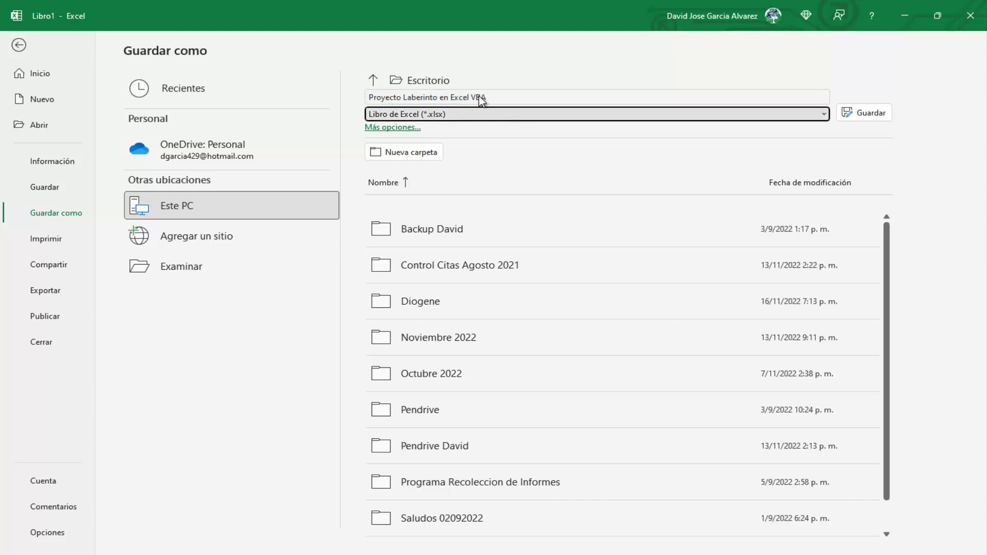
pyautogui.hotkey('alt', 'Down')
pyautogui.press('Down')
pyautogui.press('Return')
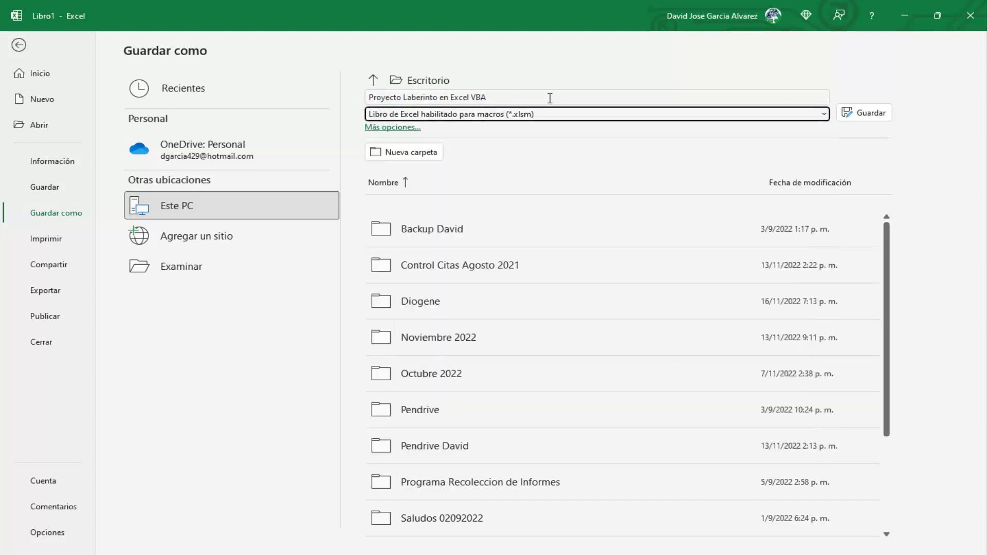
pyautogui.click(867, 112)
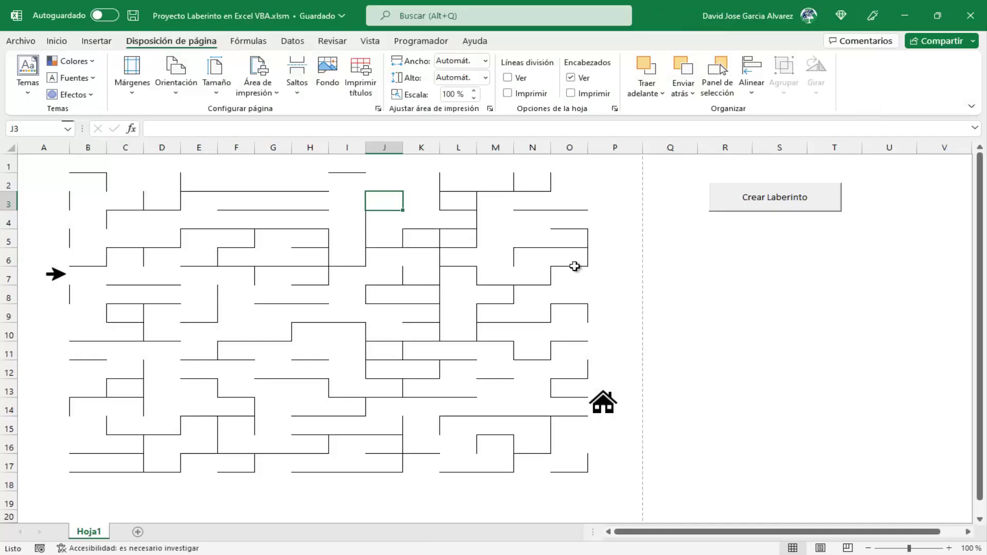
# Generate a new random maze and trace its path from P10 to the left entrance at B11
pyautogui.click(811, 204)
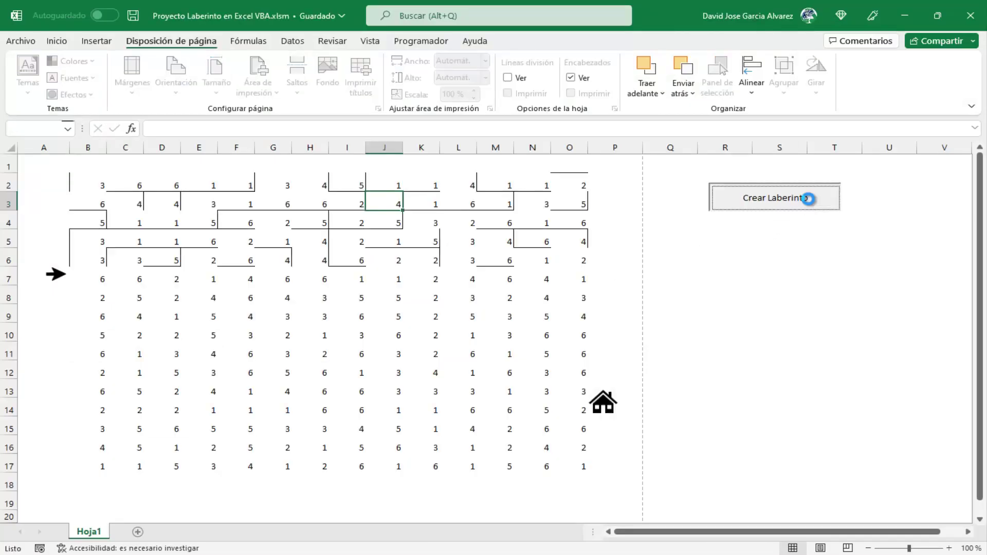
pyautogui.click(833, 354)
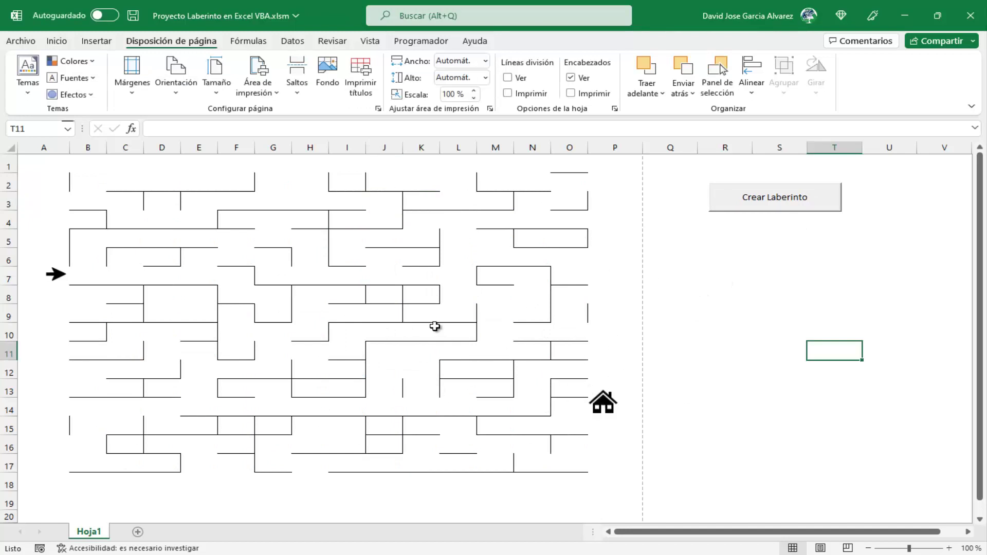
pyautogui.click(589, 337)
pyautogui.press('Left')
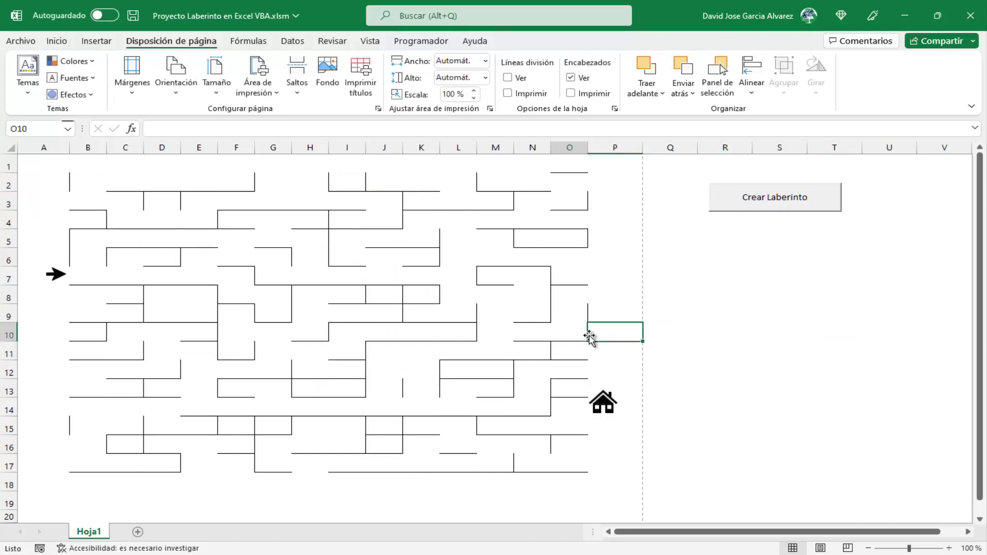
pyautogui.press('Left')
pyautogui.press('Left')
pyautogui.press('Down')
pyautogui.press('Left')
pyautogui.press('Left')
pyautogui.press('Left')
pyautogui.press('Down')
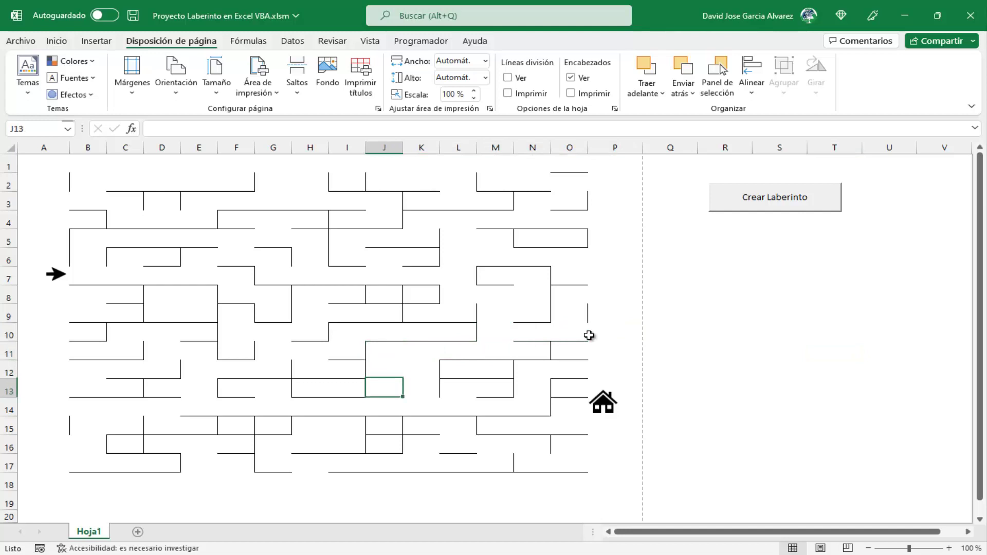
pyautogui.press('Down')
pyautogui.press('Left')
pyautogui.press('Left')
pyautogui.press('Left')
pyautogui.press('Left')
pyautogui.press('Left')
pyautogui.press('Up')
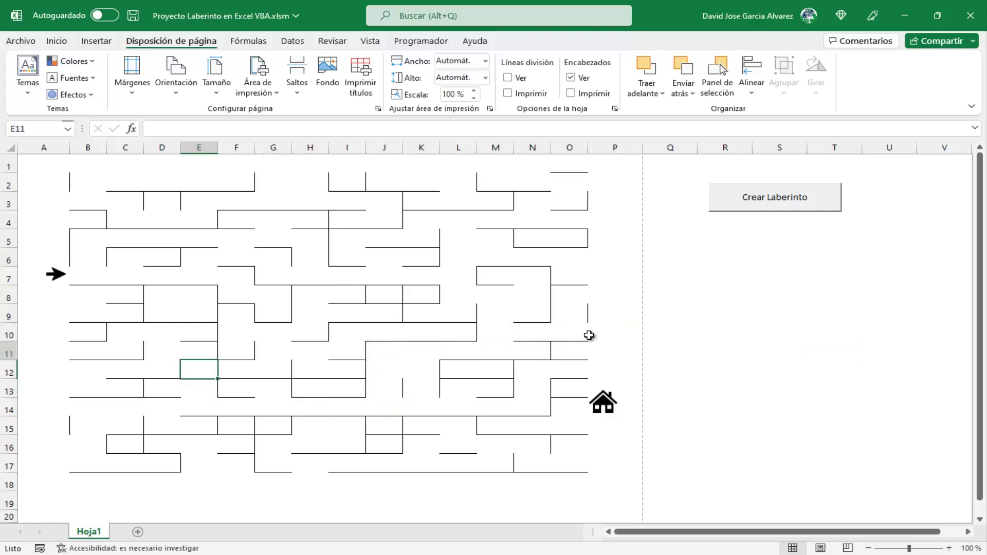
pyautogui.press('Up')
pyautogui.press('Left')
pyautogui.press('Up')
pyautogui.press('Left')
pyautogui.press('Down')
pyautogui.press('Left')
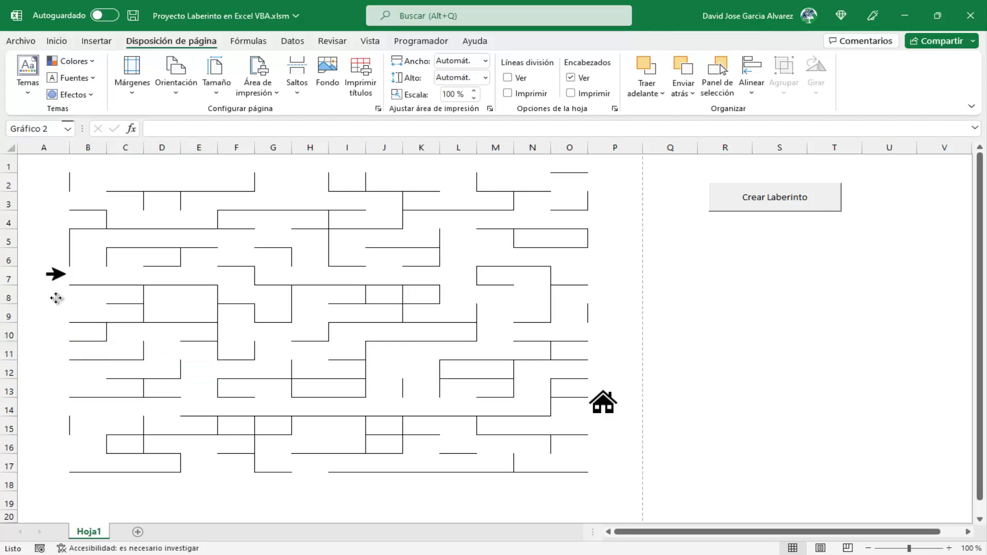
# Move the arrow to the row 11 entrance and the house to the row 10 exit, then check Print Preview
pyautogui.moveTo(50, 276); pyautogui.dragTo(53, 351)
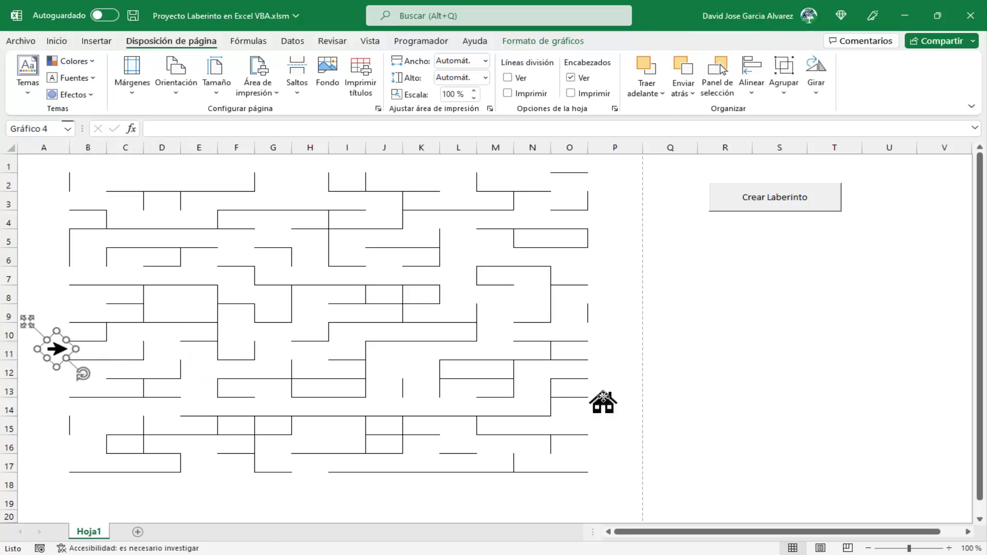
pyautogui.moveTo(608, 408); pyautogui.dragTo(611, 337)
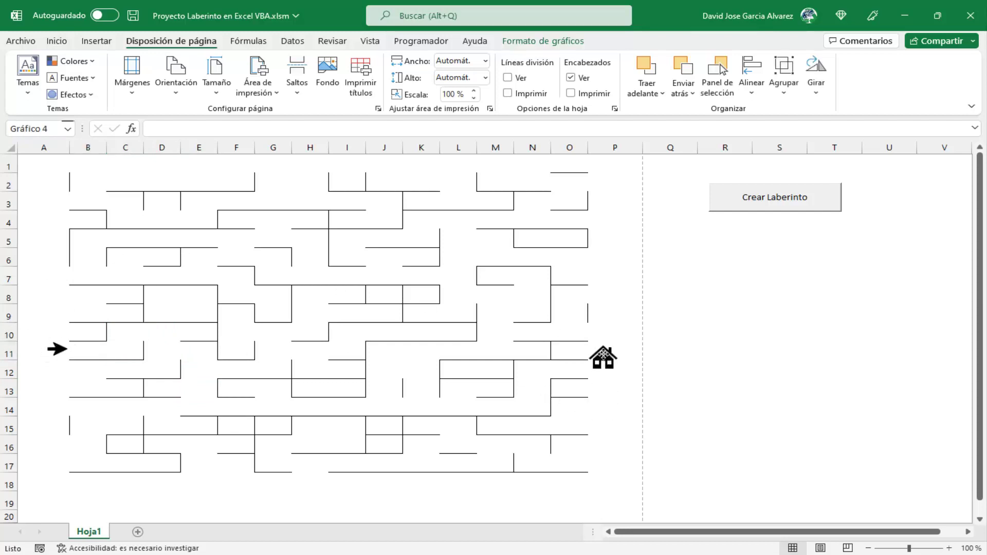
pyautogui.click(774, 329)
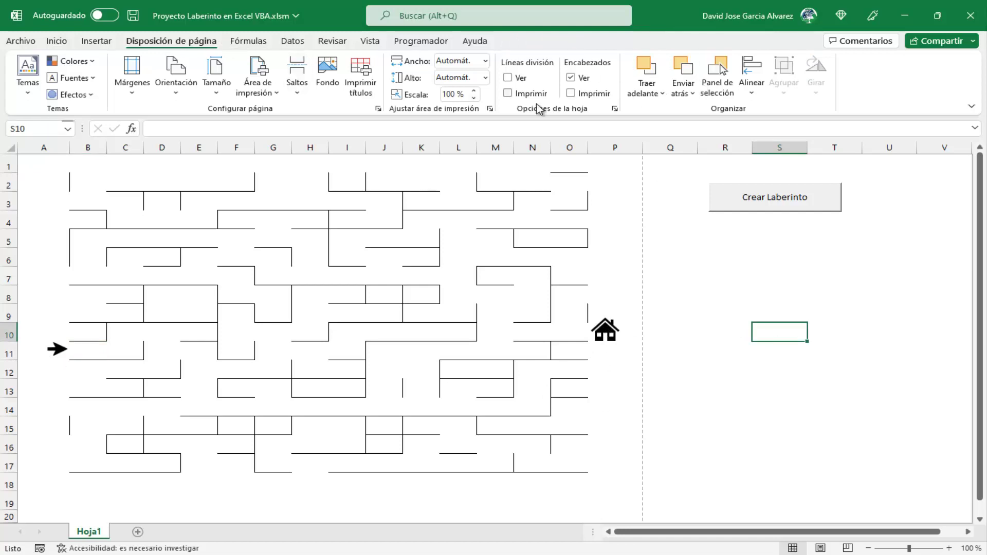
pyautogui.click(614, 108)
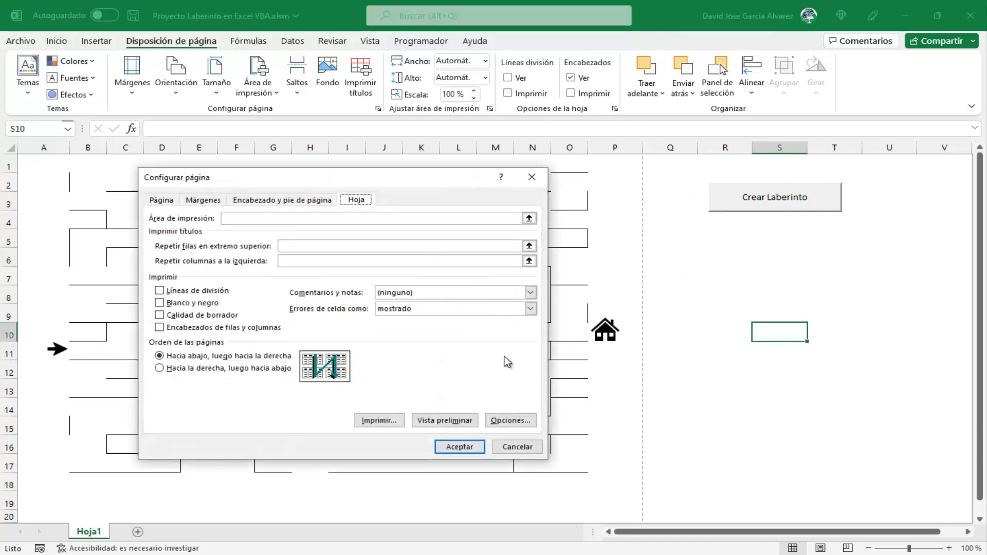
pyautogui.click(443, 418)
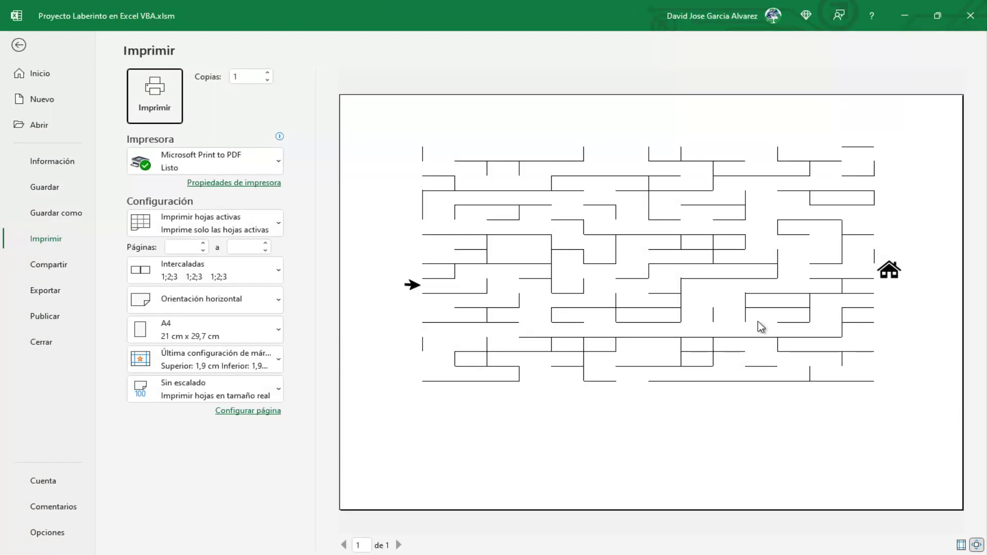
pyautogui.press('Escape')
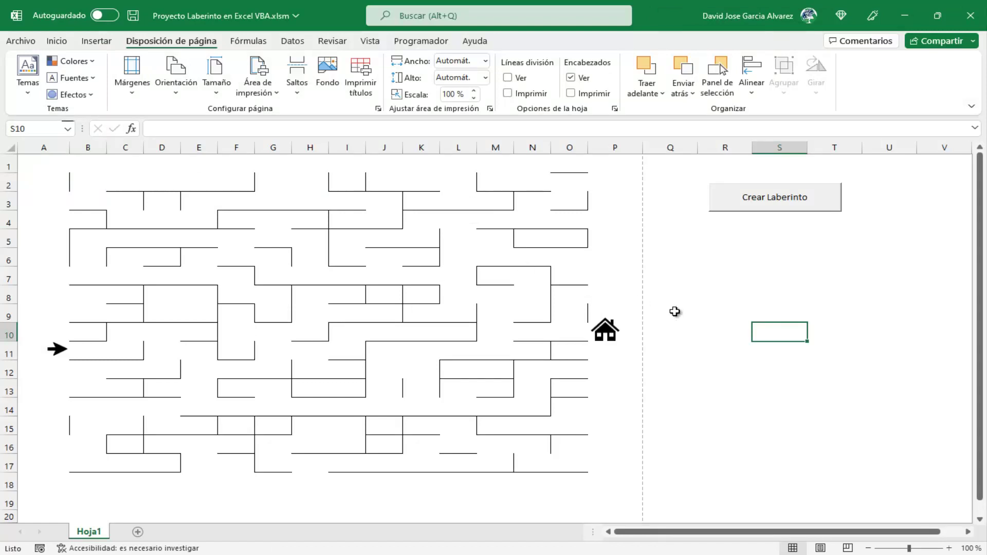